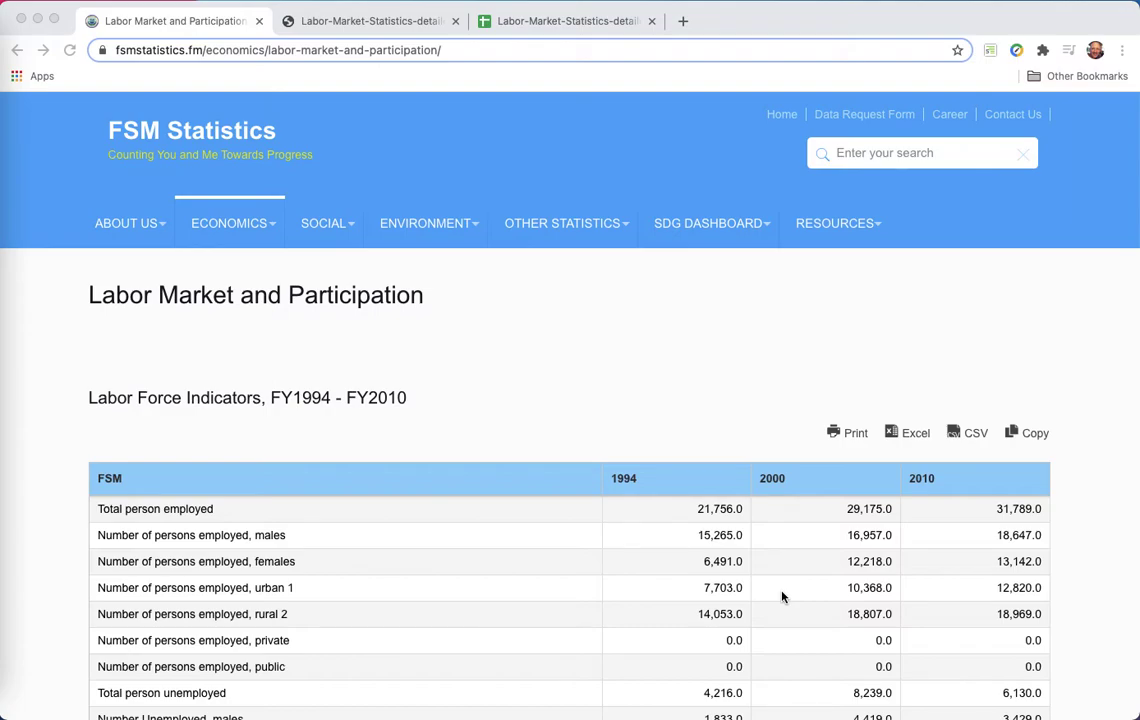
Step: Examine the labor force, employment by institution and nominal wage rate tables on the Labor Market and Participation page
click(564, 51)
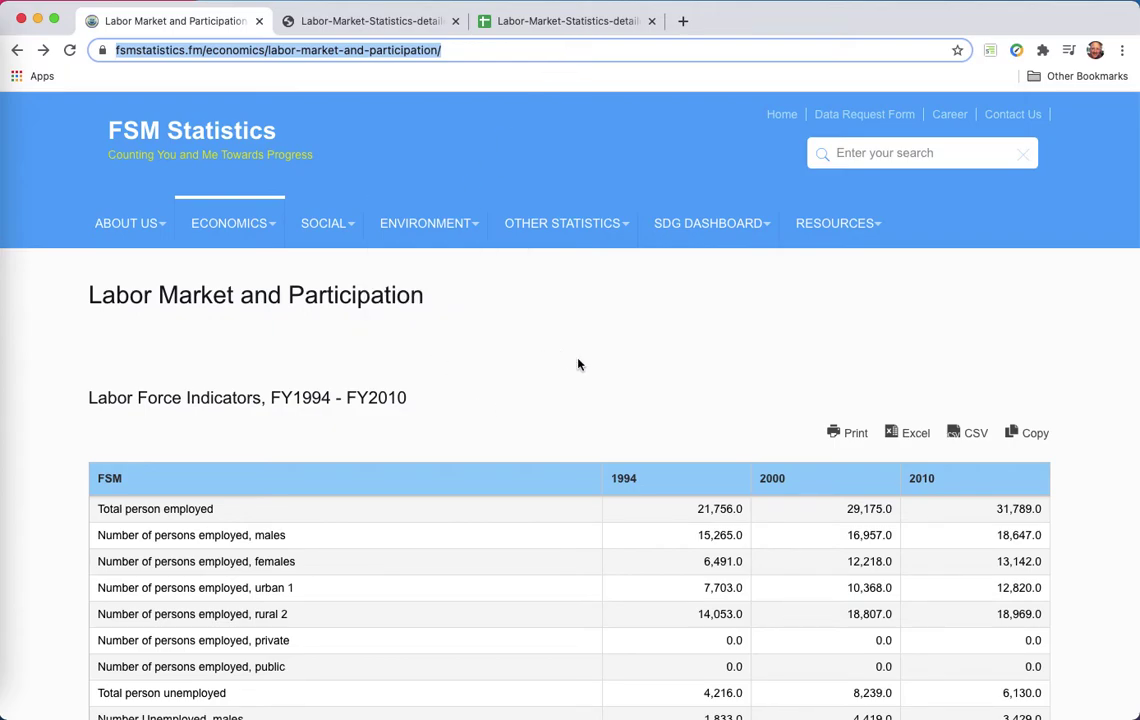
scroll(450, 341, down, 5)
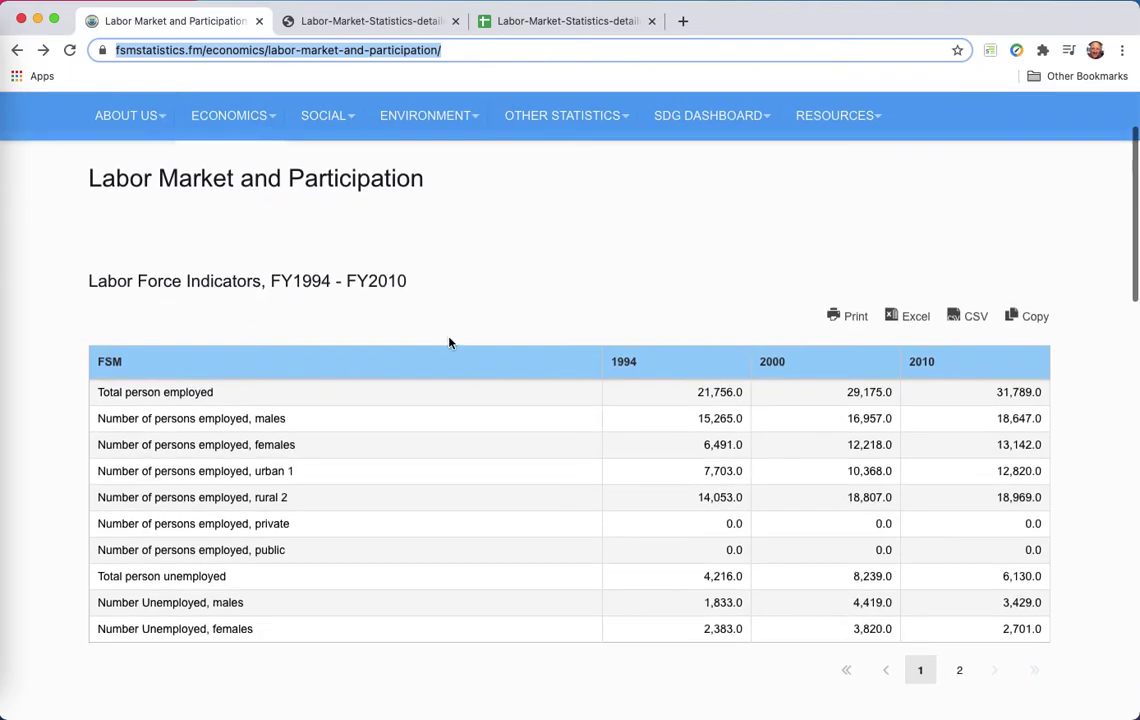
scroll(449, 343, down, 7)
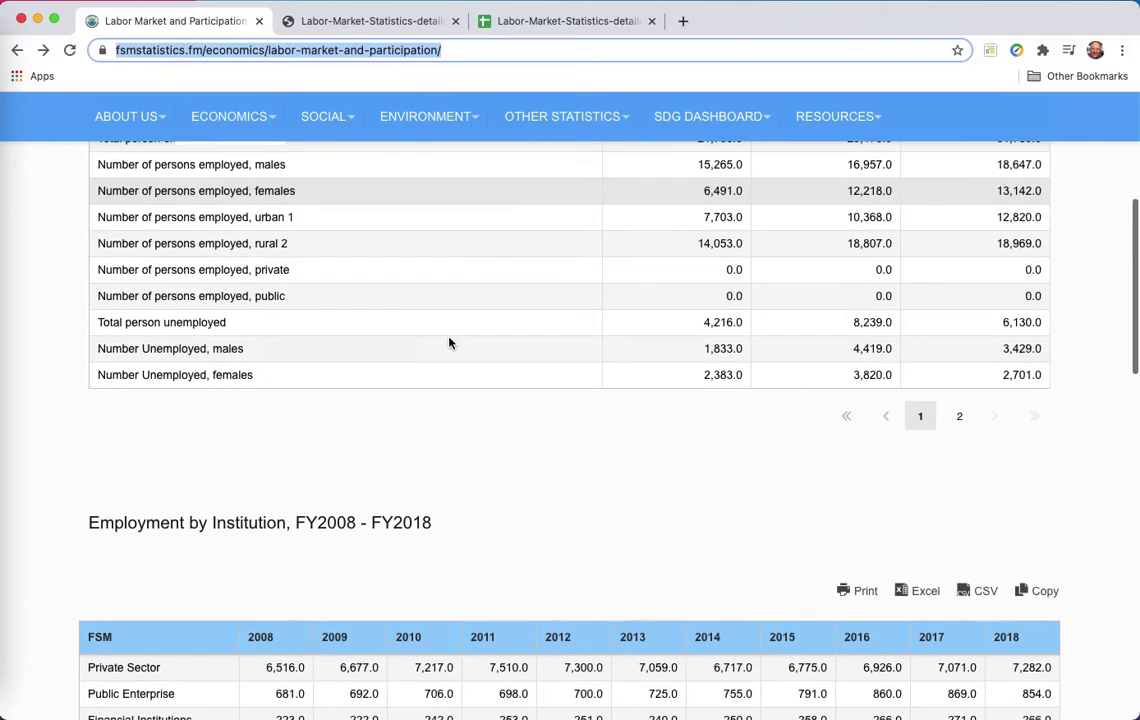
scroll(449, 343, down, 2)
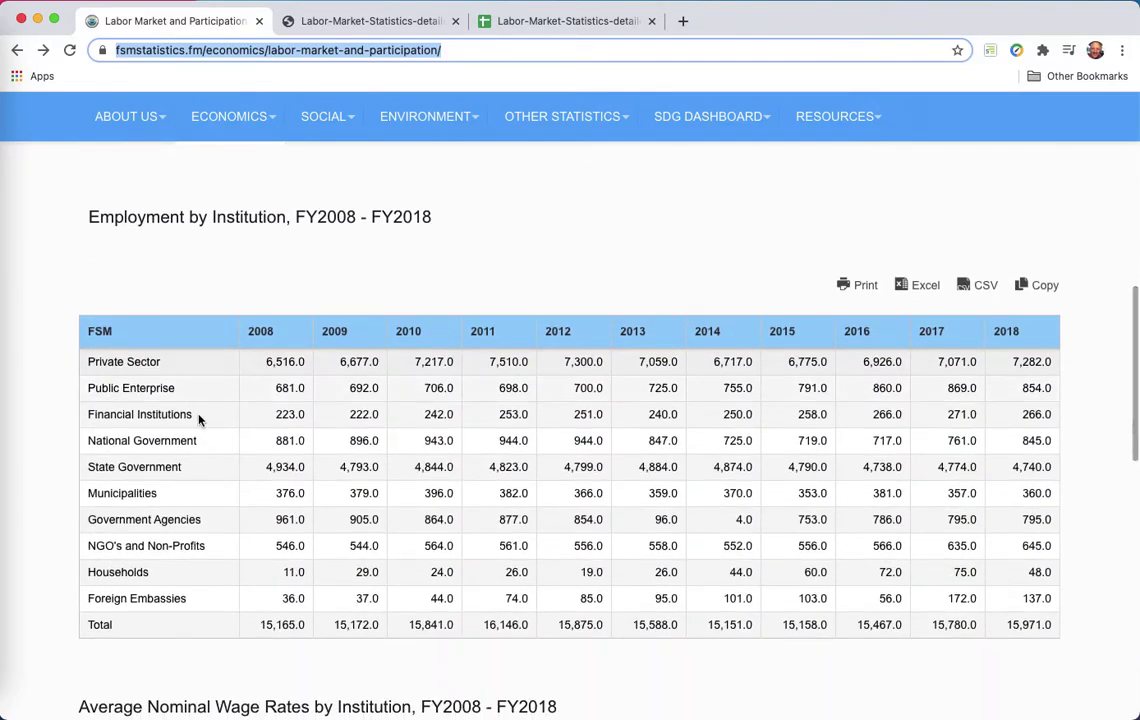
scroll(573, 413, down, 3)
scroll(573, 413, down, 6)
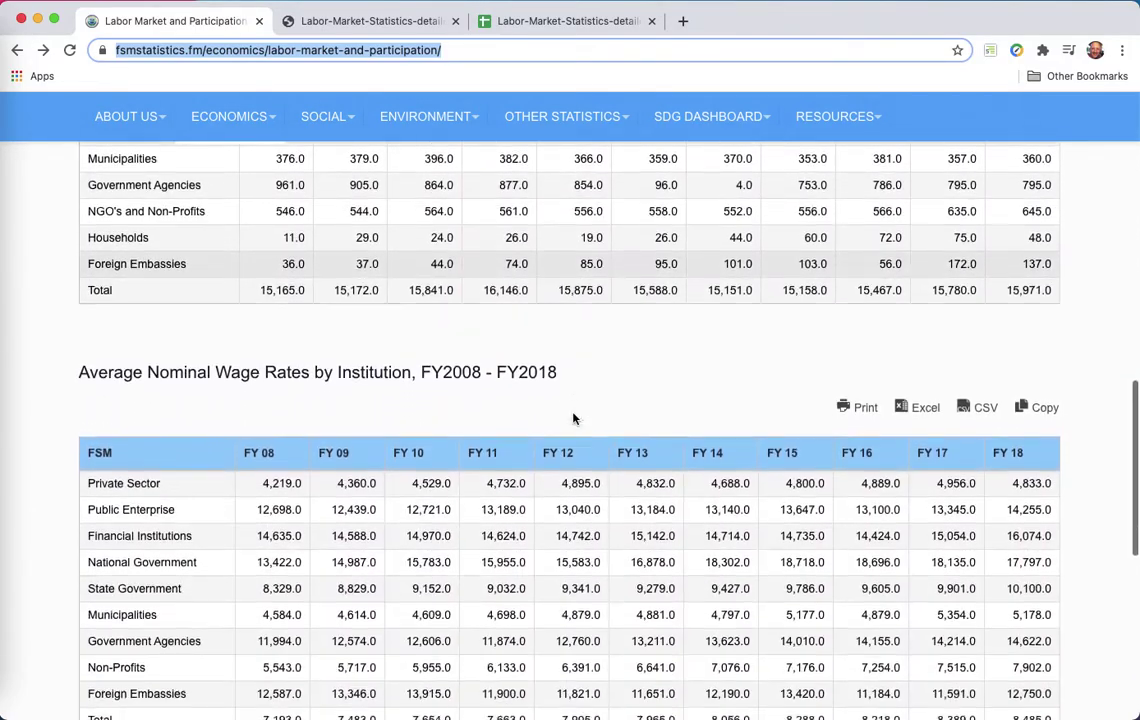
scroll(573, 418, down, 2)
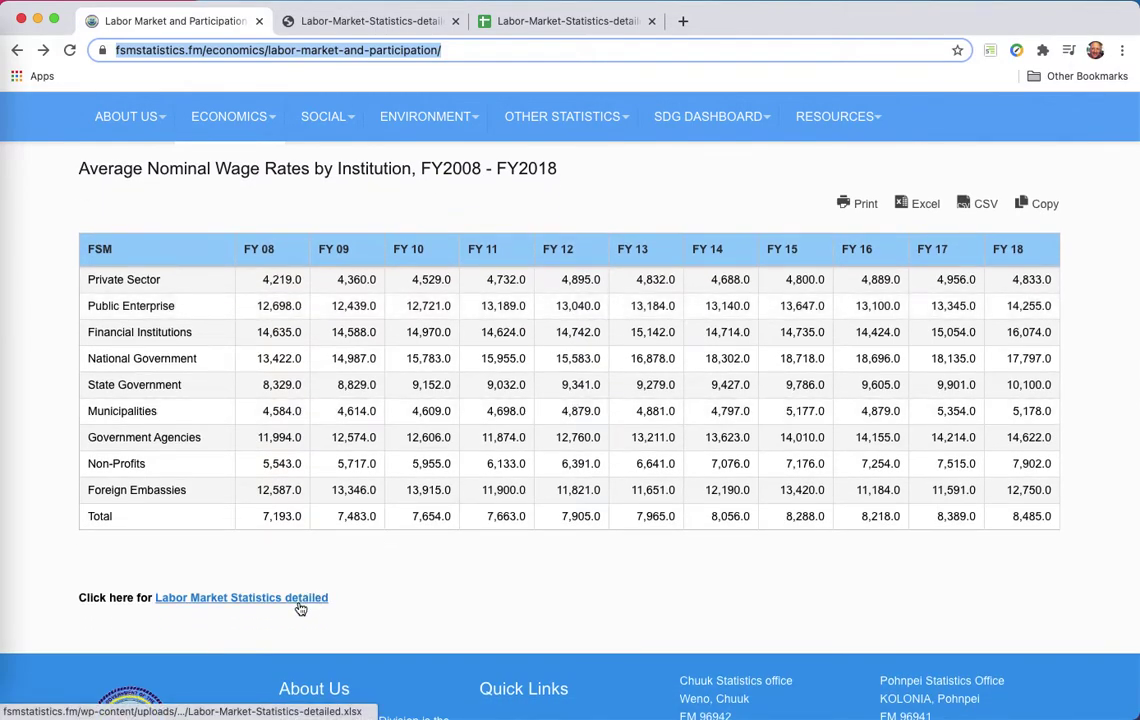
Step: Compare the Emplymnt_Inst table in the Labor-Market-Statistics-detailed.xlsx viewer with the same sheet in its Google Sheets copy
click(383, 30)
scroll(452, 414, down, 3)
scroll(452, 414, up, 3)
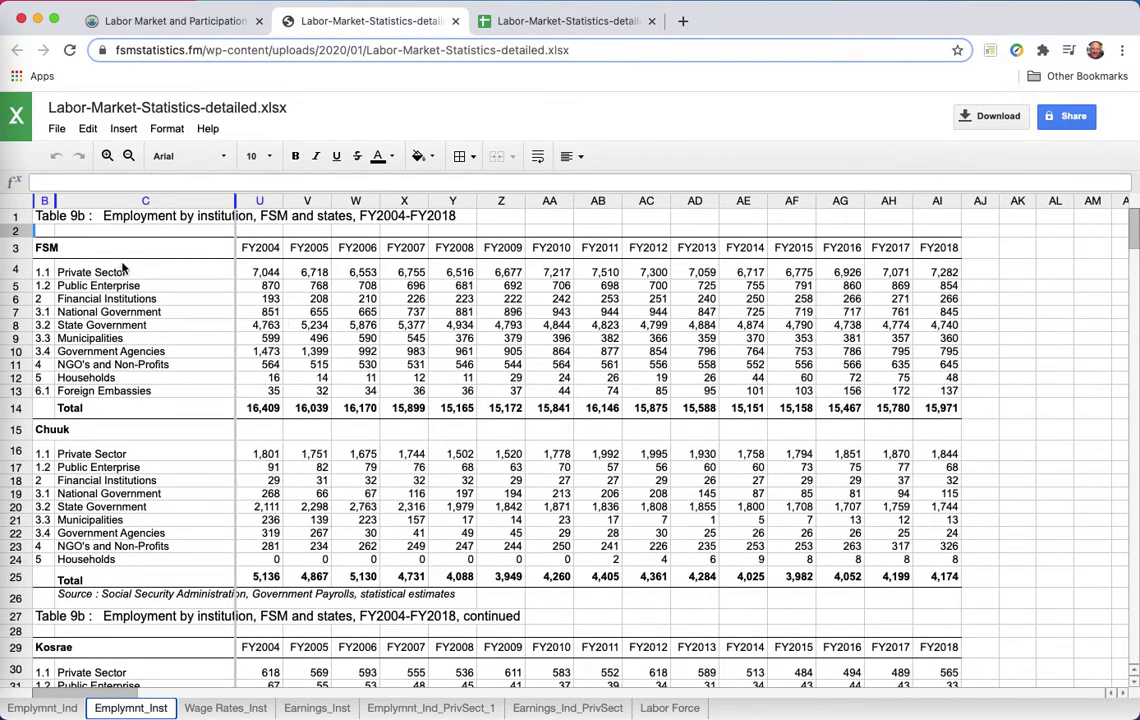
click(115, 272)
click(125, 285)
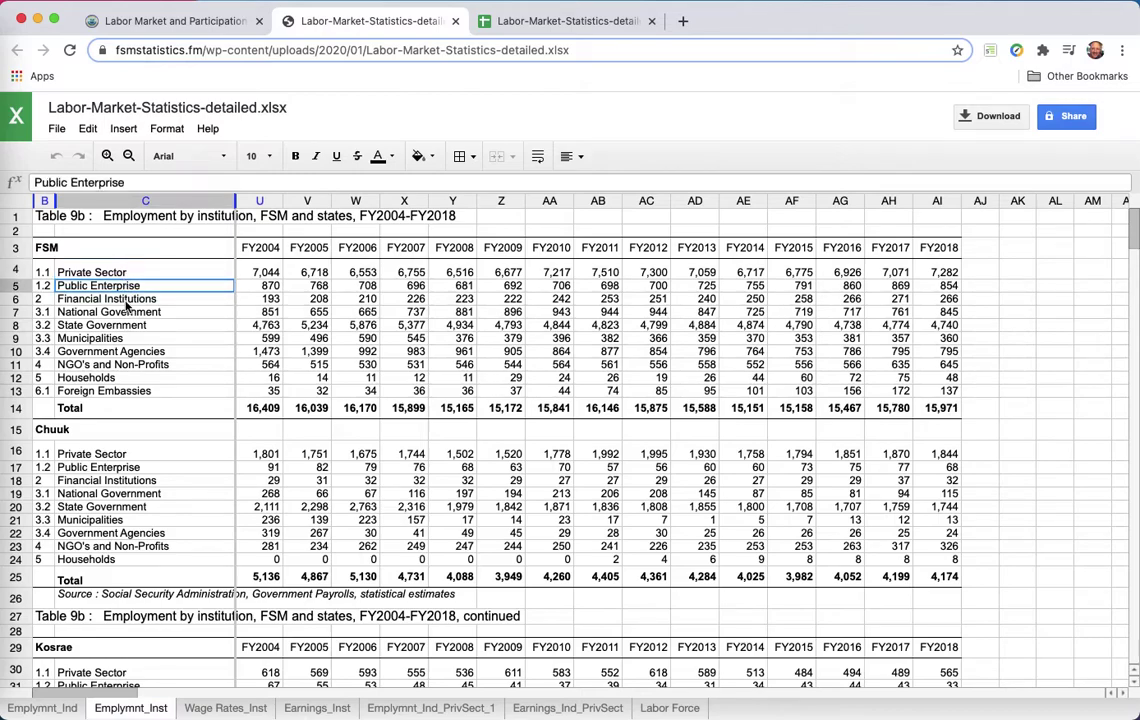
click(127, 299)
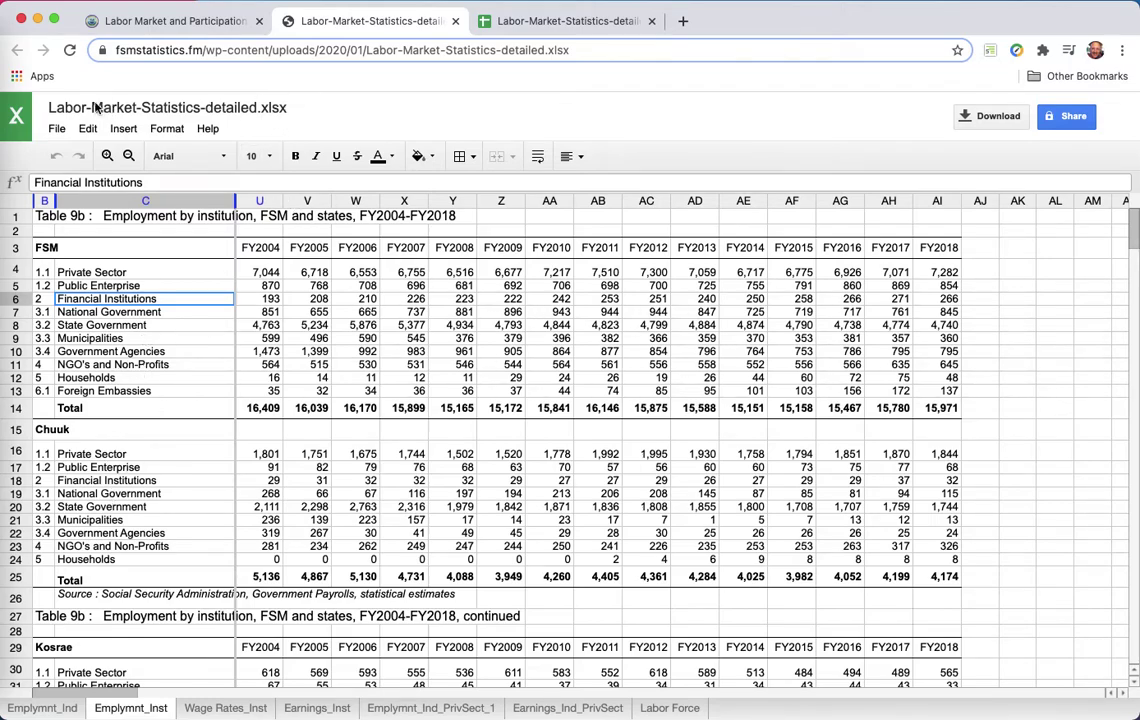
click(60, 130)
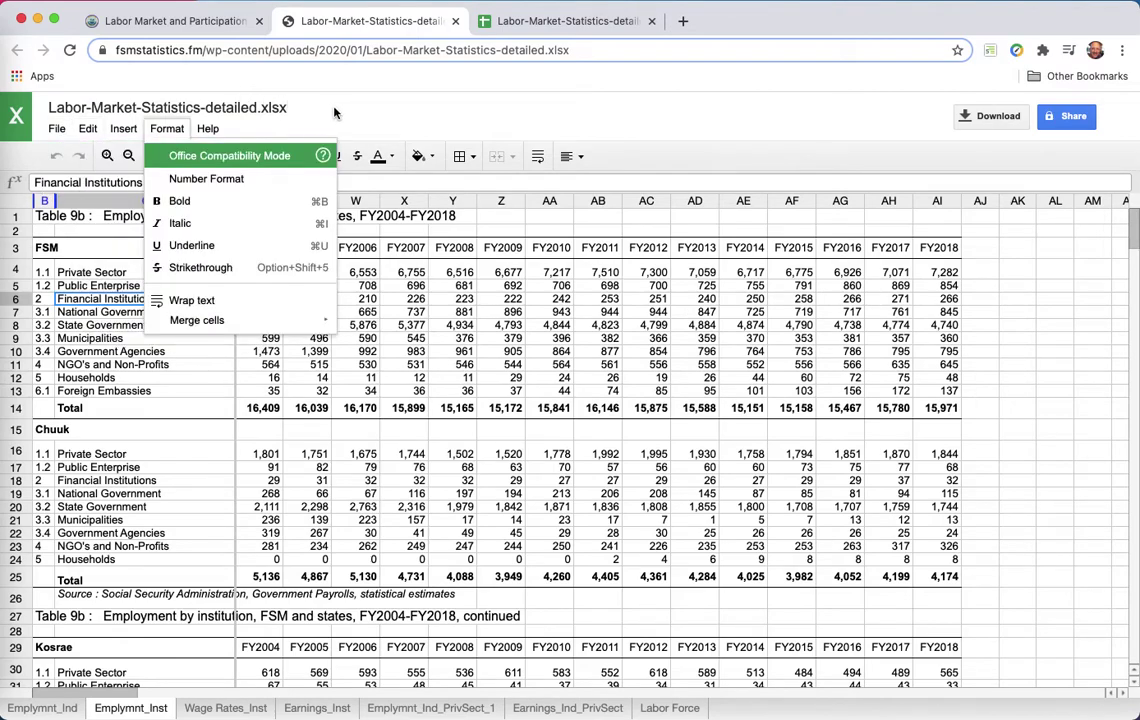
click(556, 12)
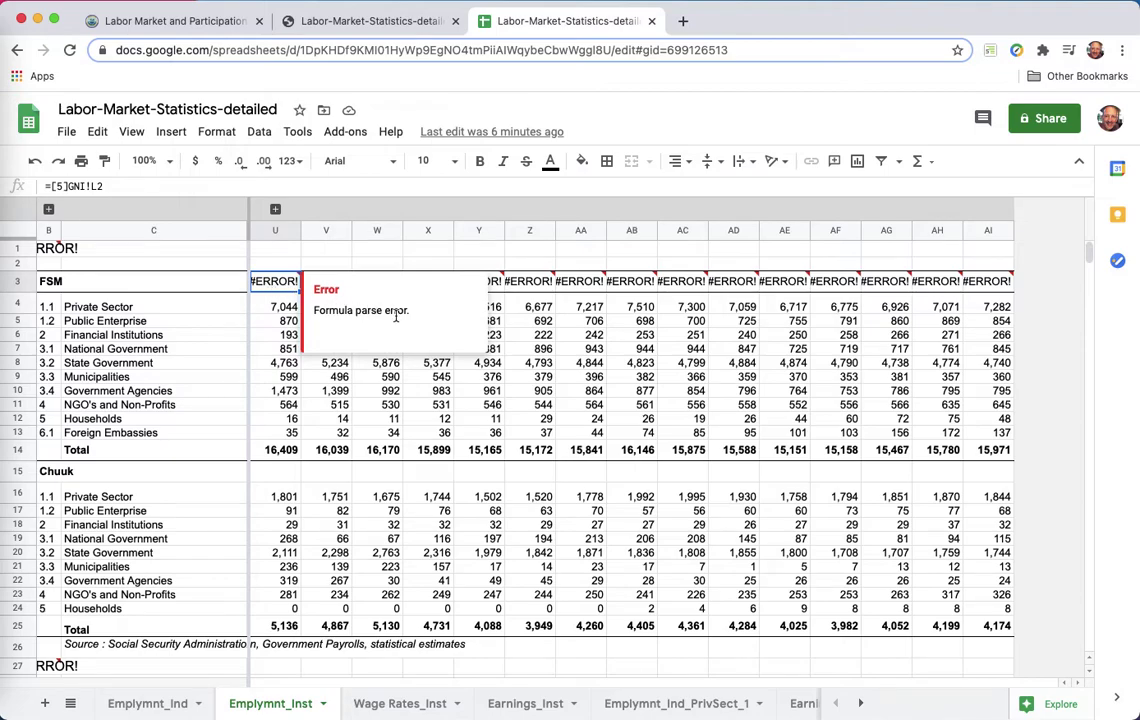
click(397, 30)
scroll(442, 404, down, 15)
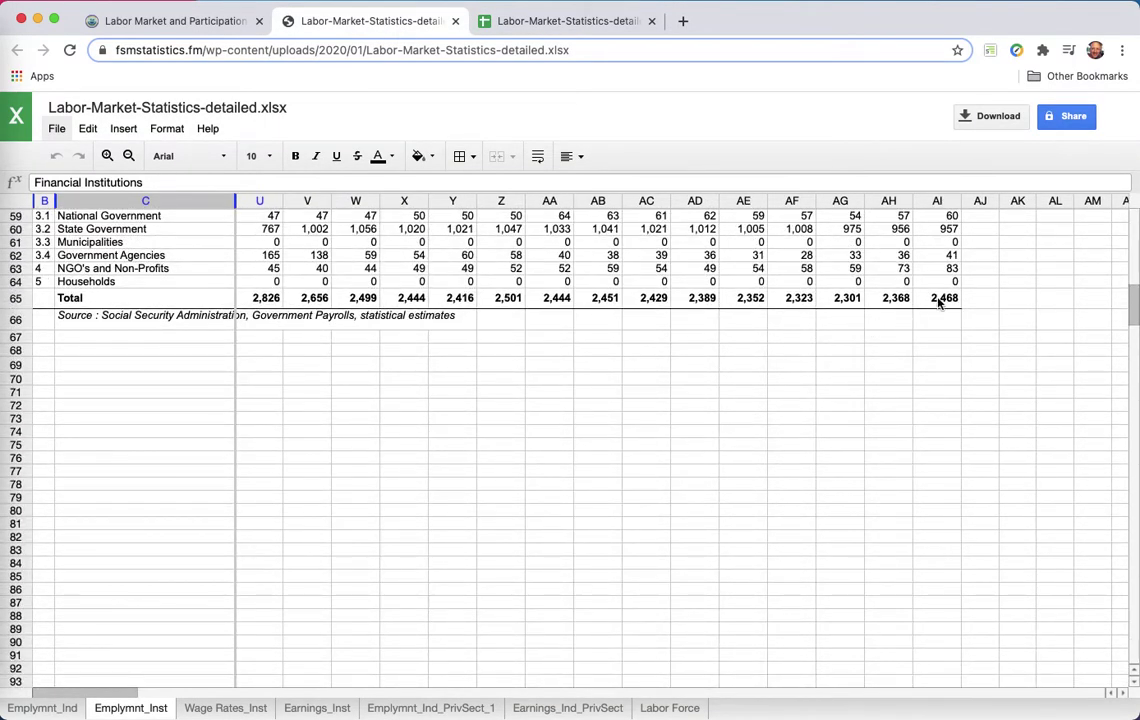
right_click(935, 327)
drag(935, 327, 37, 205)
scroll(857, 397, down, 20)
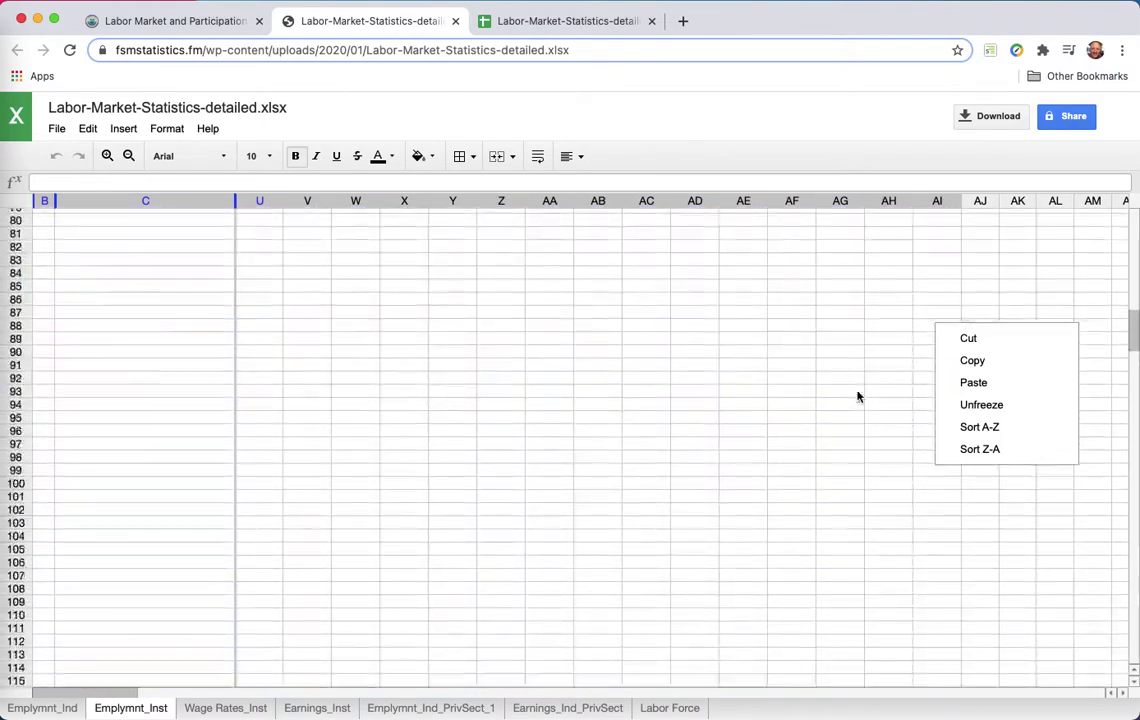
scroll(857, 397, up, 5)
scroll(857, 397, up, 3)
click(911, 505)
Step: Select and copy the whole Emplymnt_Inst table in the xlsx viewer, from AI66 up to B1
click(922, 474)
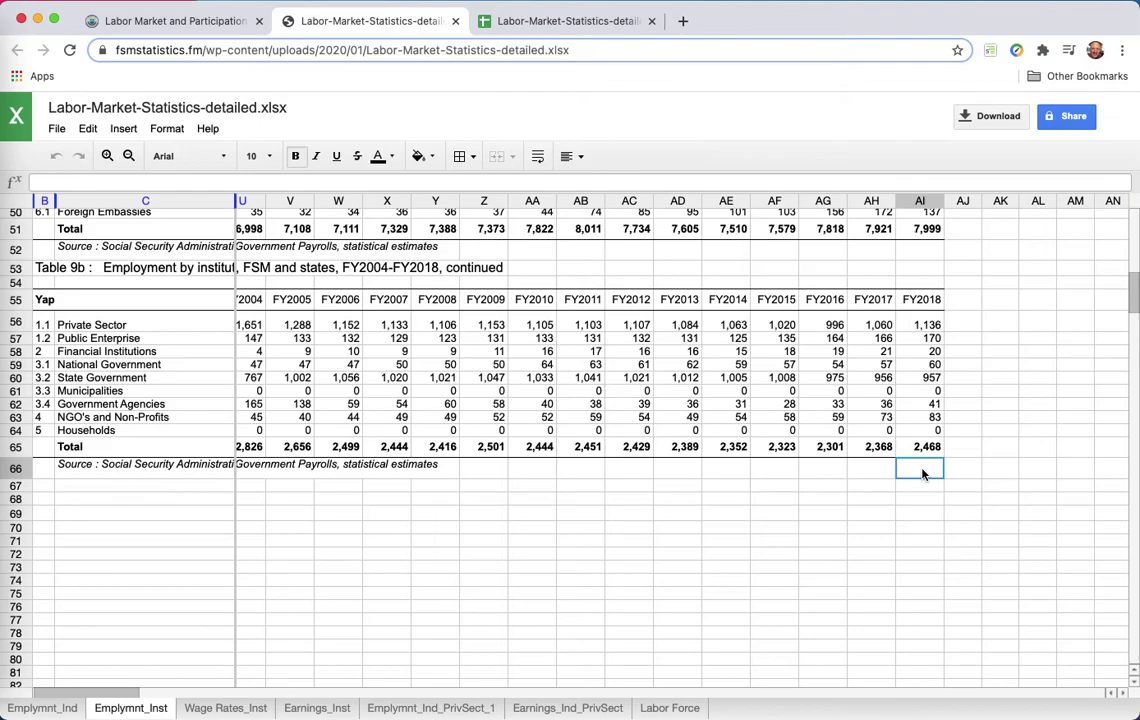
key(shift+Left)
key(shift+Left)
key(shift+Left)
key(shift+Left)
key(shift+Left)
key(shift+Left)
key(shift+Left)
key(shift+Left)
key(shift+Left)
key(shift+Left)
key(shift+Left)
key(shift+Left)
key(shift+Left)
key(shift+Left)
key(shift+Left)
key(shift+Left)
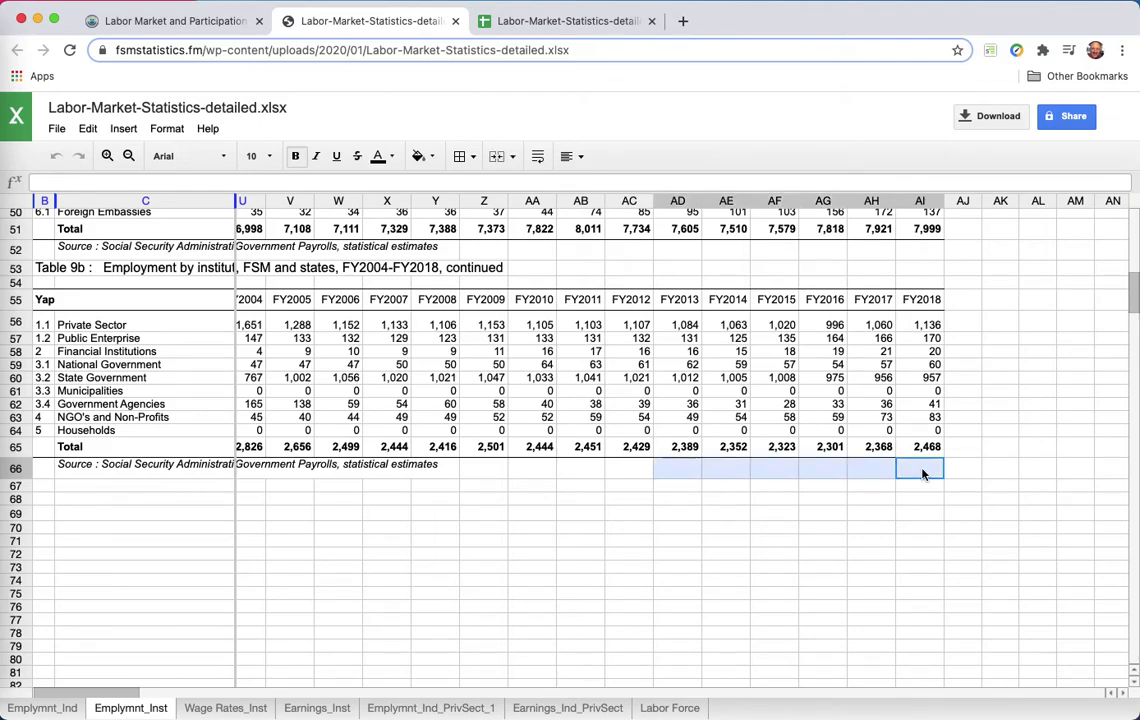
key(shift+Up)
key(shift+Up)
key(shift+Up)
key(shift+Up)
key(shift+Up)
key(shift+Up)
key(shift+Up)
key(shift+Up)
key(shift+Up)
key(shift+Up)
key(shift+Up)
key(shift+Up)
key(shift+Up)
key(shift+Up)
key(shift+Up)
key(shift+Up)
key(shift+Up)
key(shift+Up)
key(shift+Up)
key(shift+Up)
key(shift+Up)
key(shift+Up)
key(shift+Up)
key(shift+Up)
key(shift+Up)
key(shift+Up)
key(shift+Up)
key(shift+Up)
key(shift+Up)
key(shift+Up)
key(shift+Up)
key(shift+Up)
key(shift+Up)
key(shift+Up)
key(shift+Up)
key(shift+Up)
key(shift+Up)
key(shift+Up)
key(shift+Up)
key(shift+Up)
key(shift+Up)
key(shift+Up)
key(shift+Up)
key(shift+Up)
key(shift+Up)
key(shift+Up)
key(shift+Up)
key(shift+Up)
key(shift+Up)
key(shift+Up)
key(shift+Up)
key(shift+Up)
key(shift+Up)
key(shift+Up)
key(shift+Up)
key(shift+Up)
key(shift+Up)
key(shift+Up)
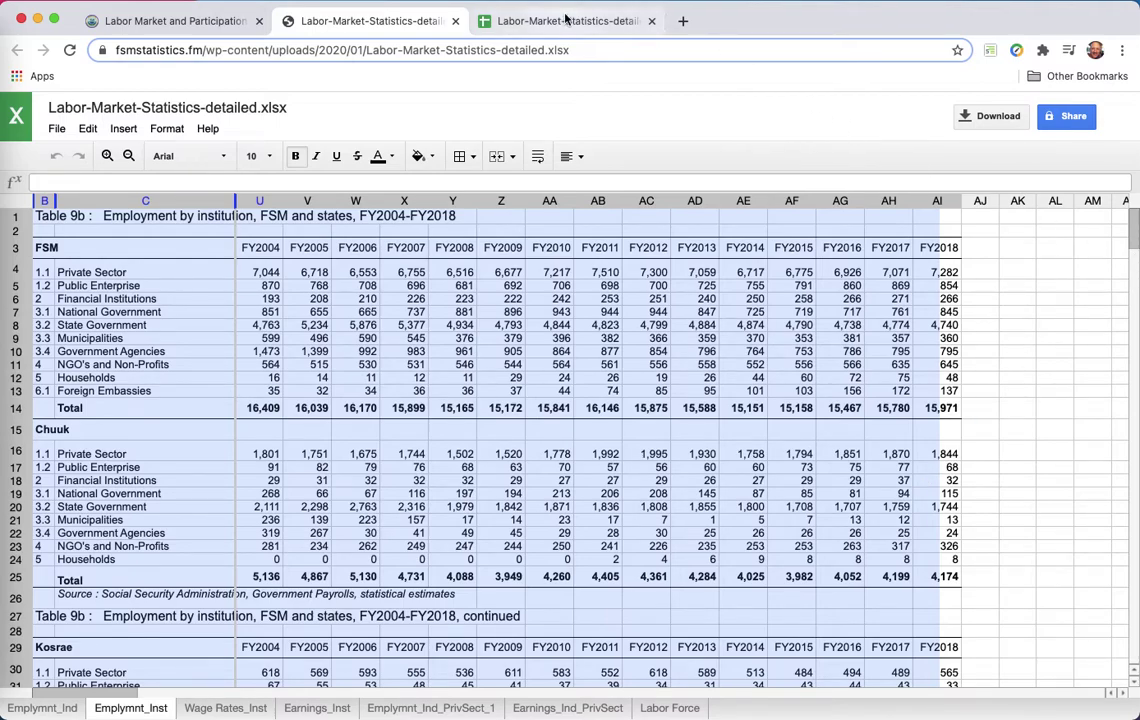
Step: Switch to the Google Sheets copy and paste the copied table as values only, starting at cell B1 of Emplymnt_Inst
click(504, 17)
click(50, 250)
click(131, 133)
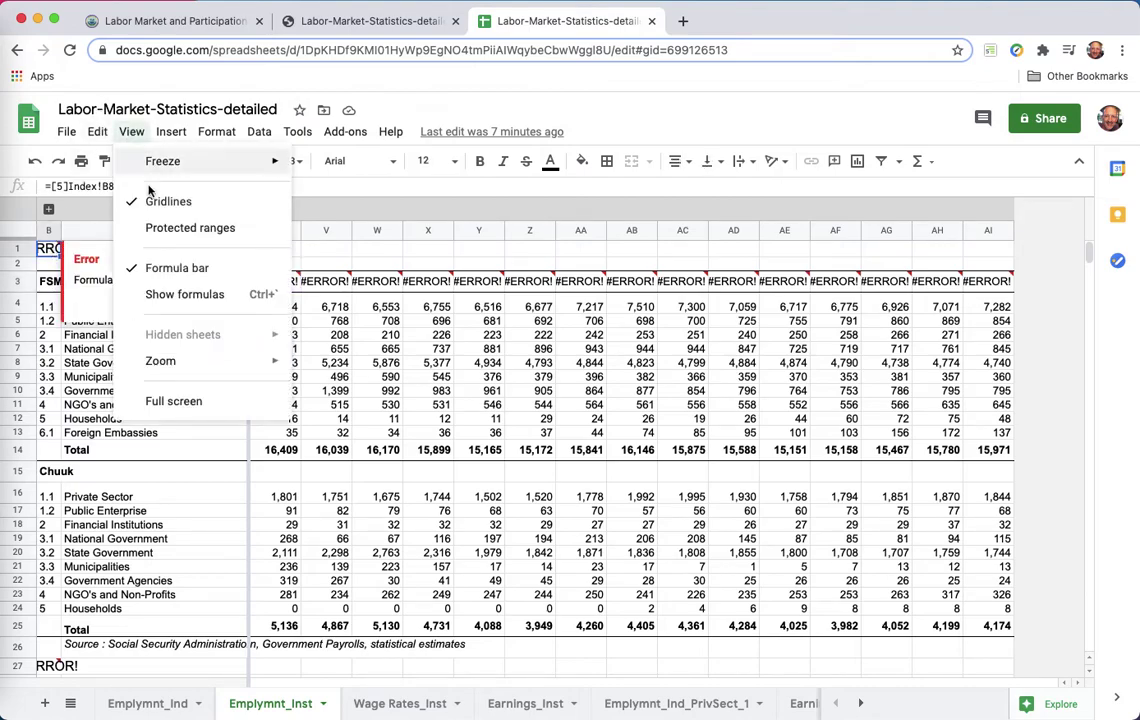
click(97, 131)
mouse_move(156, 307)
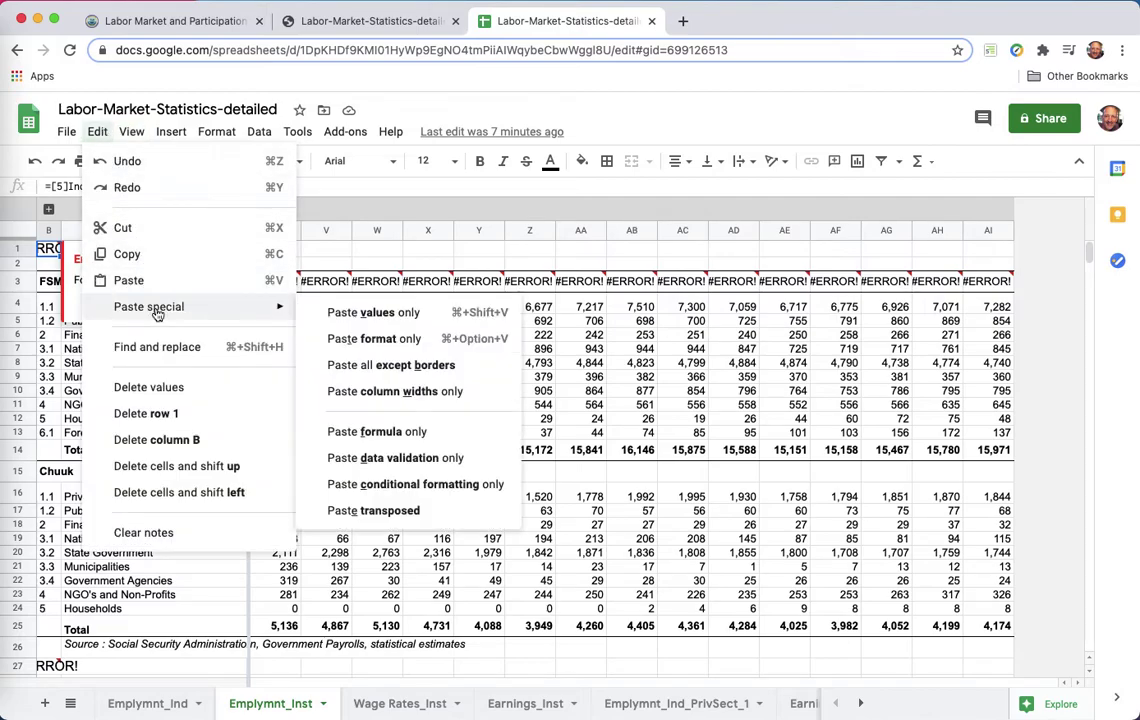
click(379, 313)
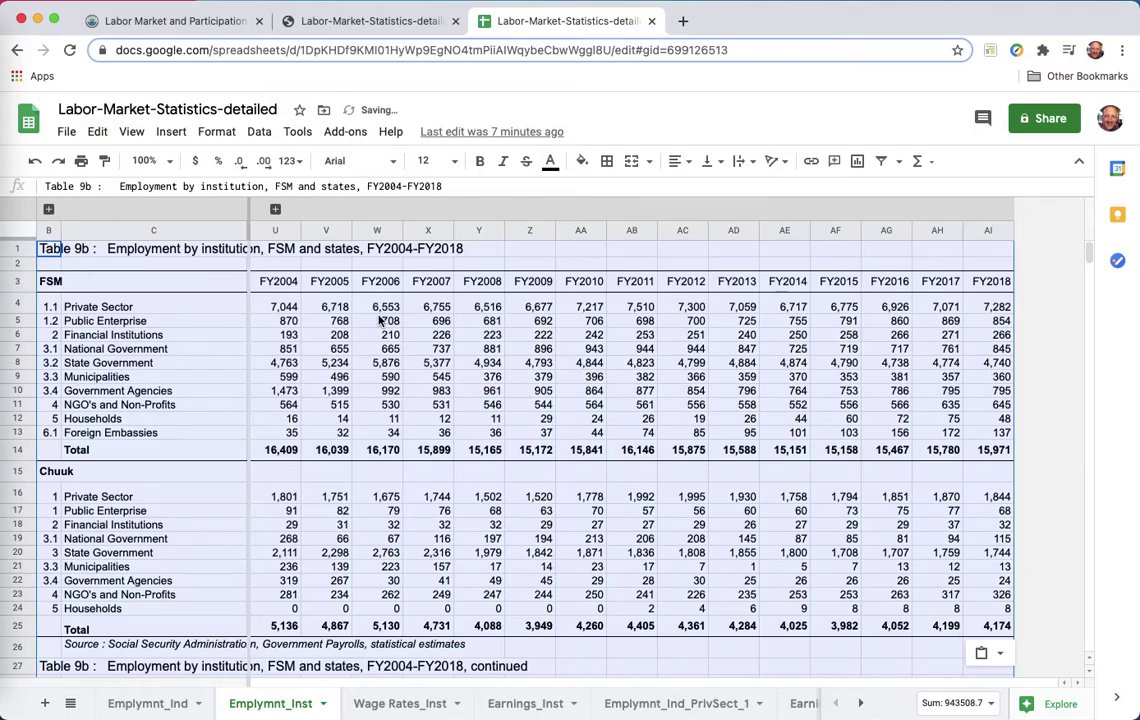
click(480, 307)
click(520, 284)
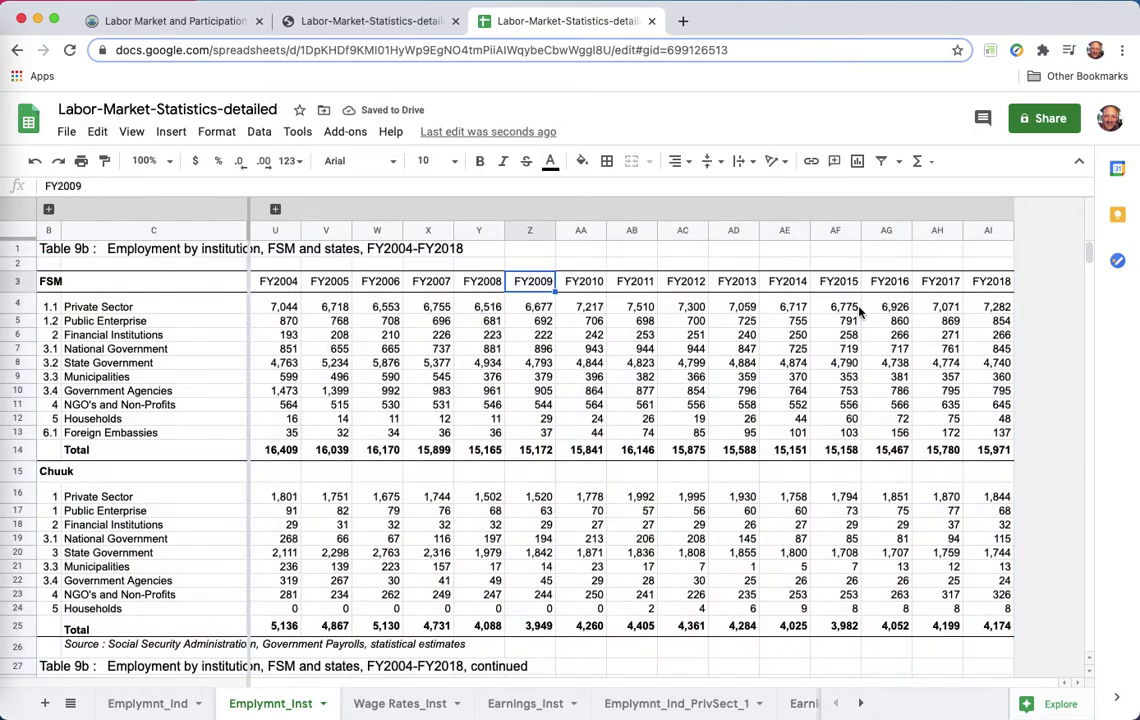
click(937, 320)
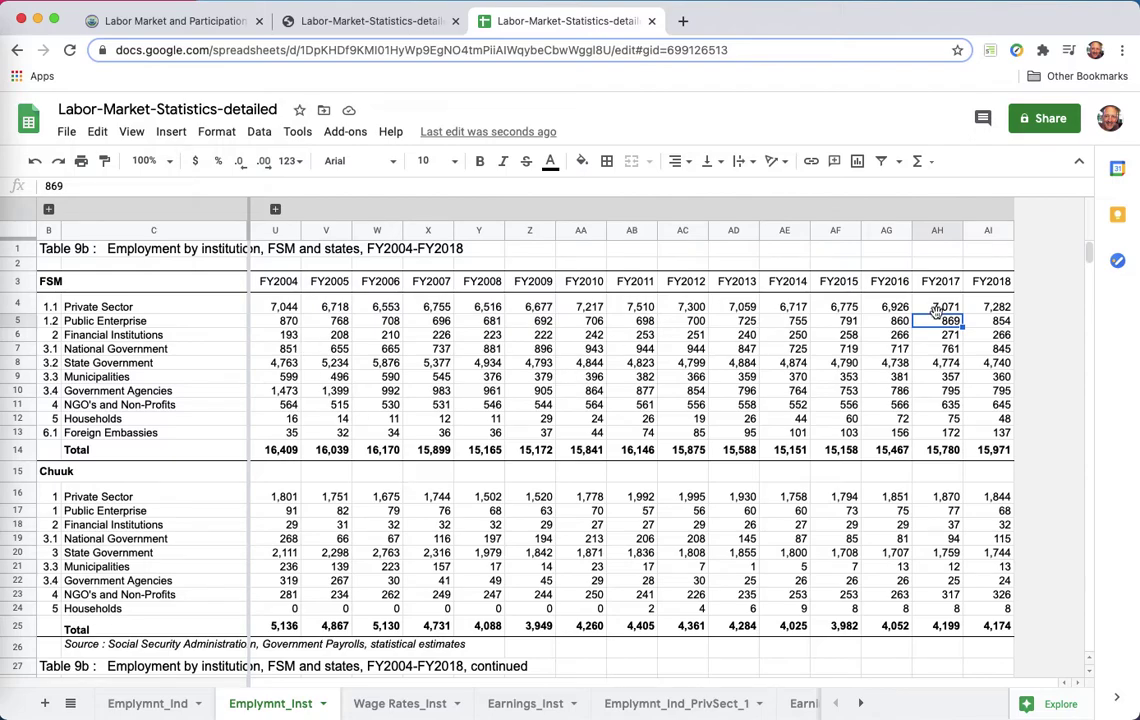
click(995, 311)
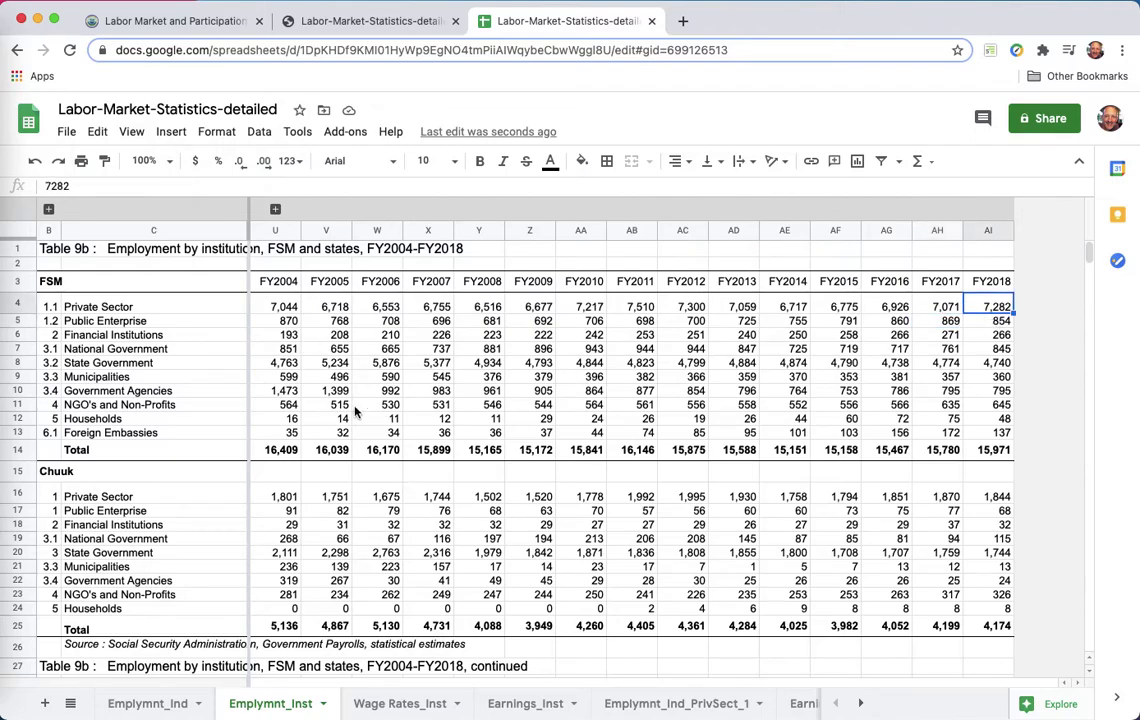
Step: Add a new sheet and copy the Chuuk institution names, Private Sector through Households, into it starting at A2
click(45, 705)
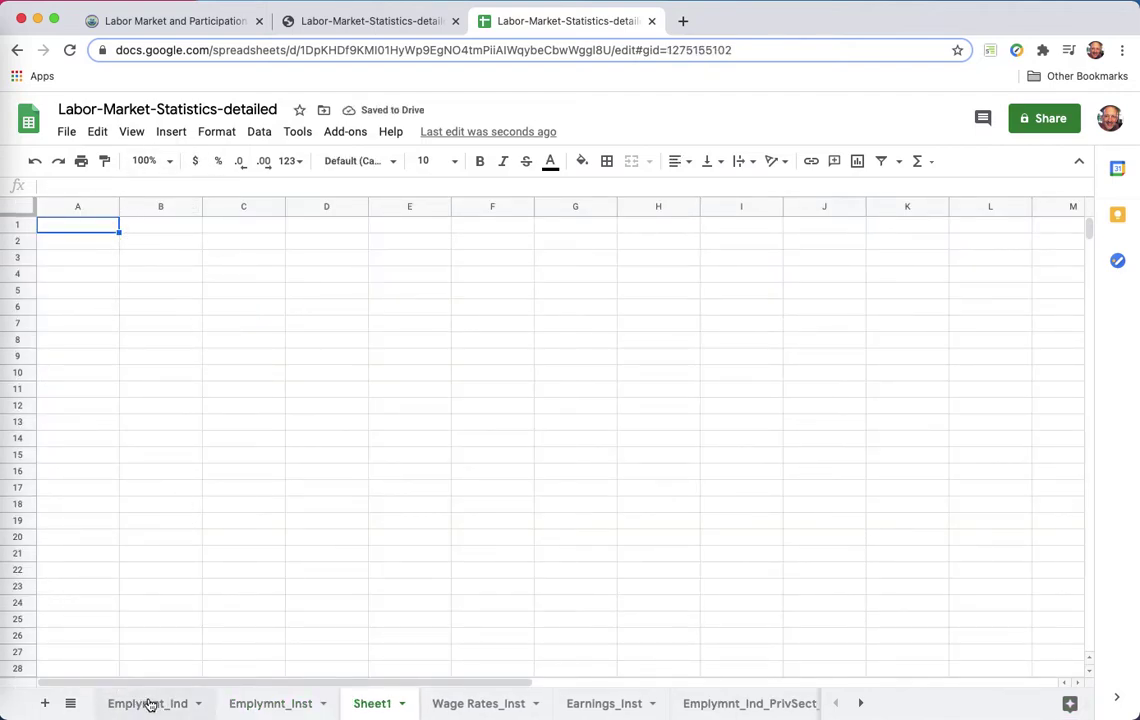
click(265, 703)
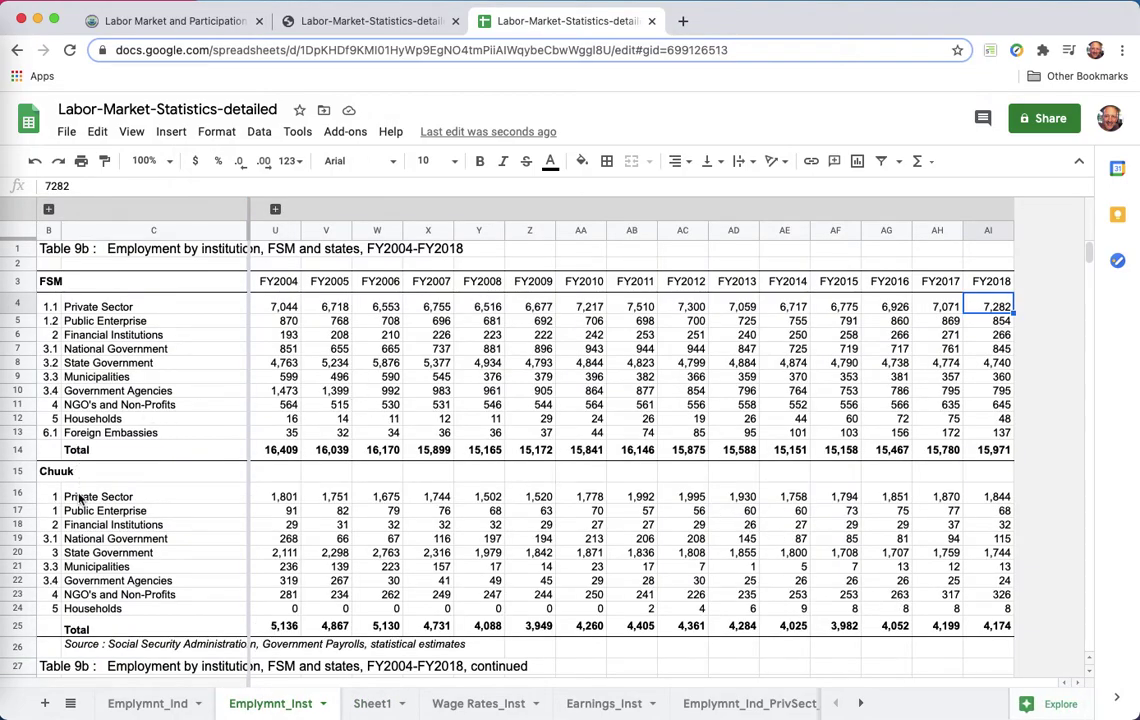
drag(103, 497, 112, 612)
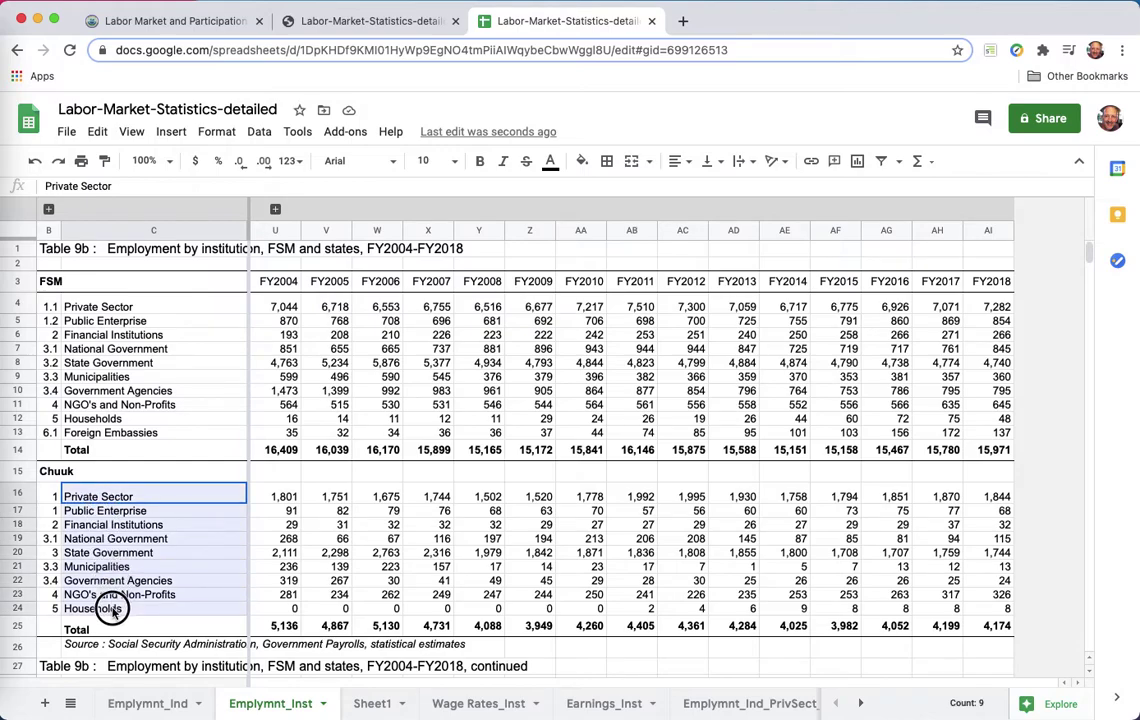
scroll(112, 612, down, 5)
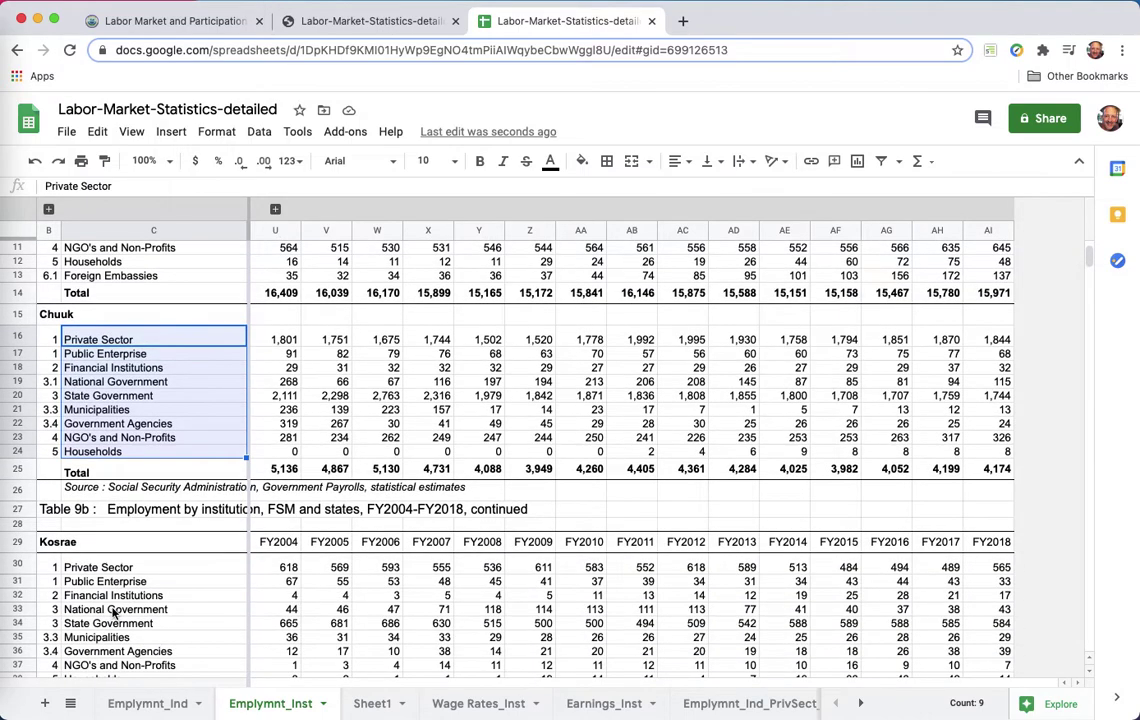
scroll(114, 612, down, 1)
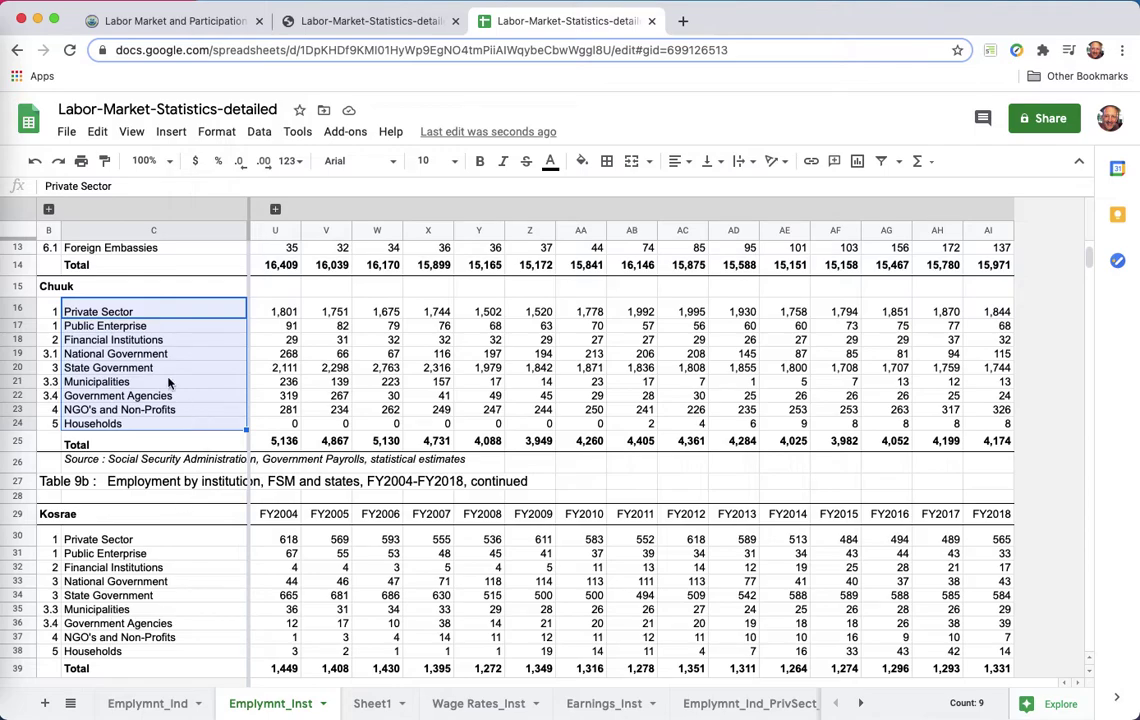
key(super+c)
click(372, 705)
click(98, 243)
key(super+v)
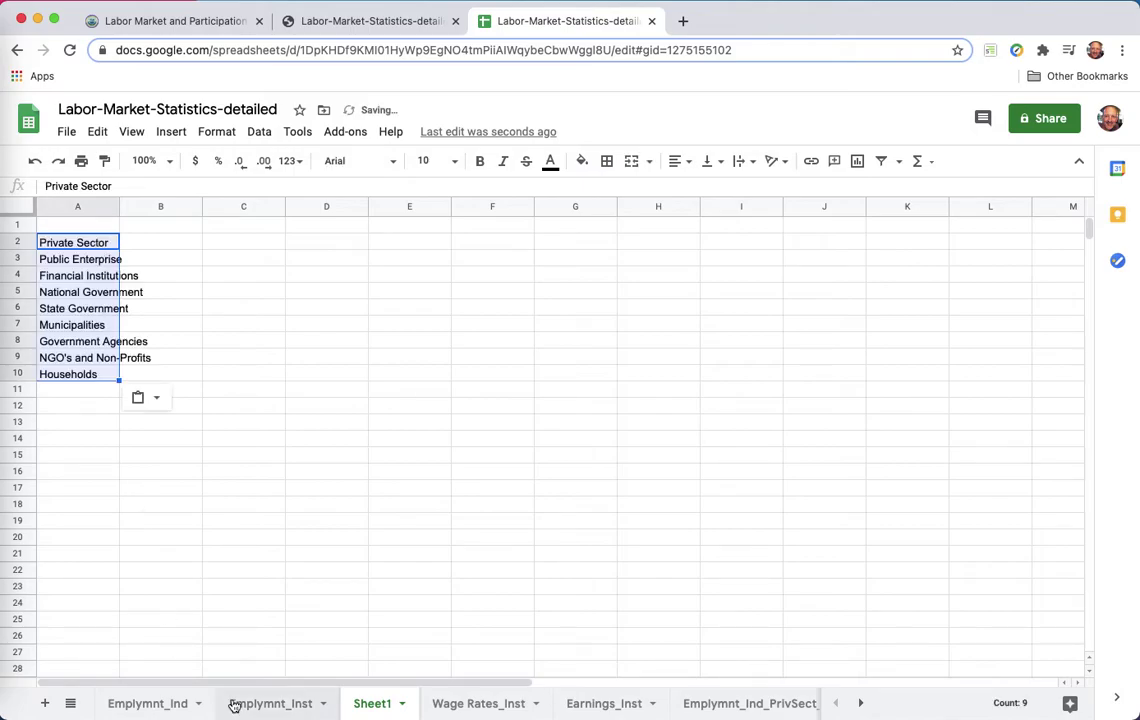
Step: Copy the FY2018 Chuuk employment figures for Private Sector through Households into Sheet1 starting at B2
click(242, 708)
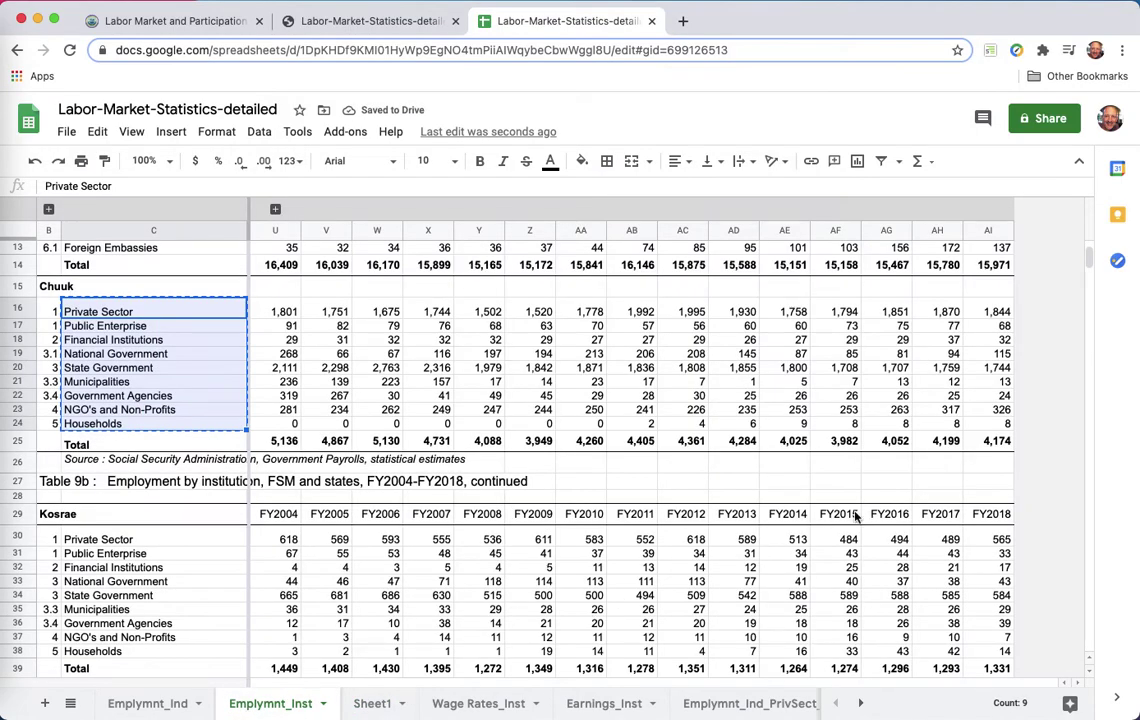
drag(1000, 316, 993, 426)
key(ctrl+c)
click(372, 706)
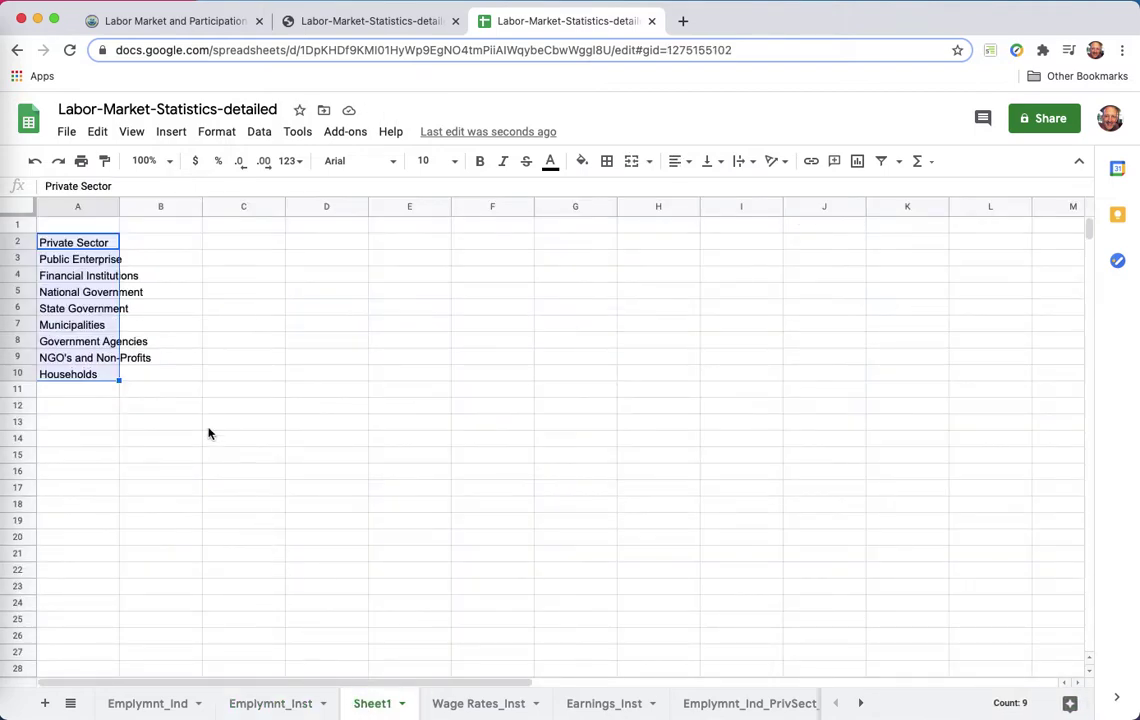
click(179, 250)
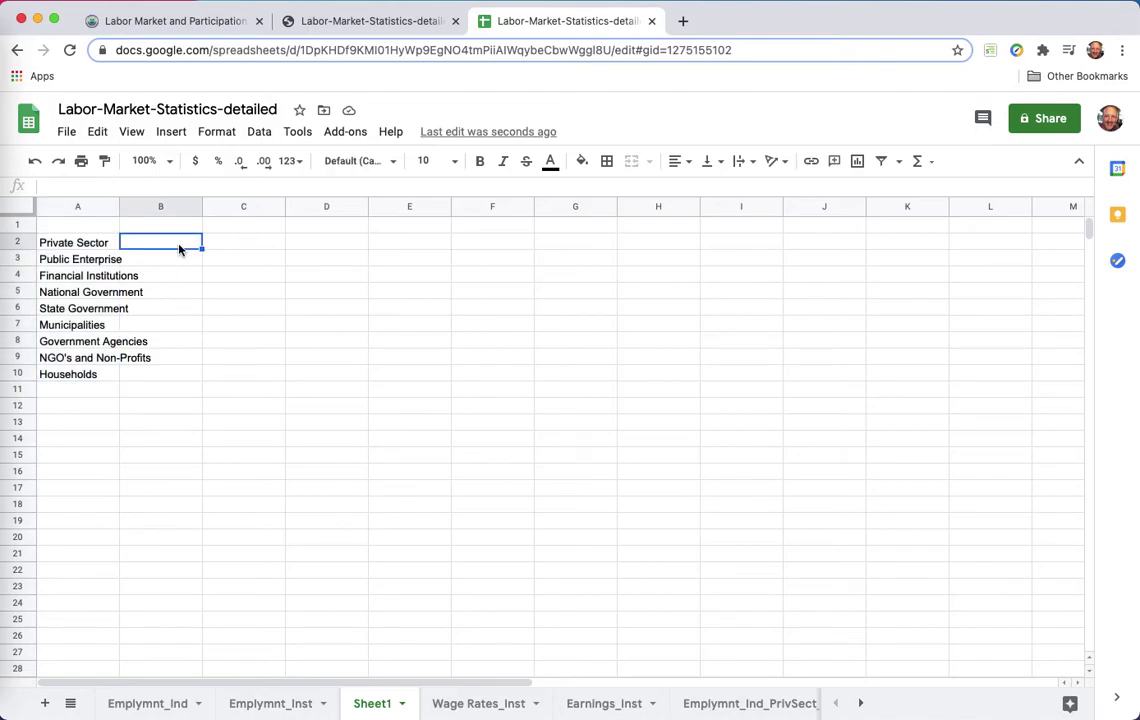
key(ctrl+v)
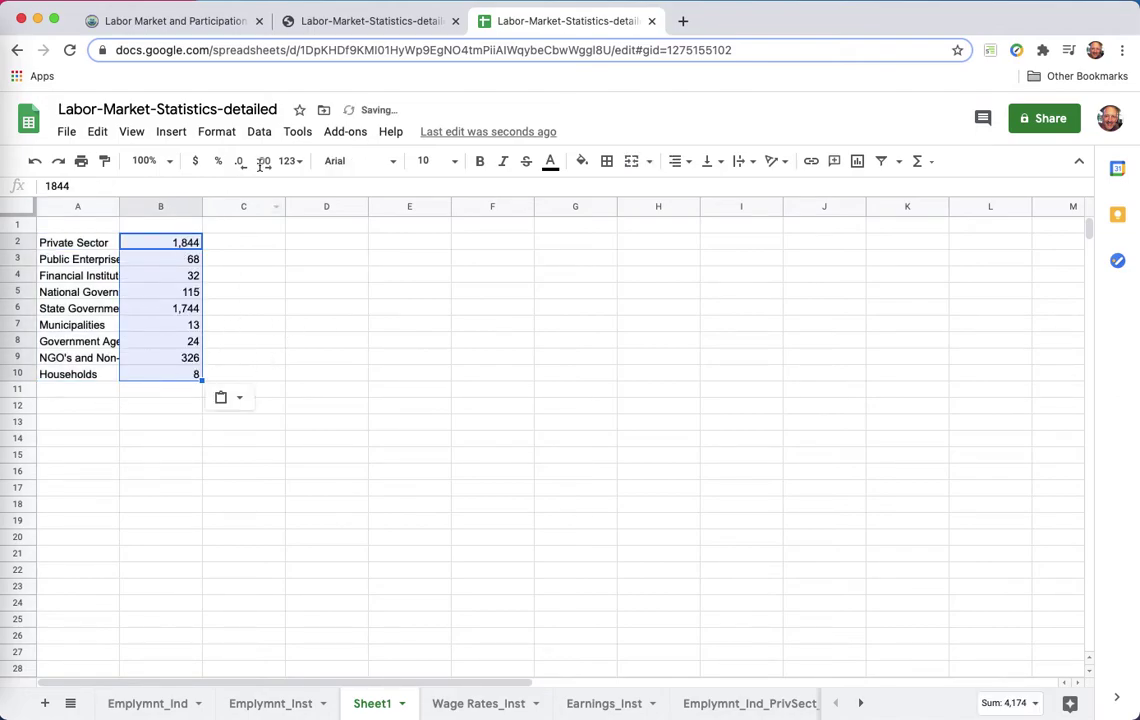
Step: Copy the Kosrae institution names, Private Sector through Households, from the xlsx viewer into Sheet1 of the Google Sheets copy starting at C2
click(358, 22)
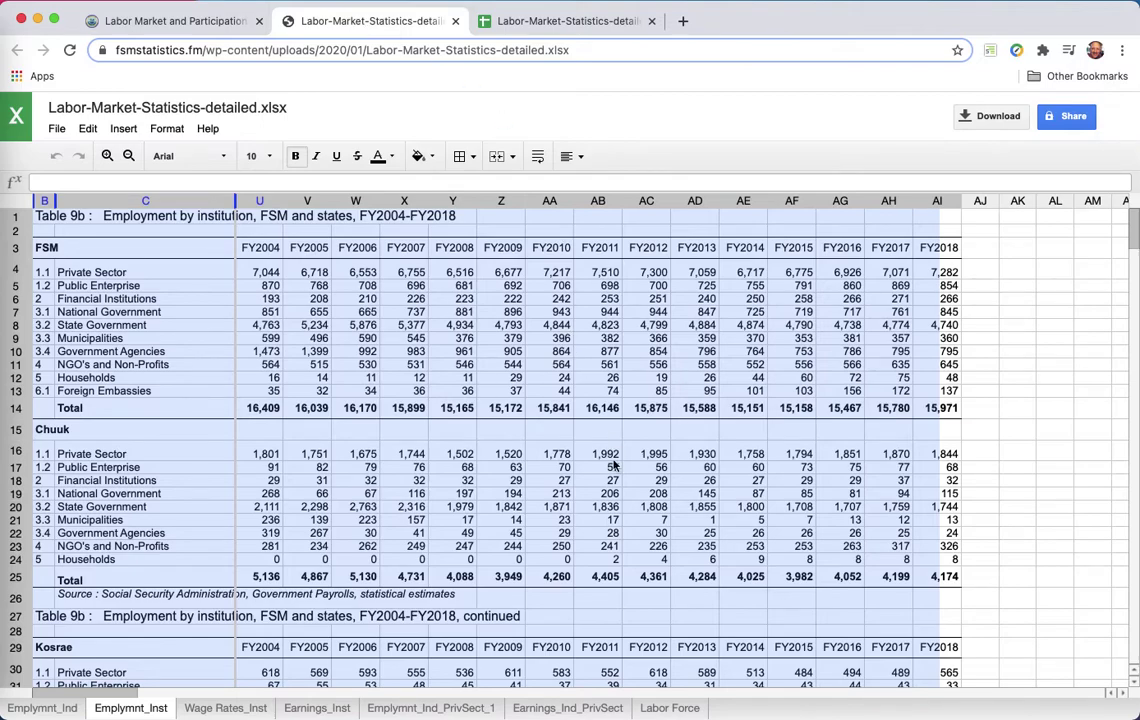
scroll(614, 465, up, 2)
scroll(614, 465, down, 3)
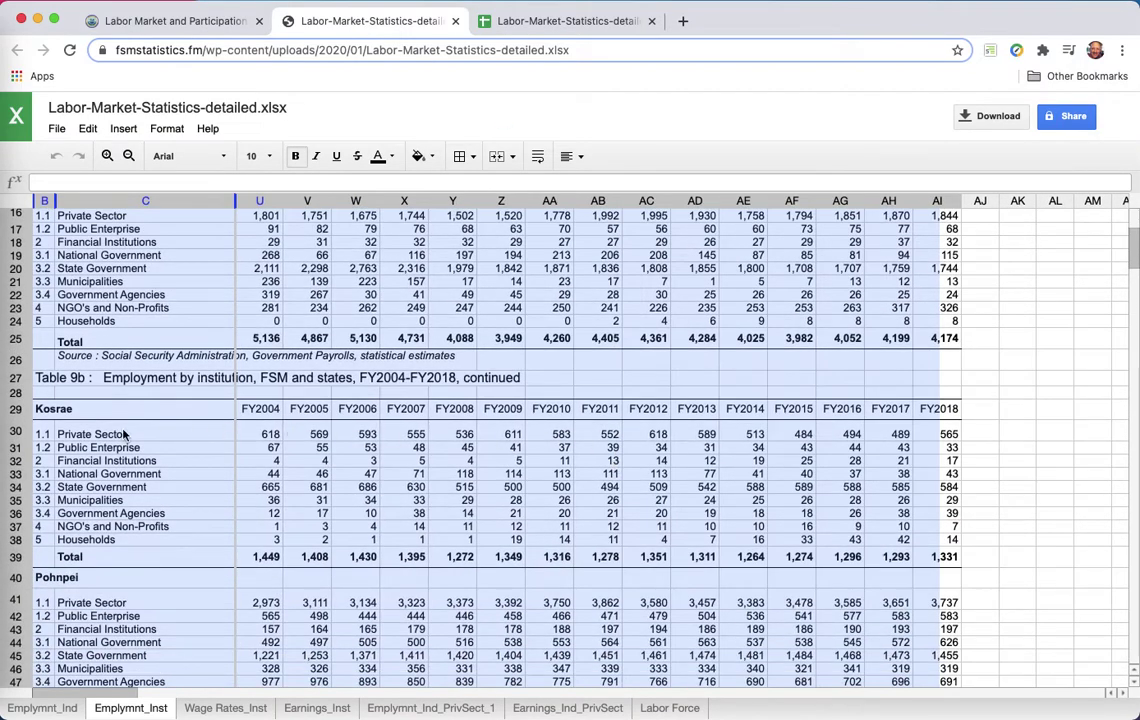
drag(113, 440, 120, 540)
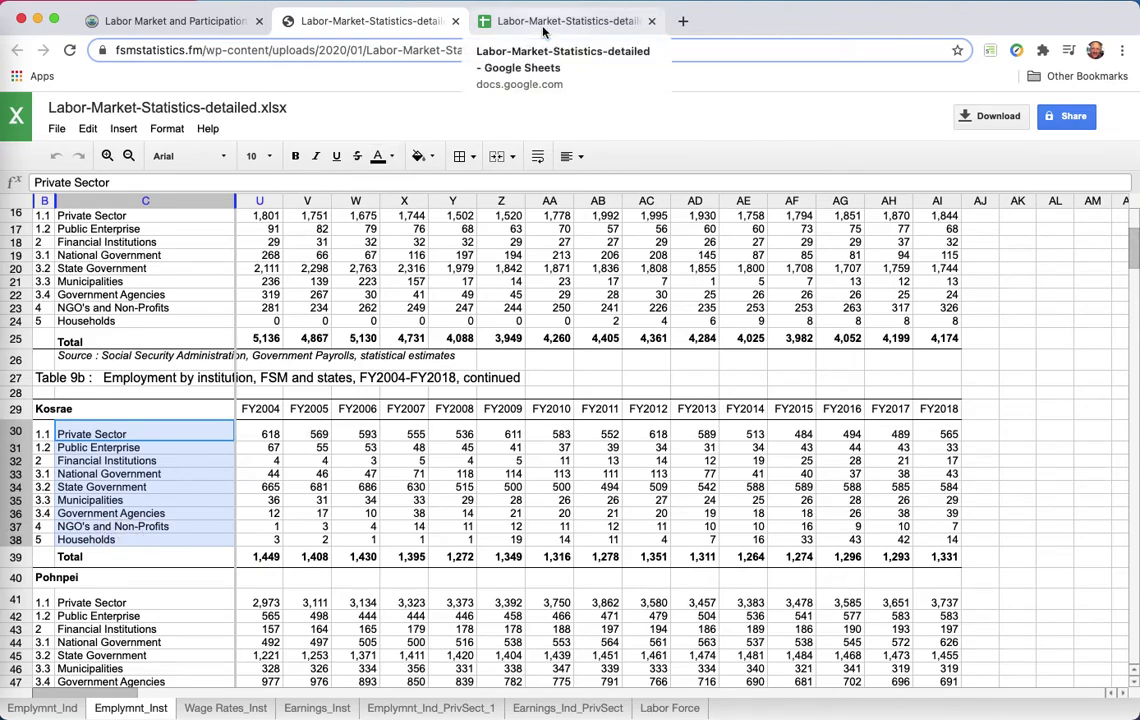
click(483, 22)
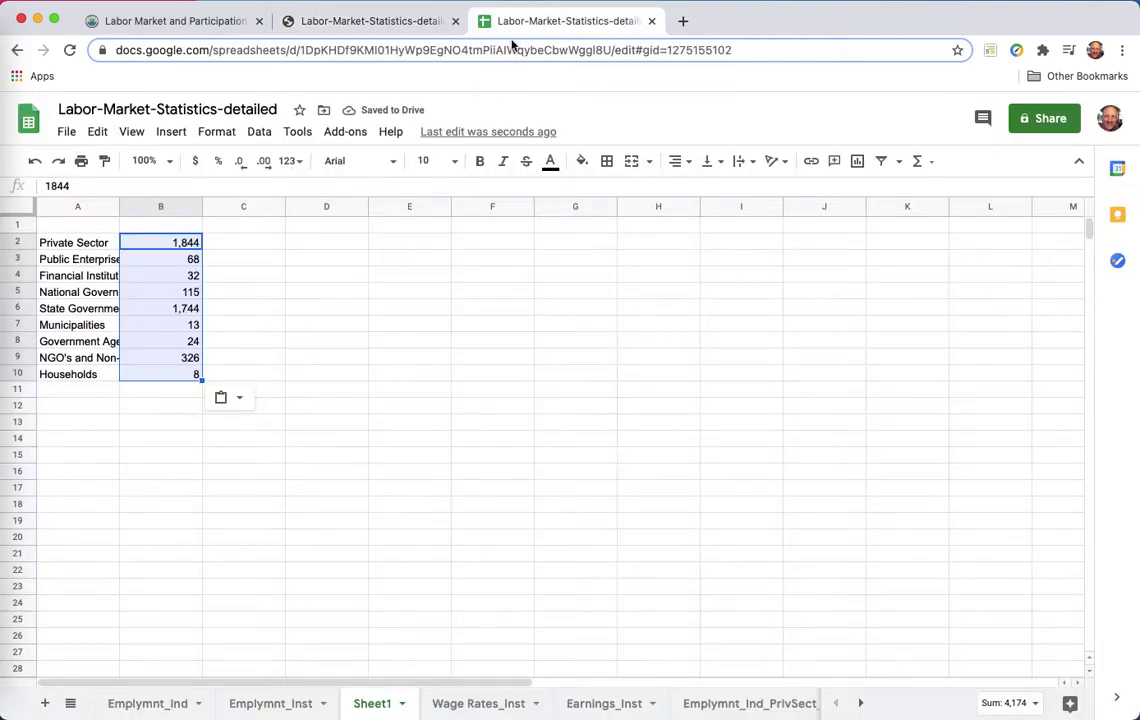
click(240, 250)
key(super+v)
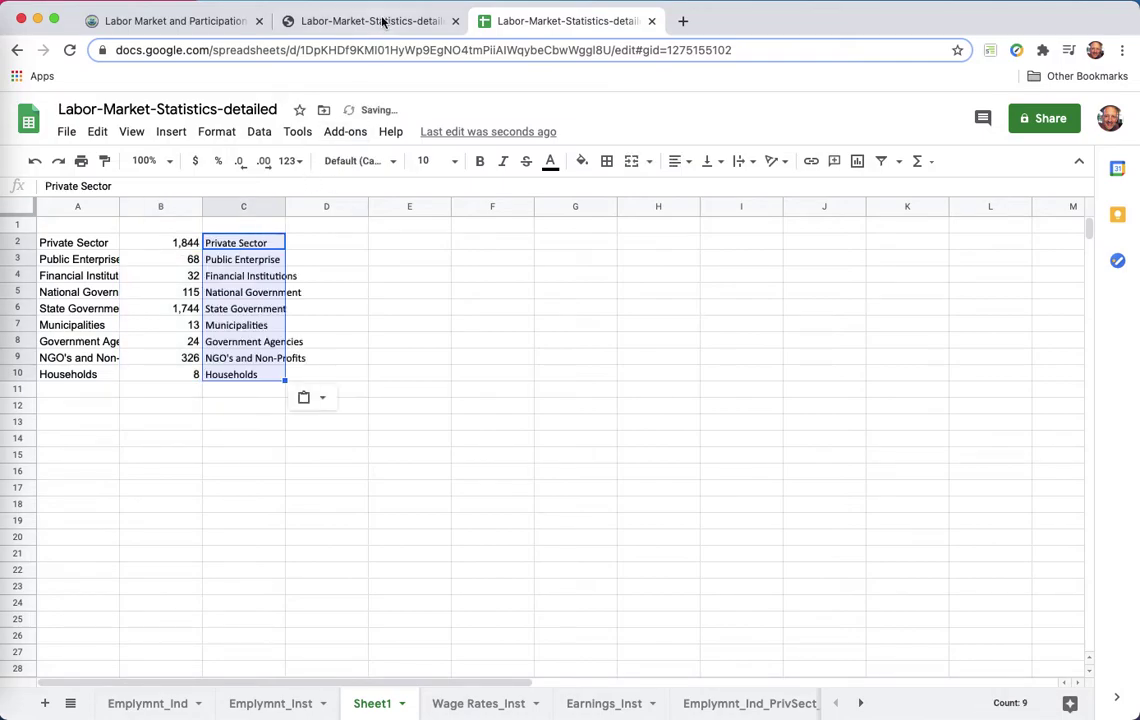
Step: Copy the FY2018 Kosrae employment figures for Private Sector through Households from the xlsx viewer into Sheet1 starting at D2
click(383, 22)
click(940, 436)
drag(944, 472, 938, 541)
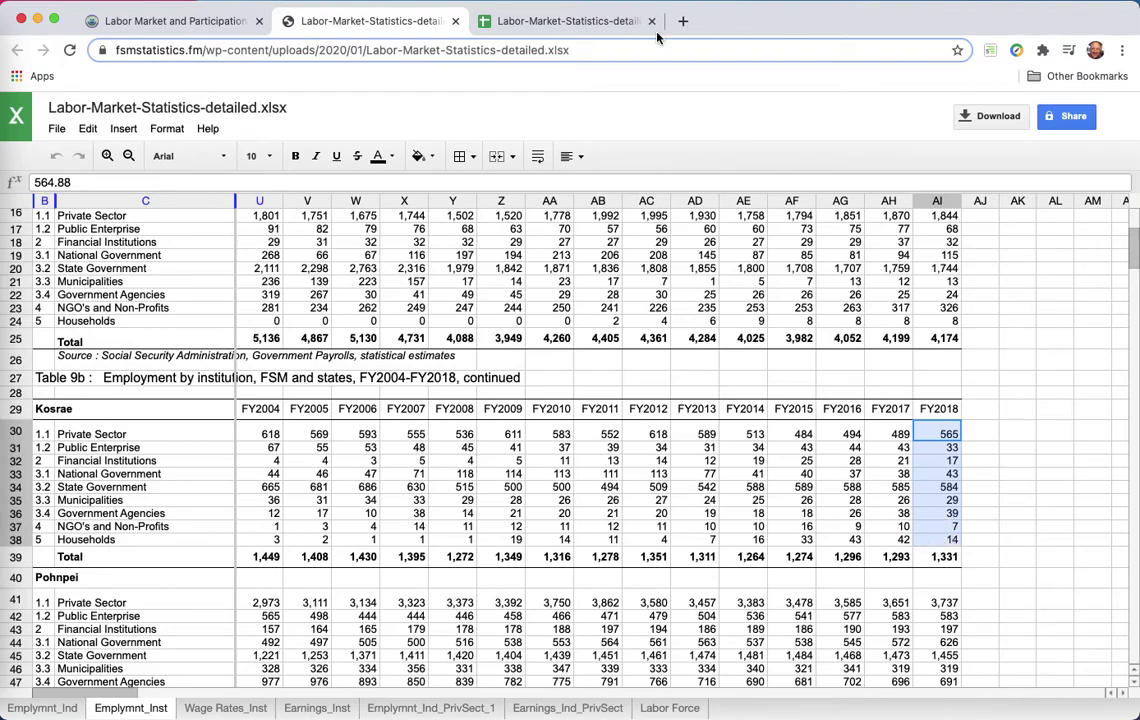
click(590, 22)
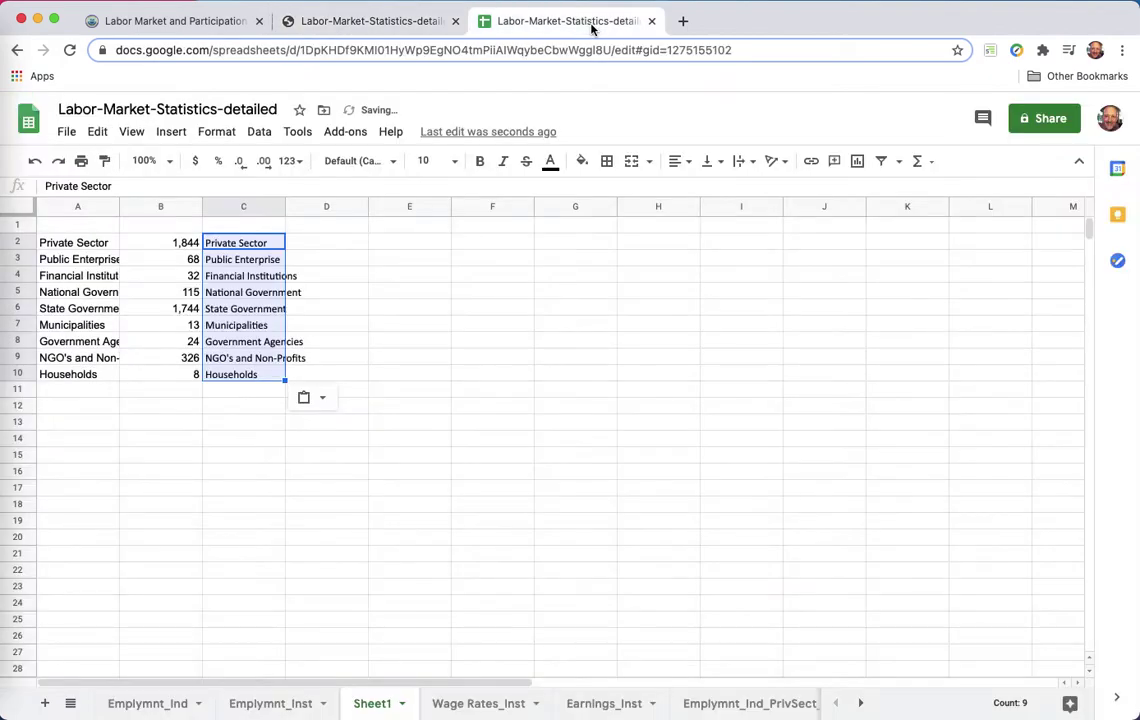
click(350, 242)
key(ctrl+v)
Step: Label the figure columns in row 1 with the state names: Chuuk in B1 and Kosrae in D1
click(158, 224)
text(Chuuk)
key(Tab)
key(Tab)
key(Tab)
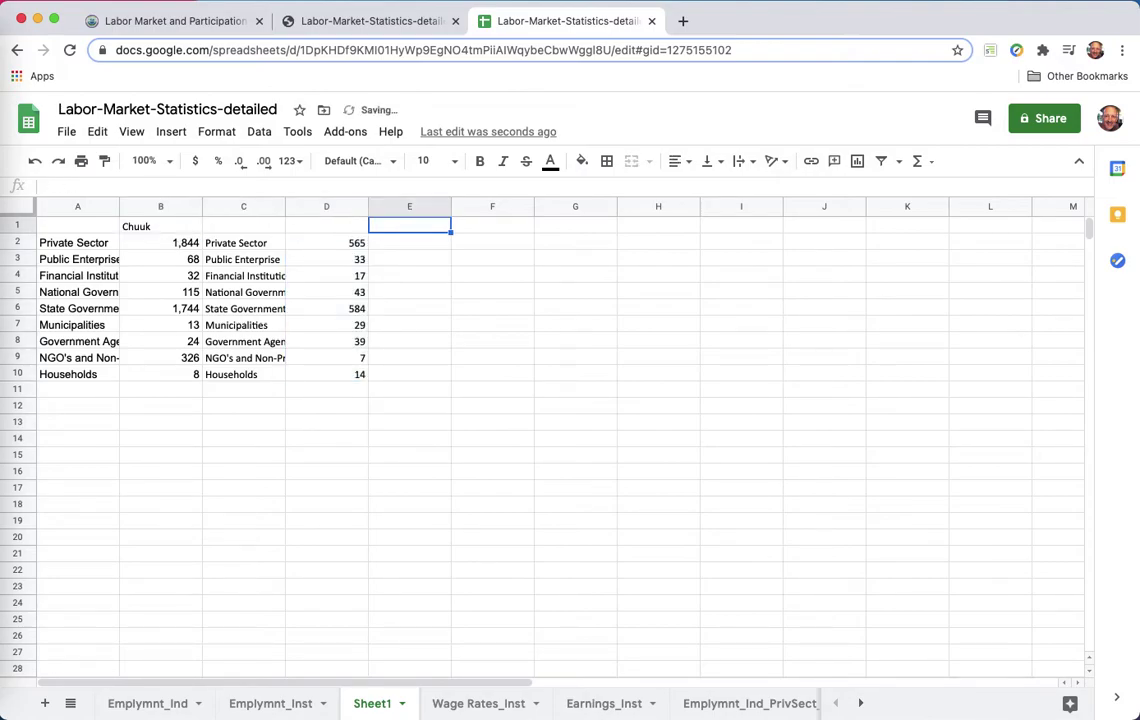
key(Left)
text(Kos)
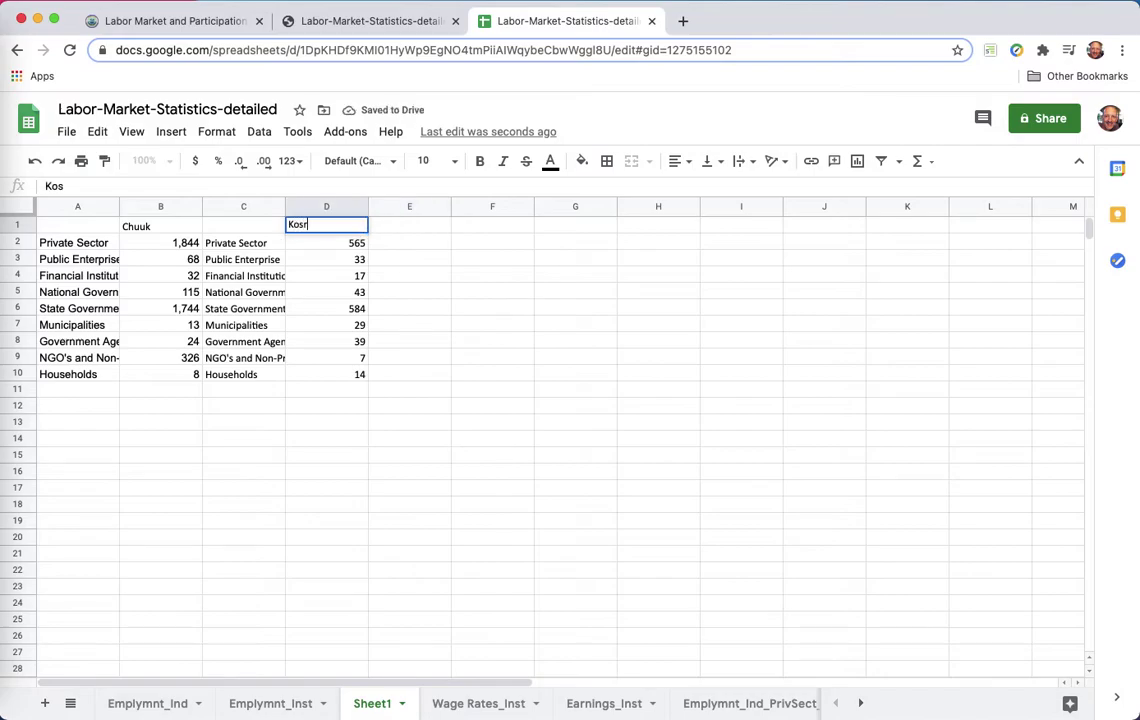
key(Return)
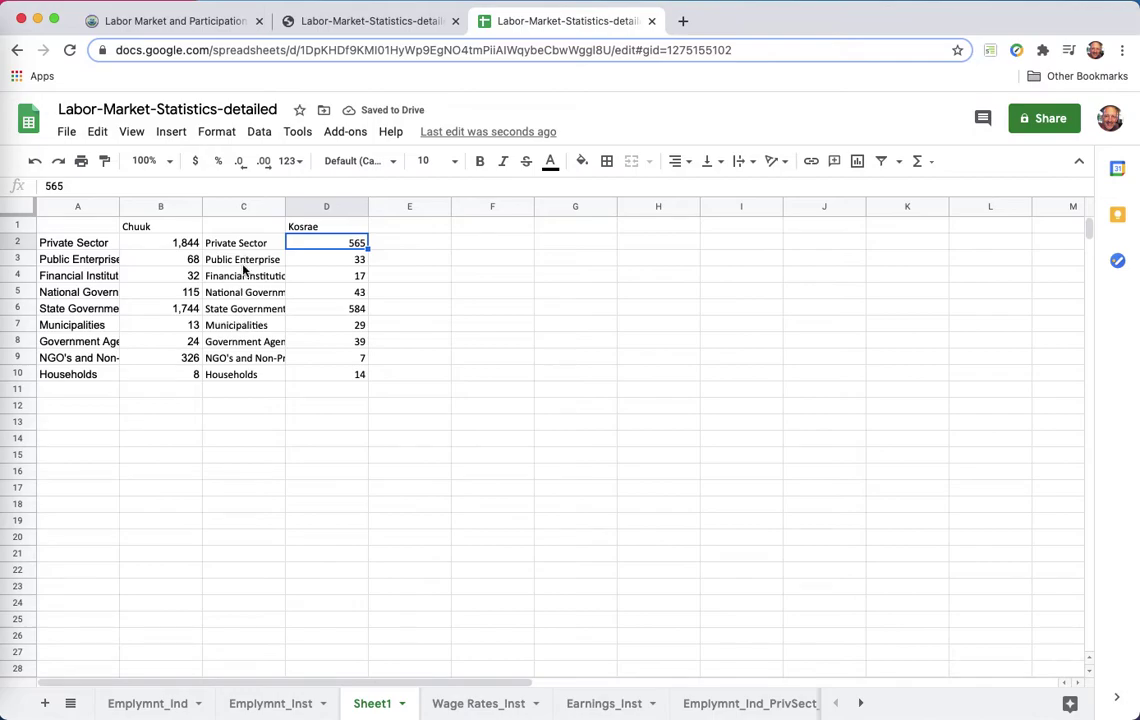
Step: Copy the Pohnpei institution names, Private Sector through Foreign Embassies, from the xlsx viewer into Sheet1 starting at E2
click(368, 22)
scroll(343, 318, down, 5)
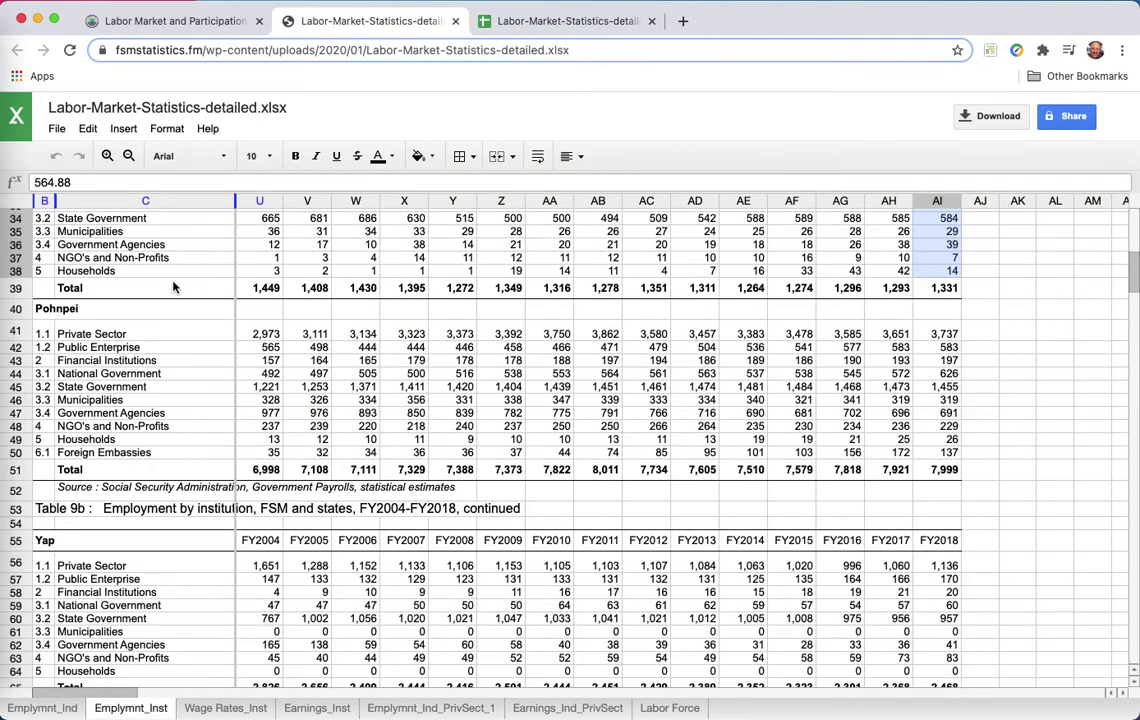
click(108, 345)
click(118, 334)
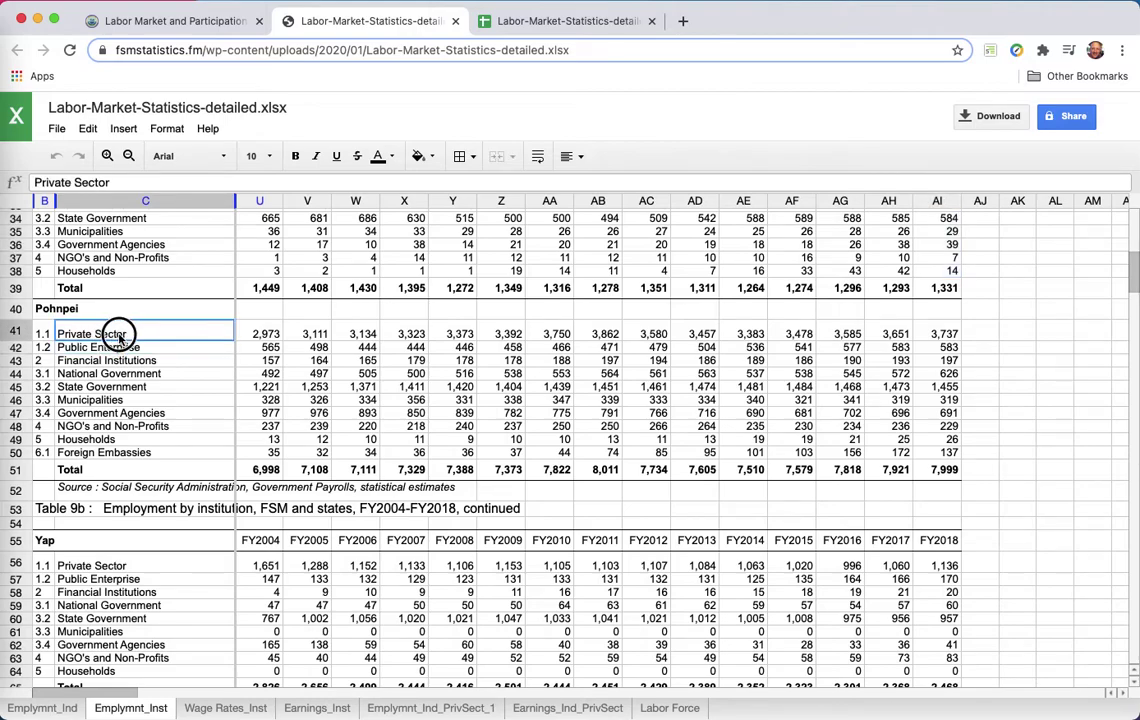
drag(118, 337, 118, 457)
key(super+c)
click(525, 24)
click(415, 243)
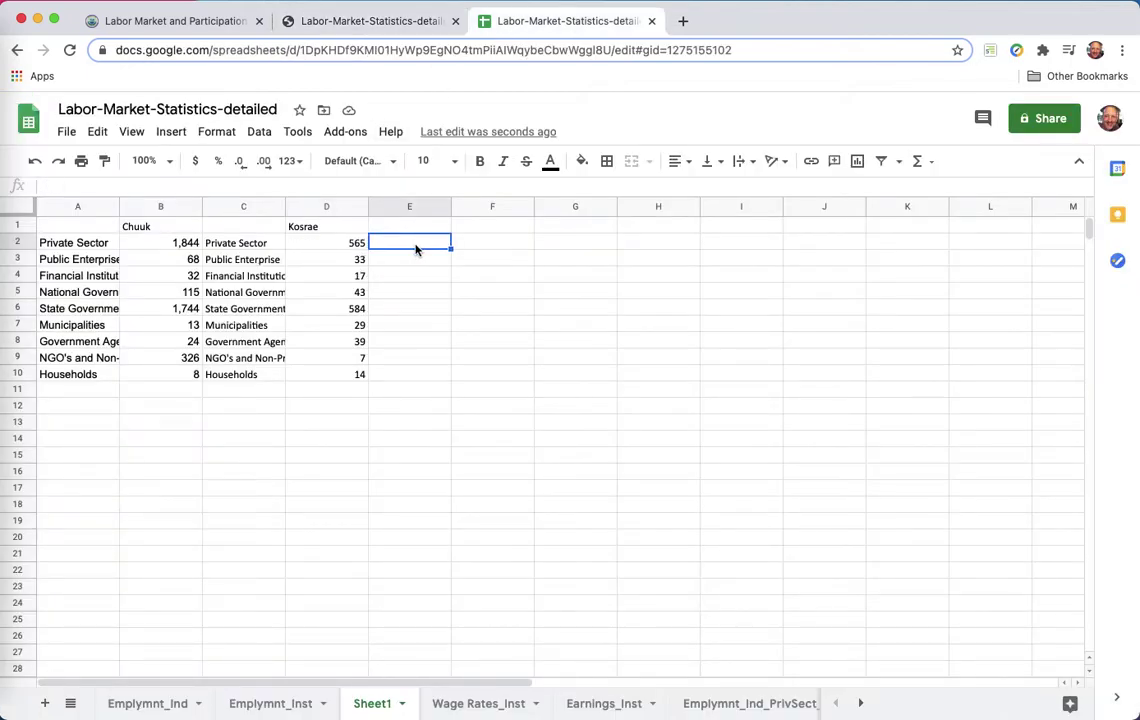
key(super+v)
Step: Enter the column heading Pohnpei in cell F1 of Sheet1
click(489, 229)
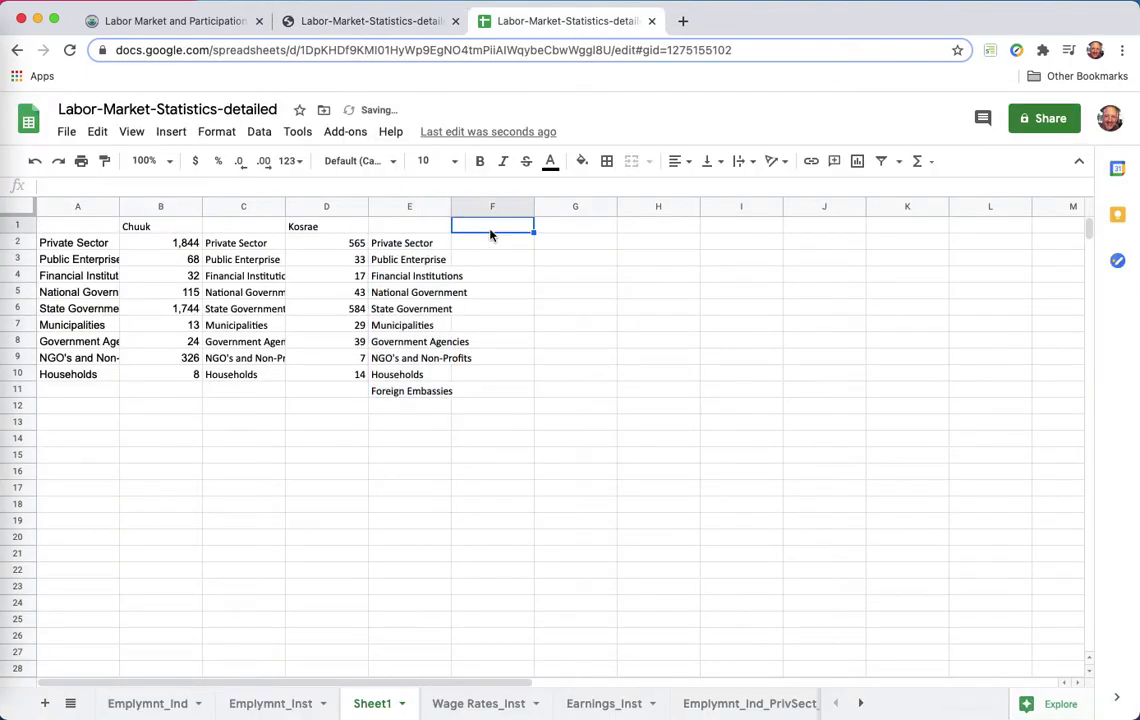
text(Pohnpei)
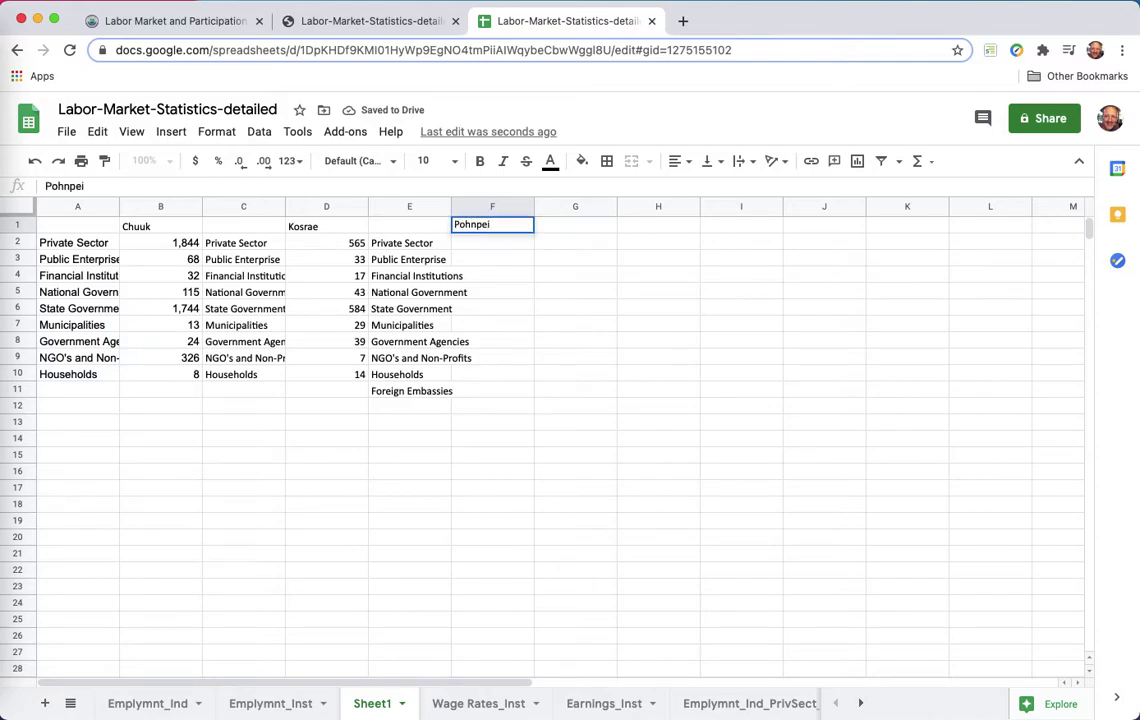
key(Tab)
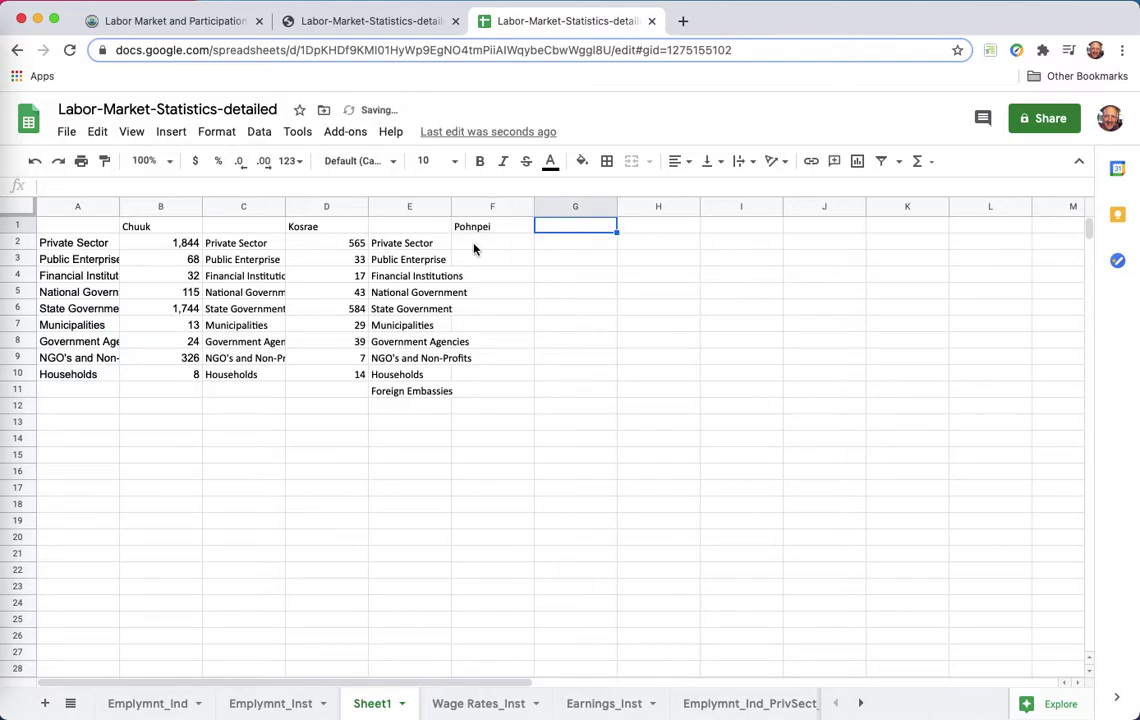
Step: Copy the FY2018 Pohnpei employment figures for Private Sector through Foreign Embassies from the xlsx viewer into Sheet1 starting at F2
click(405, 22)
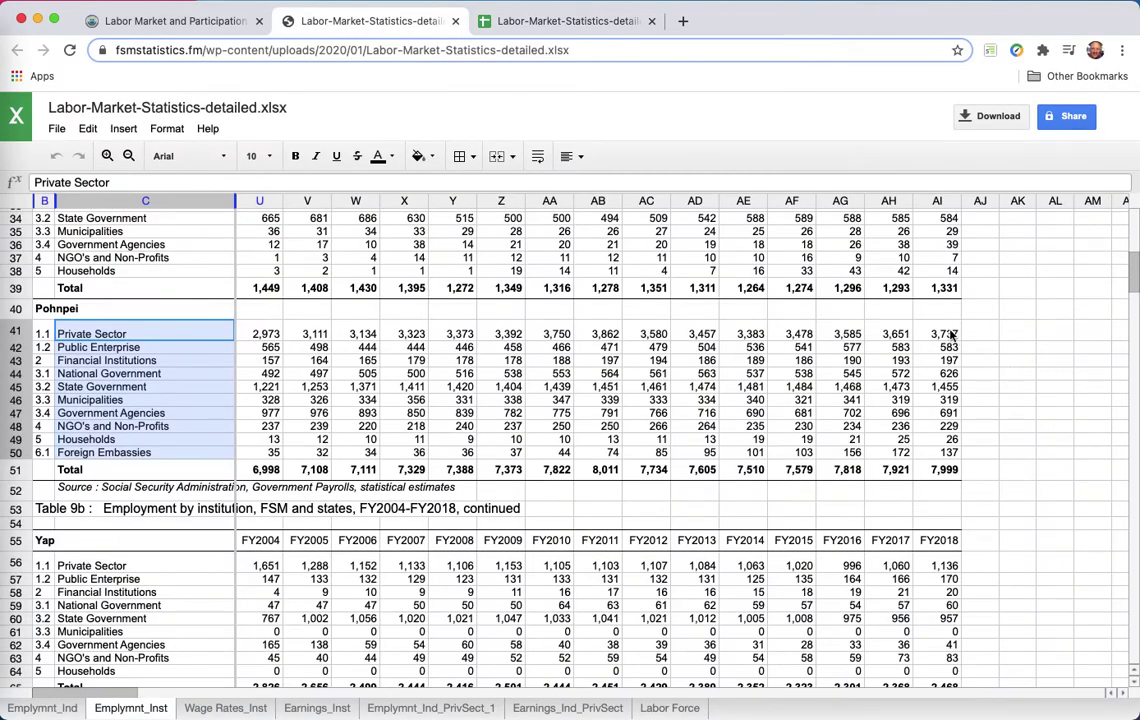
drag(952, 336, 947, 453)
key(ctrl+c)
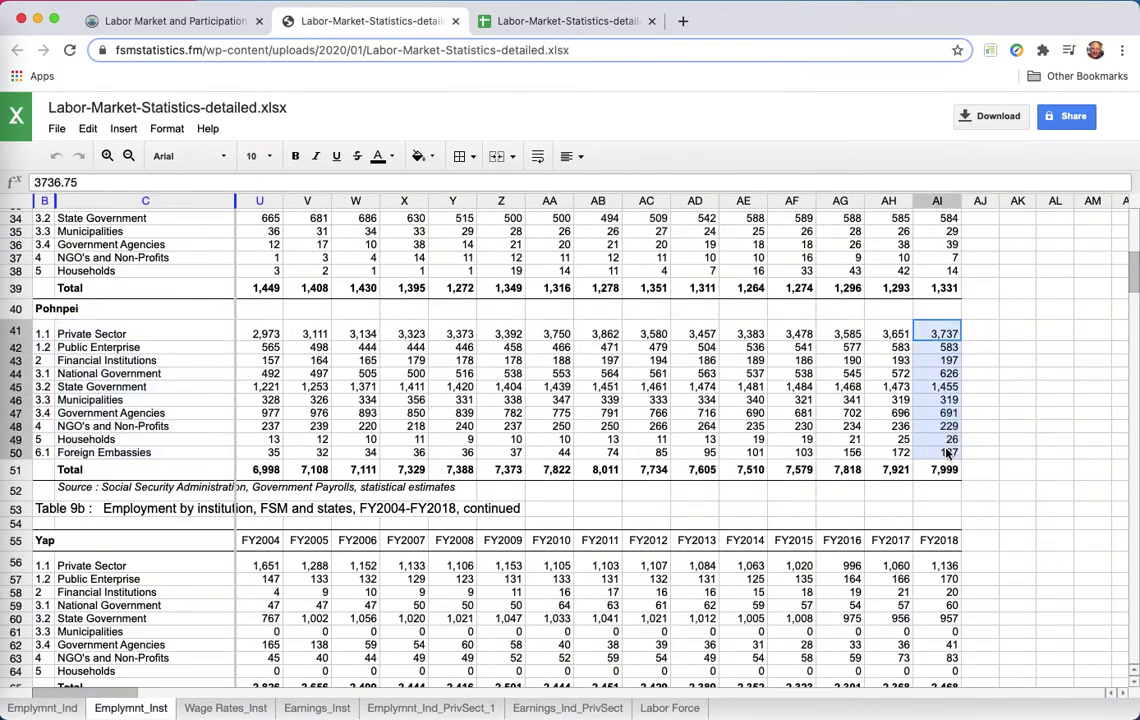
click(565, 20)
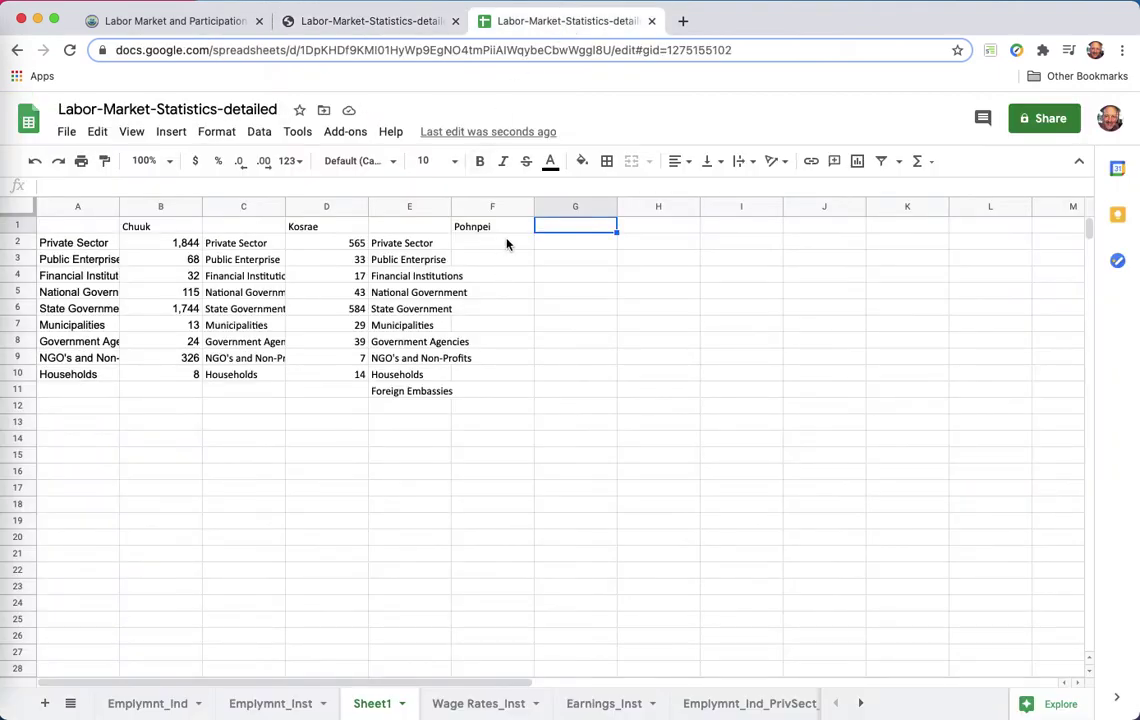
click(507, 244)
key(ctrl+v)
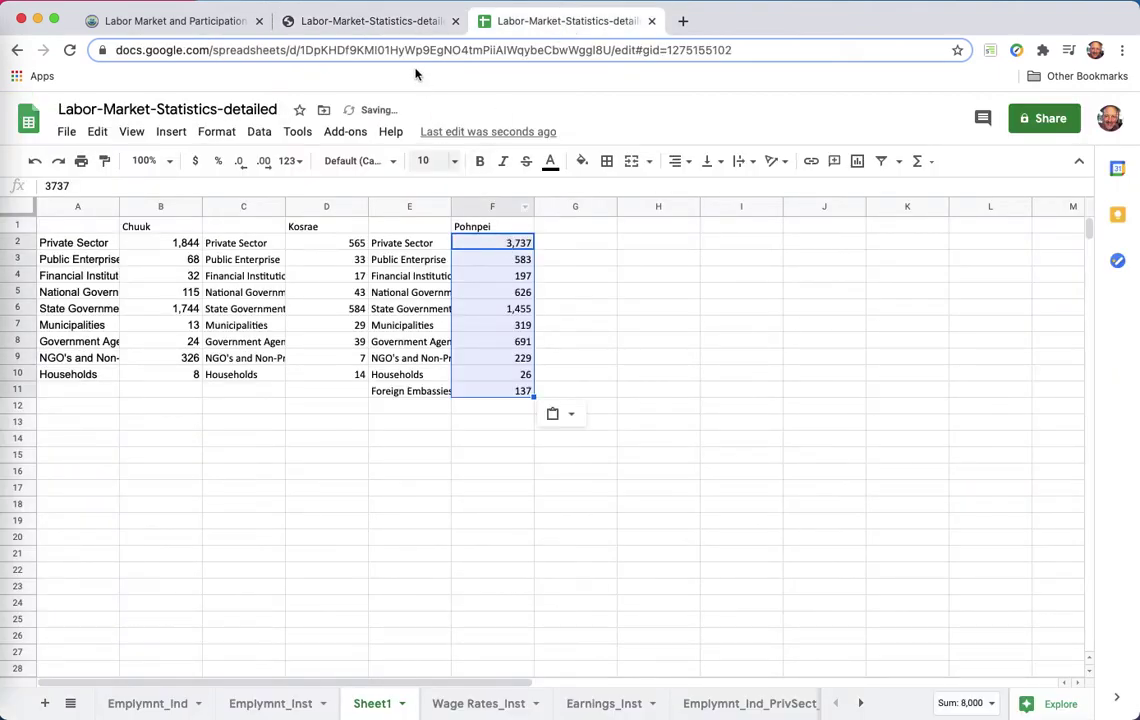
Step: Copy the Yap institution names, Private Sector through Households, from the xlsx viewer into Sheet1 starting at G2
click(400, 22)
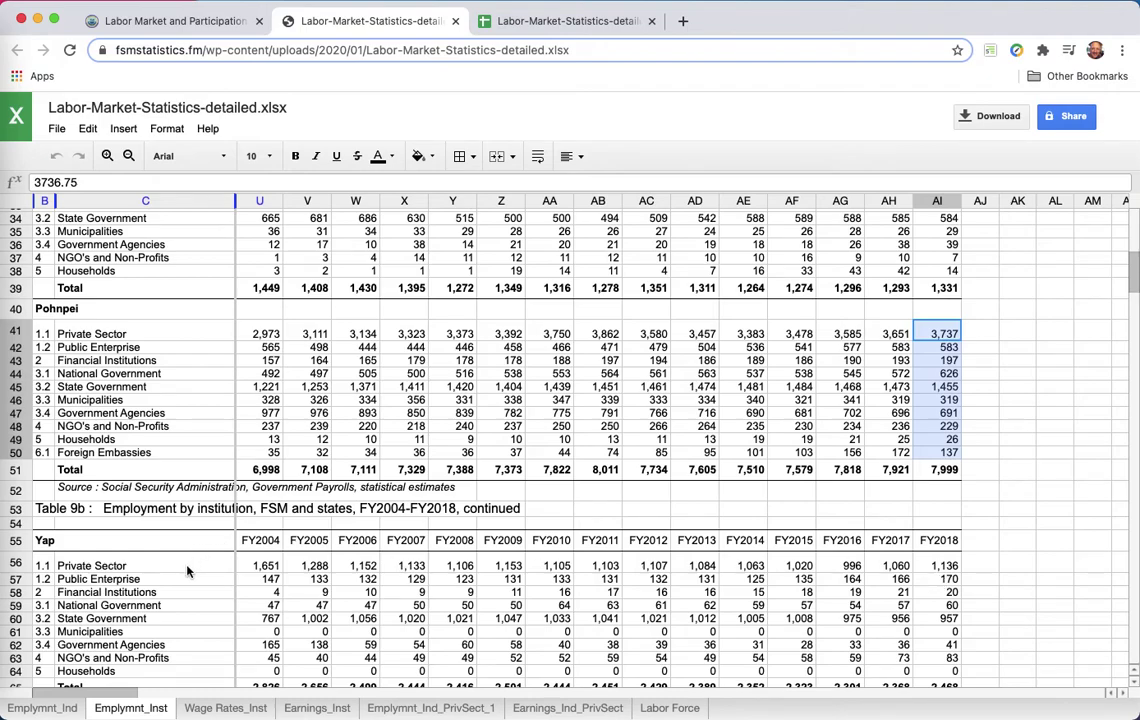
drag(187, 571, 183, 673)
key(super+c)
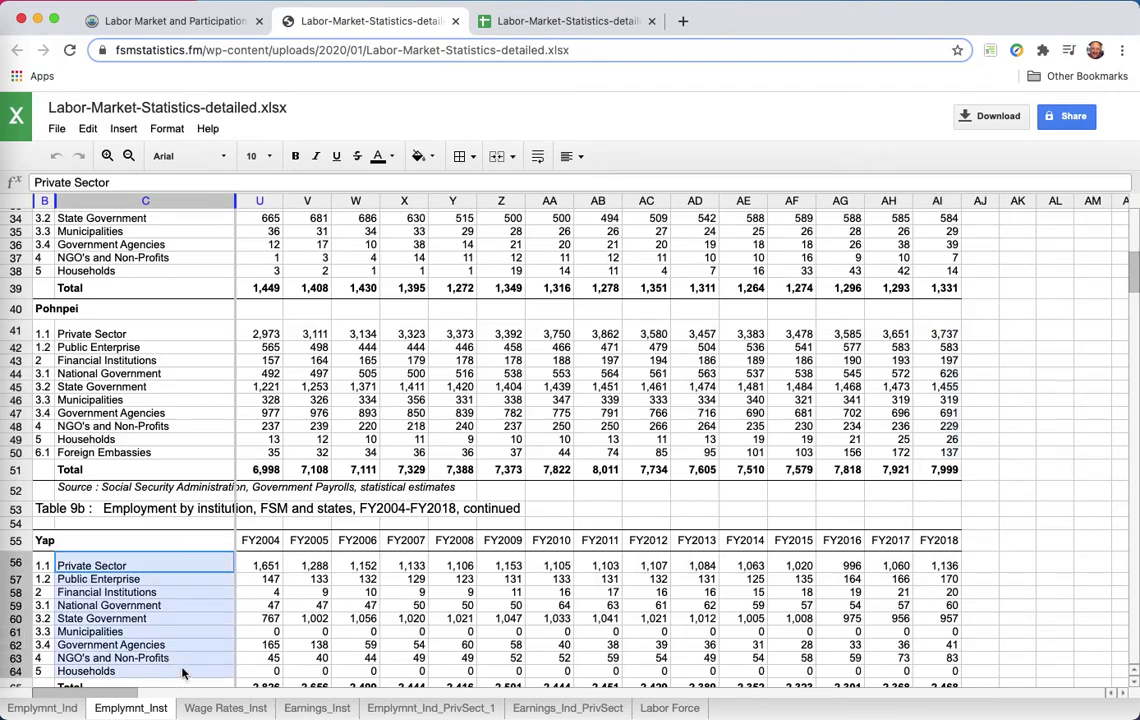
click(531, 32)
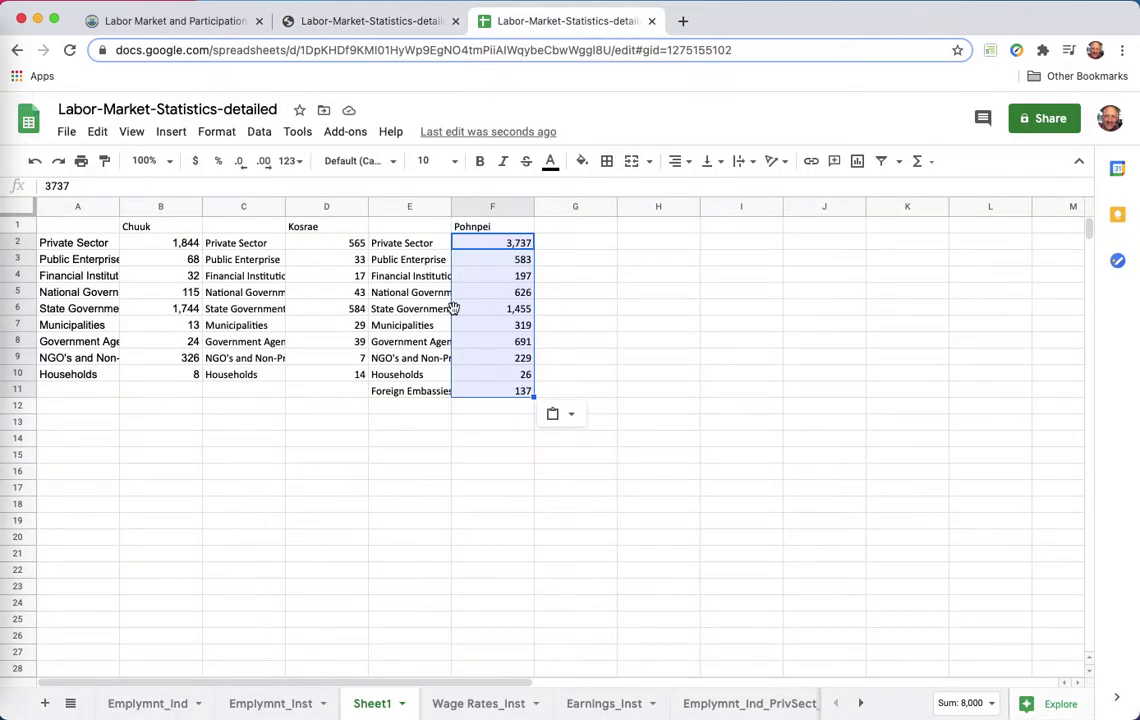
click(559, 248)
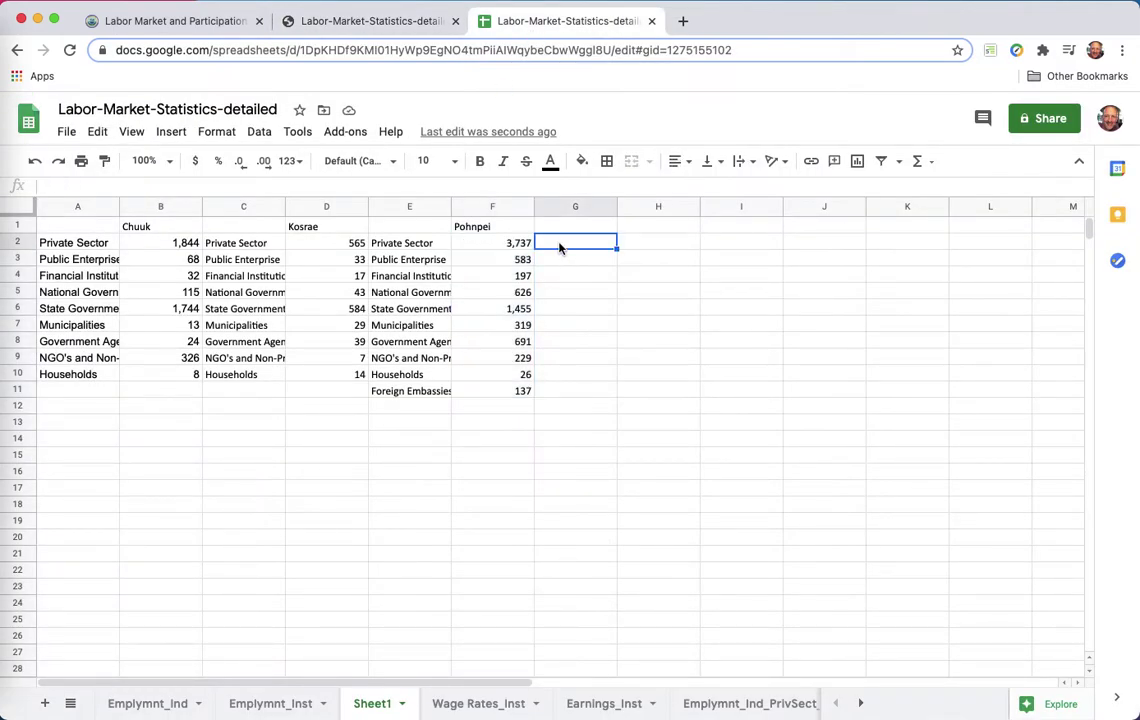
key(super+v)
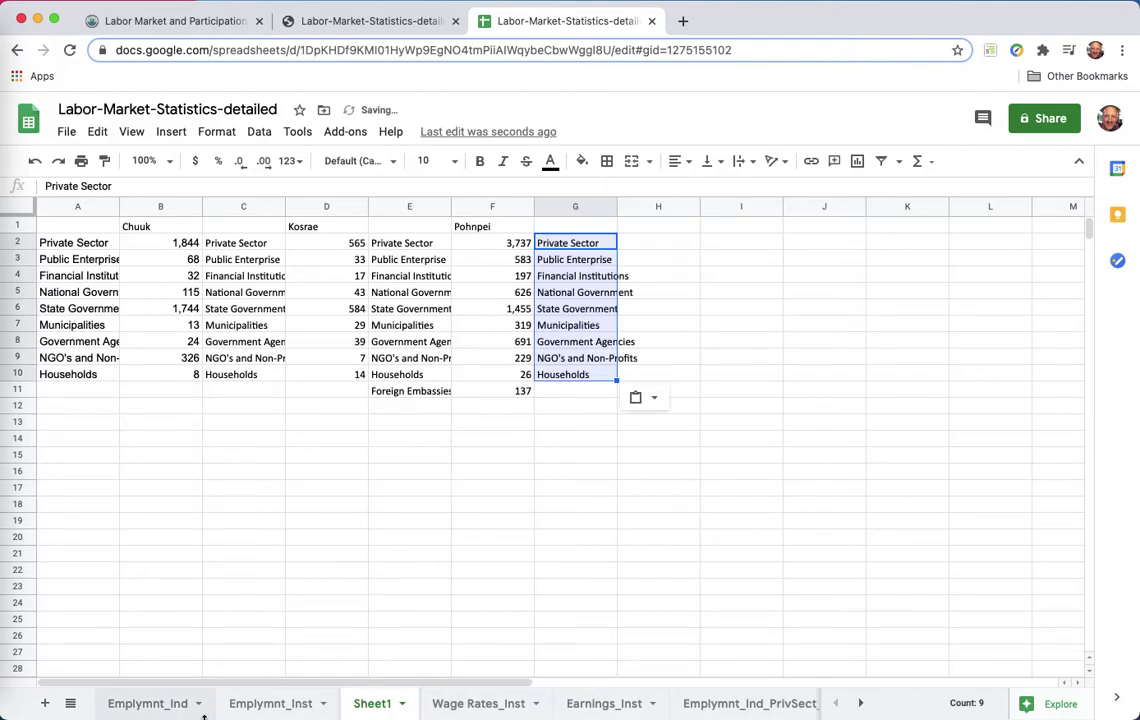
click(260, 704)
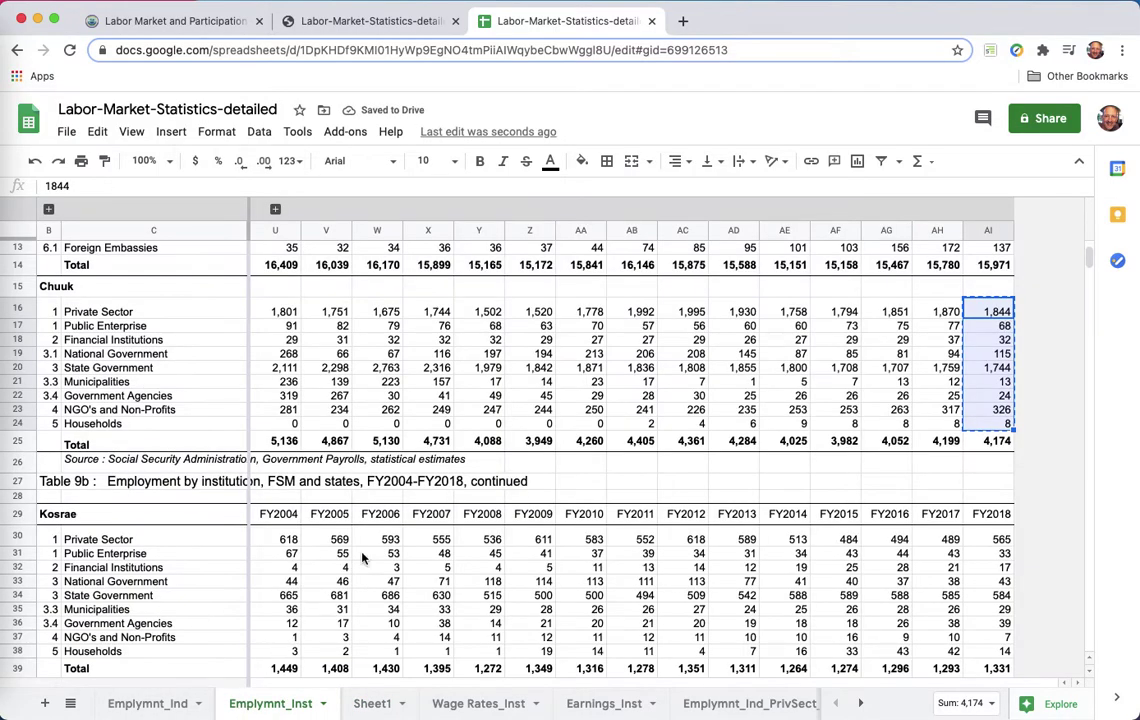
click(940, 567)
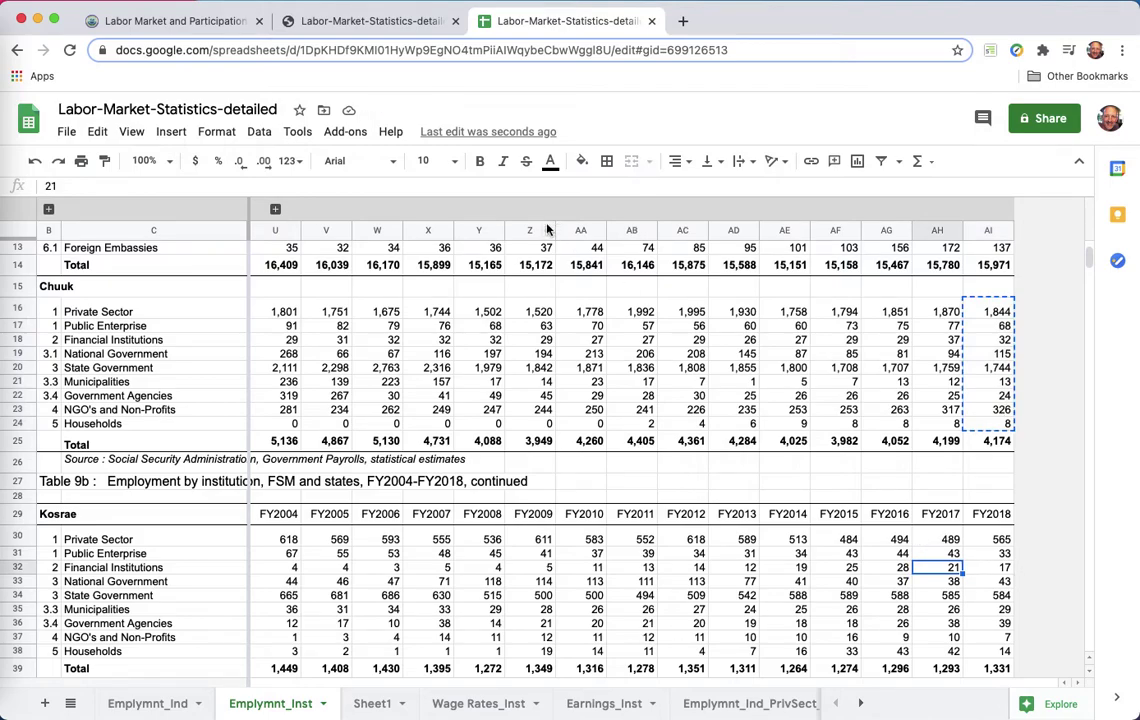
click(141, 703)
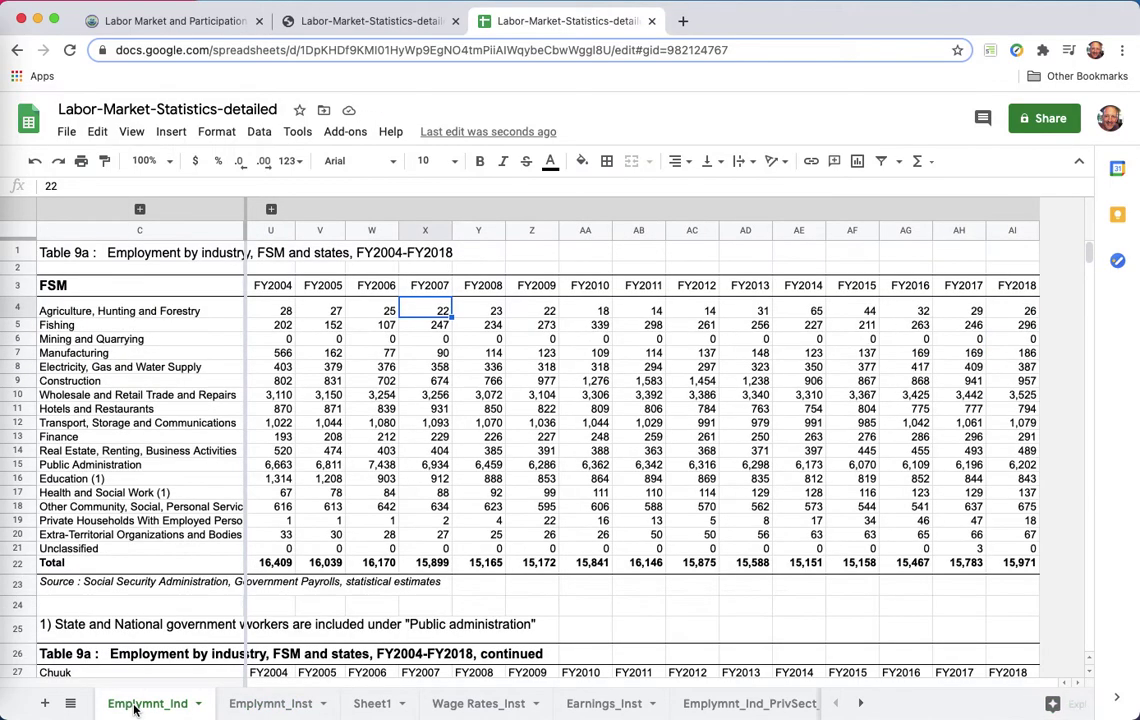
click(272, 704)
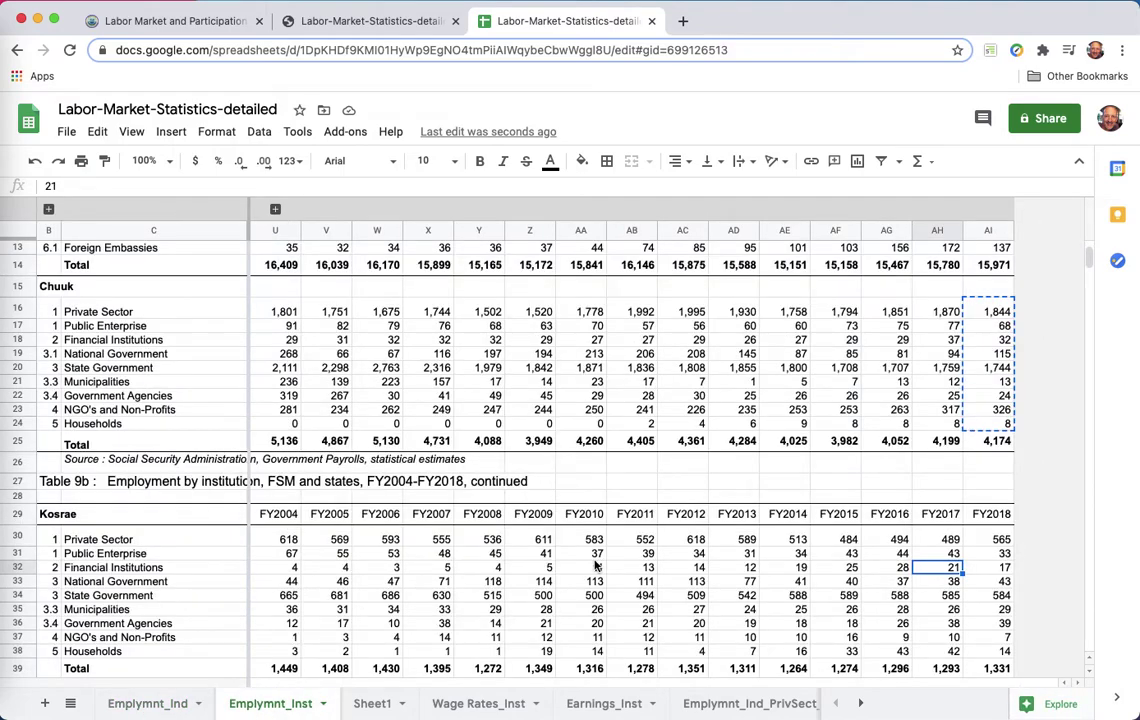
drag(1001, 539, 997, 650)
key(ctrl+c)
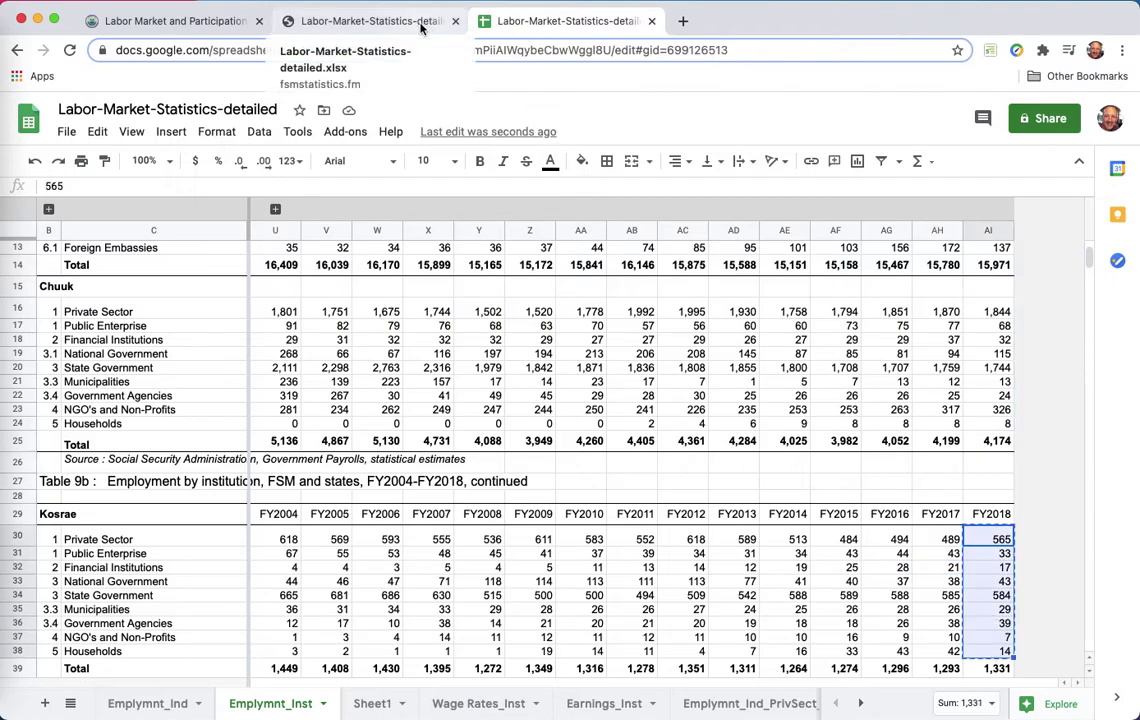
click(386, 698)
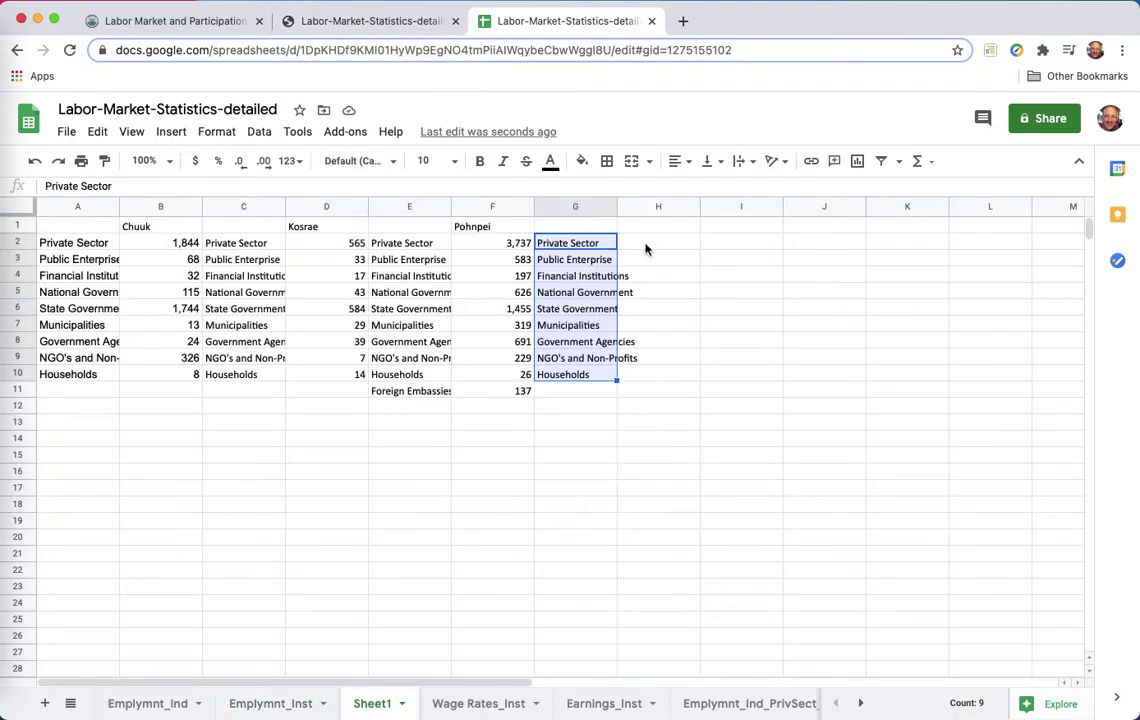
Step: Copy the FY2018 Yap employment figures for Private Sector through Households from the xlsx viewer into Sheet1 starting at H2
click(646, 246)
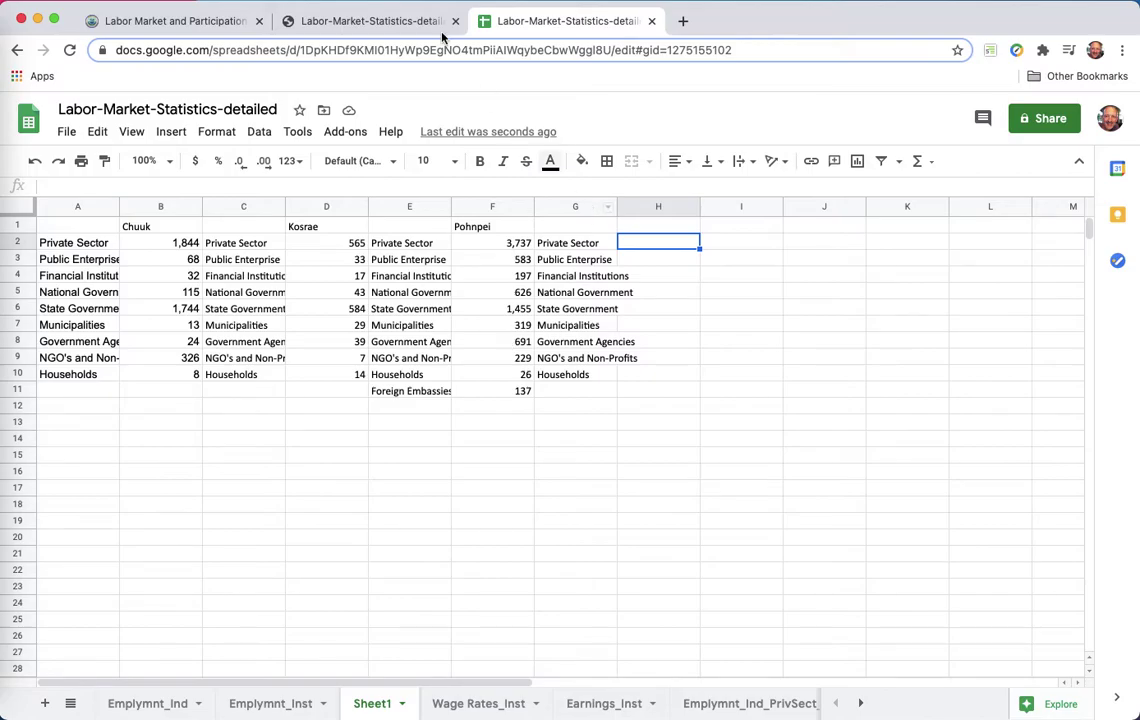
click(365, 21)
scroll(755, 474, down, 5)
scroll(755, 474, up, 2)
drag(938, 346, 932, 455)
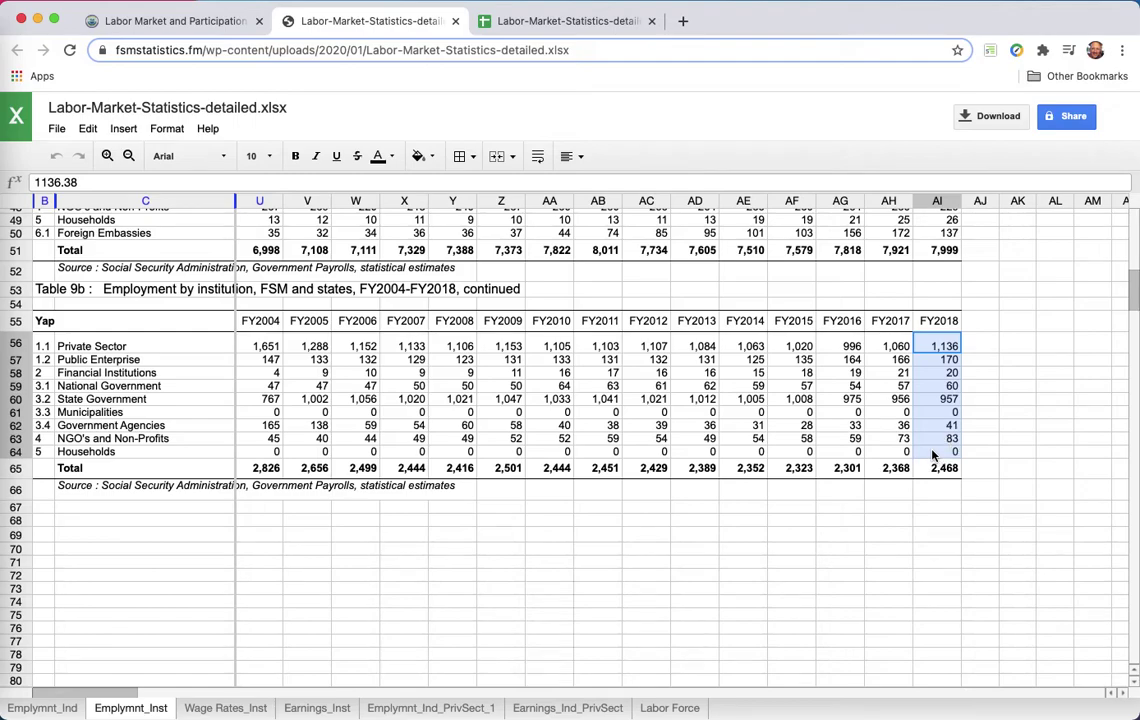
click(593, 20)
key(super+v)
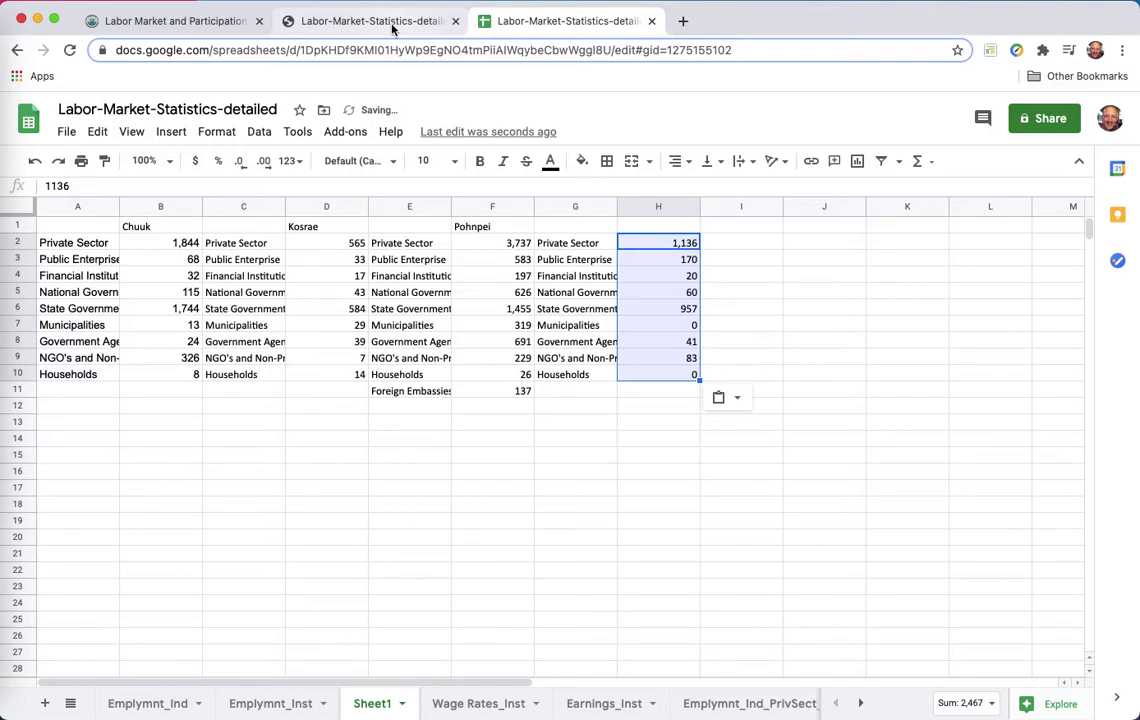
click(392, 28)
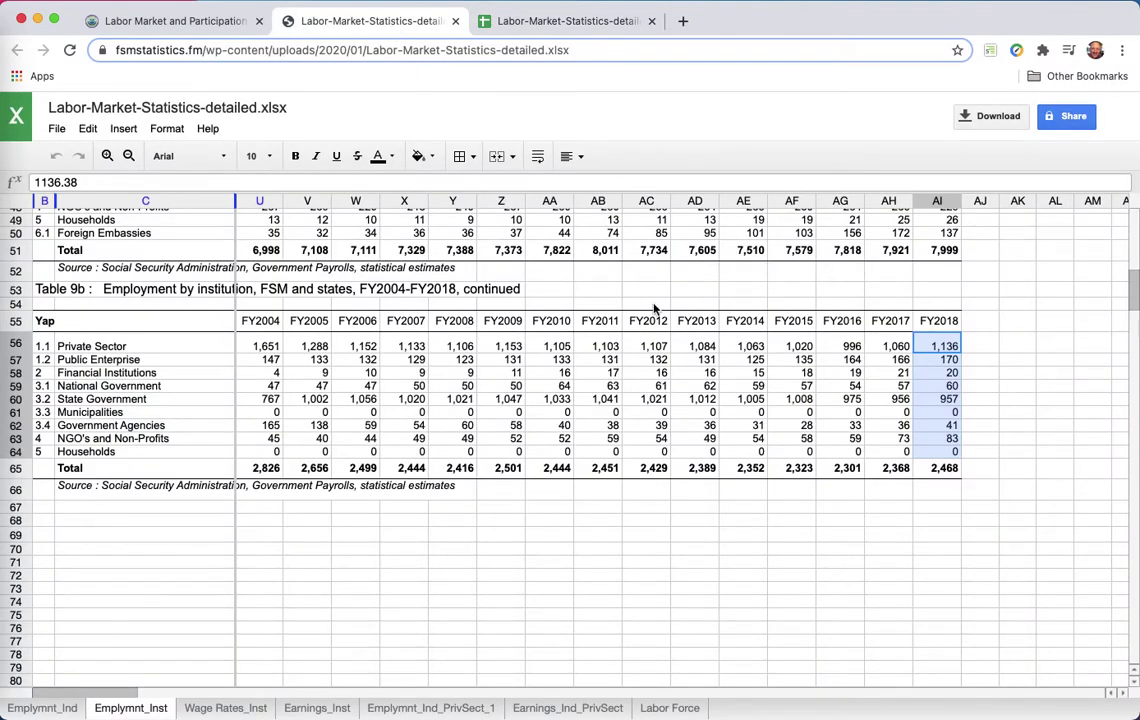
scroll(654, 308, up, 5)
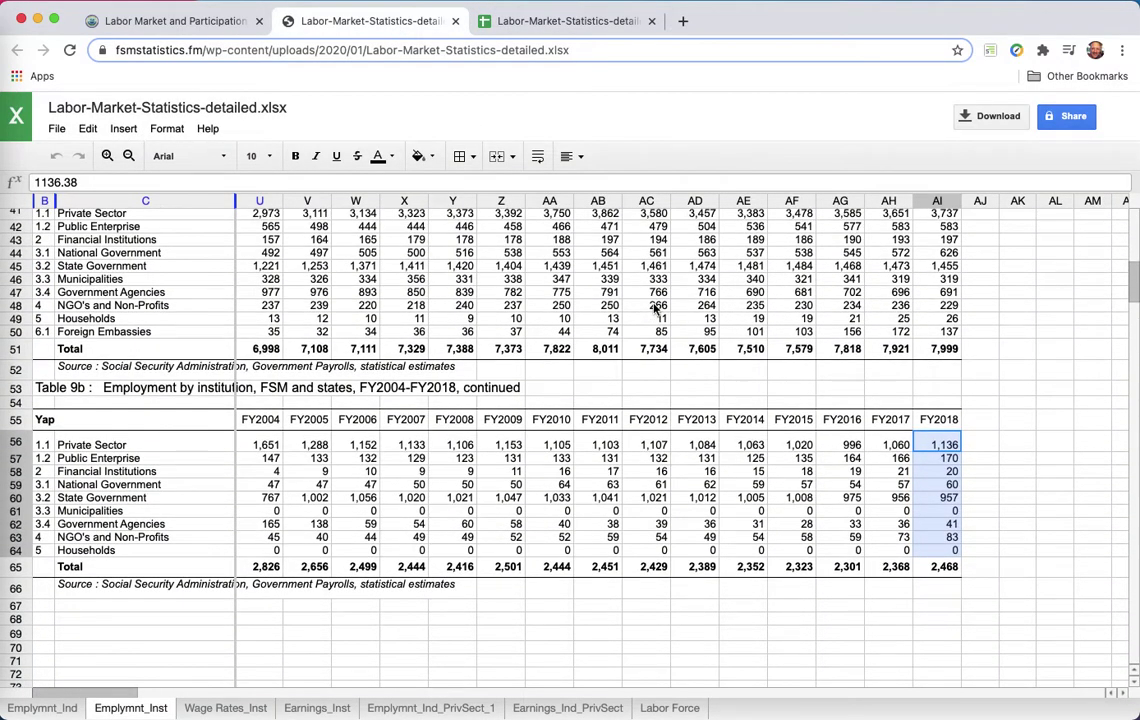
scroll(654, 308, up, 4)
scroll(654, 308, down, 10)
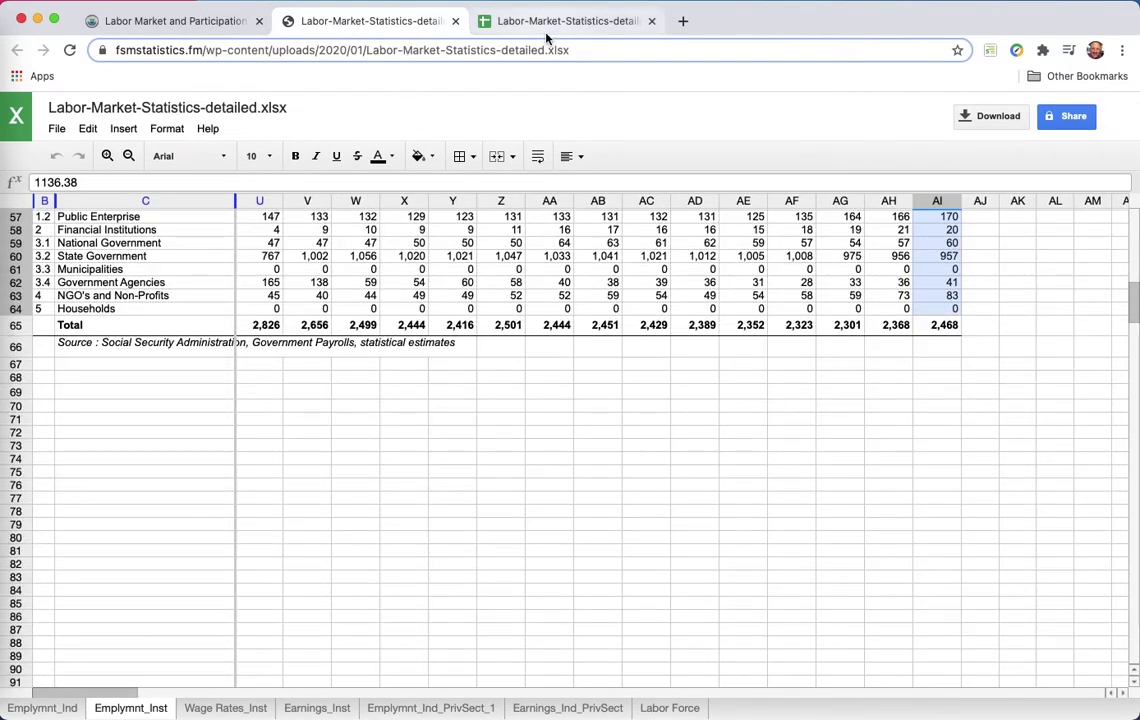
Step: Switch to the Google Sheets file and total the Chuuk figures in cell B12 of Sheet1 with =sum(B2:B11)
click(560, 20)
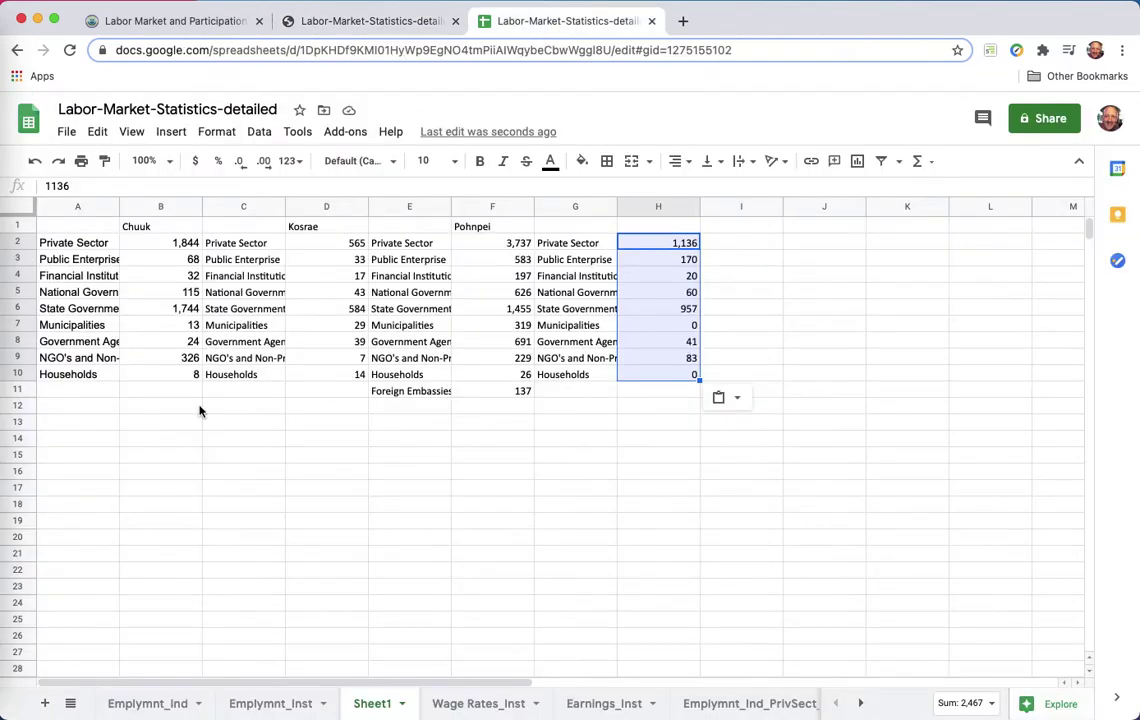
click(62, 429)
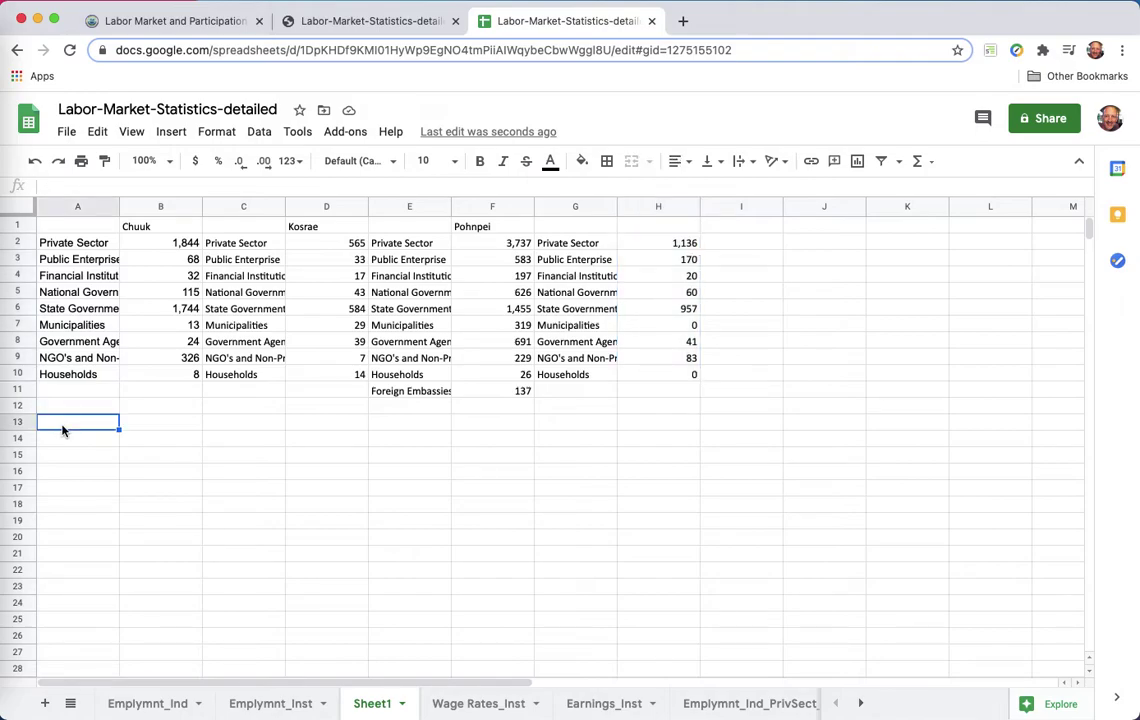
key(Up)
key(Right)
text(=sum()
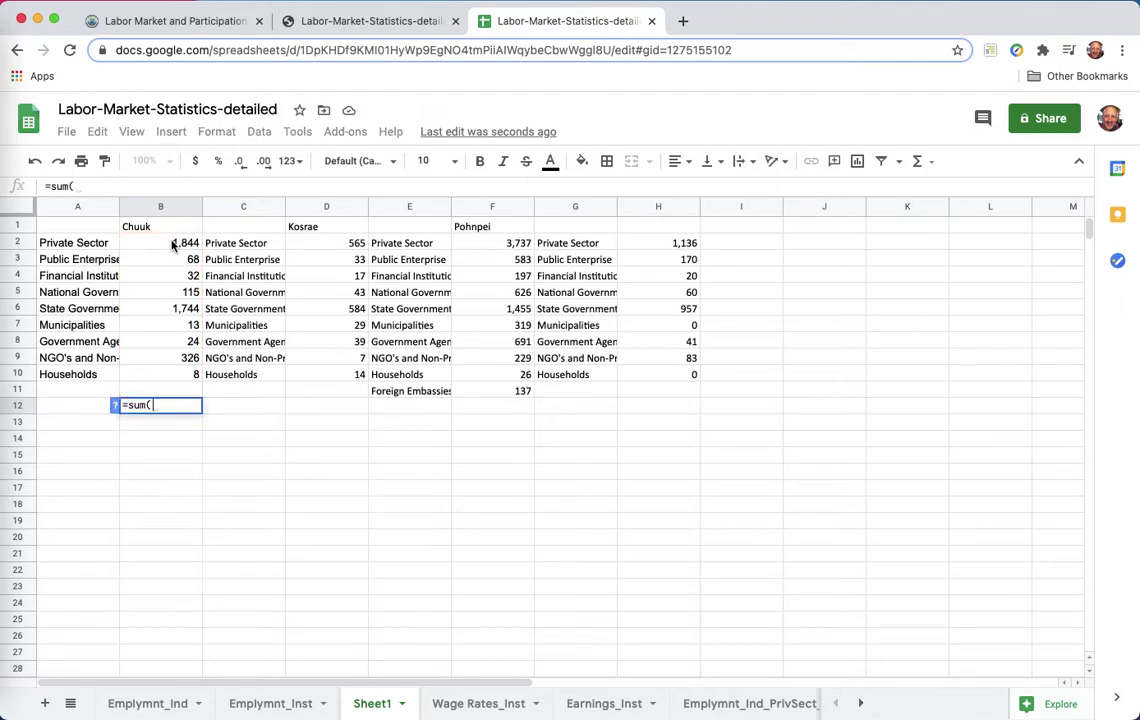
drag(173, 245, 165, 397)
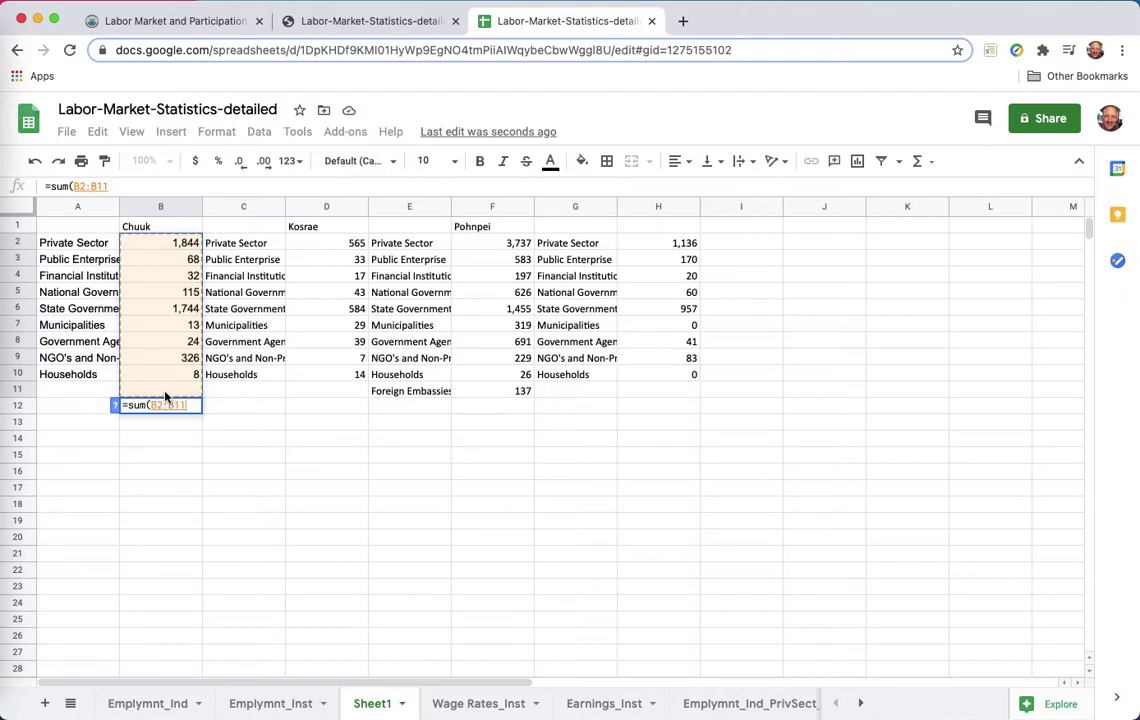
key(Return)
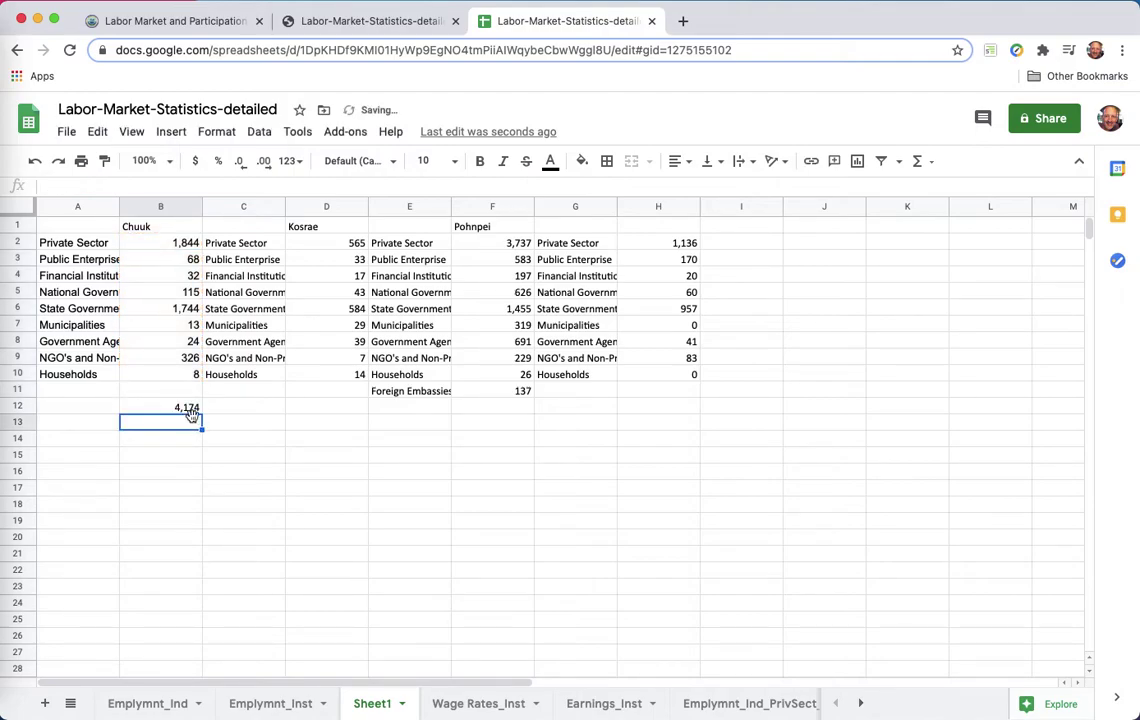
Step: Copy the Chuuk total formula from B12 into D12 for Kosrae and F12 for Pohnpei
click(197, 410)
key(super+c)
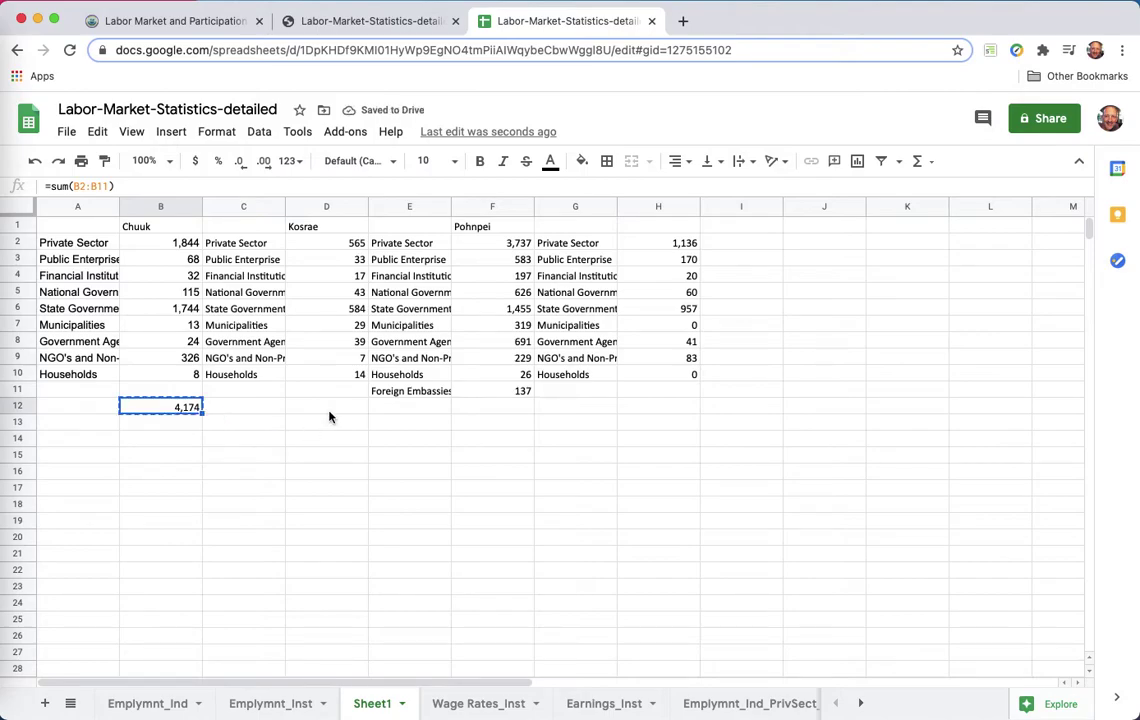
click(340, 410)
key(super+v)
click(512, 407)
key(super+v)
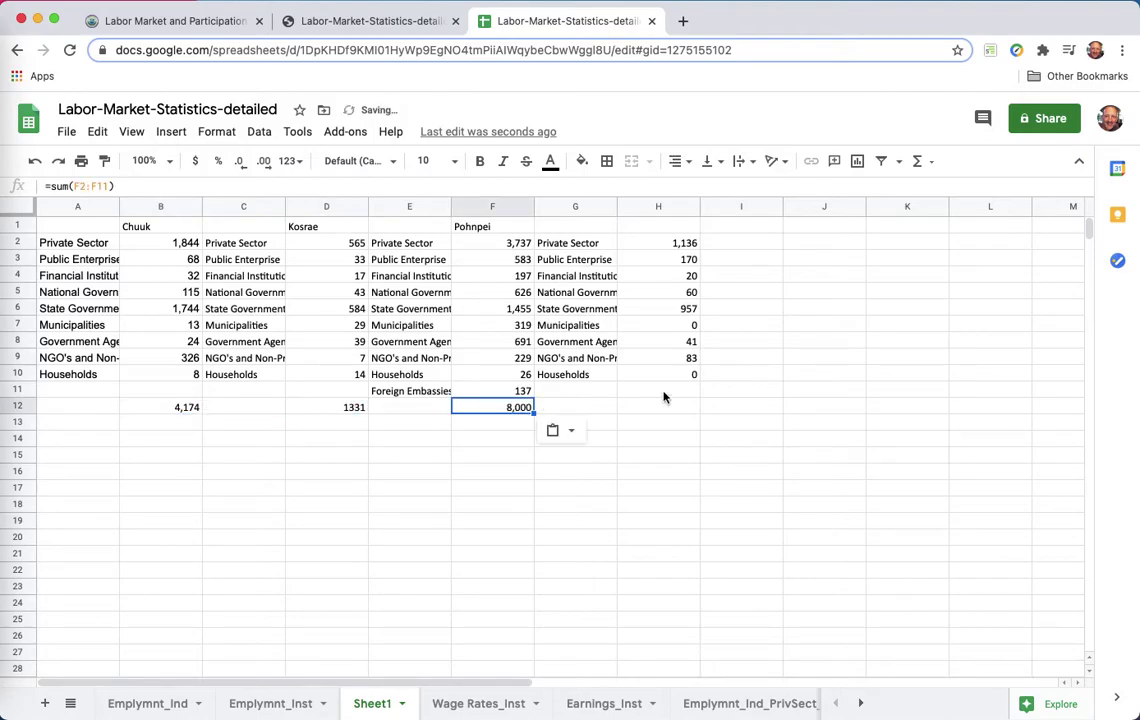
click(662, 393)
key(super+v)
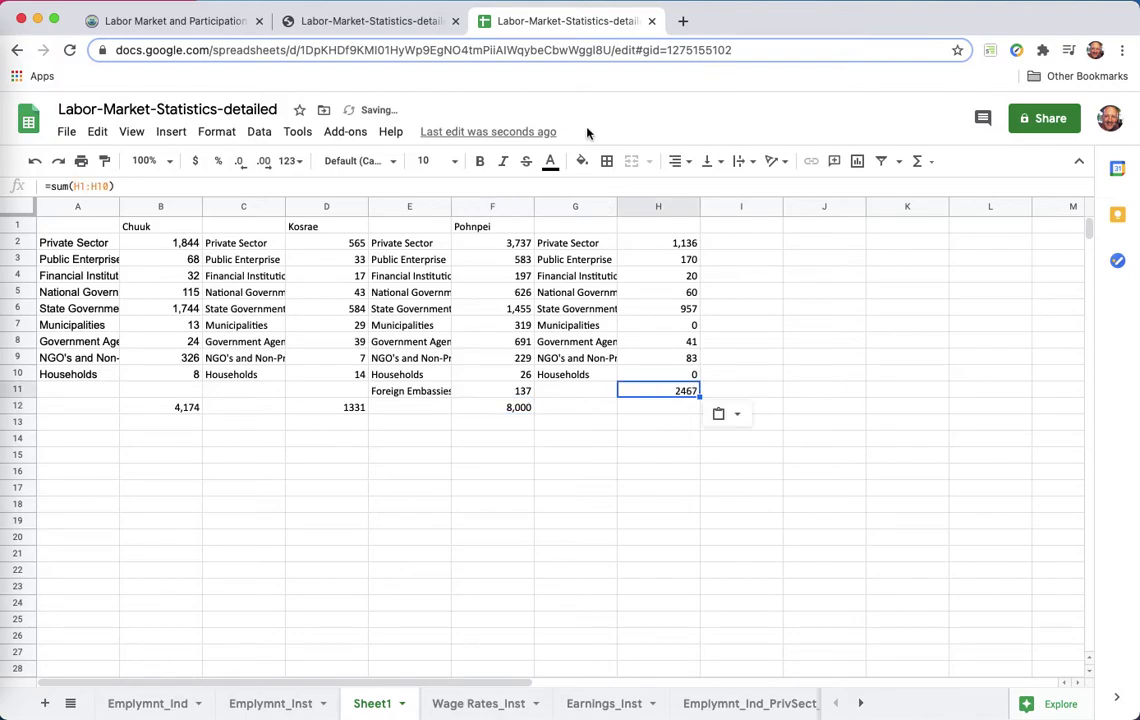
key(super+z)
Step: Paste the copied total formula into H12 to sum the Yap employment figures
click(653, 407)
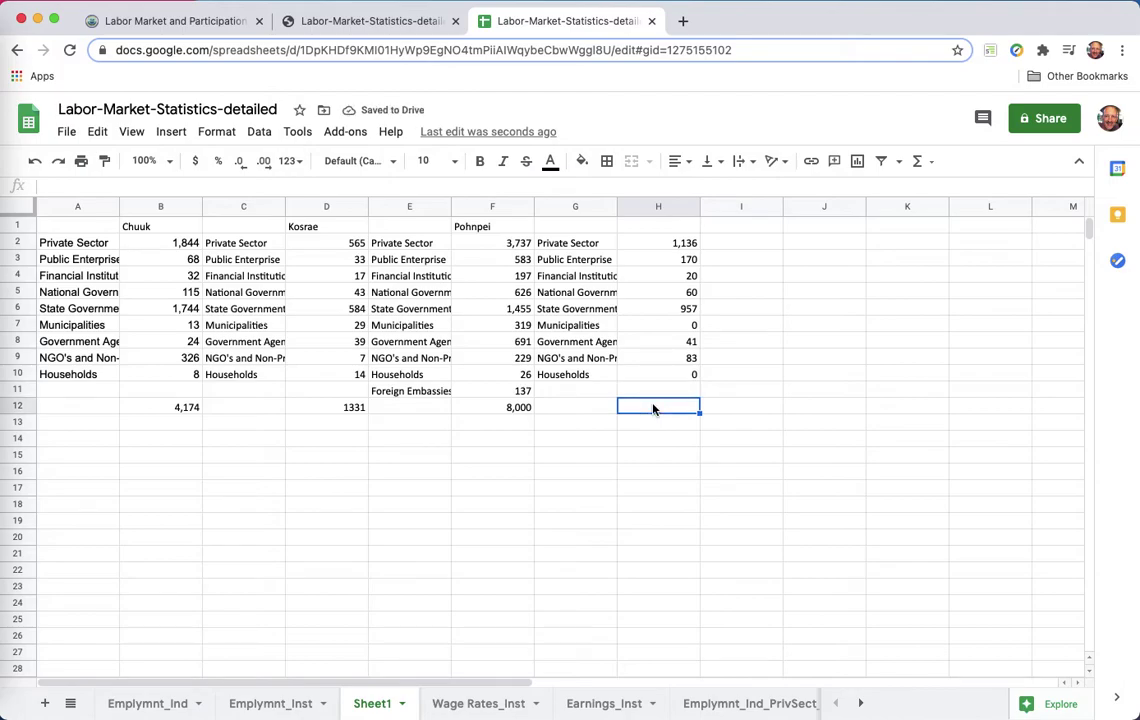
key(super+v)
Step: Return to the xlsx viewer and select the FY2018 Pohnpei figures, Private Sector through Foreign Embassies, to examine them
click(399, 33)
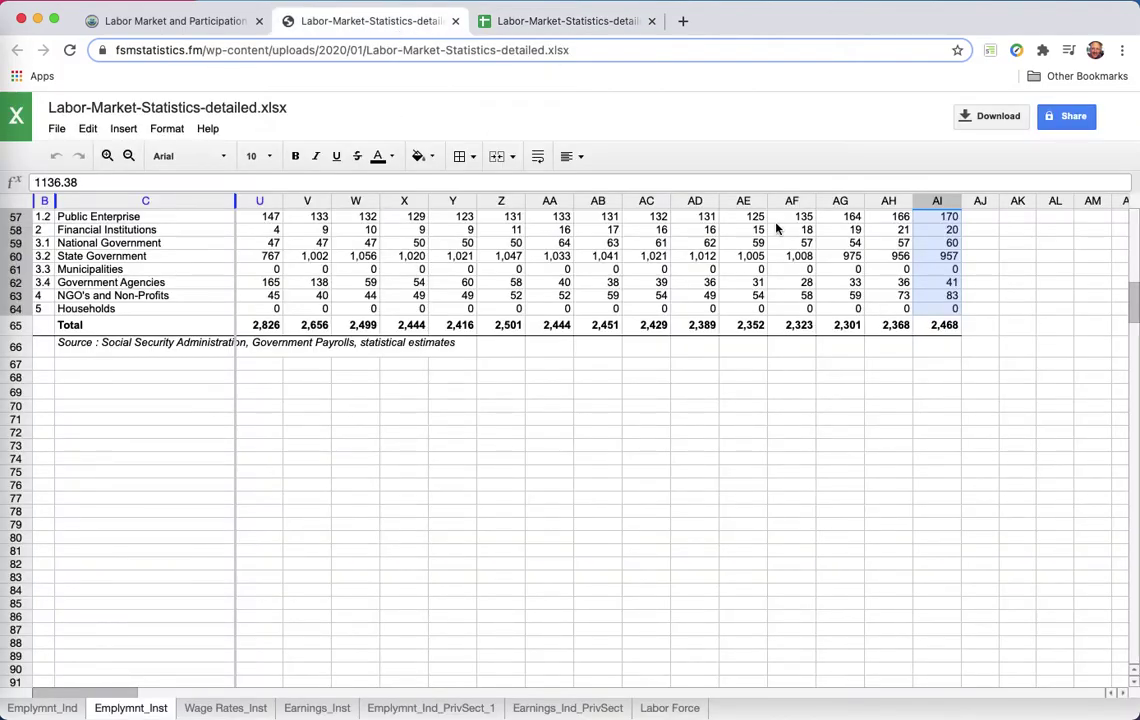
scroll(776, 229, up, 6)
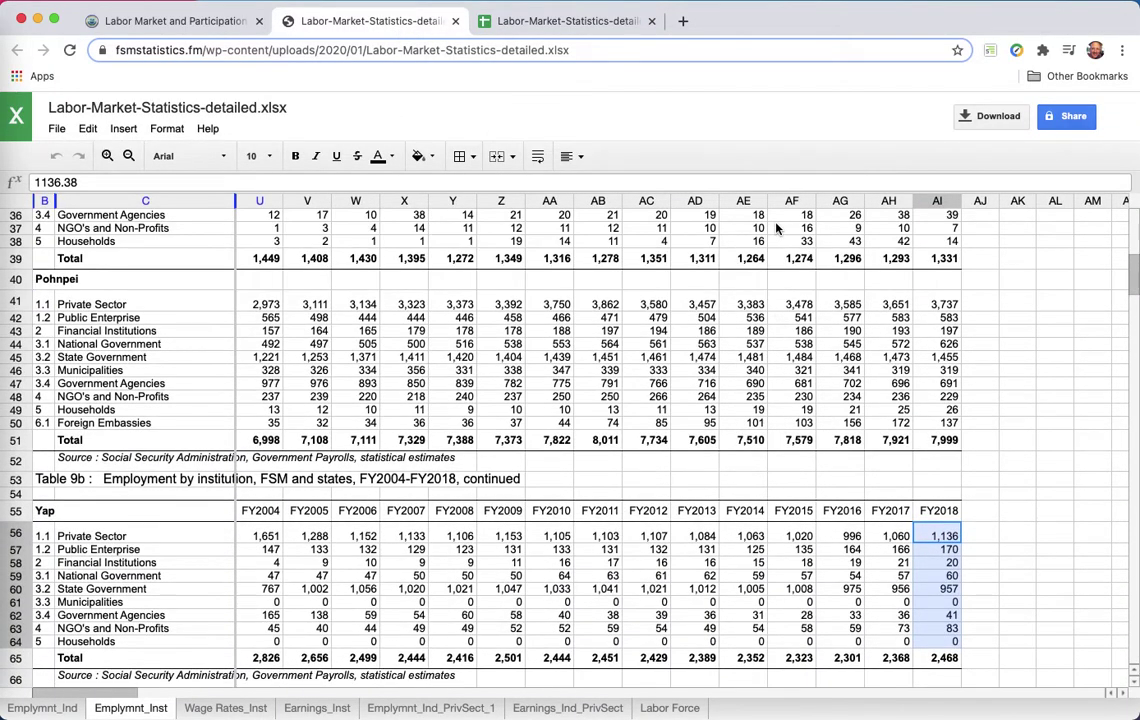
click(945, 305)
drag(945, 305, 945, 428)
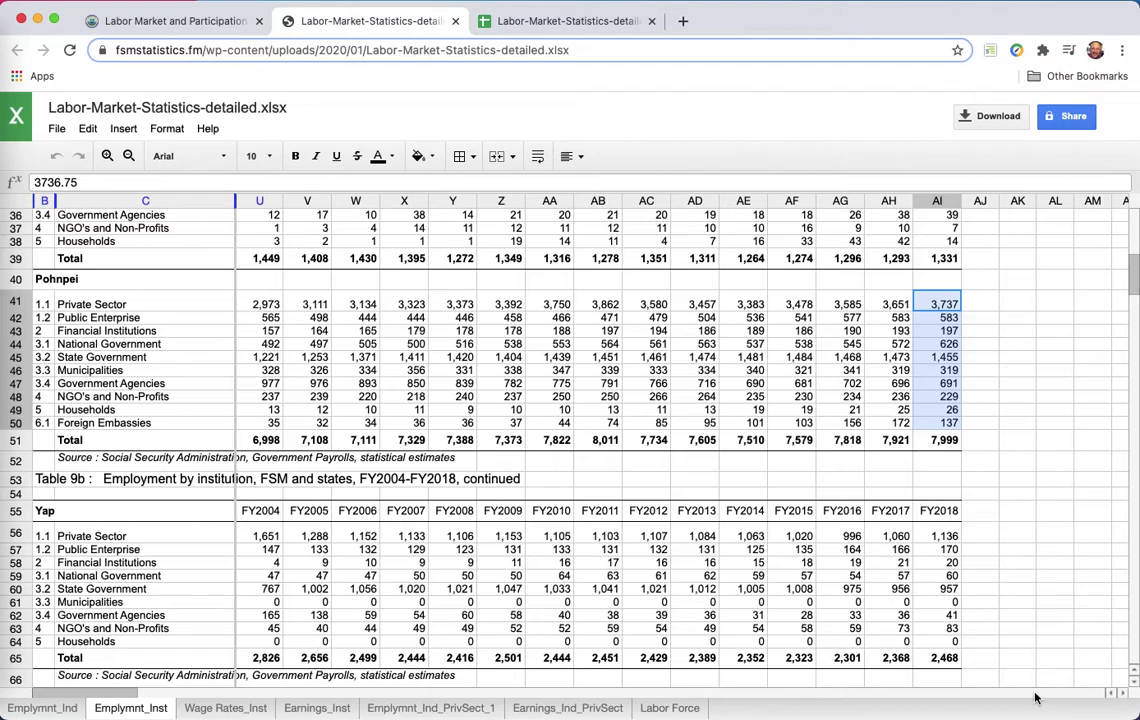
Step: In the Google Sheets file's Emplymnt_Inst sheet, select the FY2018 Pohnpei figures AI41:AI50 to compare their sum with the published total
click(598, 17)
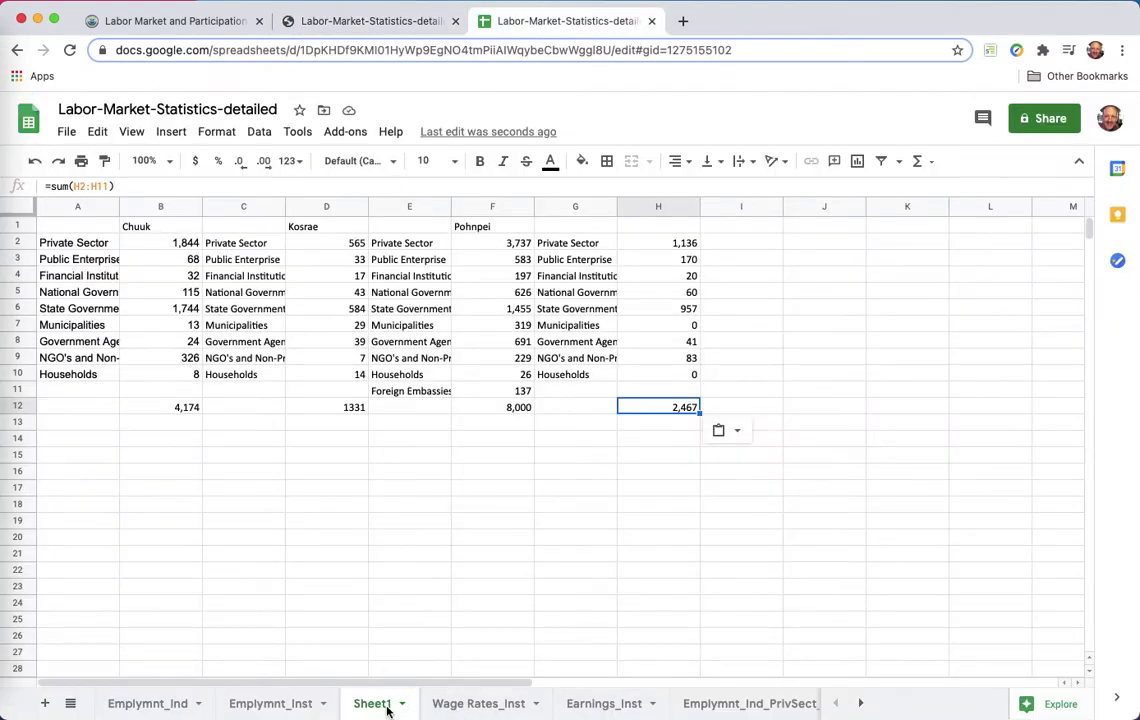
click(275, 705)
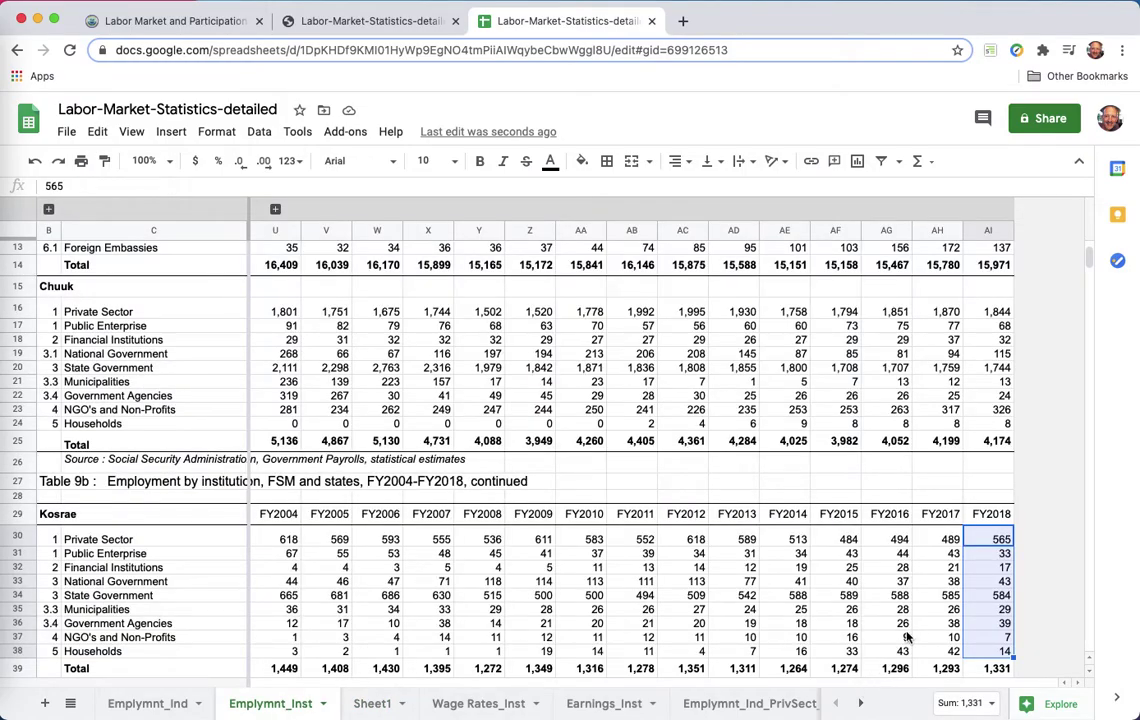
scroll(924, 636, down, 1)
scroll(924, 636, up, 3)
scroll(924, 636, up, 2)
scroll(924, 636, down, 7)
scroll(924, 636, down, 2)
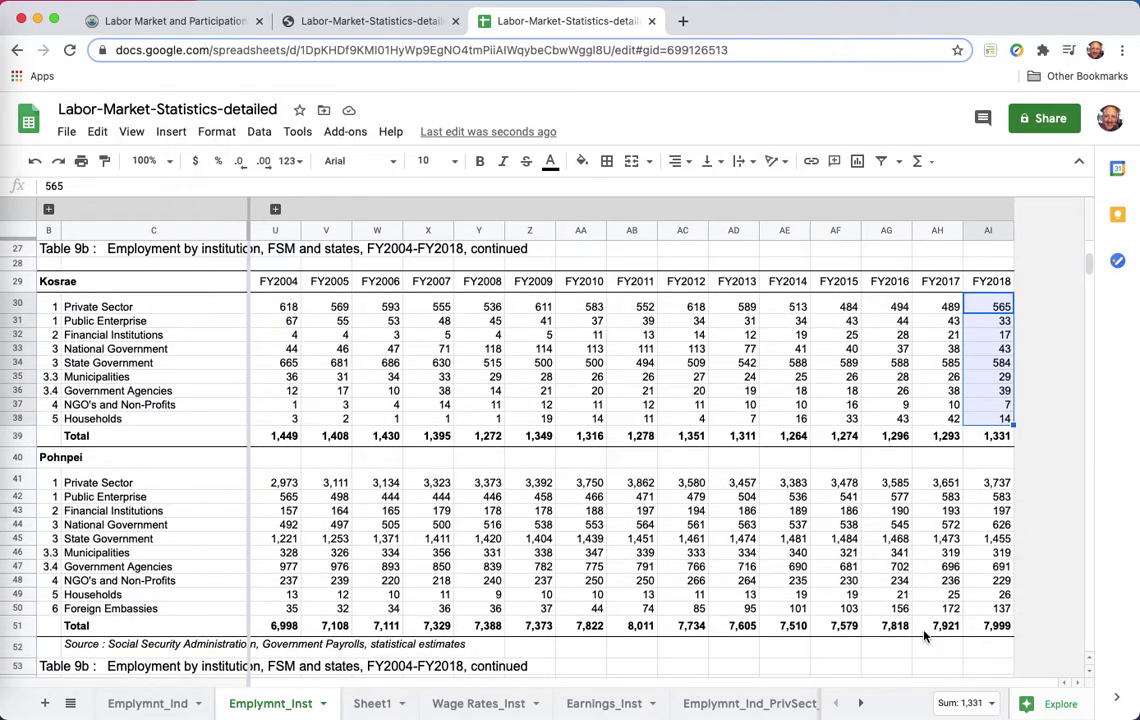
click(994, 483)
drag(997, 485, 997, 620)
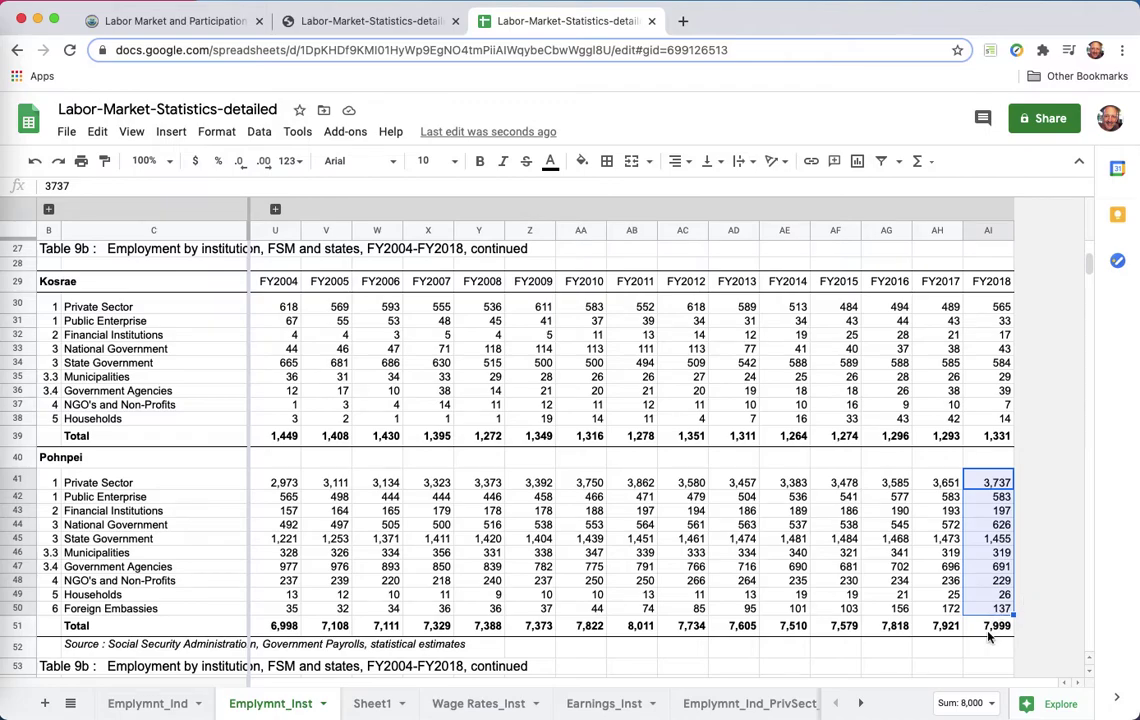
Step: Inspect the contents of the FY2018 Pohnpei total in AI51 and recheck the sum of AI41:AI50
click(988, 628)
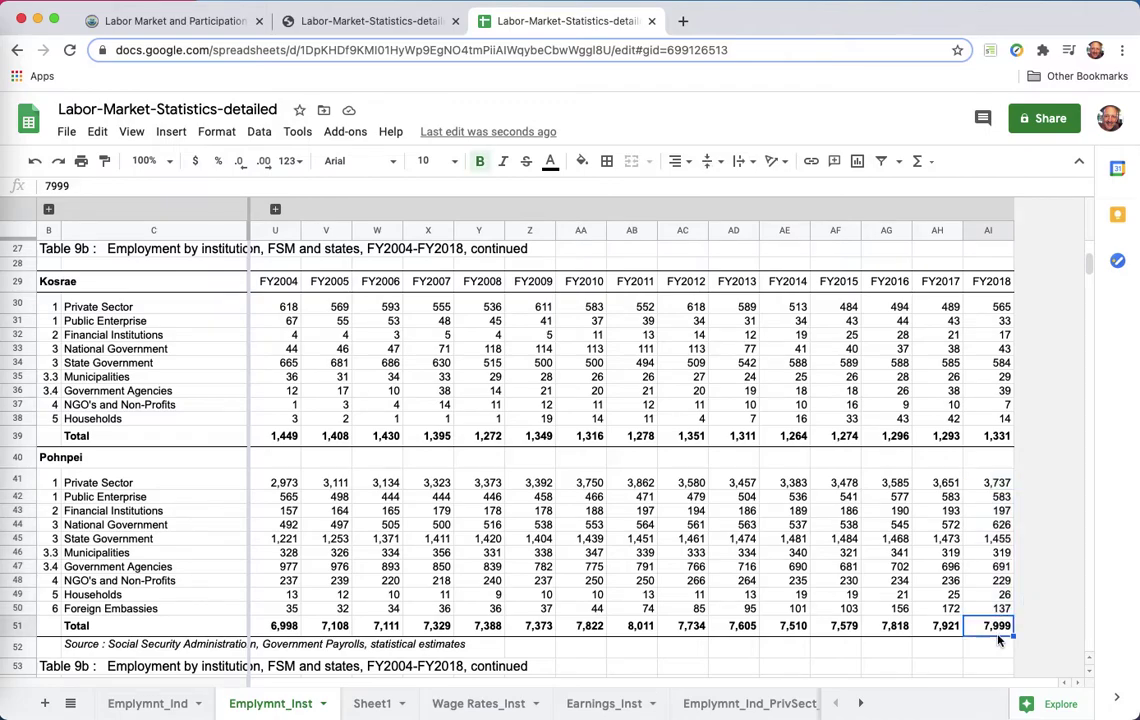
click(657, 188)
key(Return)
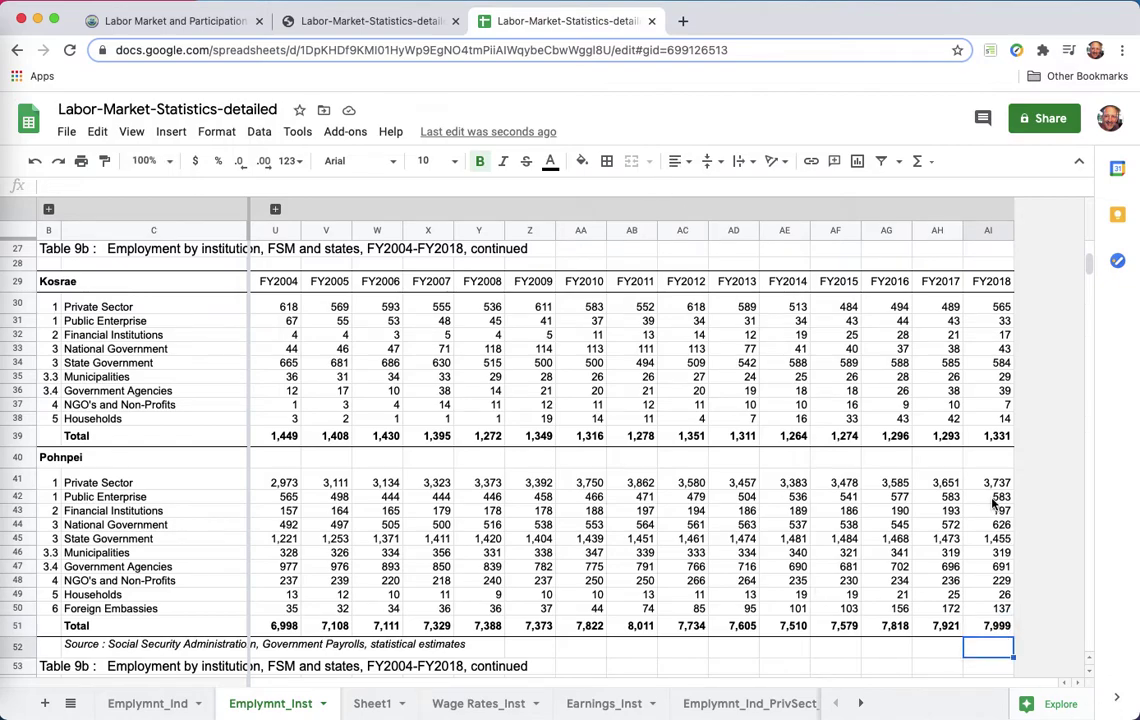
drag(990, 483, 988, 610)
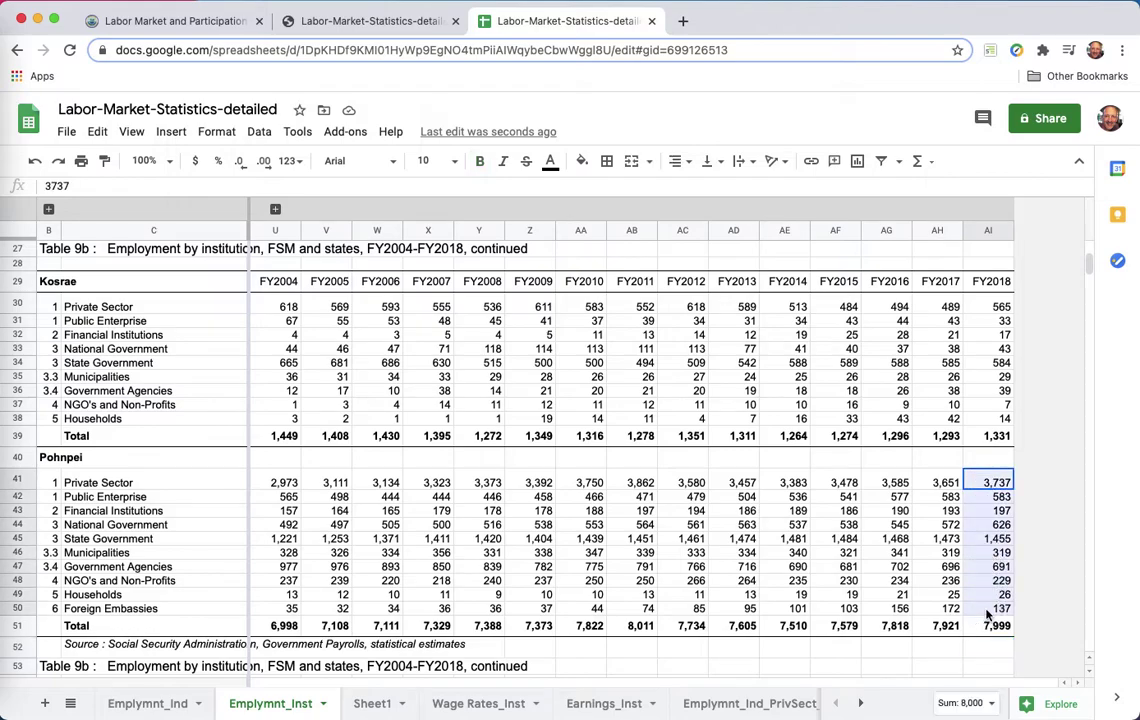
Step: Select the FY2018 Yap figures AI56:AI64 to compare their sum with the published Yap total
scroll(876, 668, down, 1)
scroll(779, 589, down, 5)
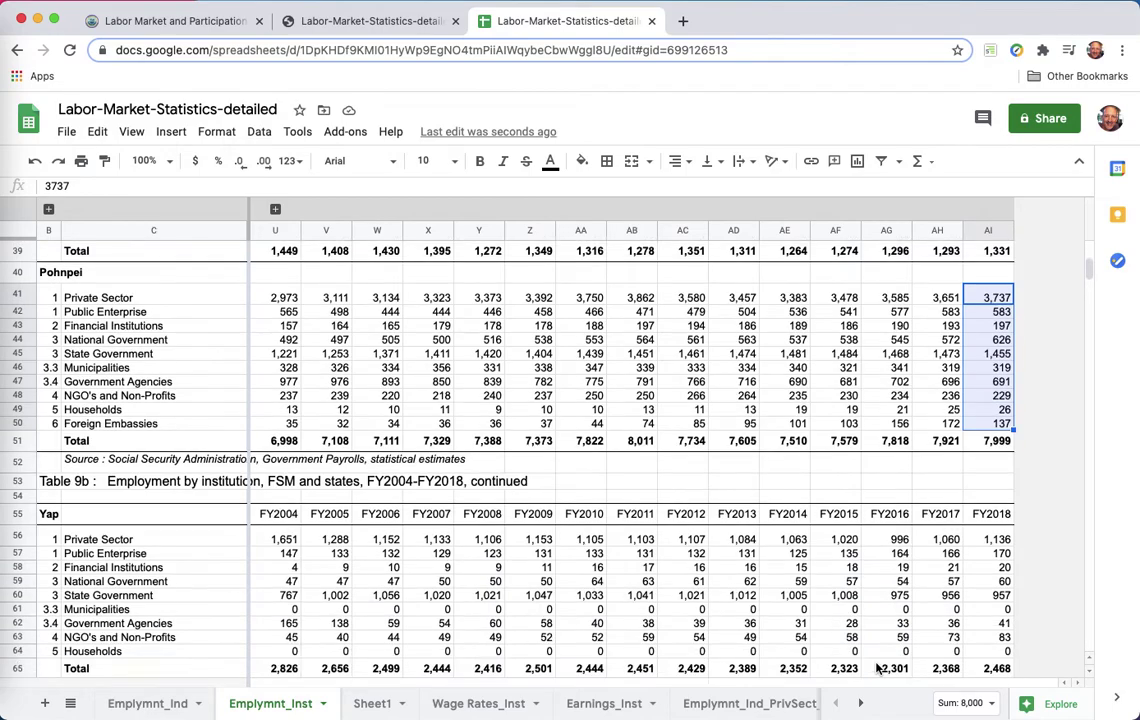
drag(992, 494, 996, 614)
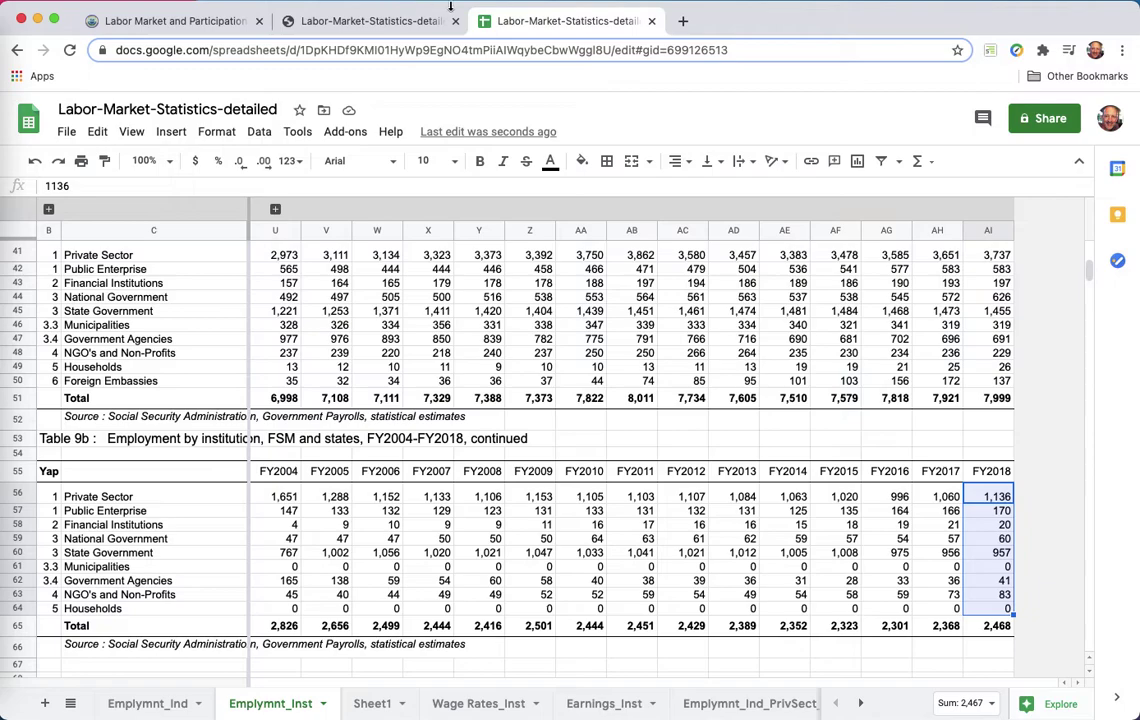
Step: Look at the totals in Sheet1, then select the FY2018 Kosrae figures AI30:AI38 in Emplymnt_Inst to check their sum
click(378, 710)
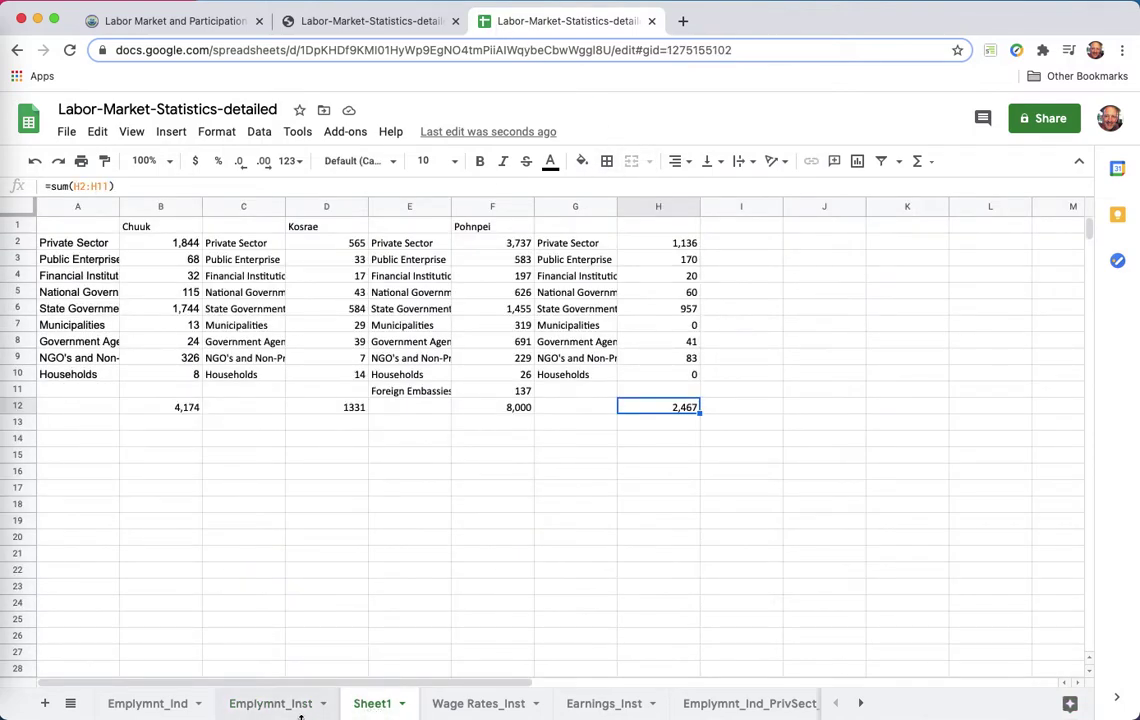
click(298, 710)
scroll(600, 420, up, 4)
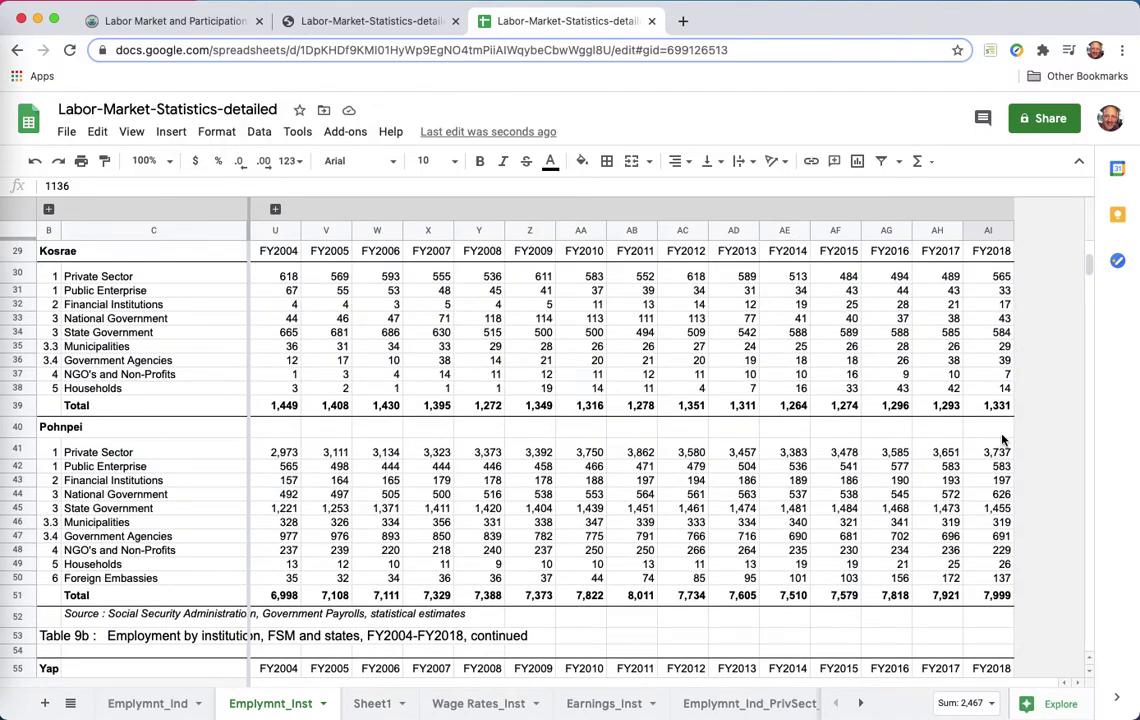
drag(995, 276, 995, 393)
scroll(873, 402, up, 3)
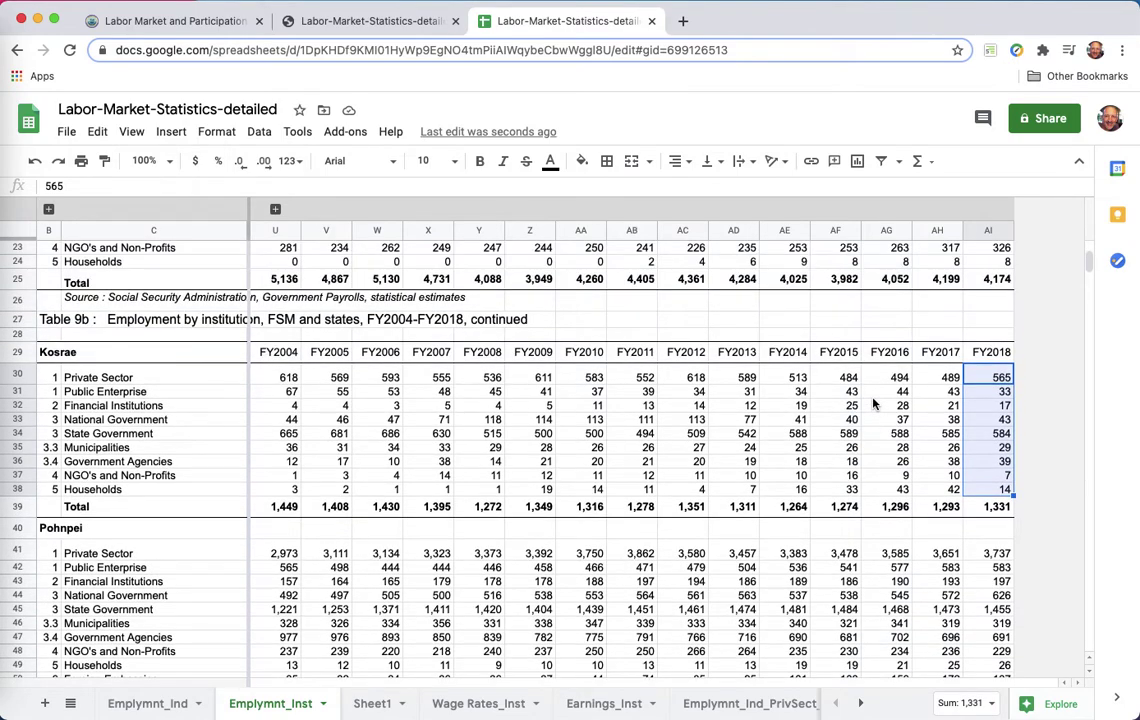
scroll(873, 402, up, 1)
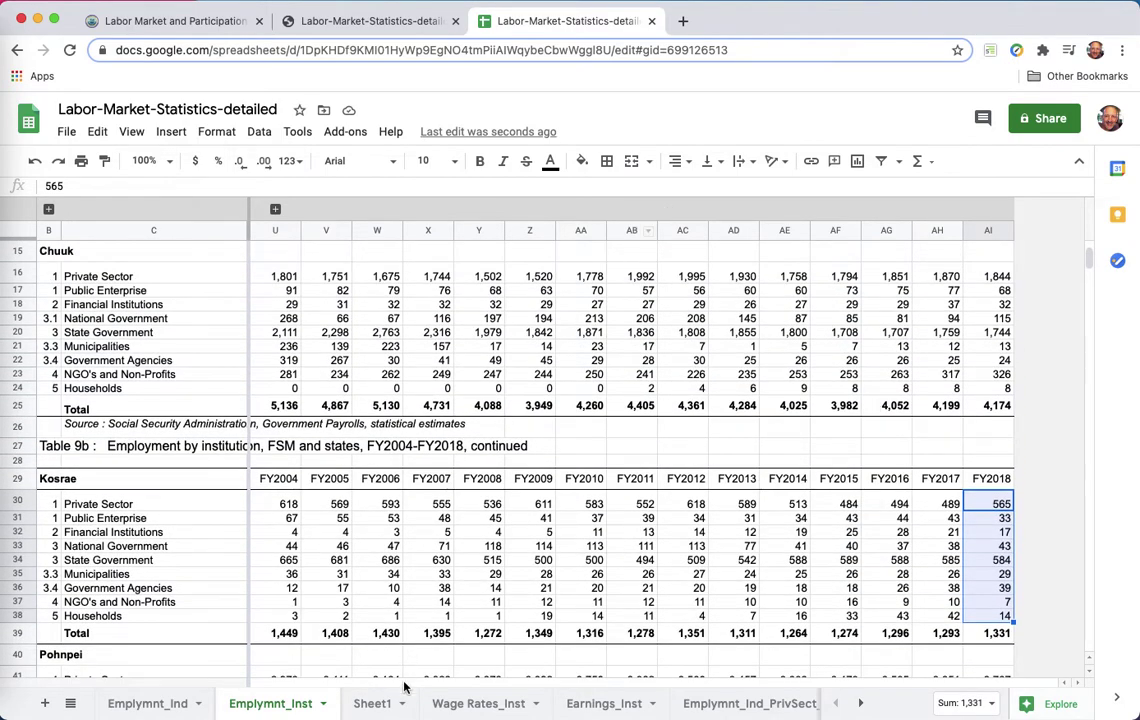
Step: Check the sum of the Chuuk figures B2:B10 in Sheet1 against the FY2018 Chuuk figures AI16:AI24 in Emplymnt_Inst
click(368, 704)
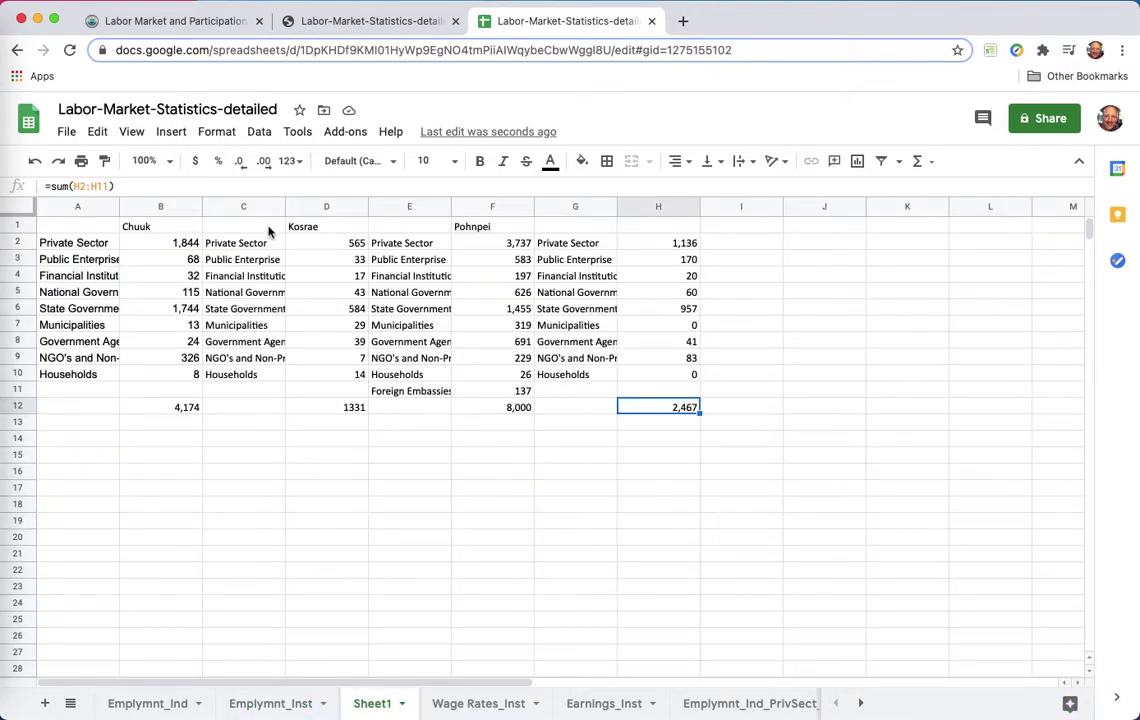
drag(181, 243, 183, 376)
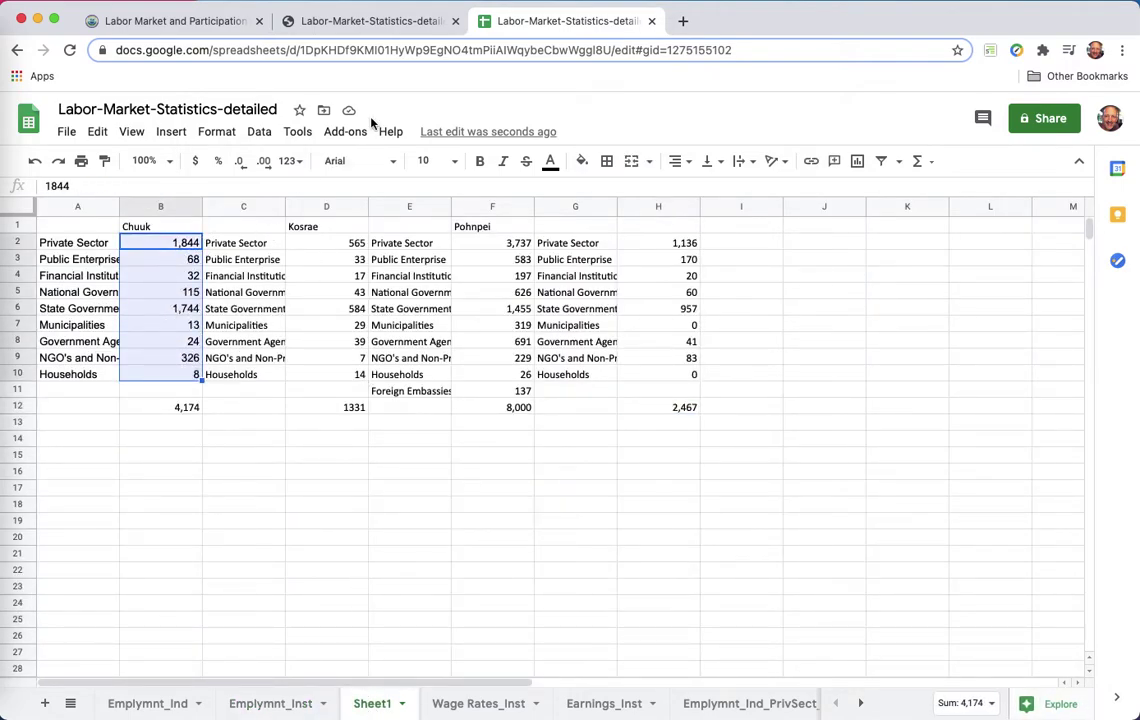
click(270, 704)
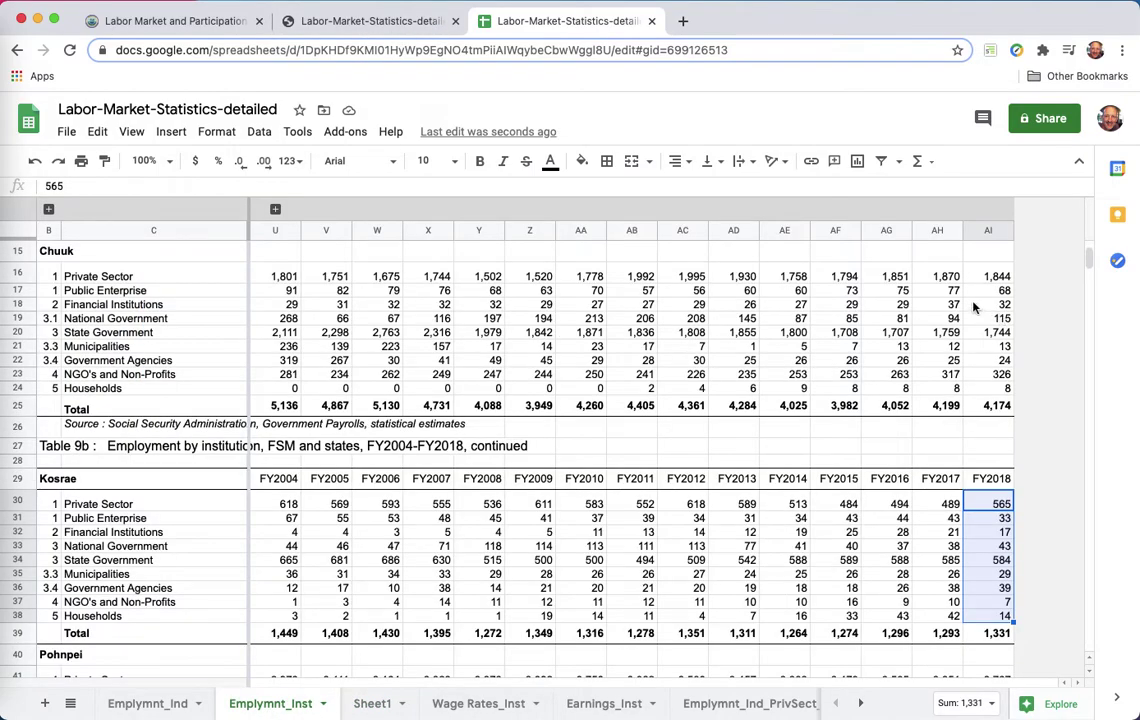
drag(988, 277, 988, 390)
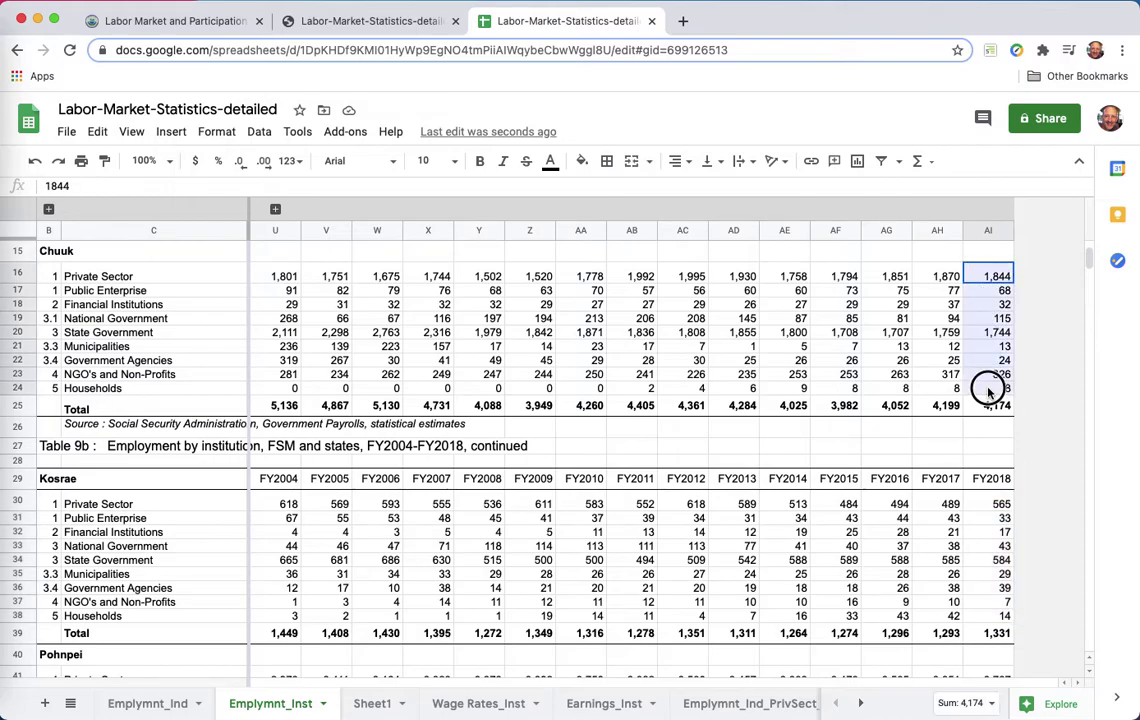
Step: Return to Sheet1 and check that the Government Agencies and NGO's rows line up across states, examining Pohnpei's Households and Foreign Embassies labels
click(346, 22)
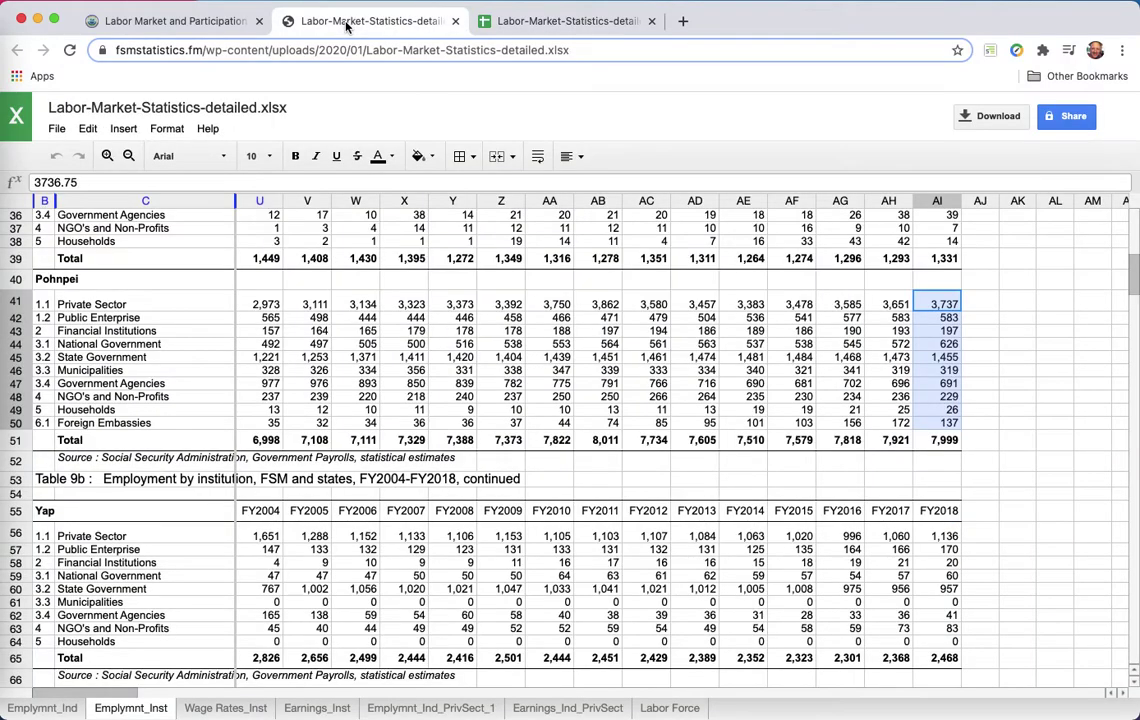
click(490, 21)
click(369, 704)
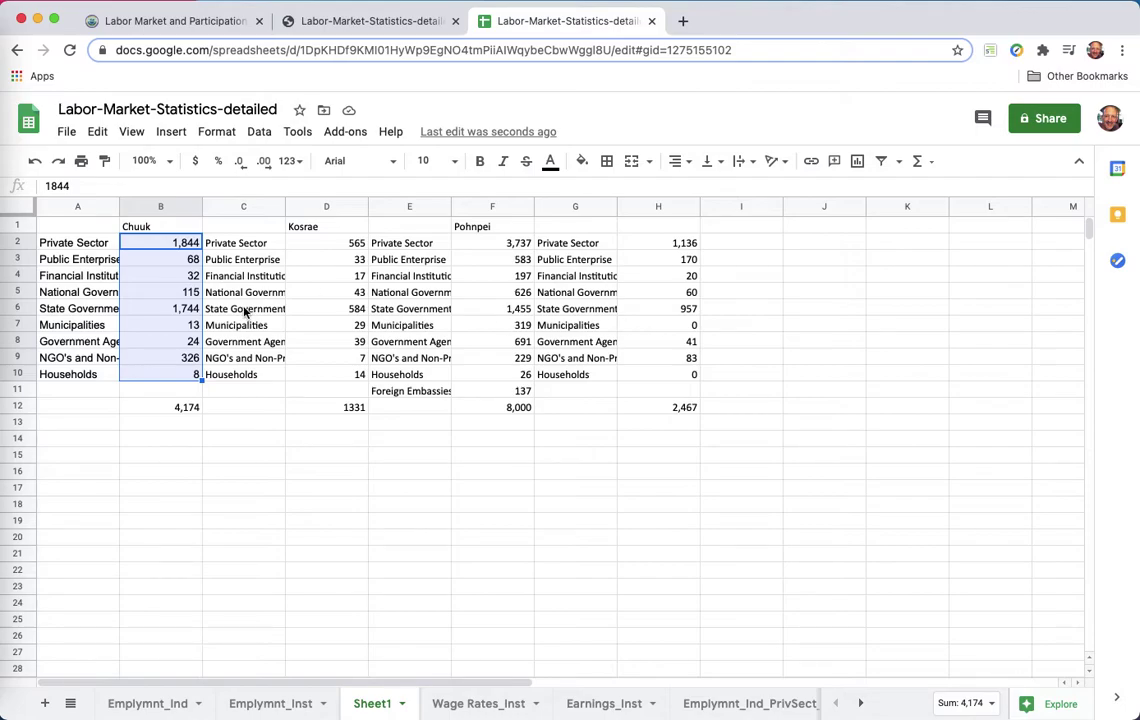
drag(90, 341, 656, 343)
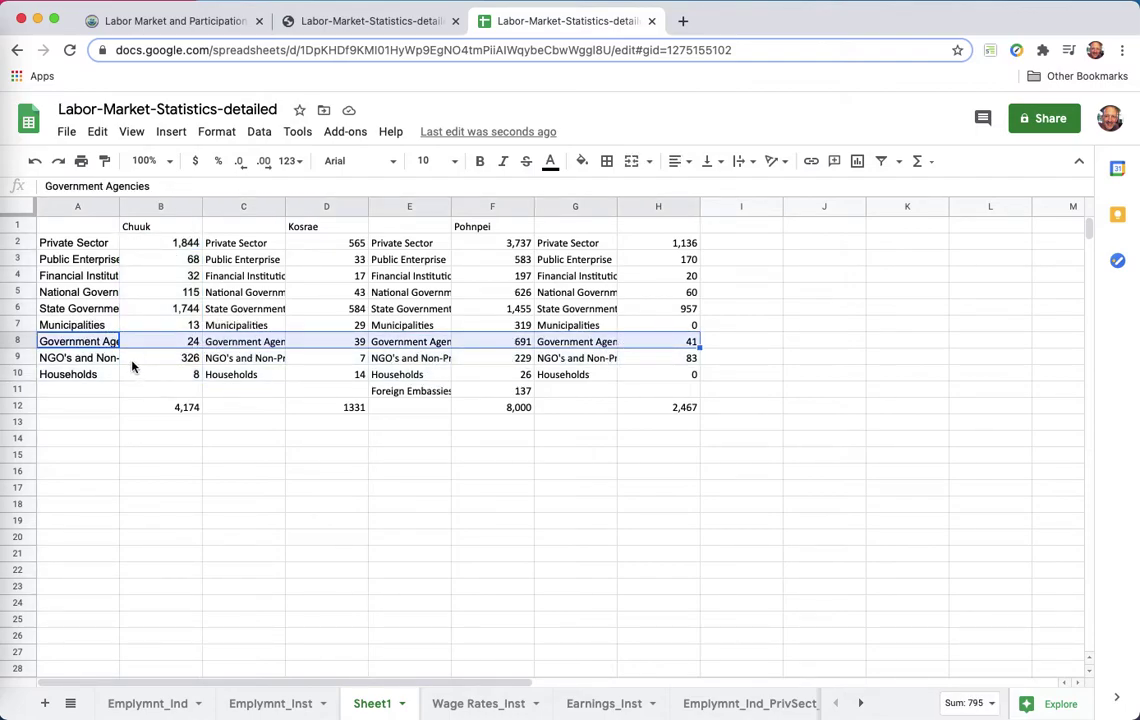
drag(190, 360, 651, 361)
click(410, 377)
click(405, 396)
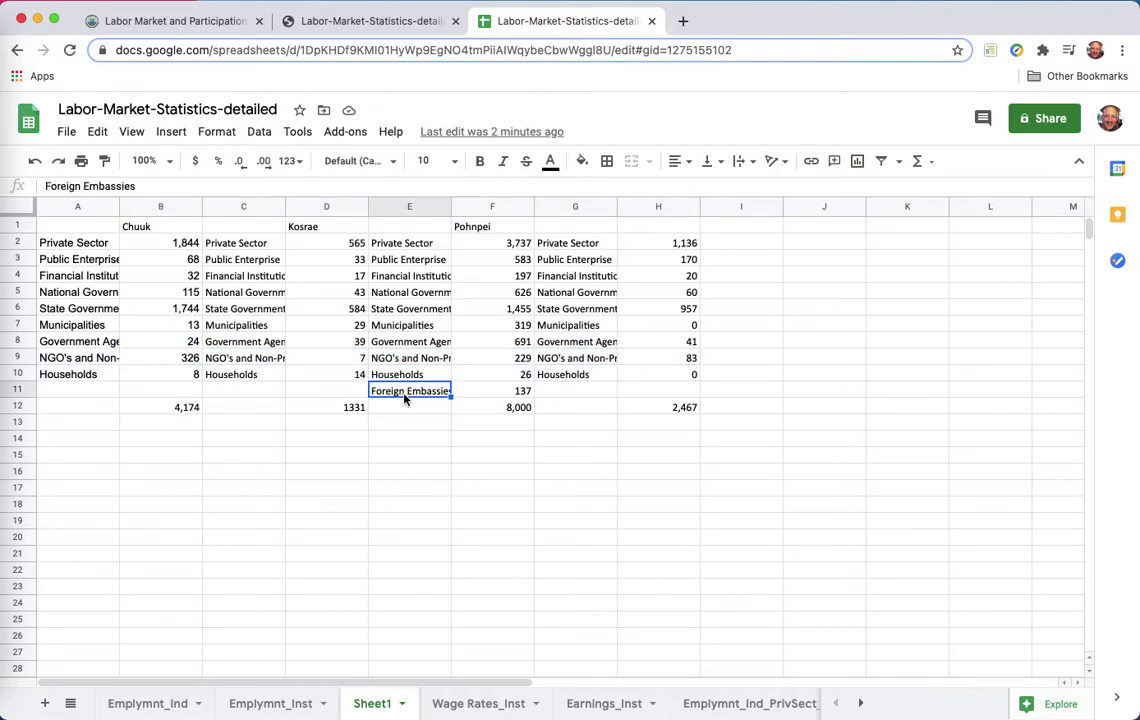
Step: Copy the Foreign Embassies label from E11 into C11, A11 and G11
key(ctrl+c)
click(255, 390)
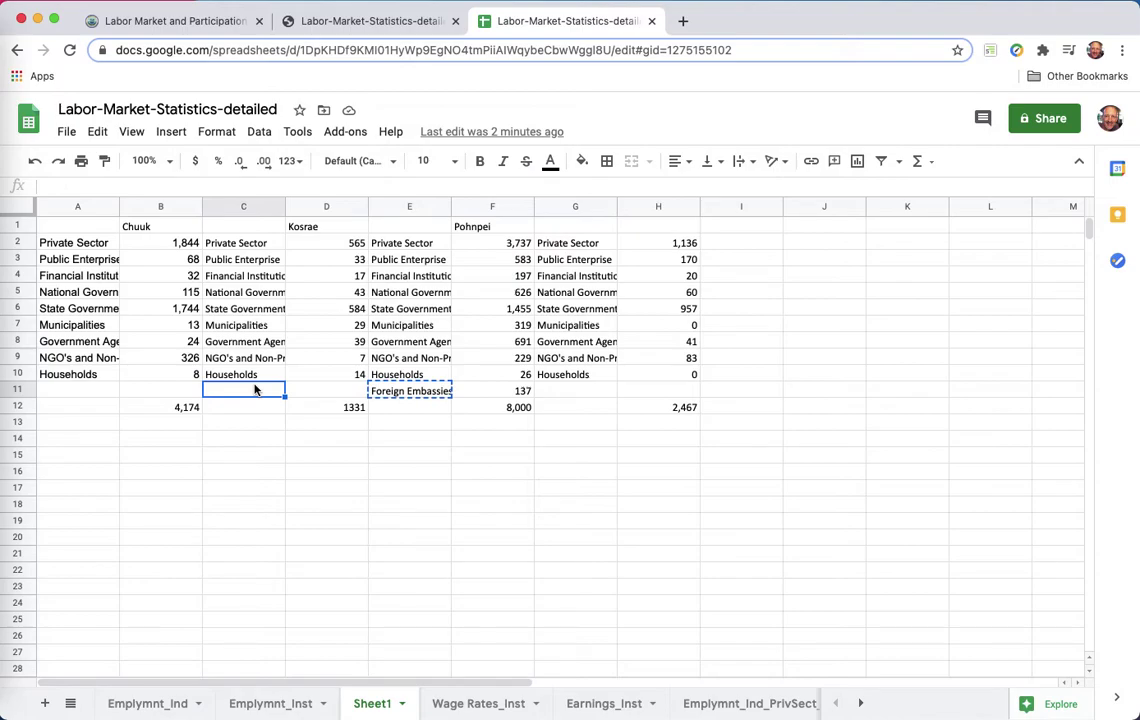
key(ctrl+v)
click(99, 392)
key(ctrl+v)
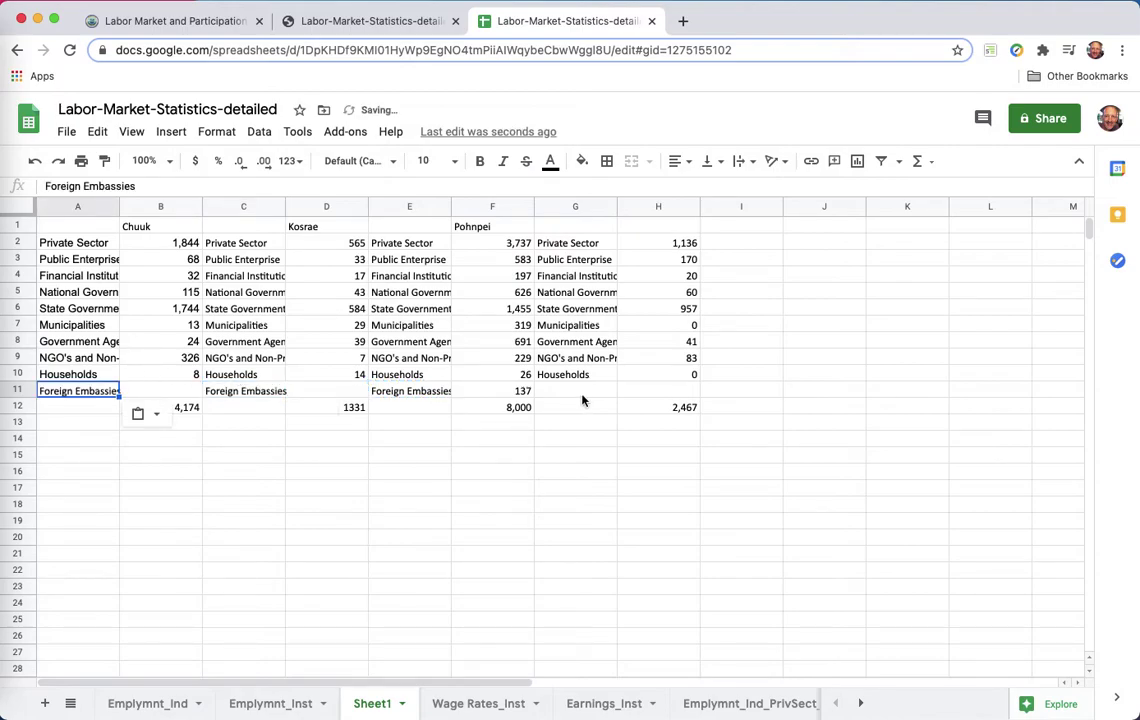
click(583, 392)
key(ctrl+v)
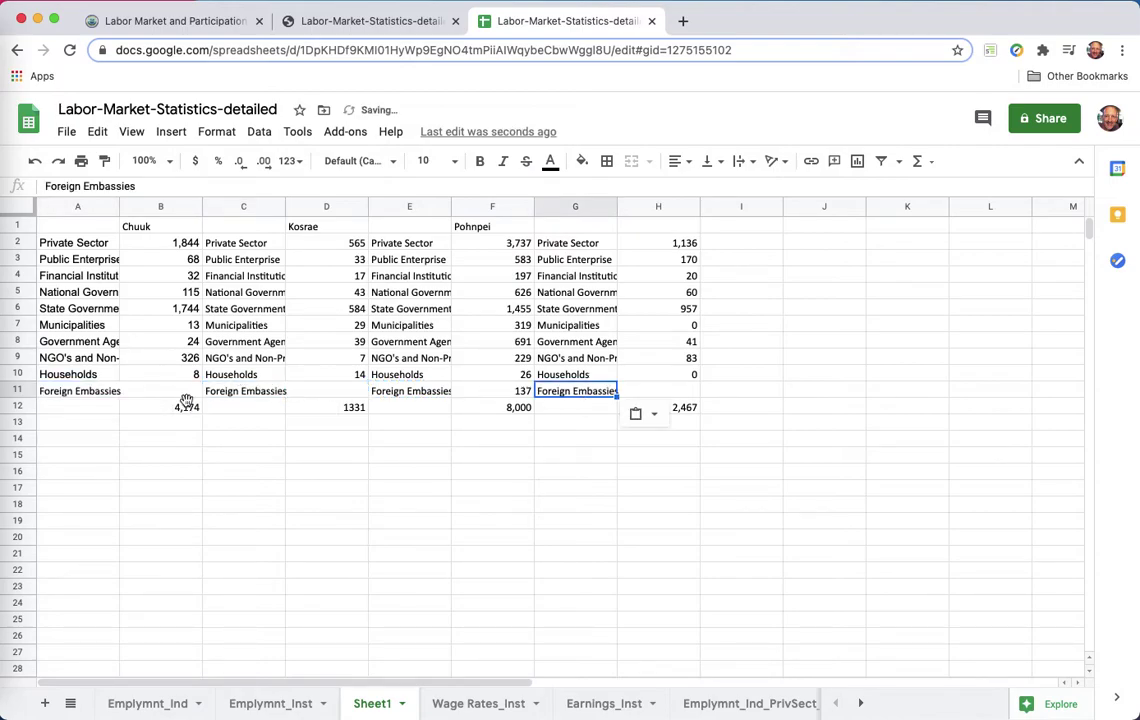
Step: Enter 0 as the Foreign Embassies figure for Chuuk in B11, Kosrae in D11 and the fourth state in H11
click(188, 405)
click(193, 391)
text(0)
click(345, 391)
text(0)
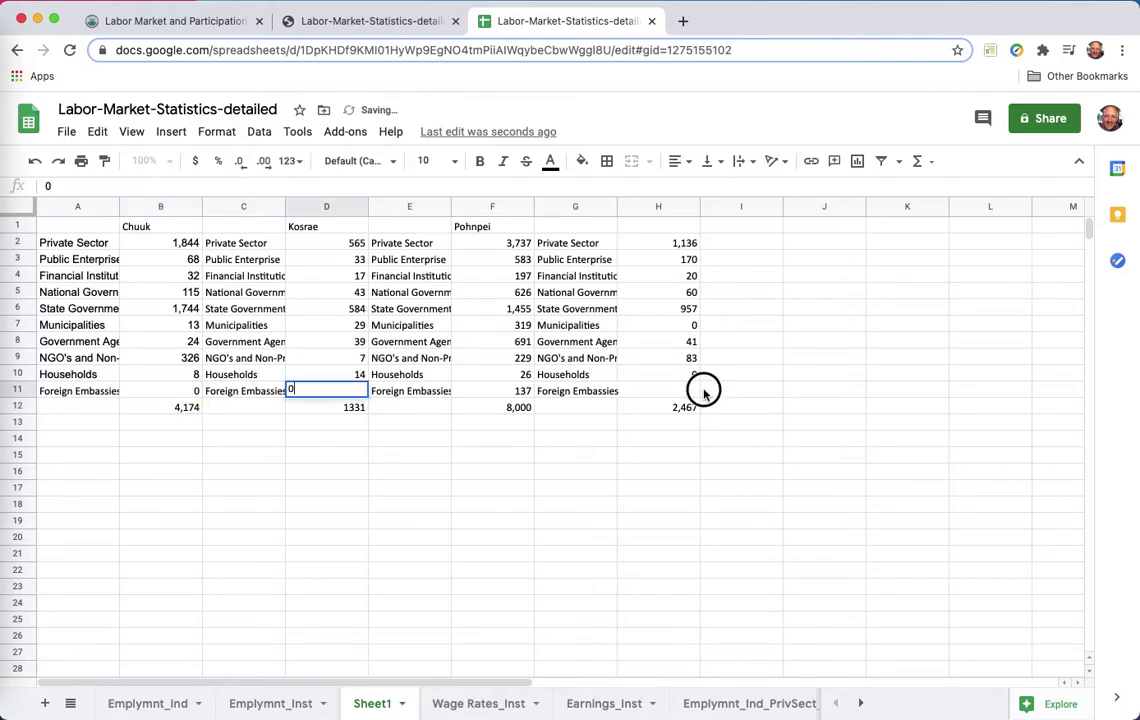
click(703, 393)
click(682, 394)
text(0)
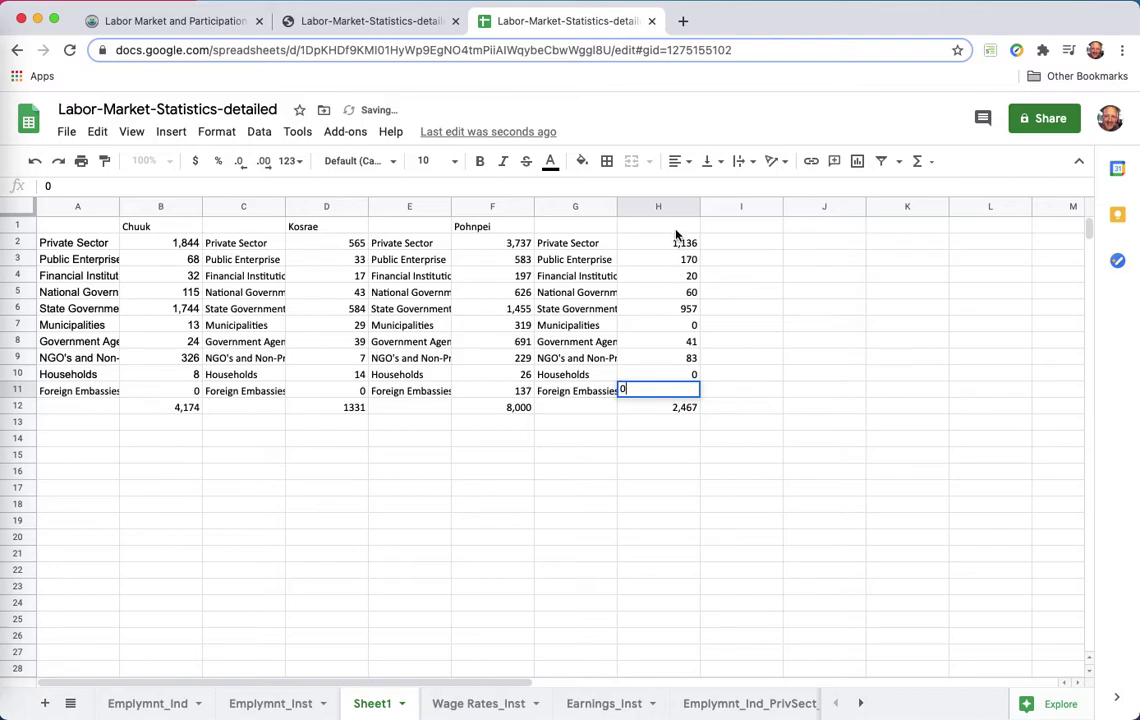
Step: Enter the heading Yap in H1 above the last column of figures
click(676, 232)
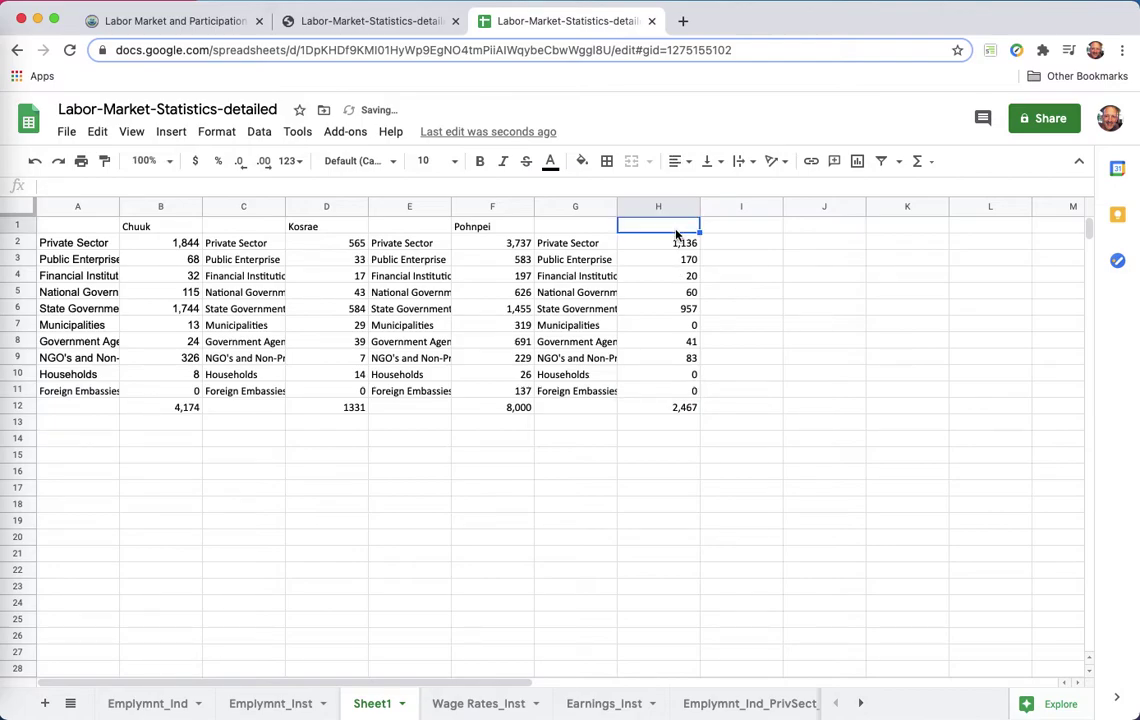
text(Yap)
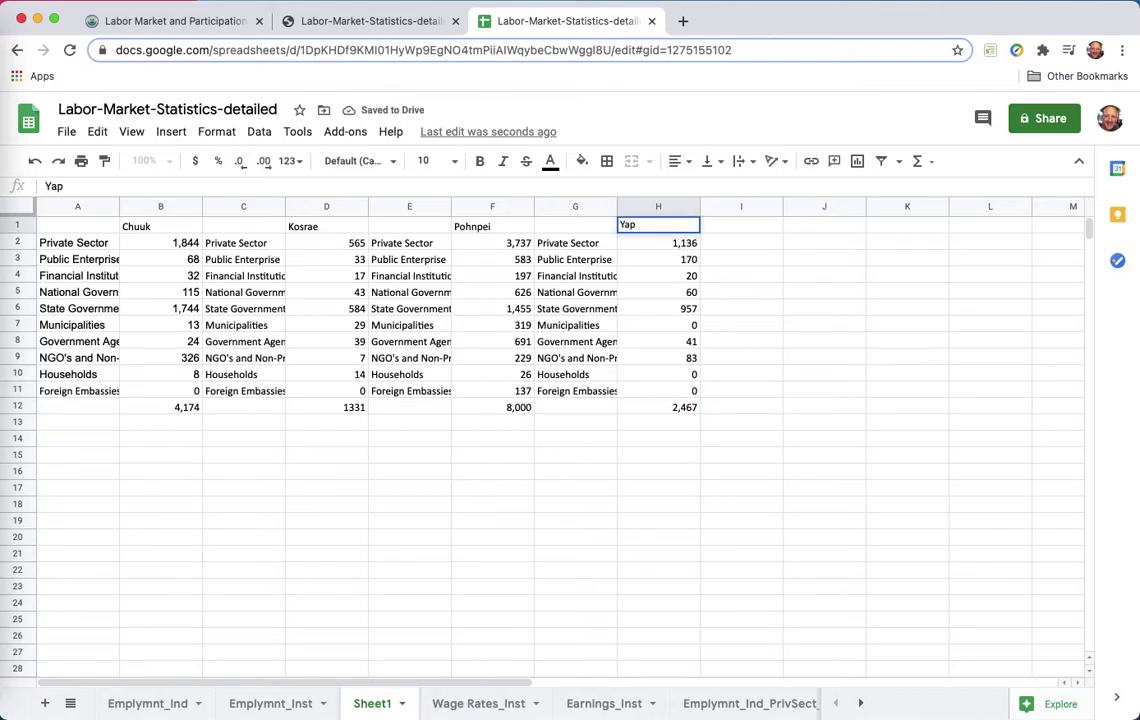
key(Return)
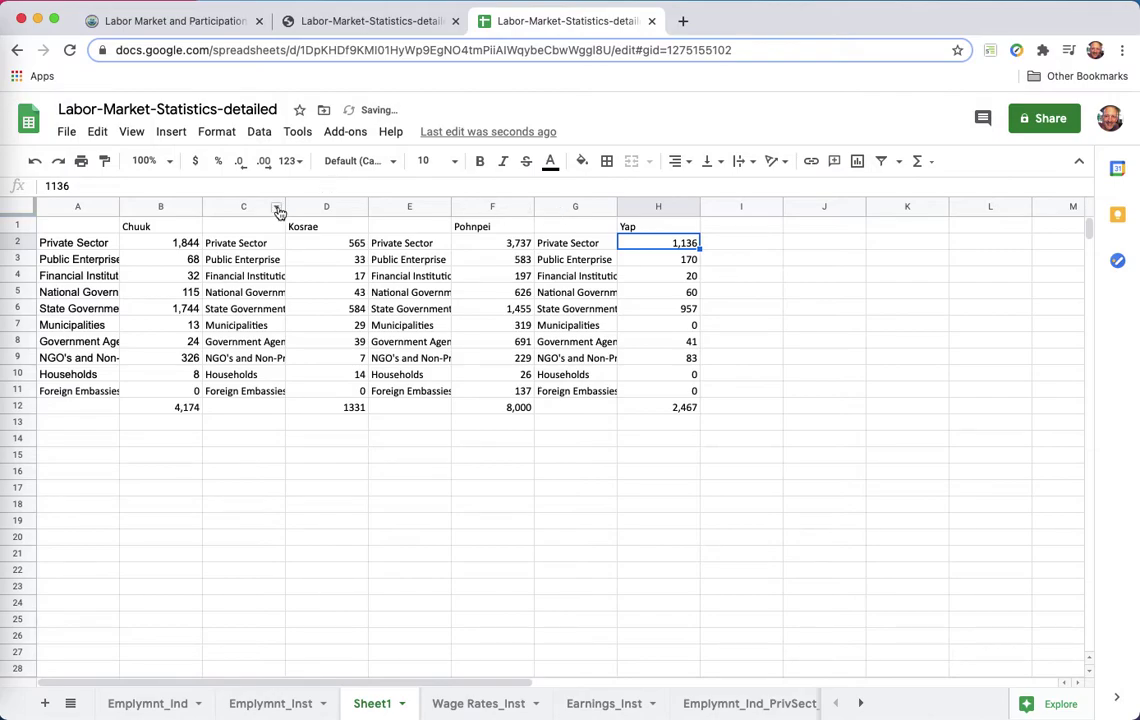
Step: Delete the three repeated institution label columns in front of the Kosrae, Pohnpei and Yap figures
click(278, 210)
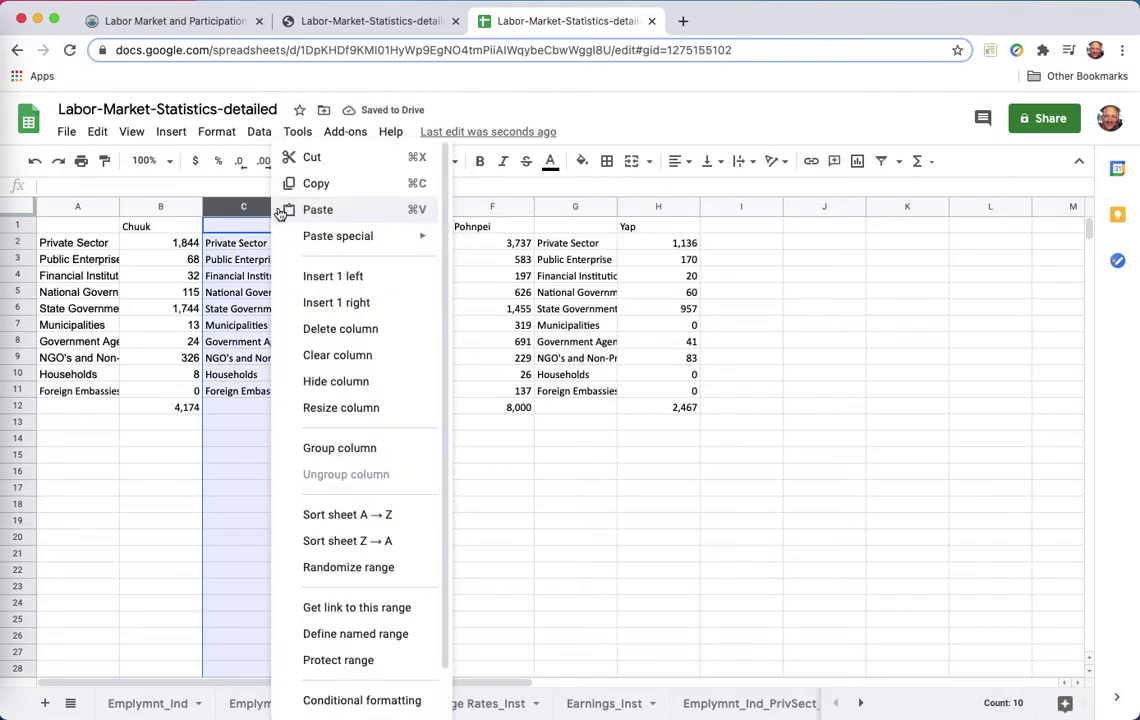
click(361, 330)
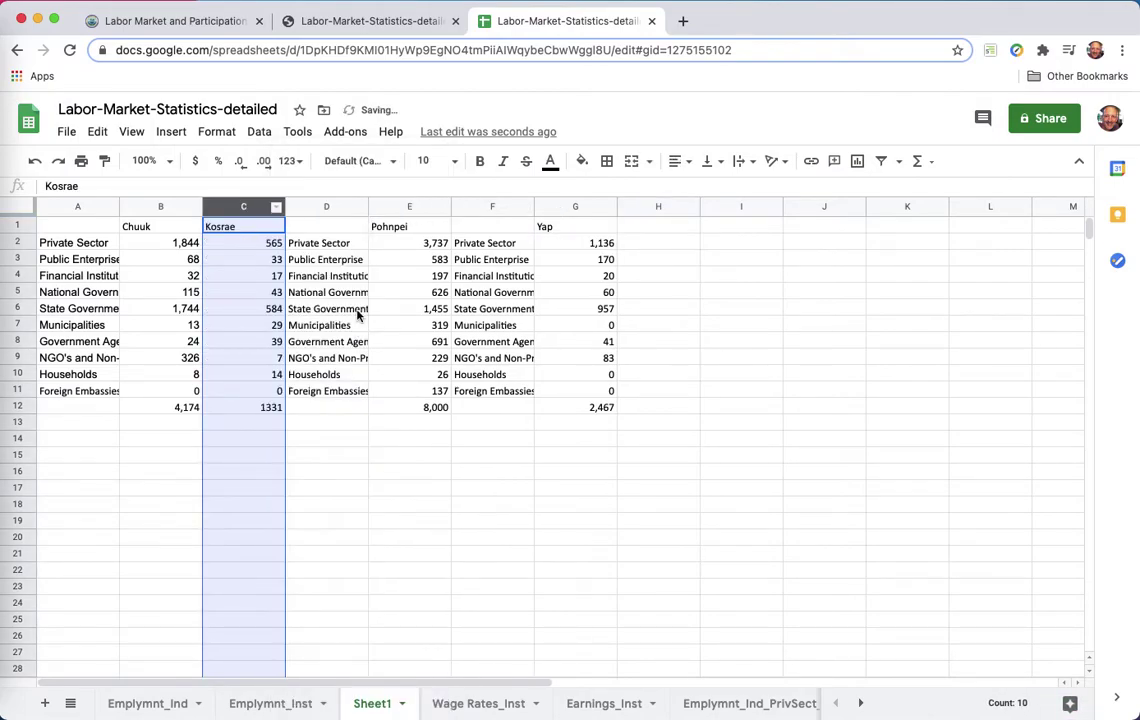
click(359, 210)
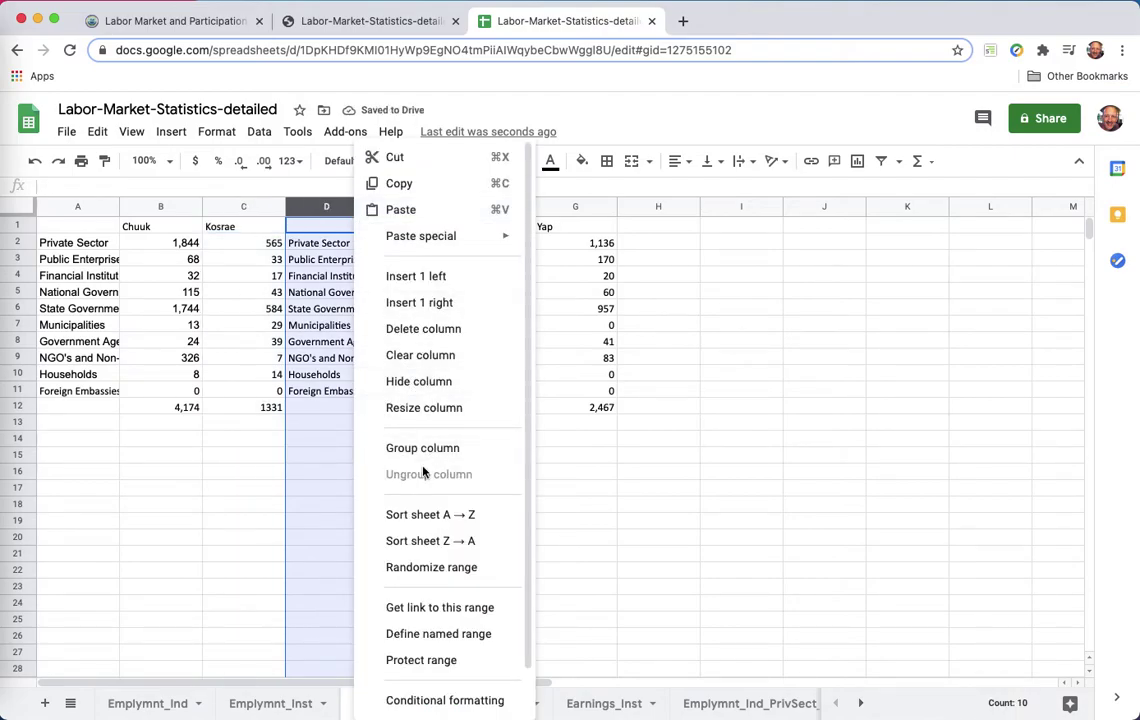
click(405, 329)
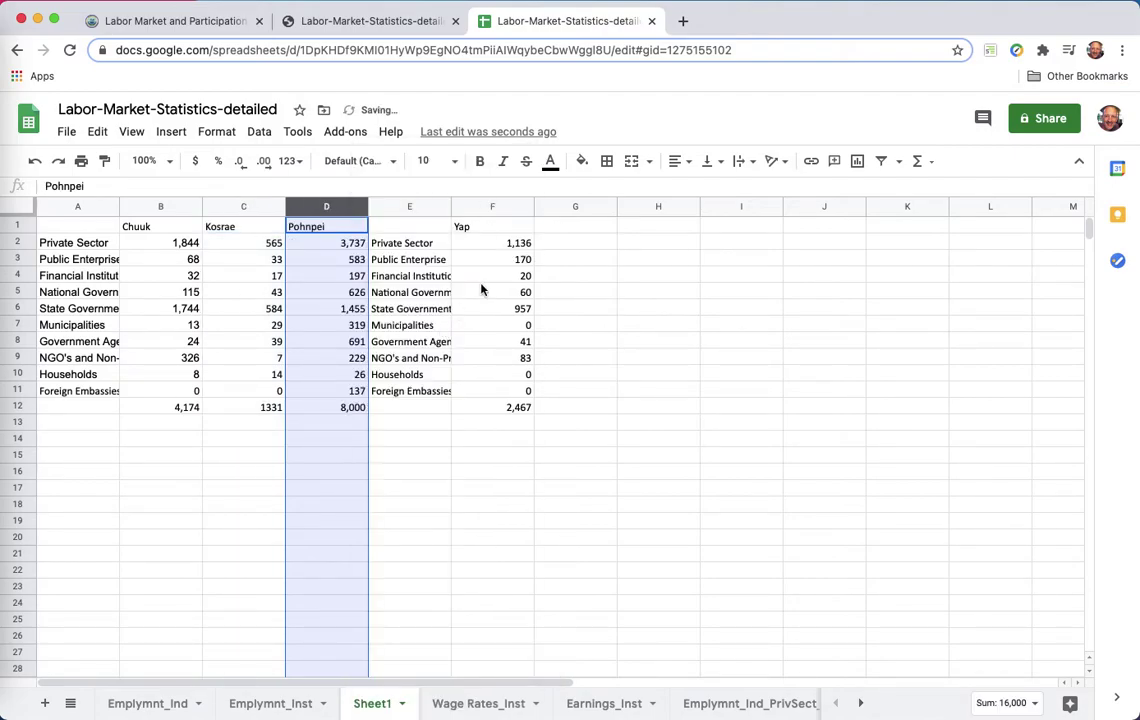
click(443, 211)
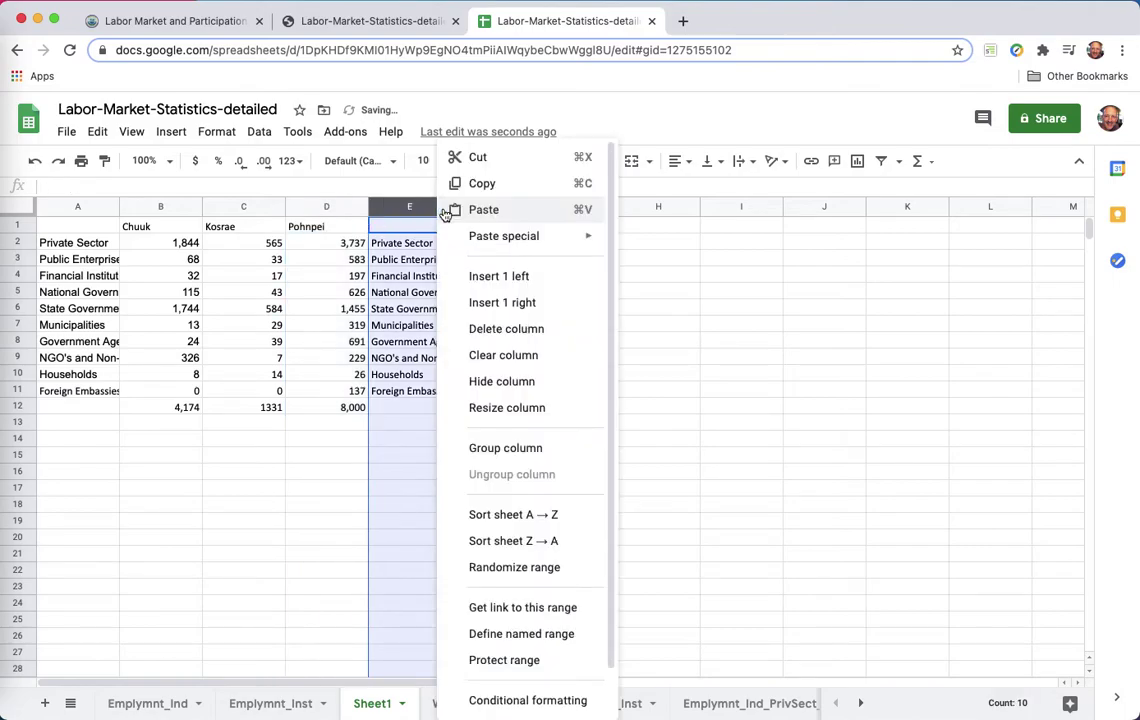
click(522, 330)
click(440, 340)
Step: Make the state headings Chuuk, Kosrae, Pohnpei and Yap in B1:E1 bold
drag(155, 228, 433, 209)
click(481, 163)
click(682, 161)
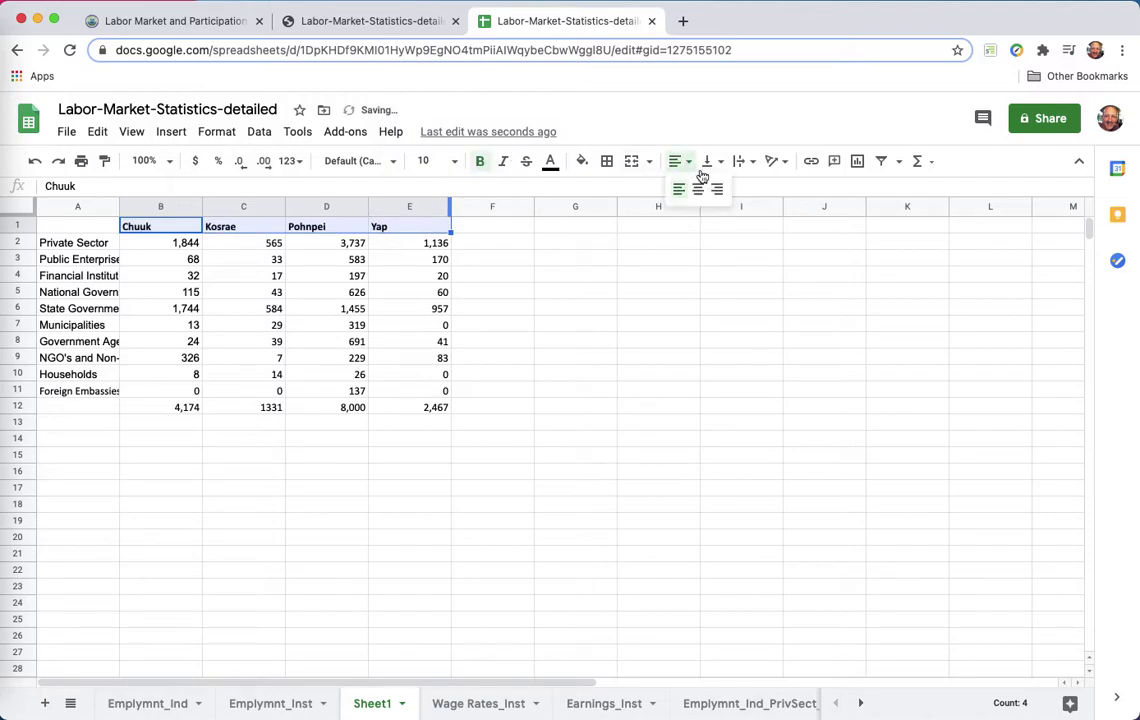
Step: Try a column chart of the employment figures in A1:E11 and remove it again
drag(102, 224, 422, 382)
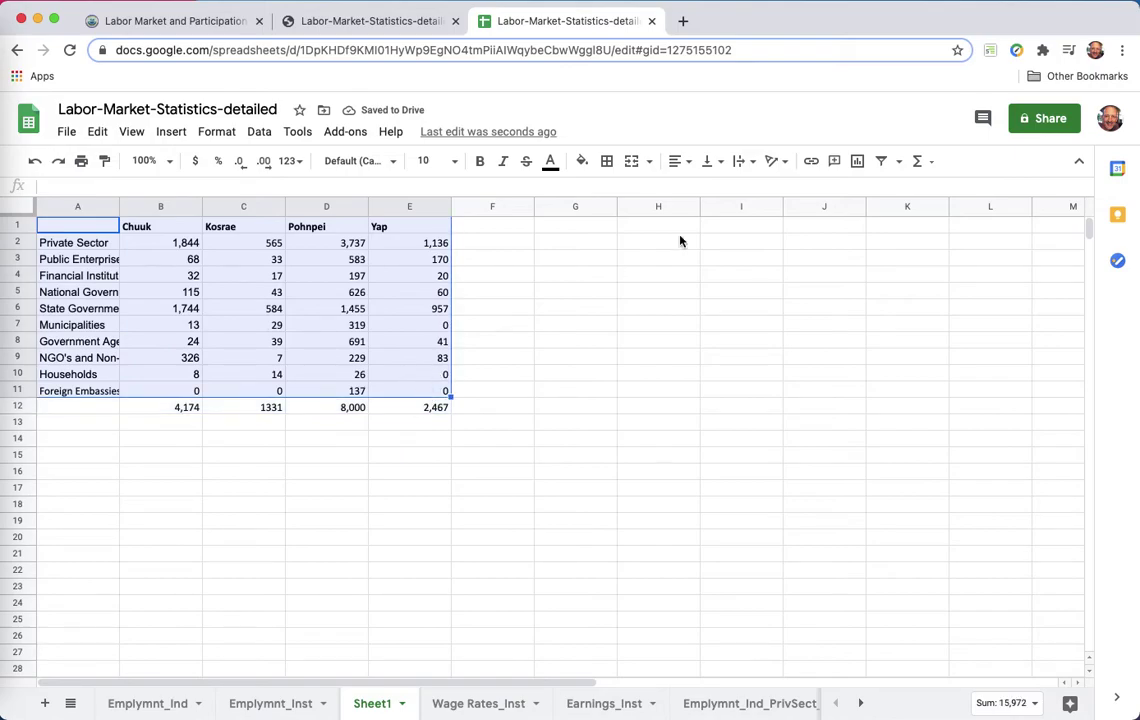
click(858, 162)
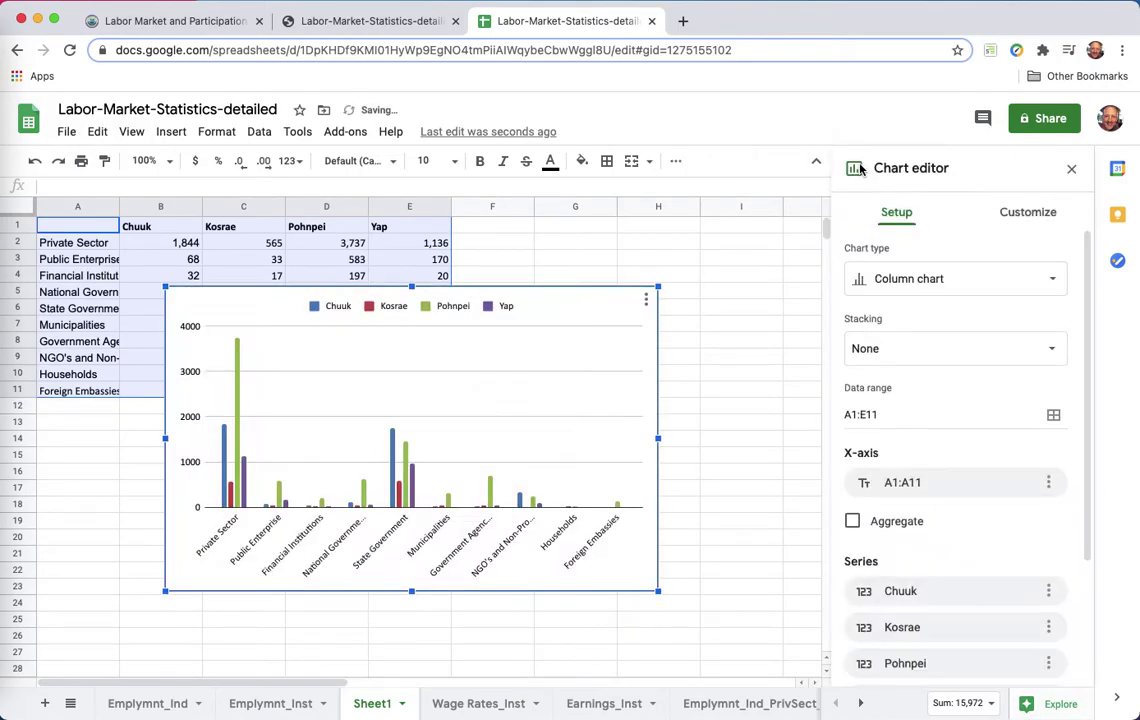
click(763, 279)
click(583, 316)
key(Delete)
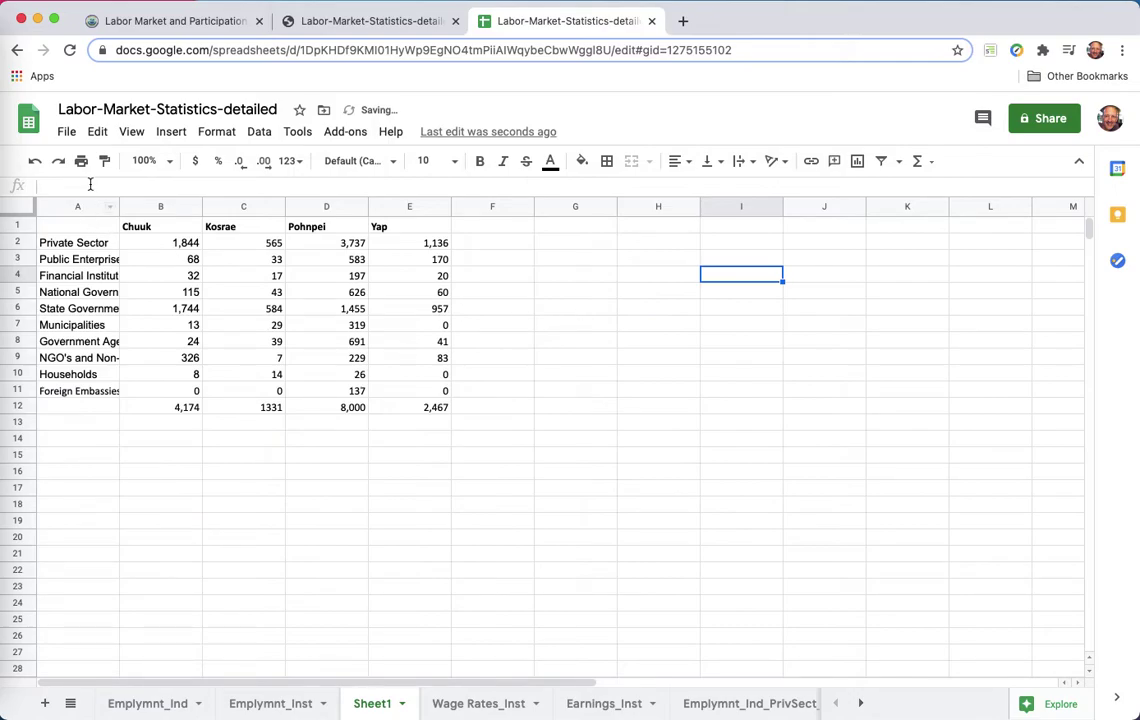
Step: Fit column A to the width of its institution labels and right-align the state headings in B1:E1
double_click(118, 207)
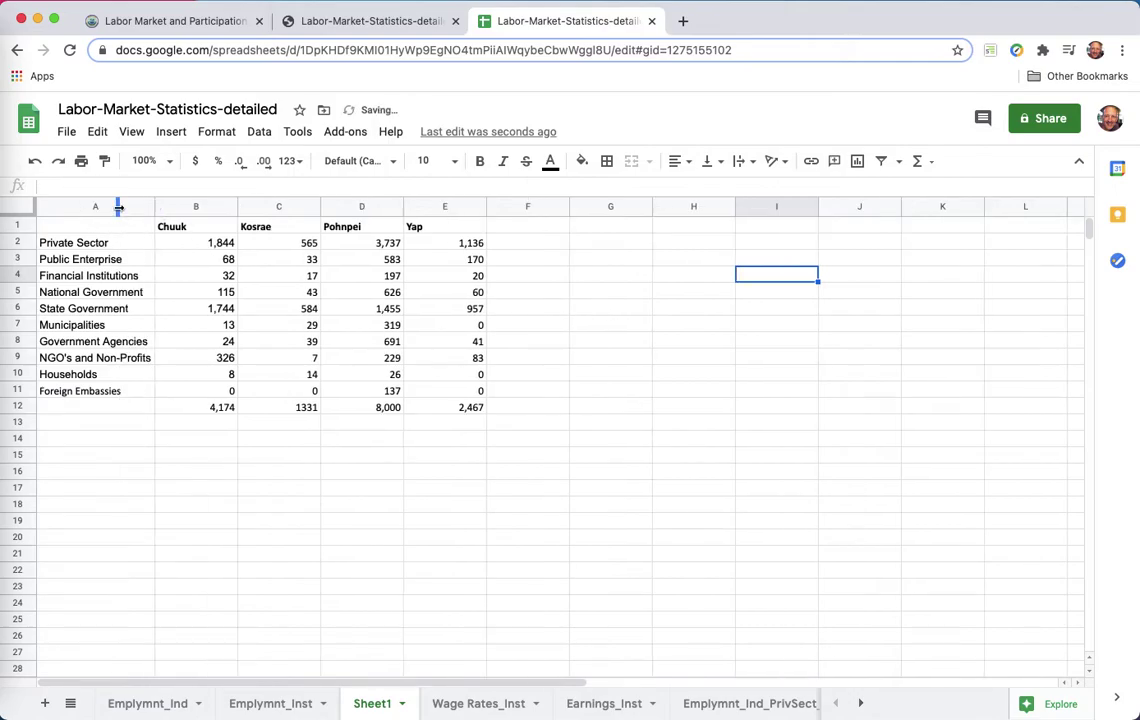
click(108, 325)
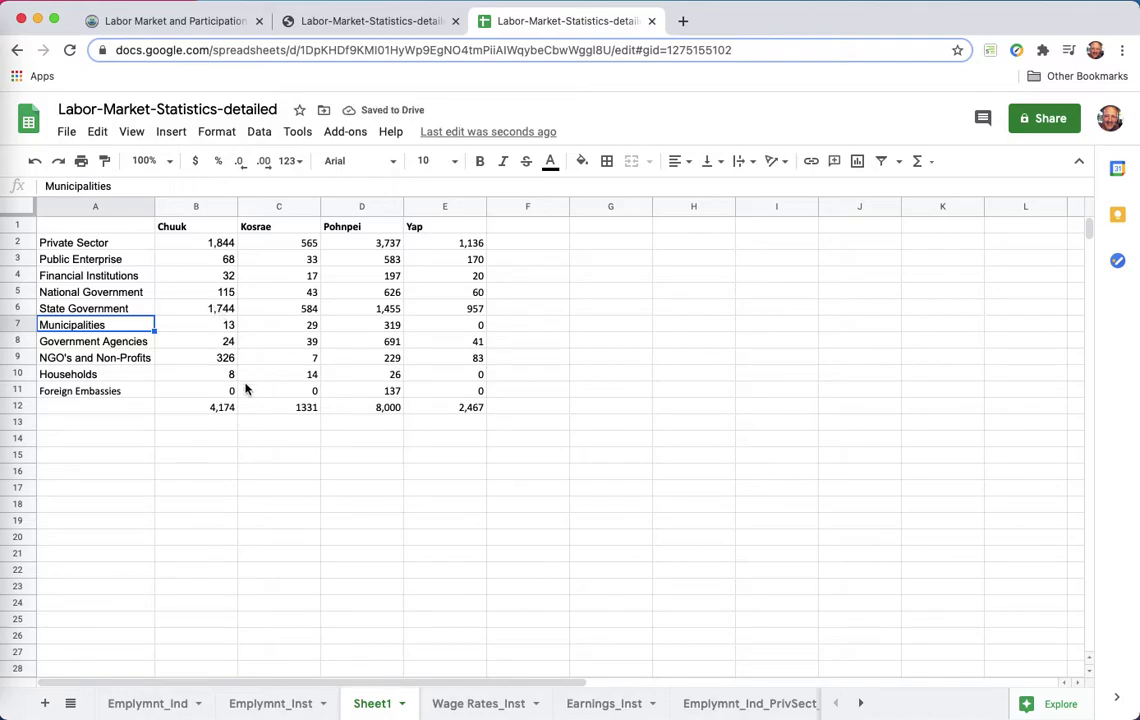
drag(224, 227, 450, 226)
click(680, 161)
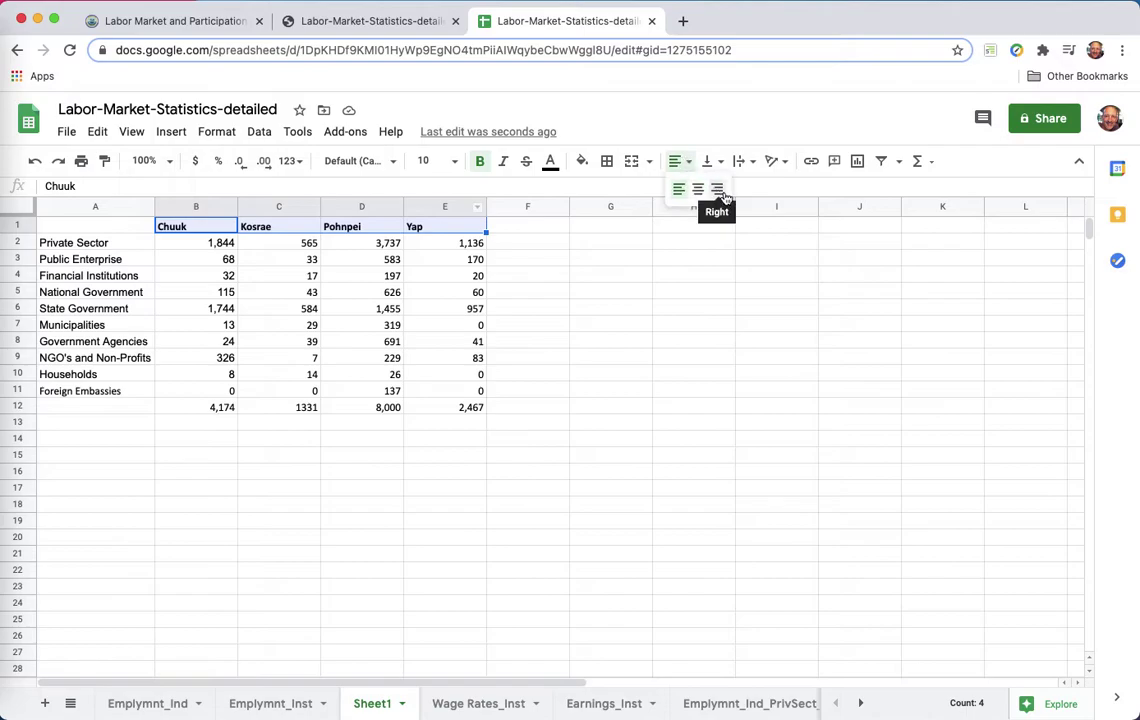
click(718, 186)
click(604, 277)
Step: Compare the Chuuk and Kosrae columns, examining the Public Enterprise and Financial Institutions figures
click(375, 227)
click(220, 227)
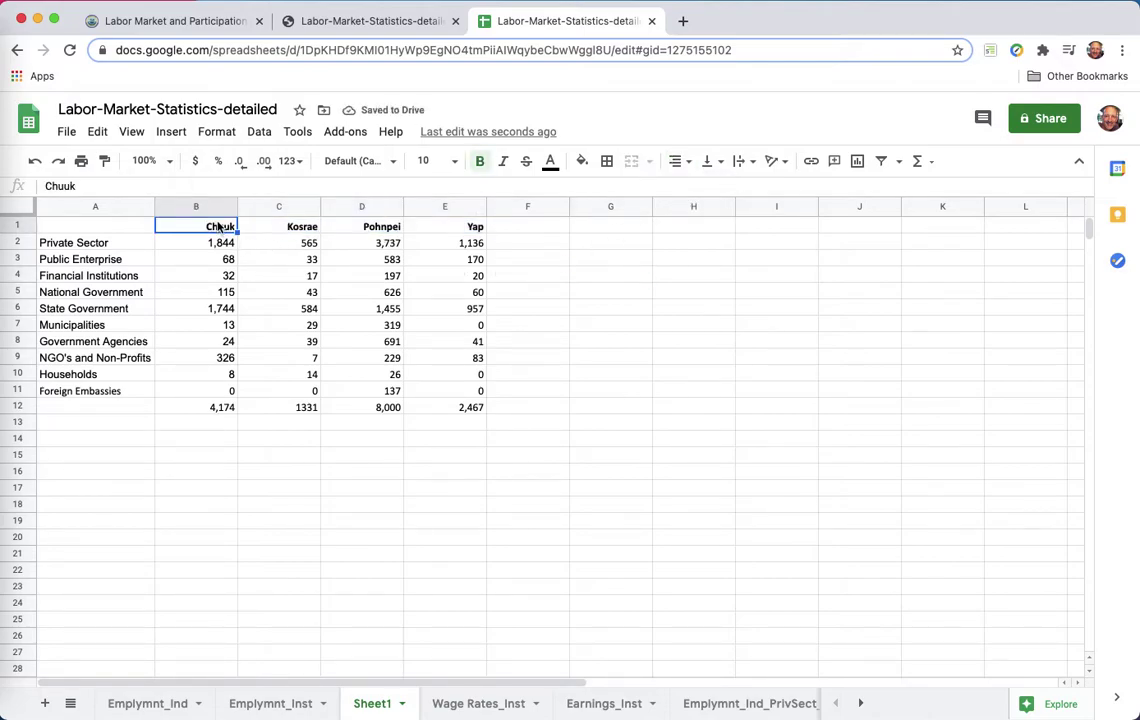
click(277, 228)
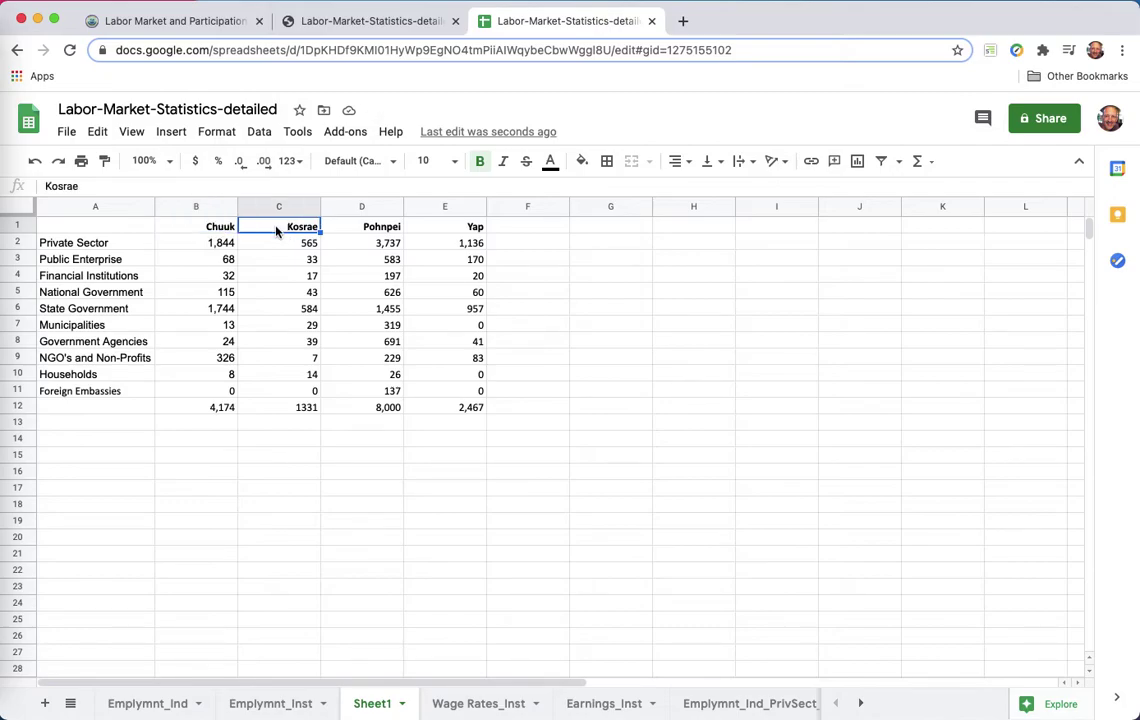
click(212, 258)
click(265, 274)
click(200, 277)
click(252, 278)
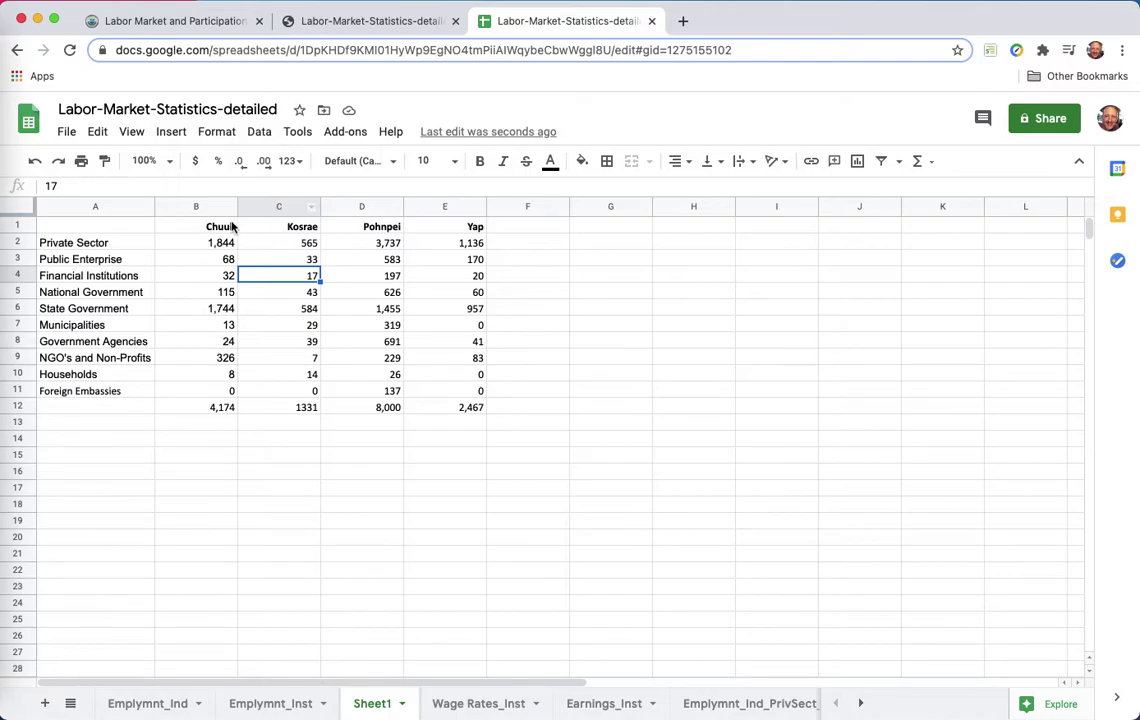
Step: Copy the state headings B1:E1 to G1:J1 and the institution labels A2:A11 to F2:F11
drag(229, 224, 476, 229)
key(ctrl+c)
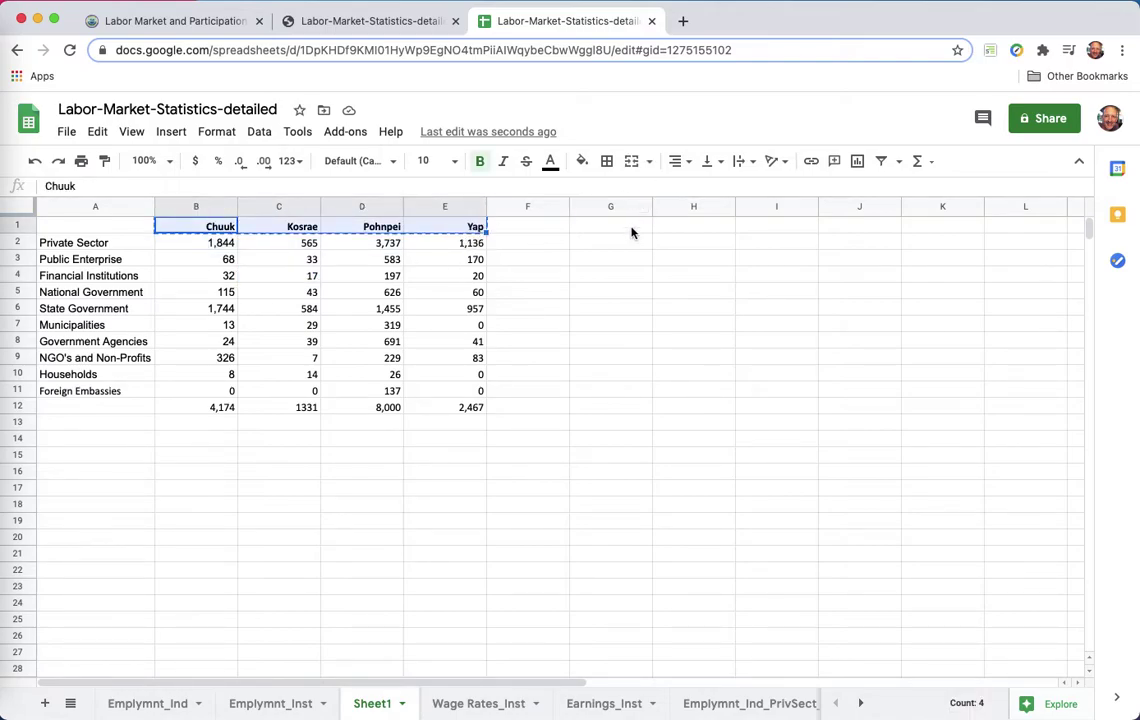
click(631, 228)
key(ctrl+v)
drag(104, 240, 107, 392)
key(ctrl+c)
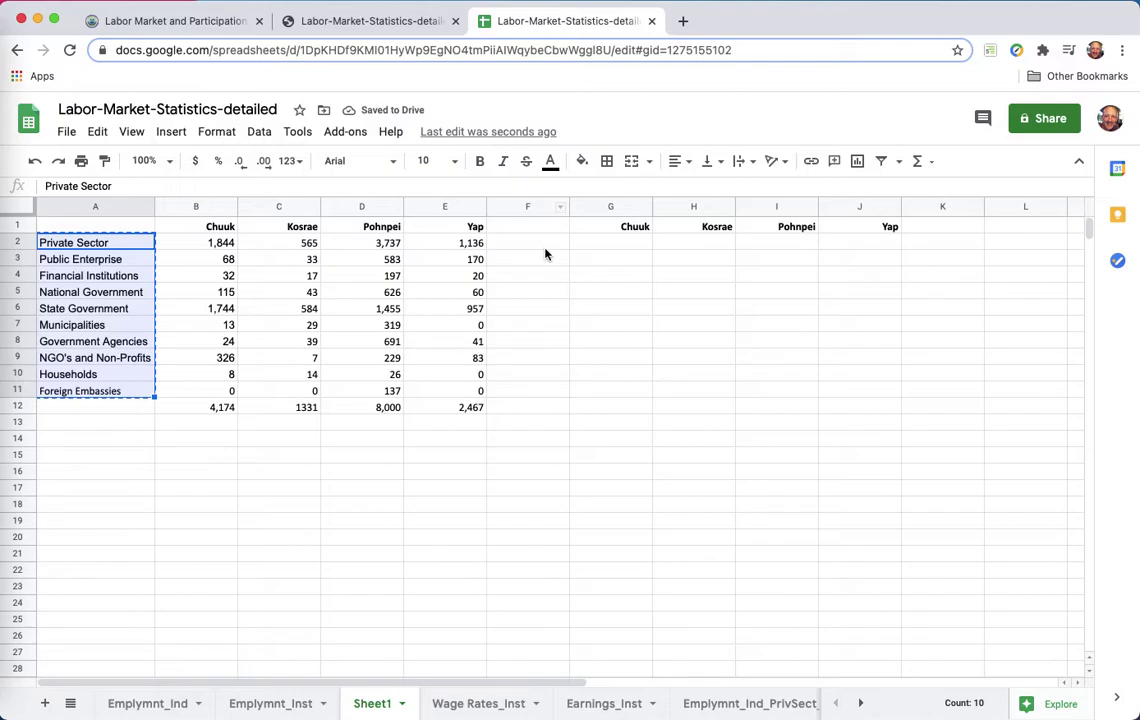
click(543, 246)
key(ctrl+v)
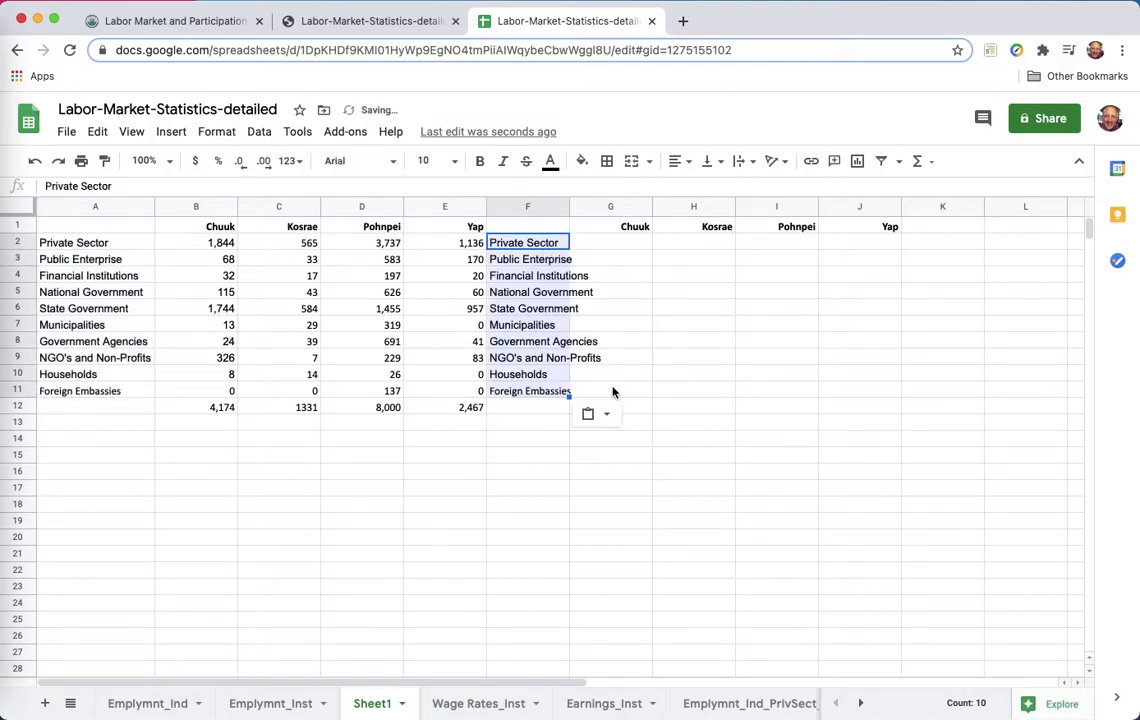
Step: Calculate Chuuk's Private Sector share in G2 with =B2/B$12 and accept the suggested autofill for the rest of the column
click(636, 245)
text(=)
click(207, 245)
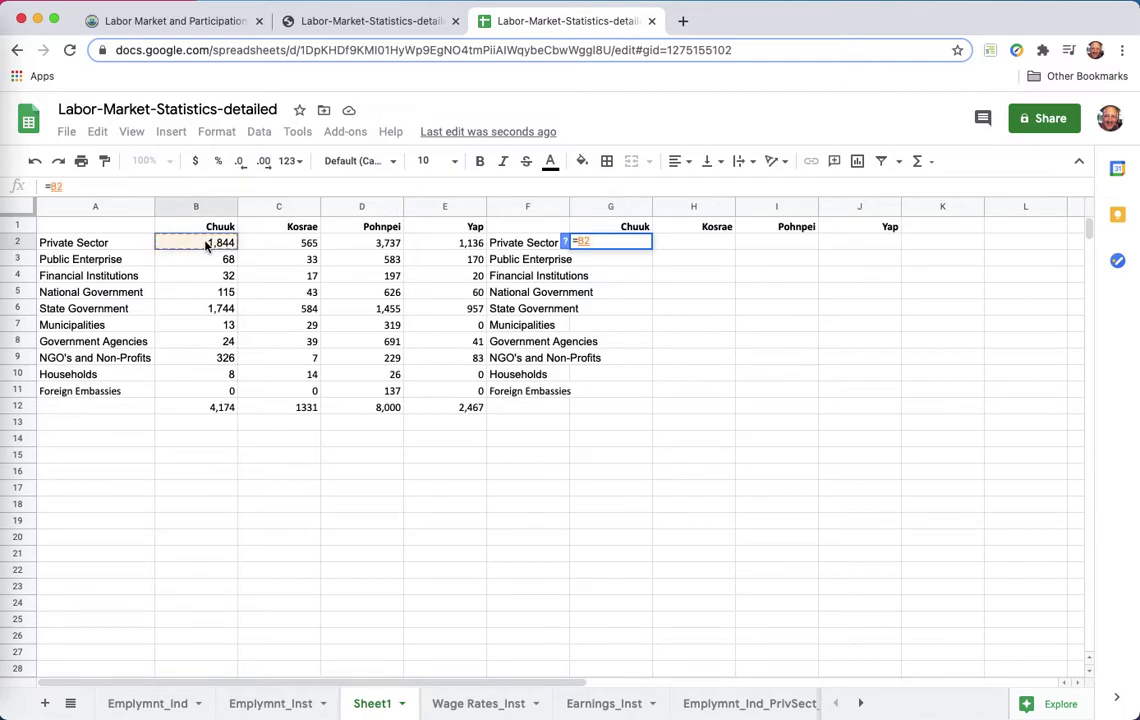
text(/)
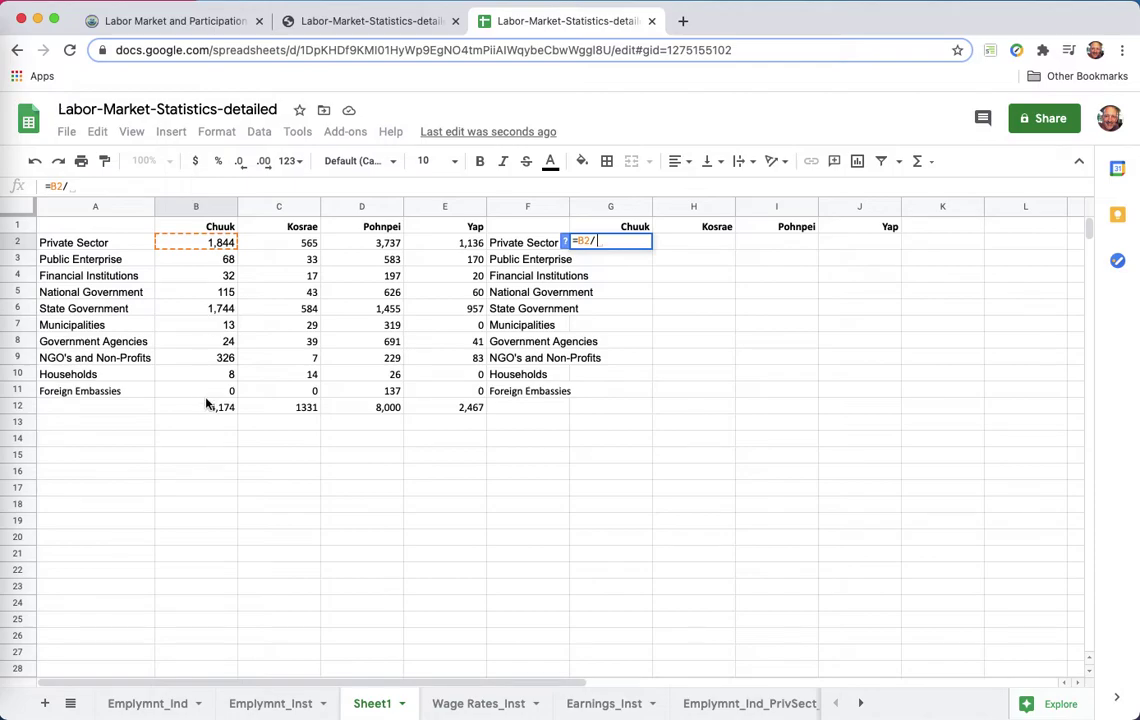
click(208, 408)
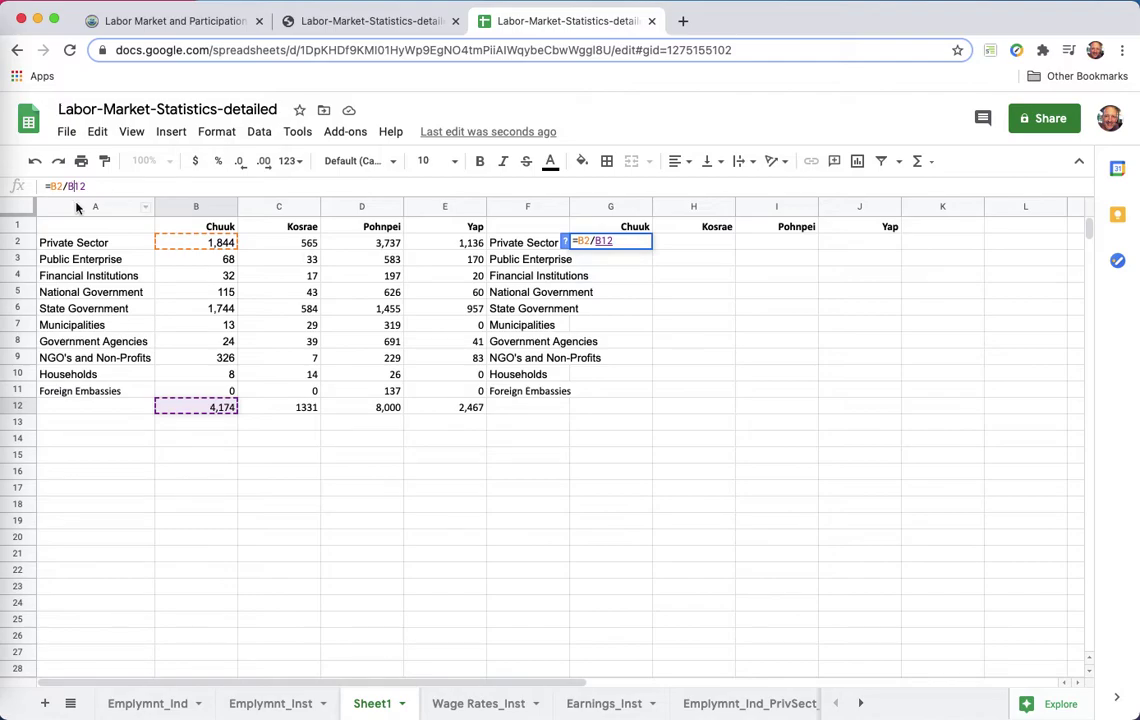
text($)
key(Return)
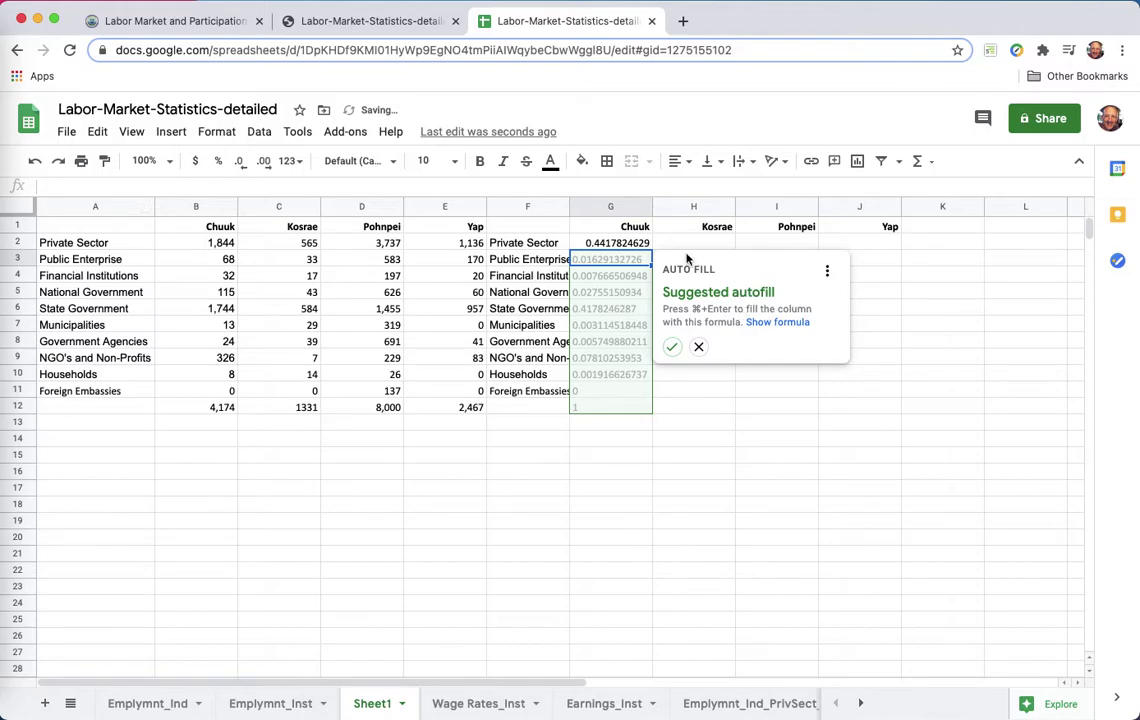
click(673, 347)
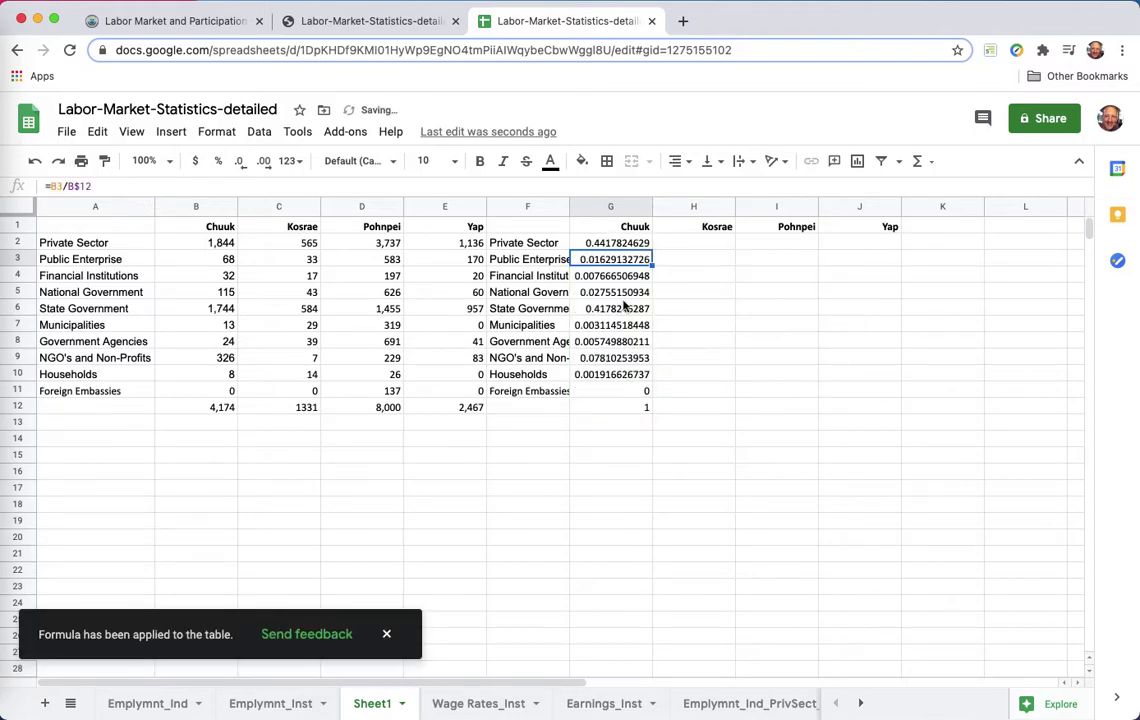
Step: Check the filled share formulas in column G and extend G2:G12 across the Kosrae, Pohnpei and Yap columns to J12
click(622, 292)
double_click(622, 292)
click(616, 324)
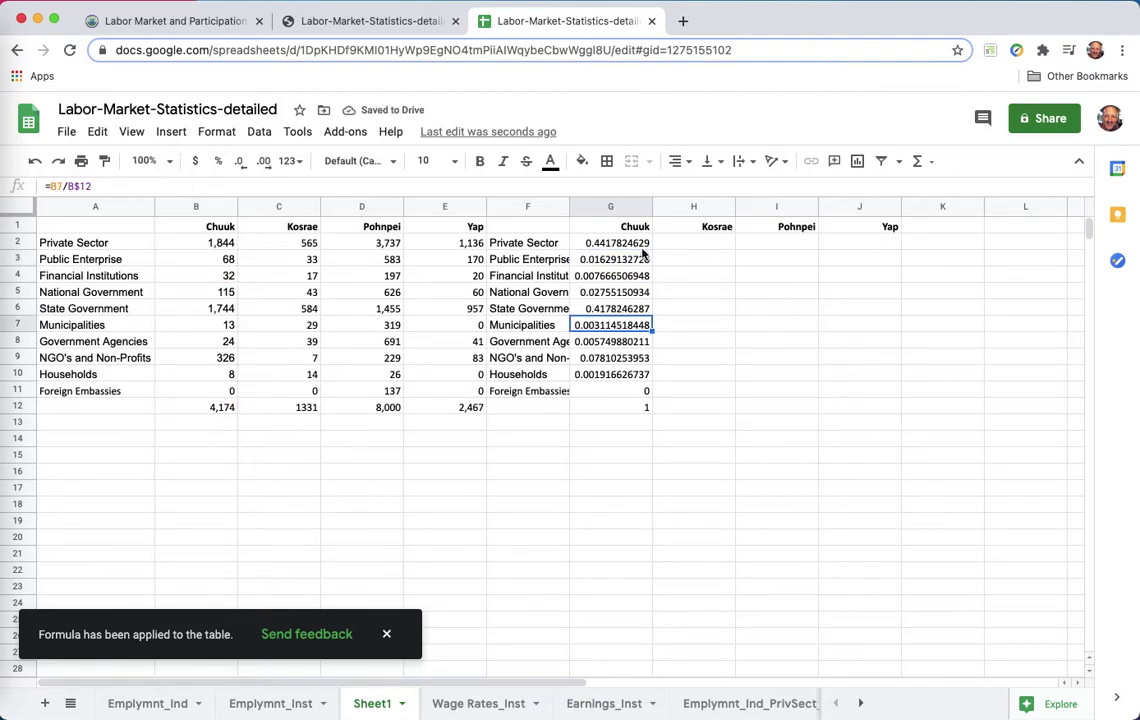
drag(637, 242, 654, 408)
click(644, 424)
drag(631, 244, 854, 393)
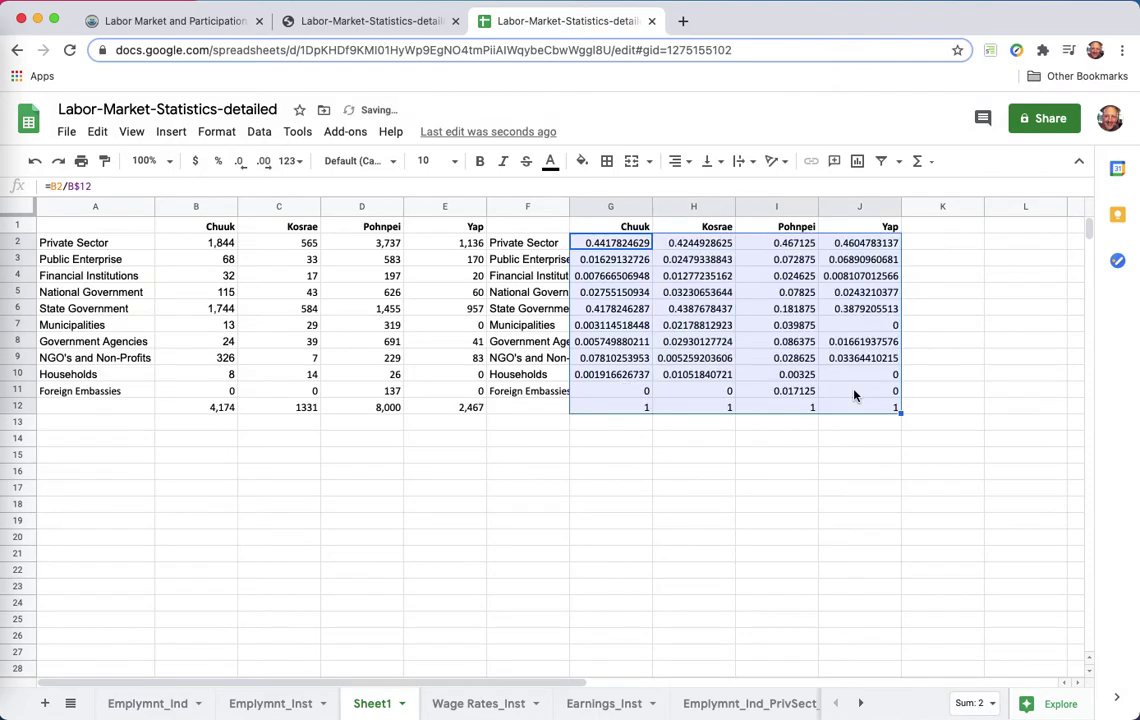
Step: Replace Chuuk's share total in G12 with a SUM of G2:G11 and extend it across Kosrae, Pohnpei and Yap to J12
click(781, 340)
click(779, 407)
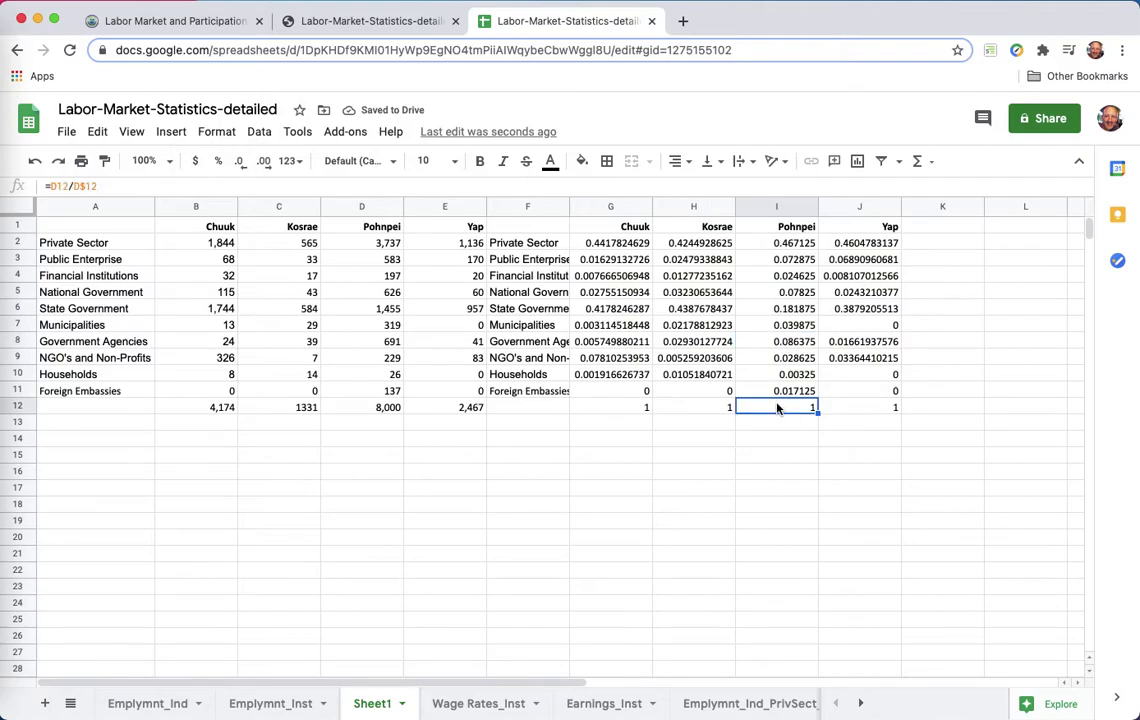
click(616, 410)
text(=sum()
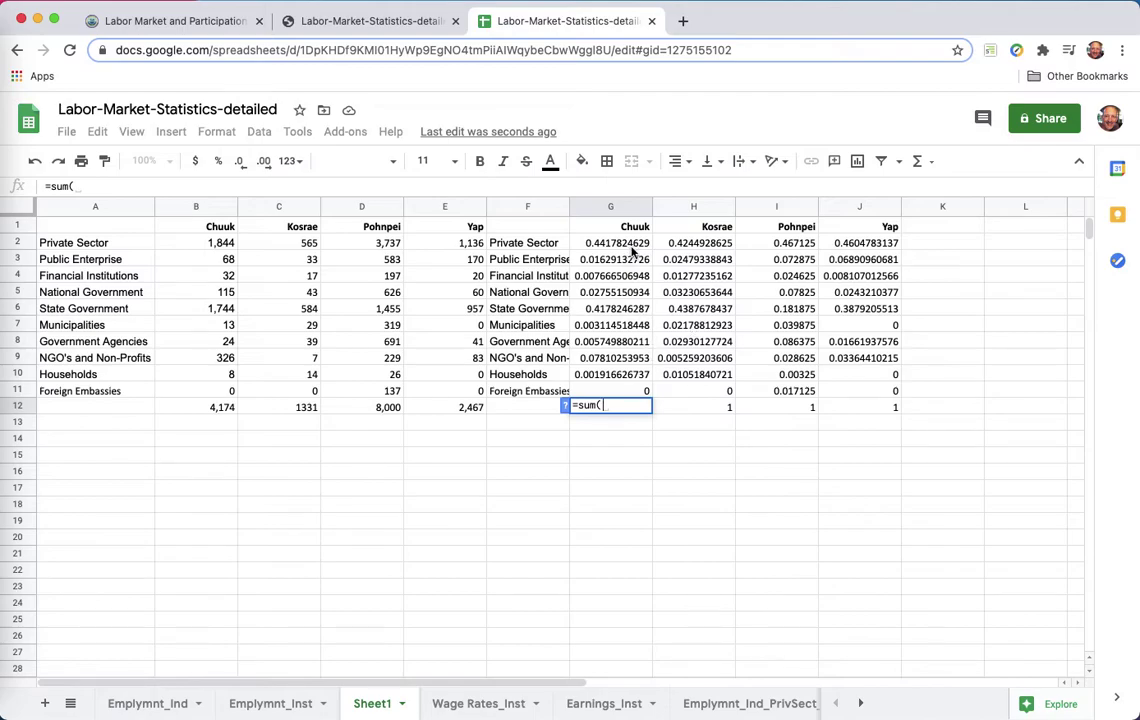
drag(605, 243, 629, 389)
key(Return)
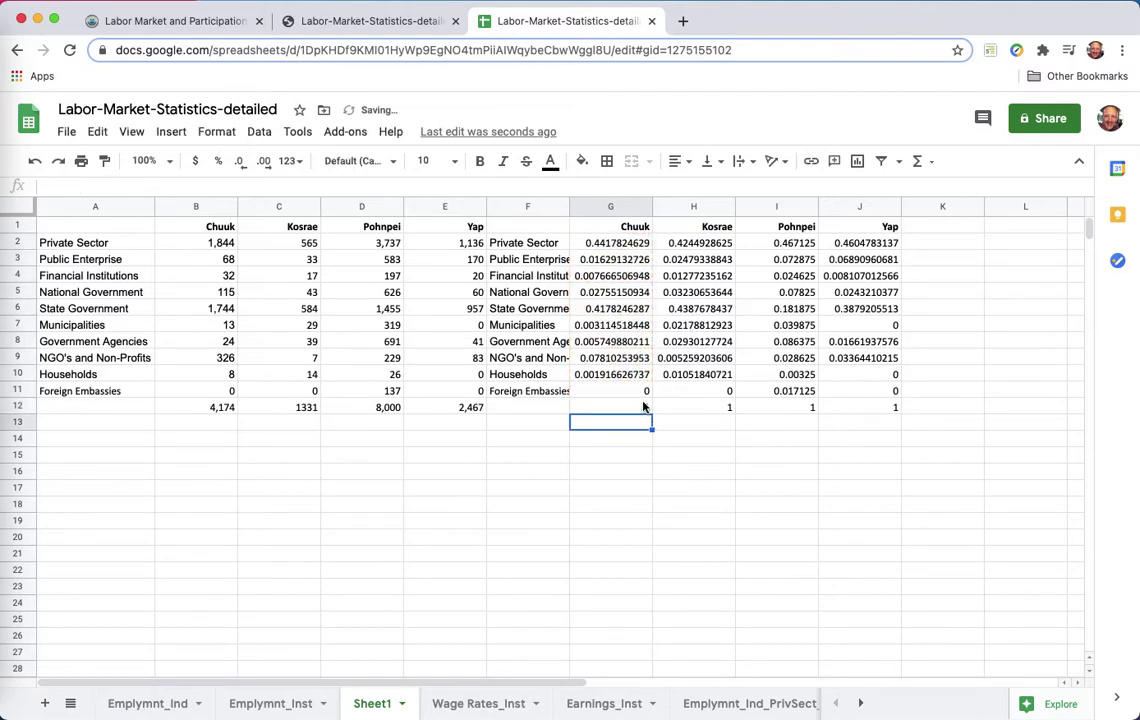
click(643, 406)
drag(650, 413, 852, 402)
click(694, 325)
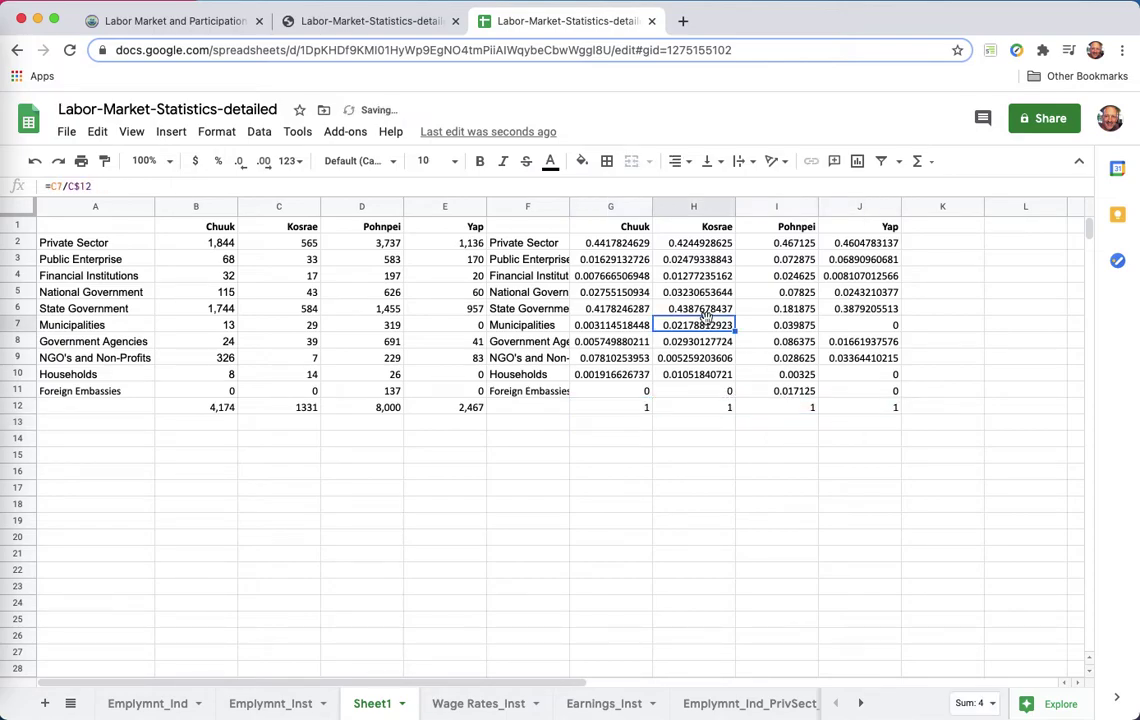
Step: Compare the Private Sector, National Government and State Government shares across Chuuk, Kosrae, Pohnpei and Yap
click(618, 243)
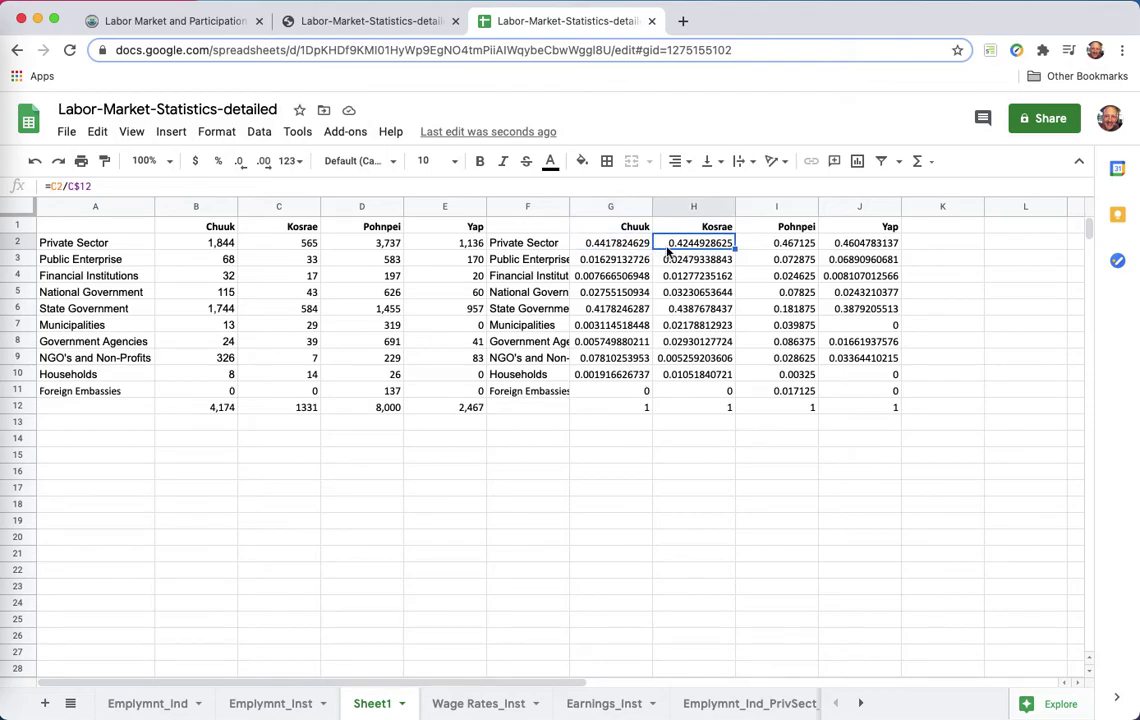
key(Right)
click(757, 247)
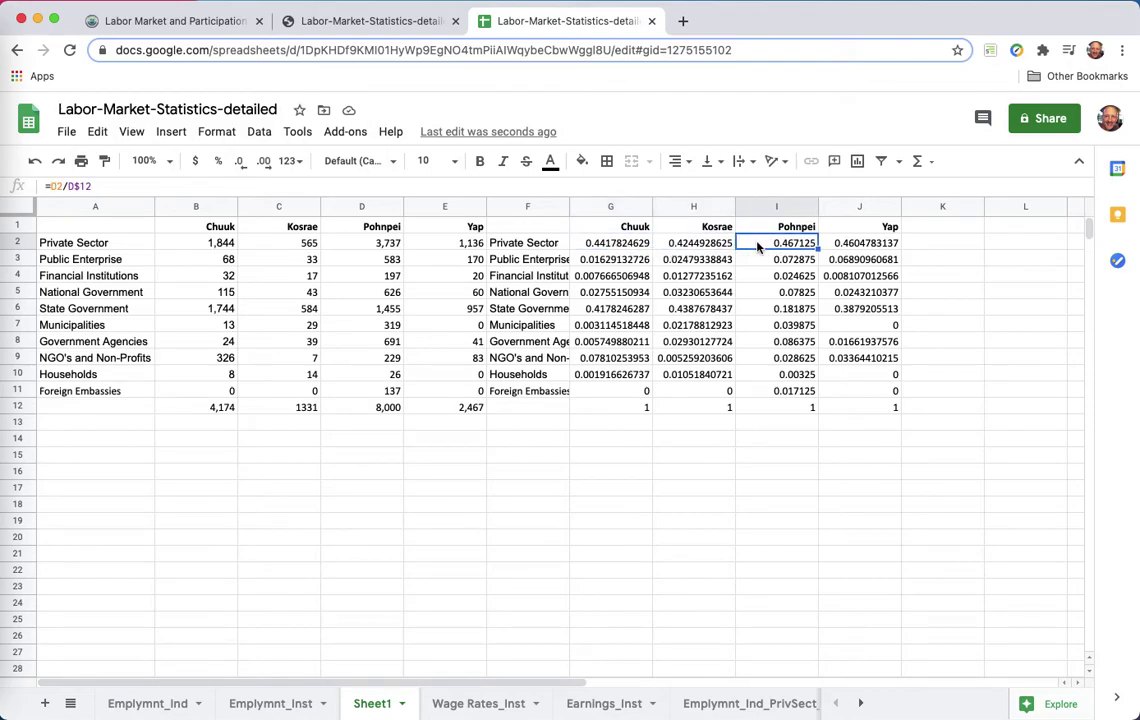
click(840, 243)
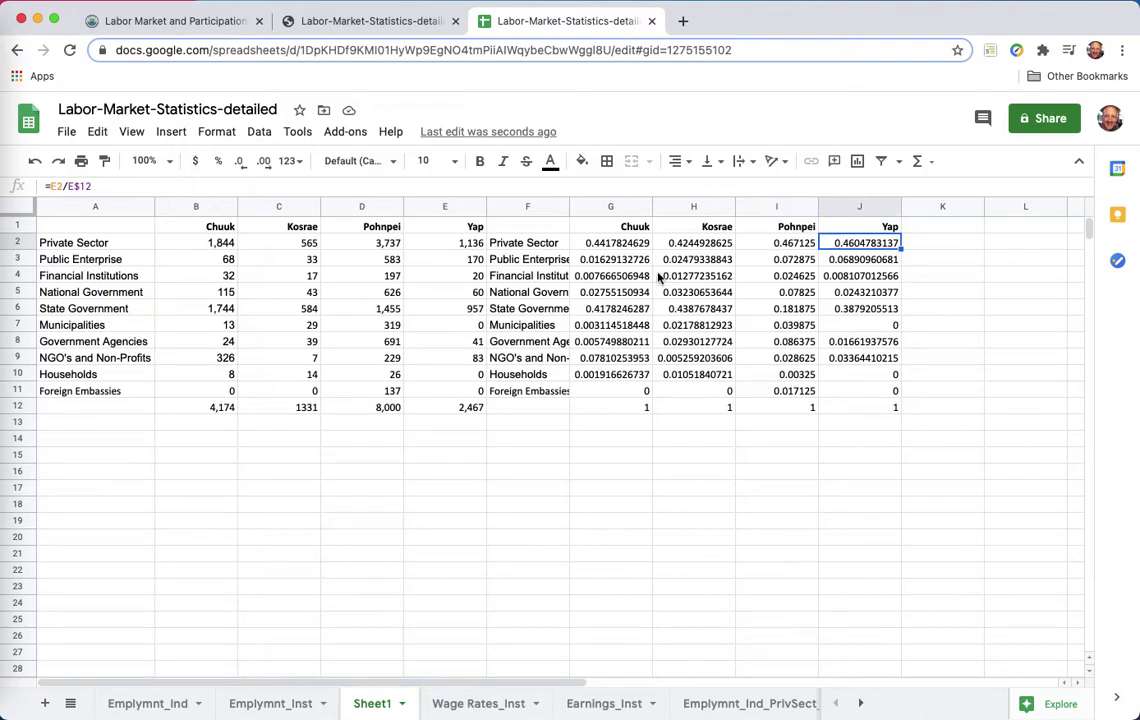
click(620, 292)
click(666, 294)
click(785, 294)
click(872, 292)
click(620, 309)
click(693, 312)
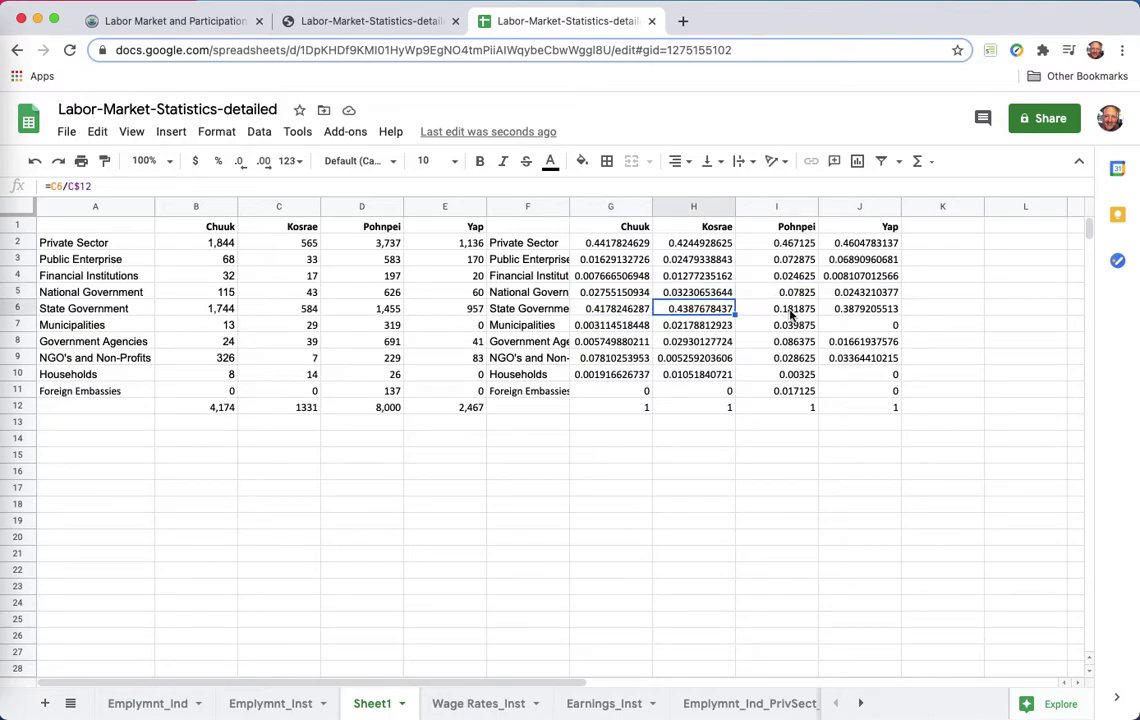
click(790, 313)
click(847, 312)
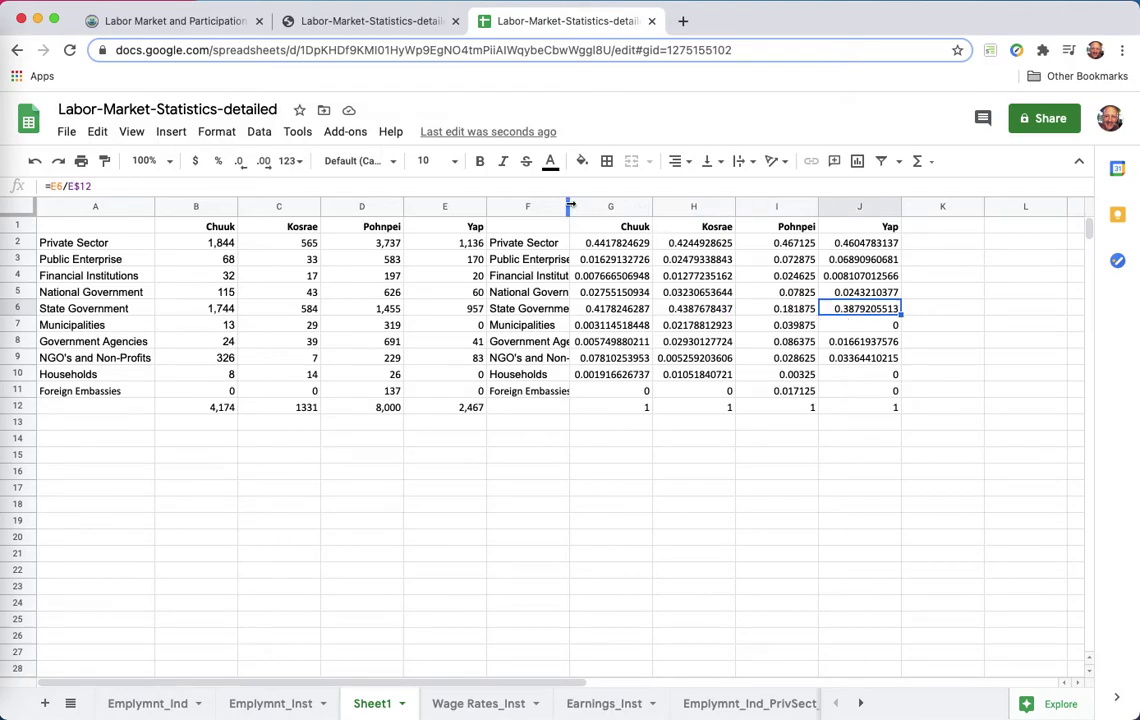
Step: Widen column F to fit the full institution labels and review the Private Sector, Public Enterprise and Financial Institutions entries
drag(570, 204, 615, 205)
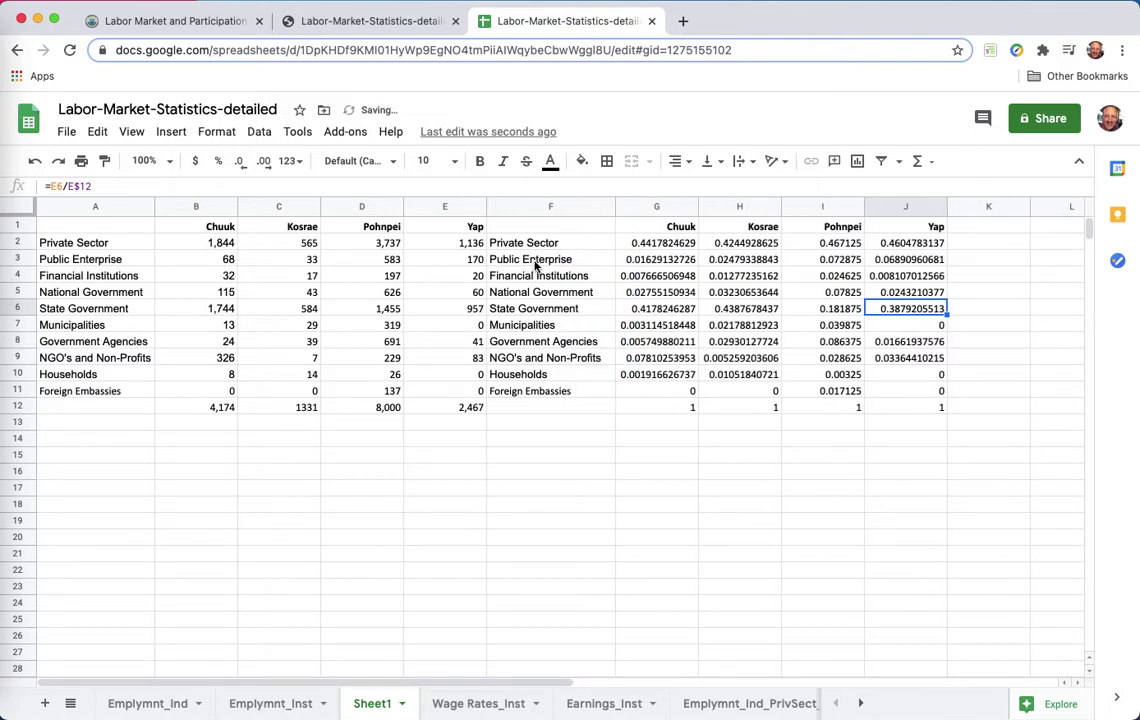
click(500, 260)
click(537, 245)
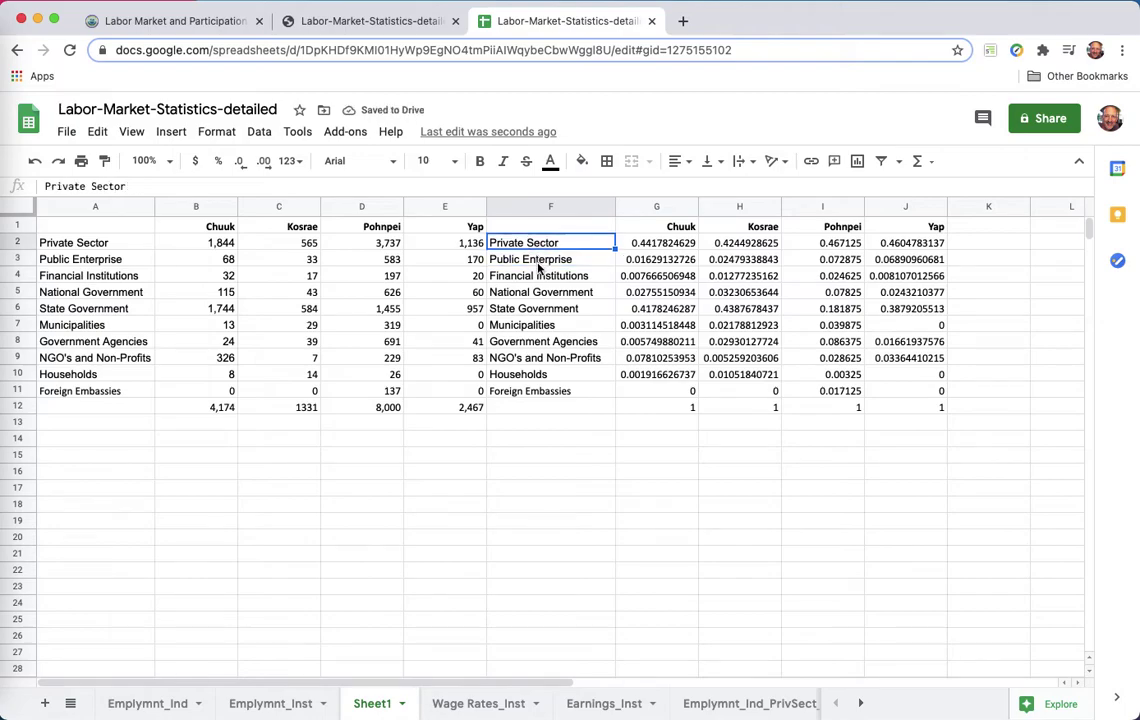
click(539, 264)
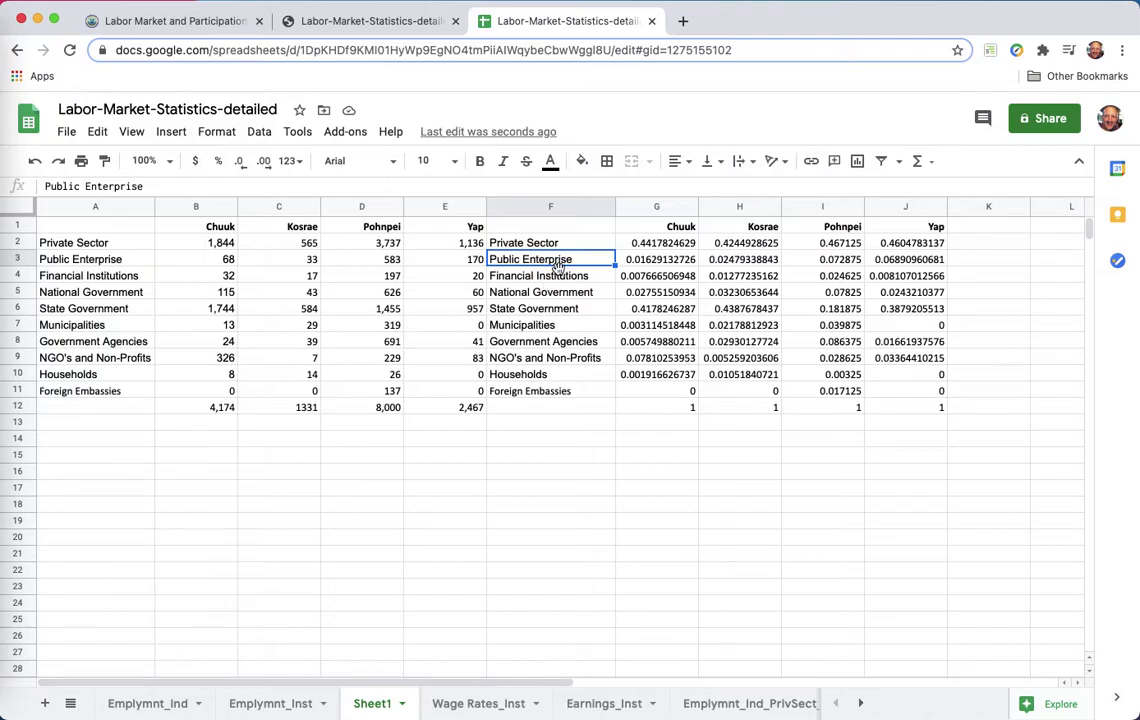
click(553, 280)
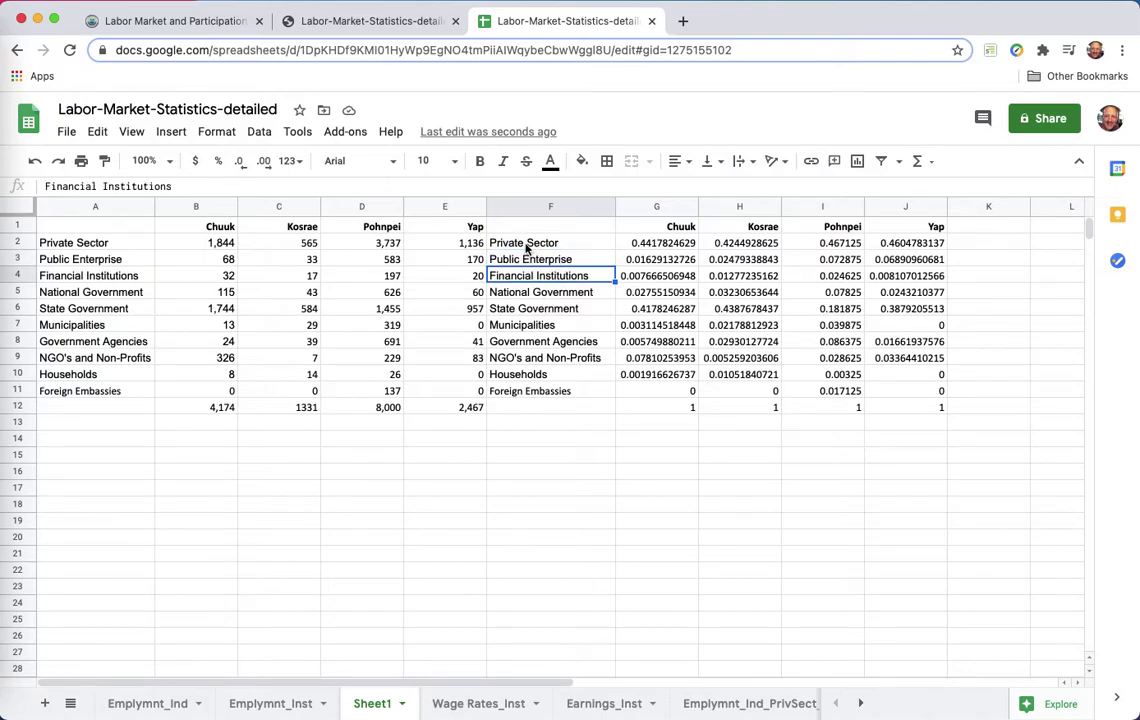
mouse_move(527, 247)
mouse_down()
mouse_move(522, 275)
mouse_move(542, 262)
mouse_up()
click(545, 262)
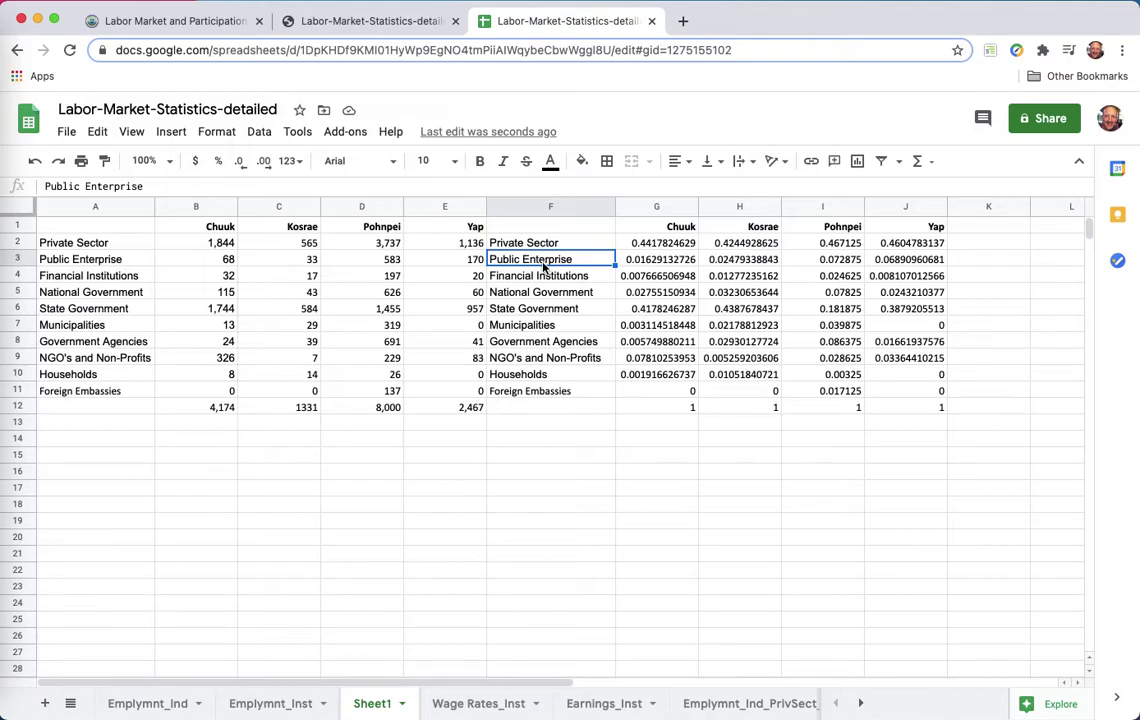
Step: Examine the government institution labels and compare the State Government and Municipalities employment figures for Chuuk, Kosrae and Pohnpei
click(130, 307)
click(140, 294)
click(140, 340)
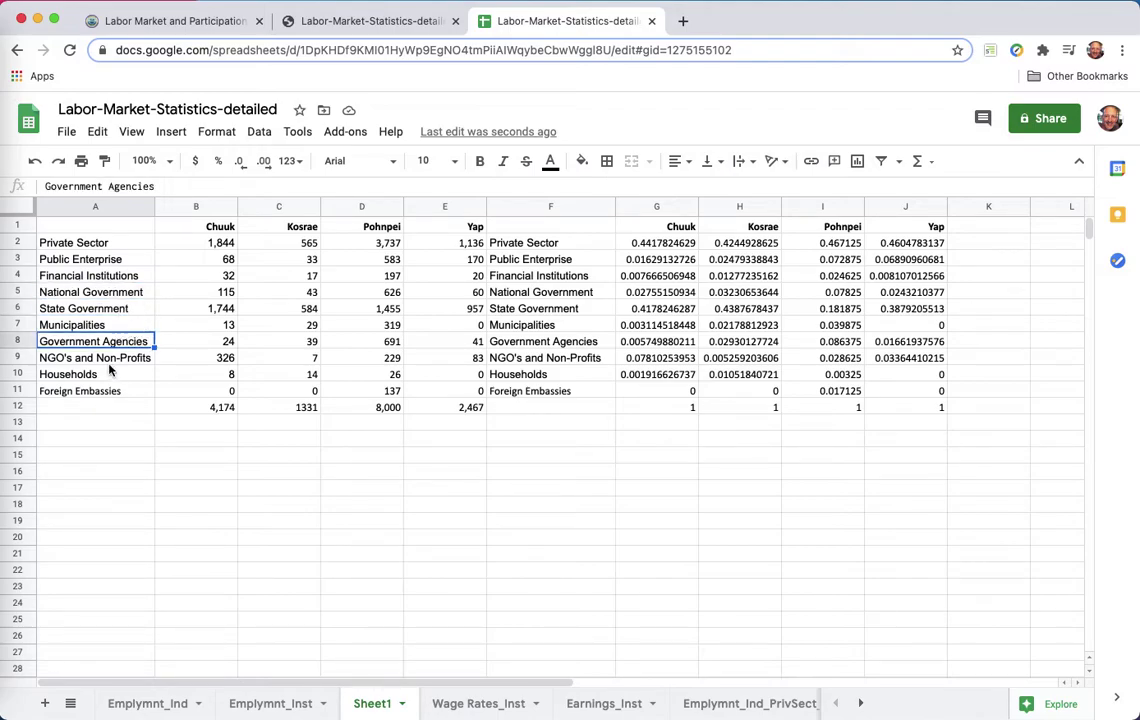
click(110, 292)
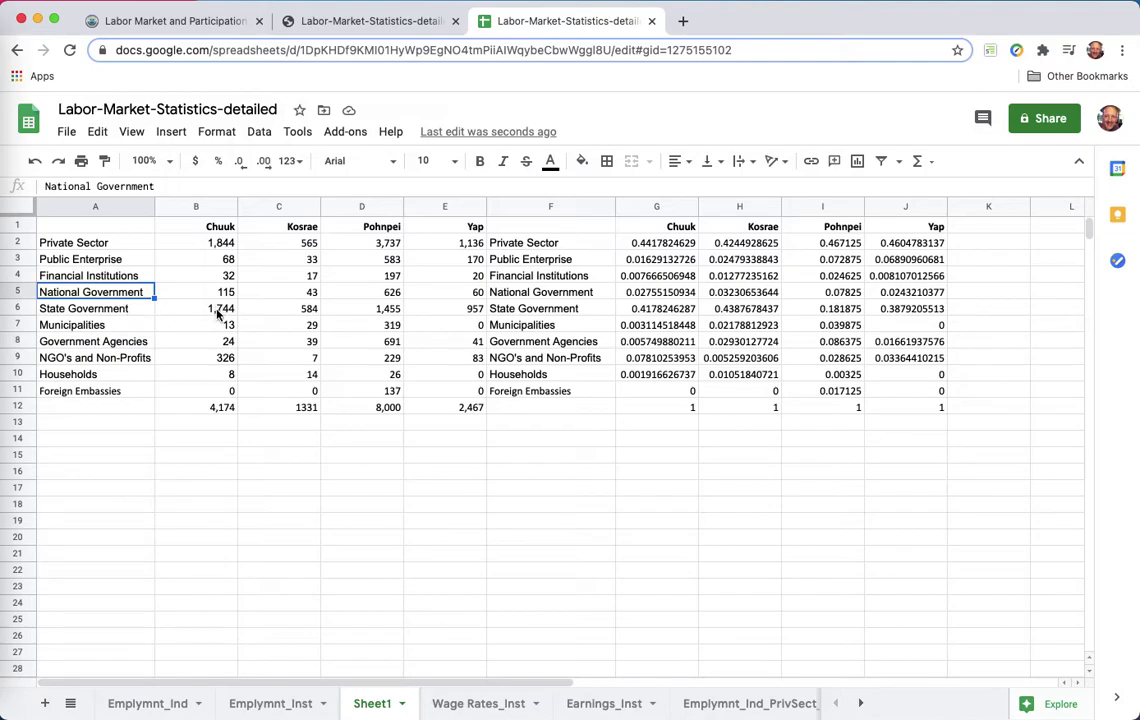
click(218, 310)
click(290, 310)
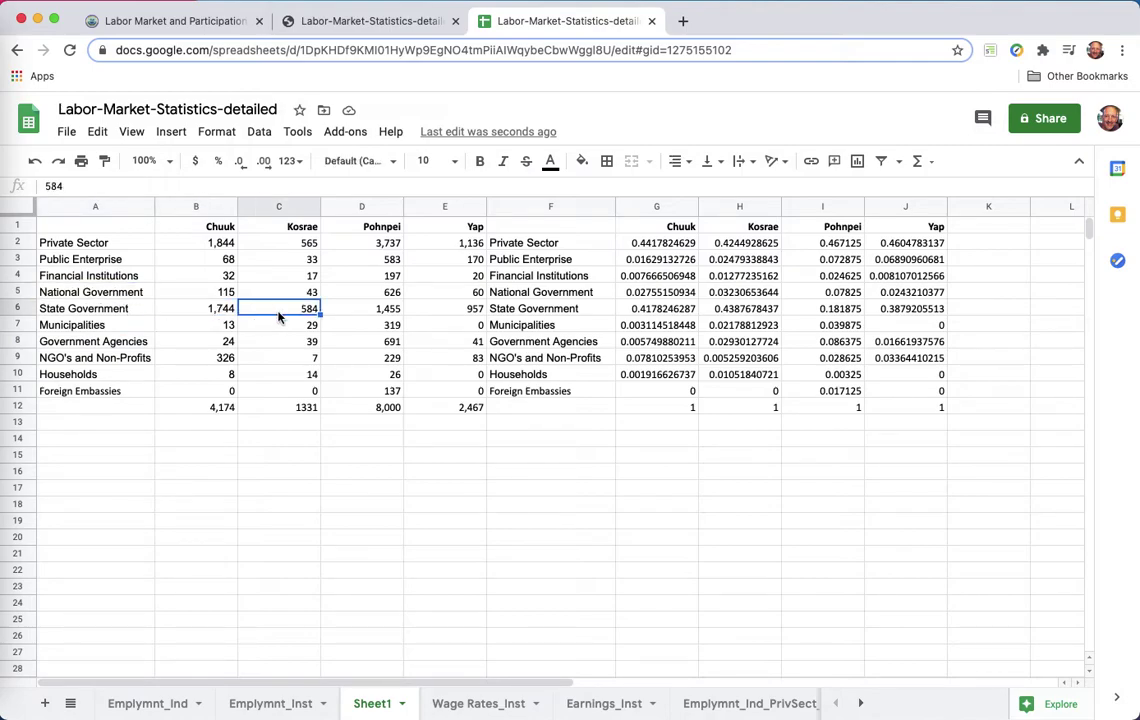
click(340, 310)
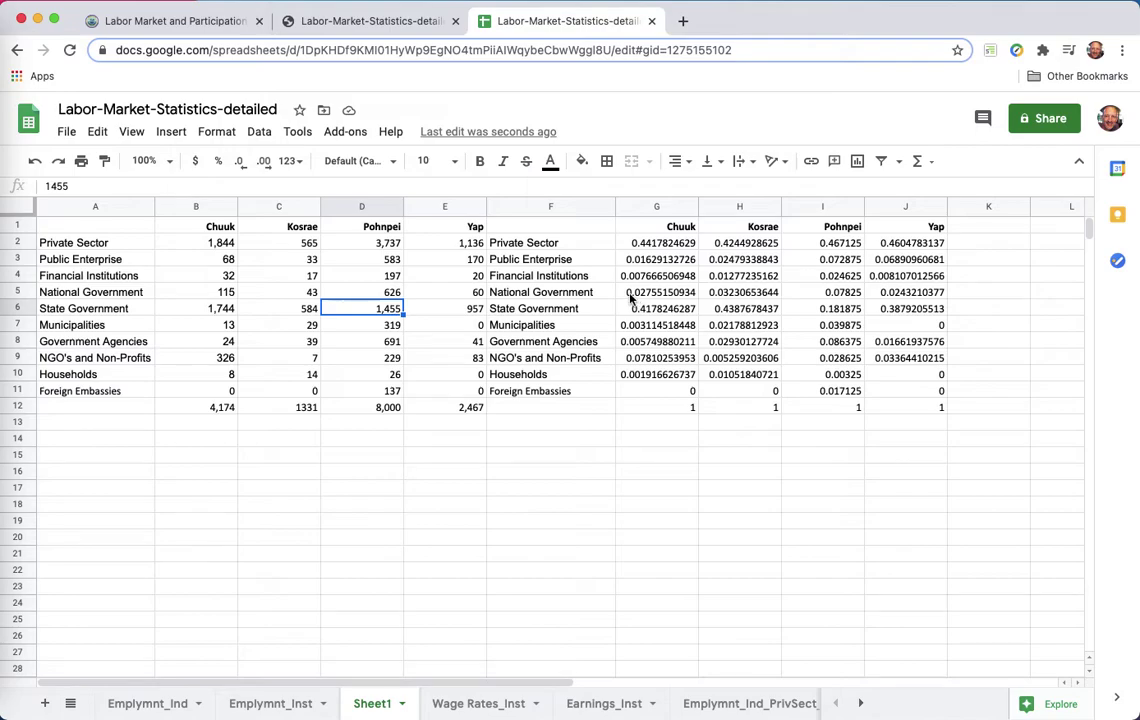
click(296, 312)
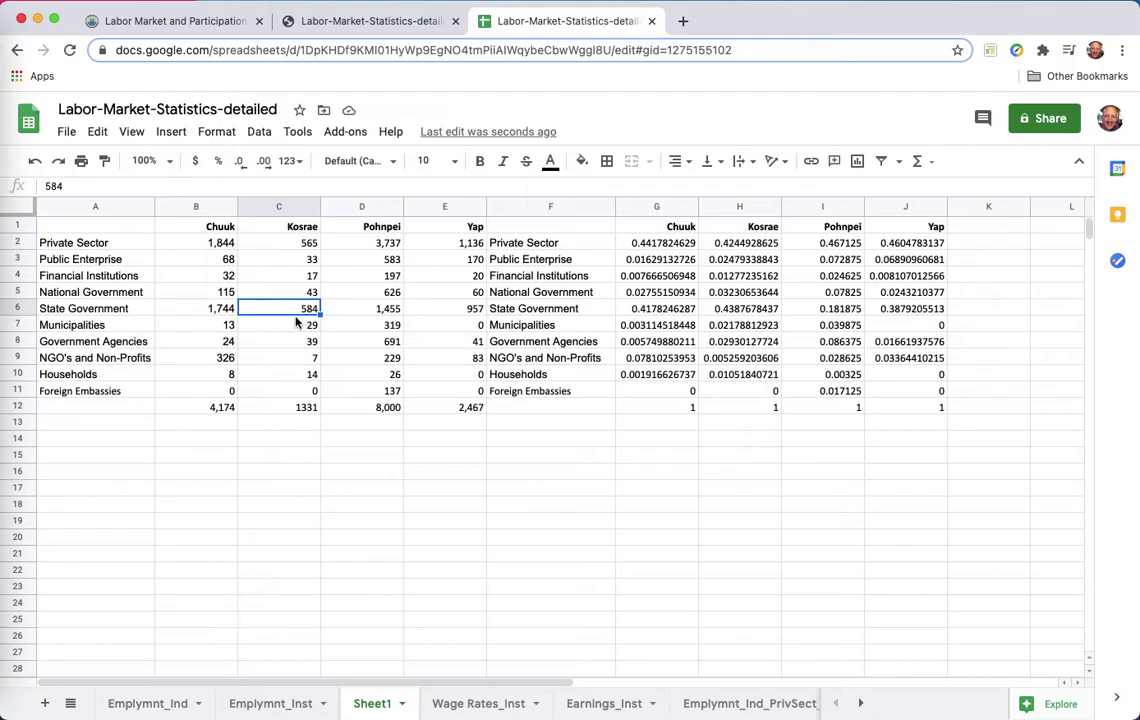
click(145, 308)
click(300, 308)
click(356, 311)
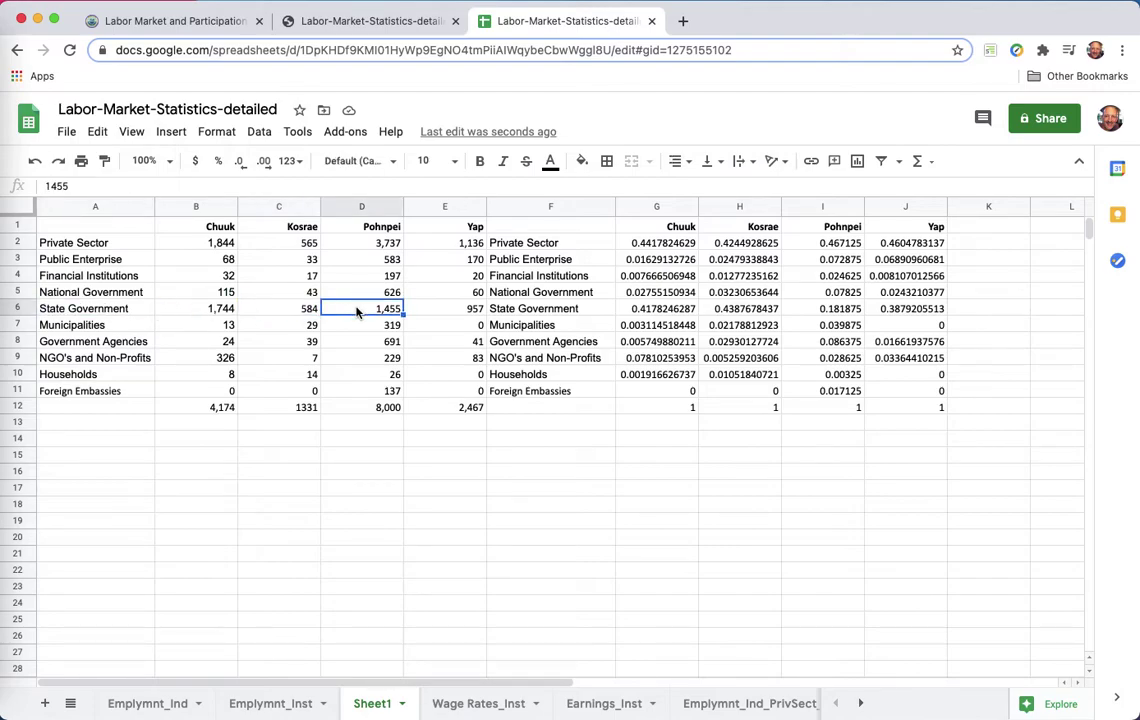
click(148, 325)
click(185, 325)
click(305, 325)
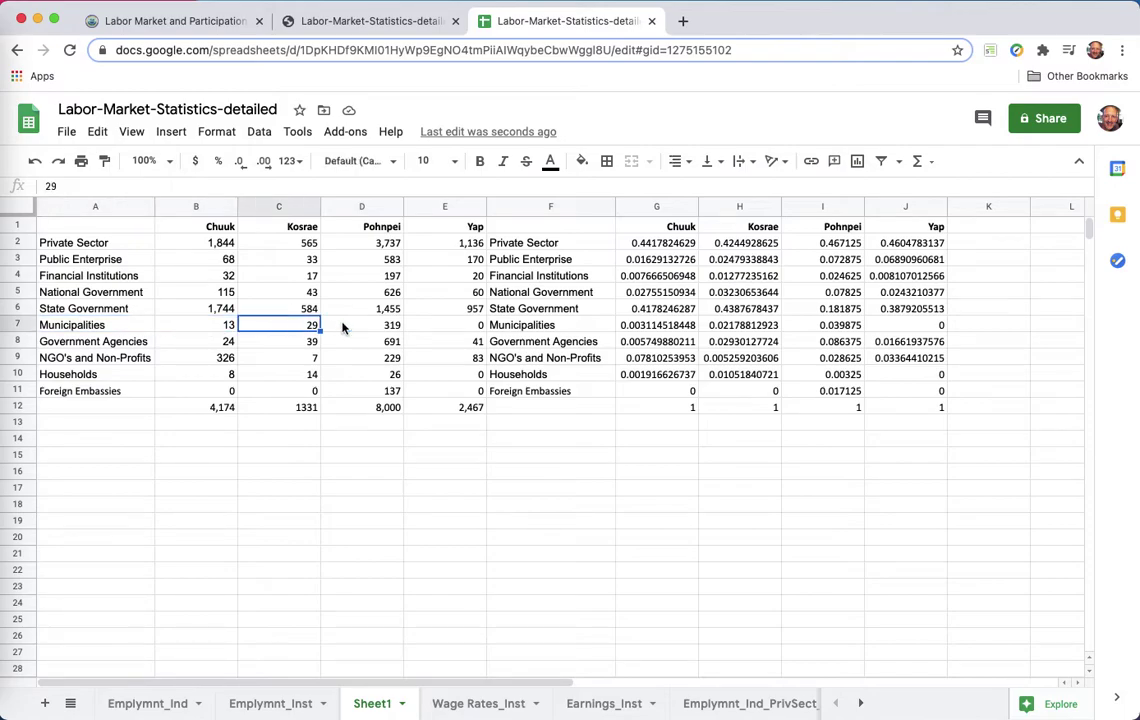
Step: Fill the Private Sector, Public Enterprise and Financial Institutions rows in A2:D4 with light green
drag(92, 245, 400, 278)
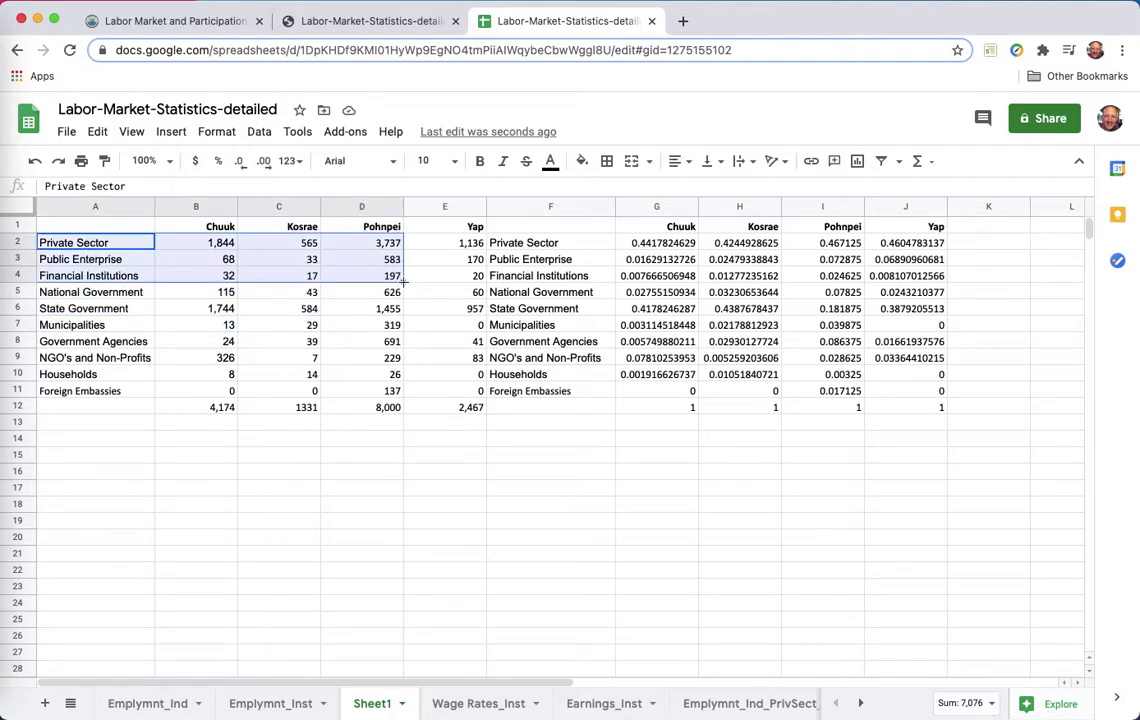
click(583, 162)
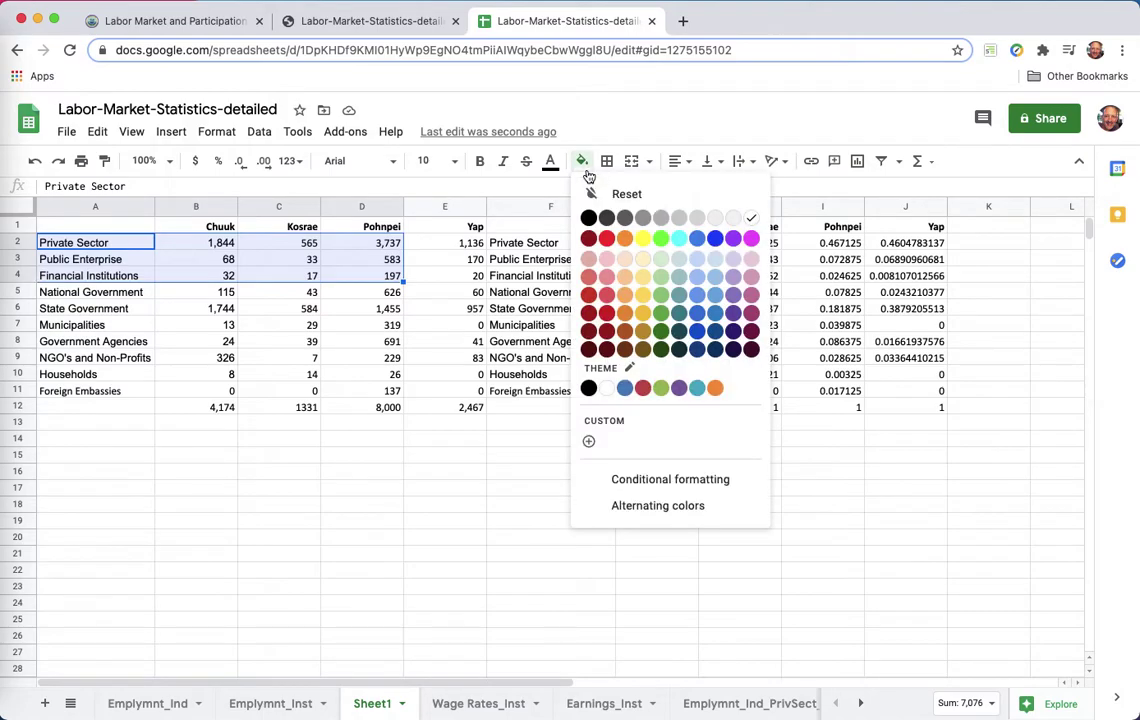
click(660, 260)
click(283, 279)
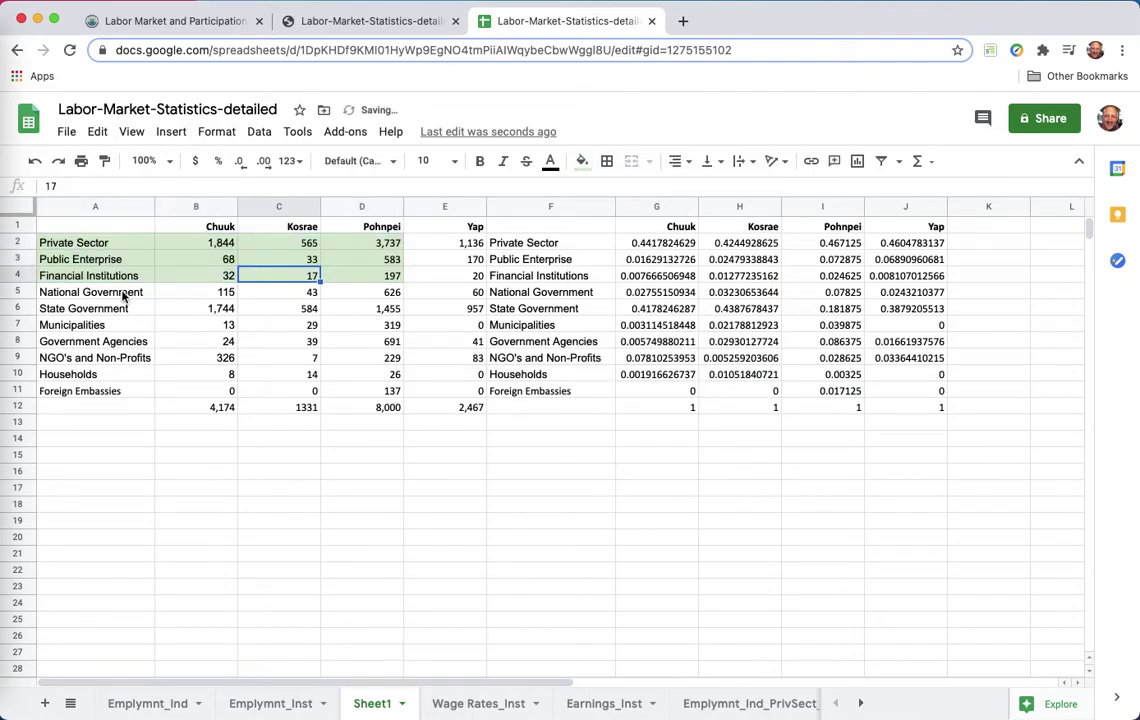
Step: Fill the National Government through Government Agencies rows in A5:D8 with light blue
drag(135, 292, 398, 329)
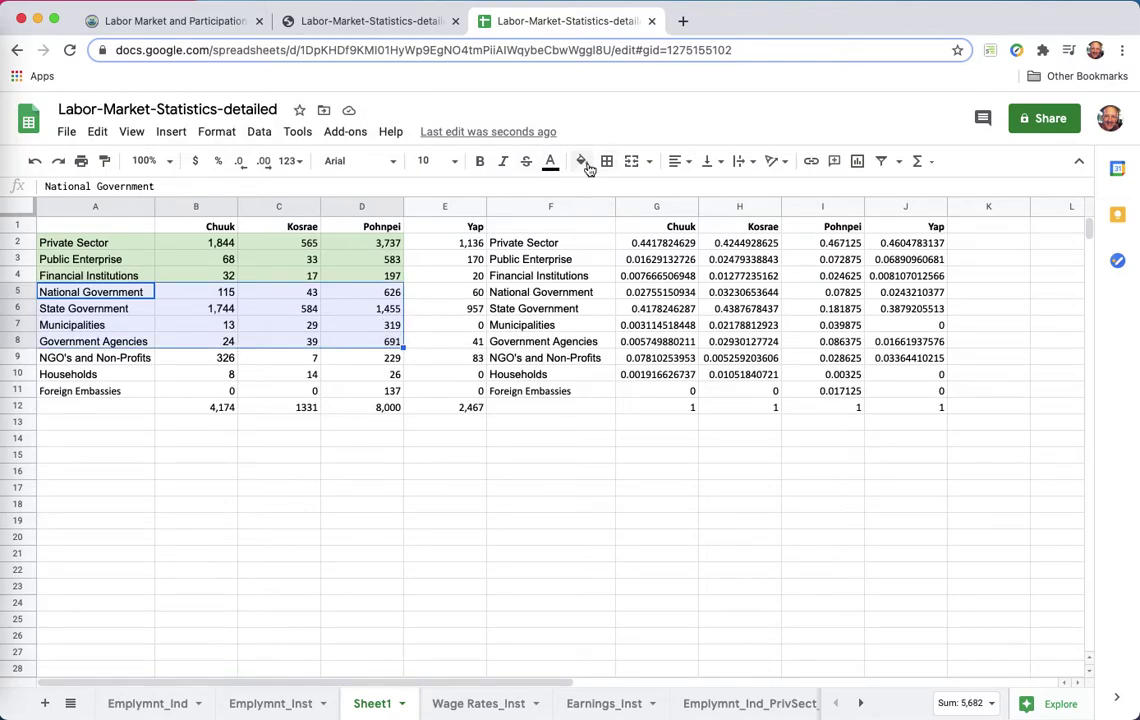
click(584, 165)
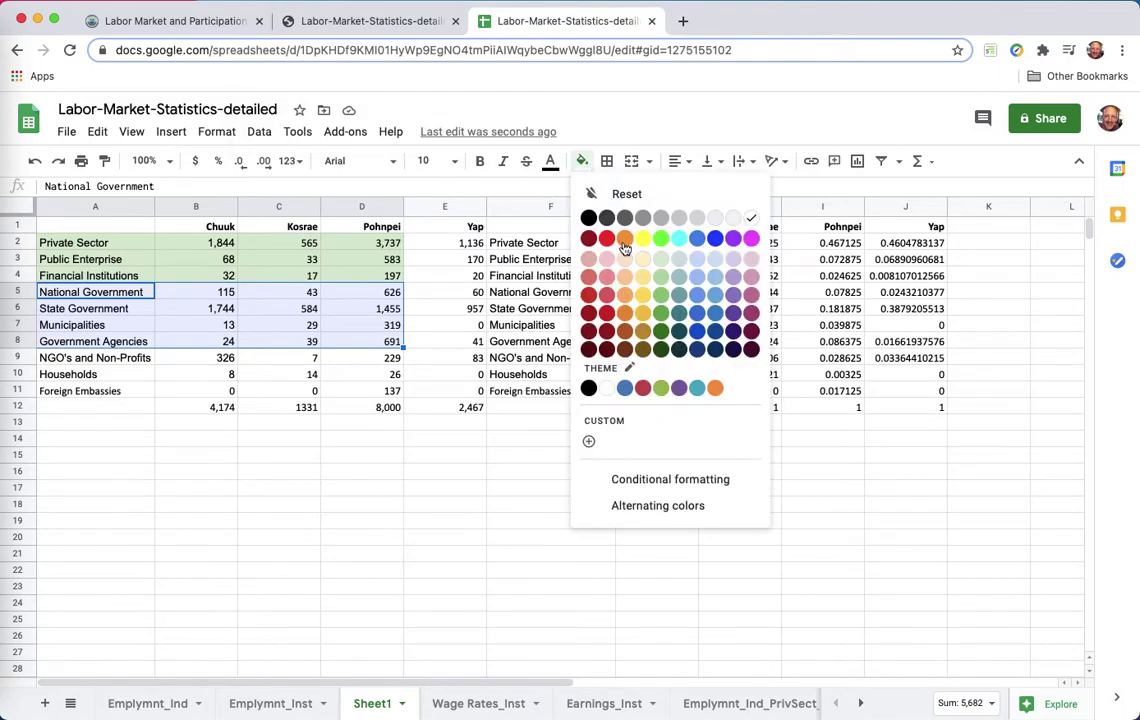
click(700, 260)
click(100, 408)
Step: Fill the NGO's and Non-Profits and Households rows in A9:D10 with light orange
drag(80, 363, 376, 374)
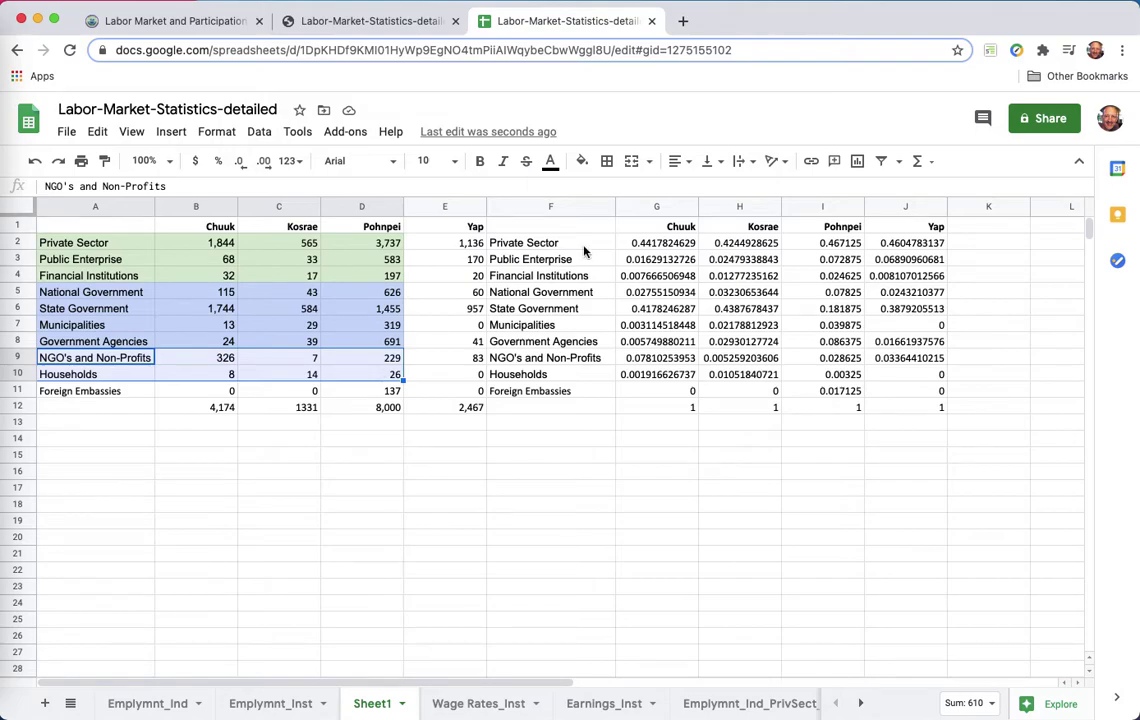
click(582, 161)
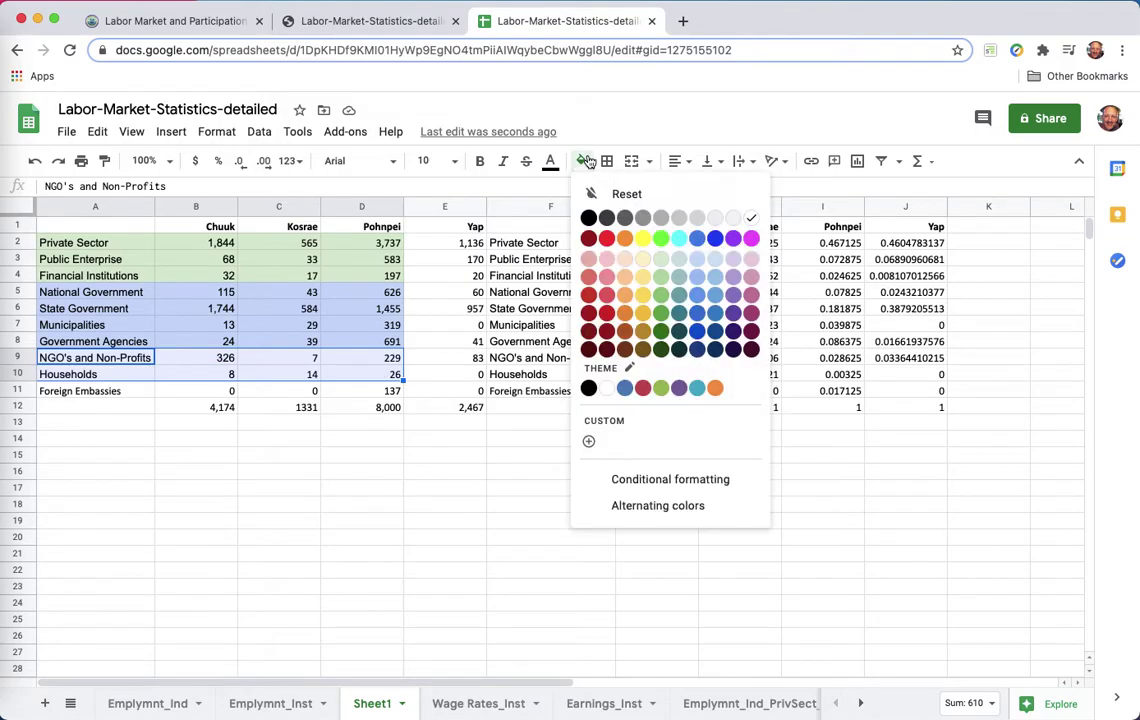
click(625, 262)
click(362, 407)
click(184, 473)
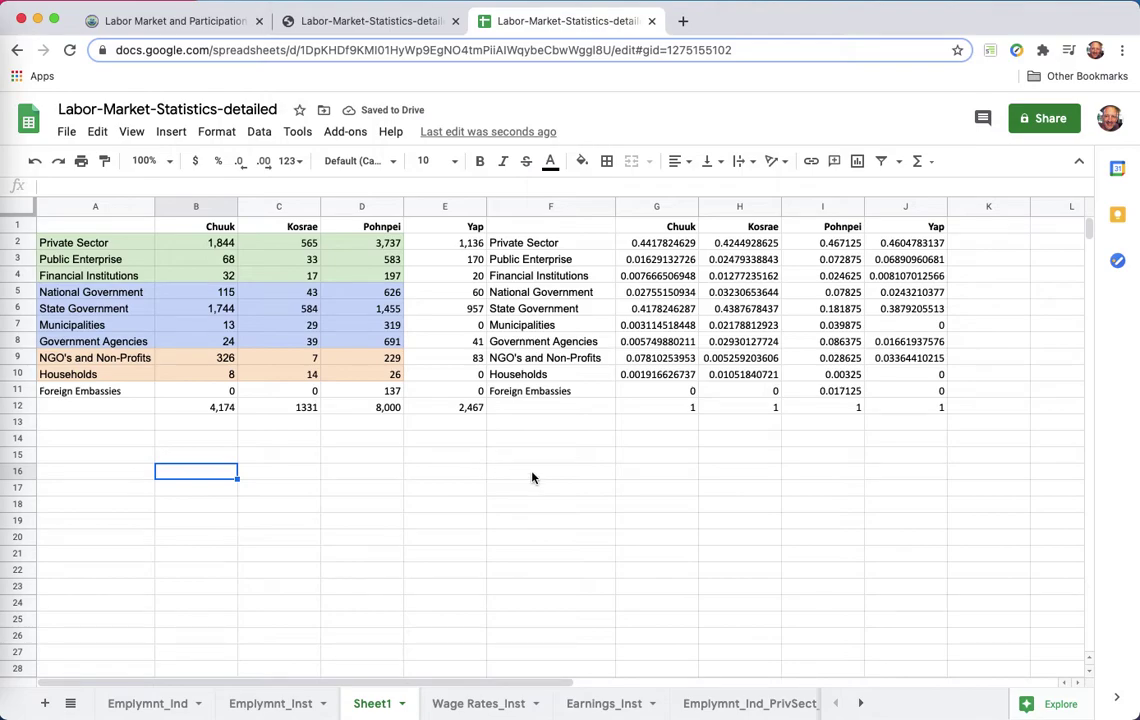
Step: Copy the state headings from G1:J1 to G15:J15
click(660, 226)
drag(741, 229, 903, 218)
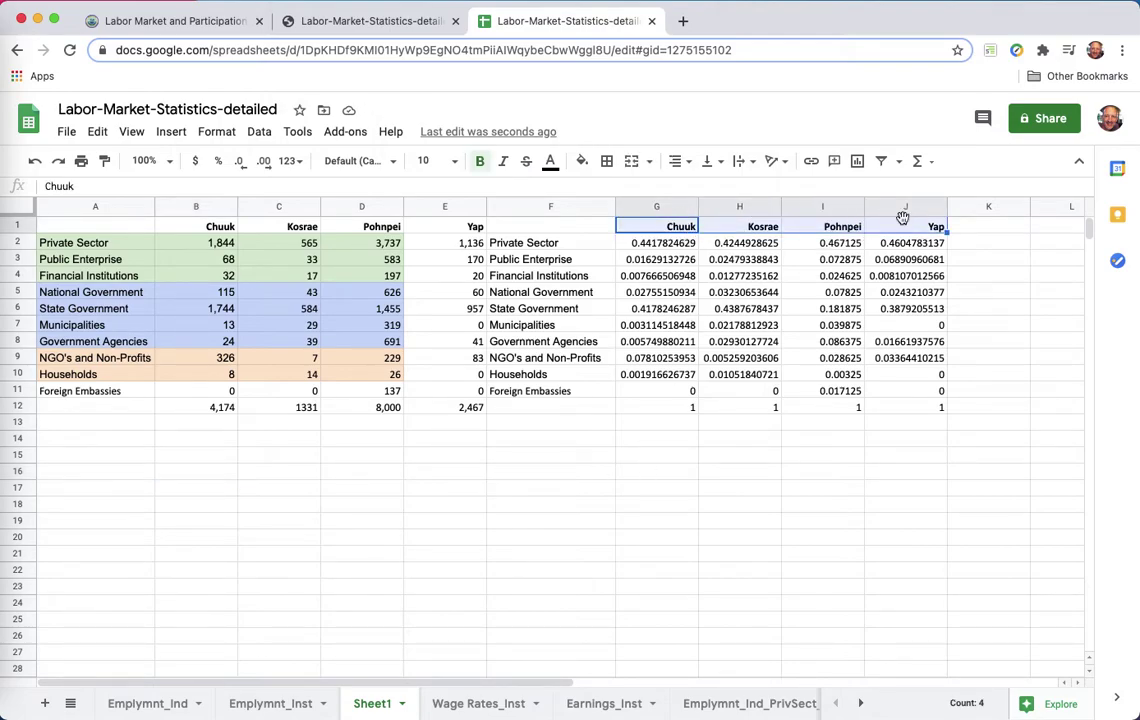
key(ctrl+c)
click(655, 457)
key(ctrl+v)
Step: Enter the row labels Private, Governmental and Other in F16:F18 beneath the copied state headings
click(560, 474)
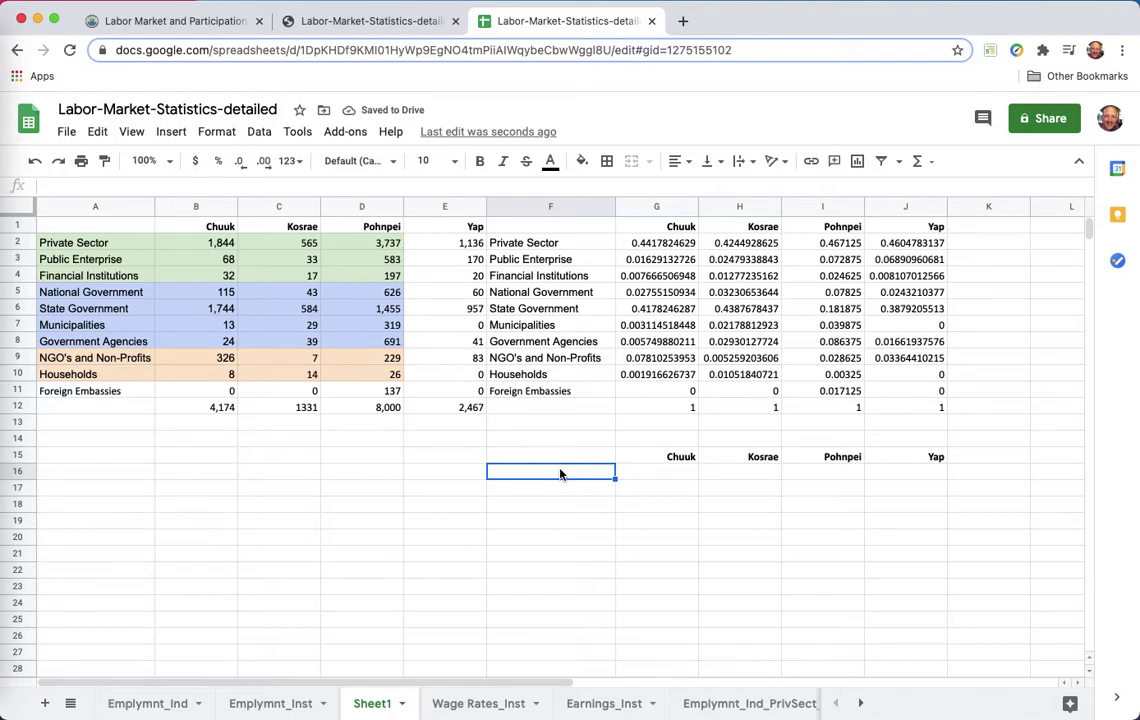
text(Priva)
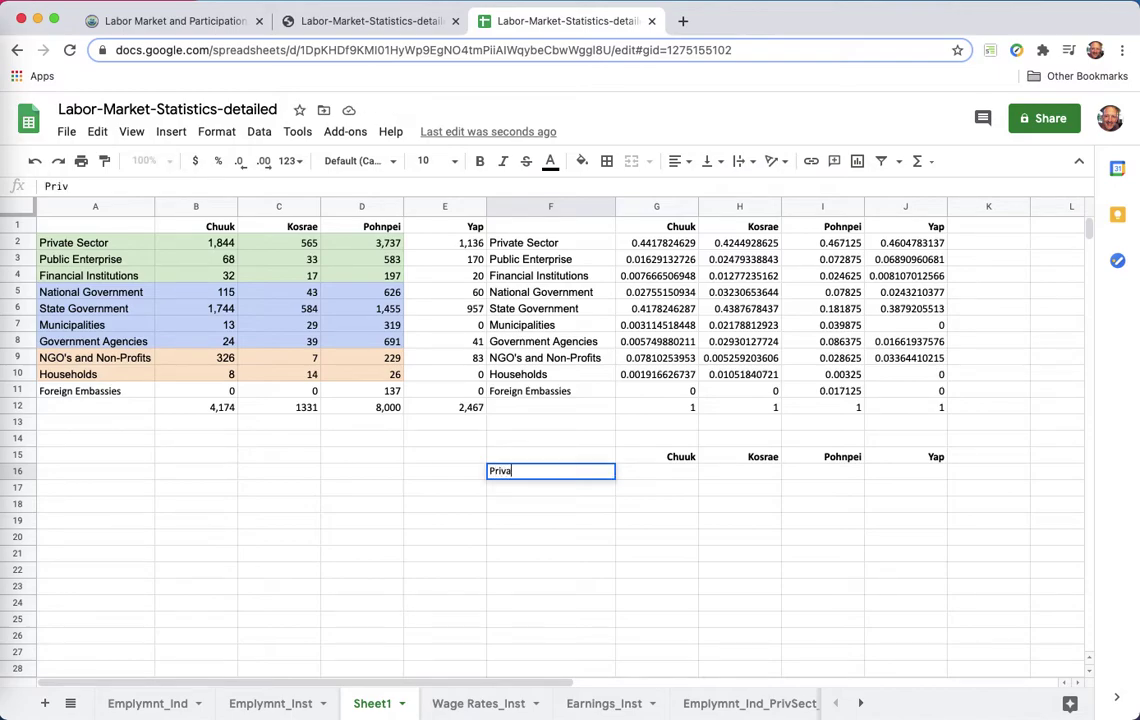
text(t3)
key(Return)
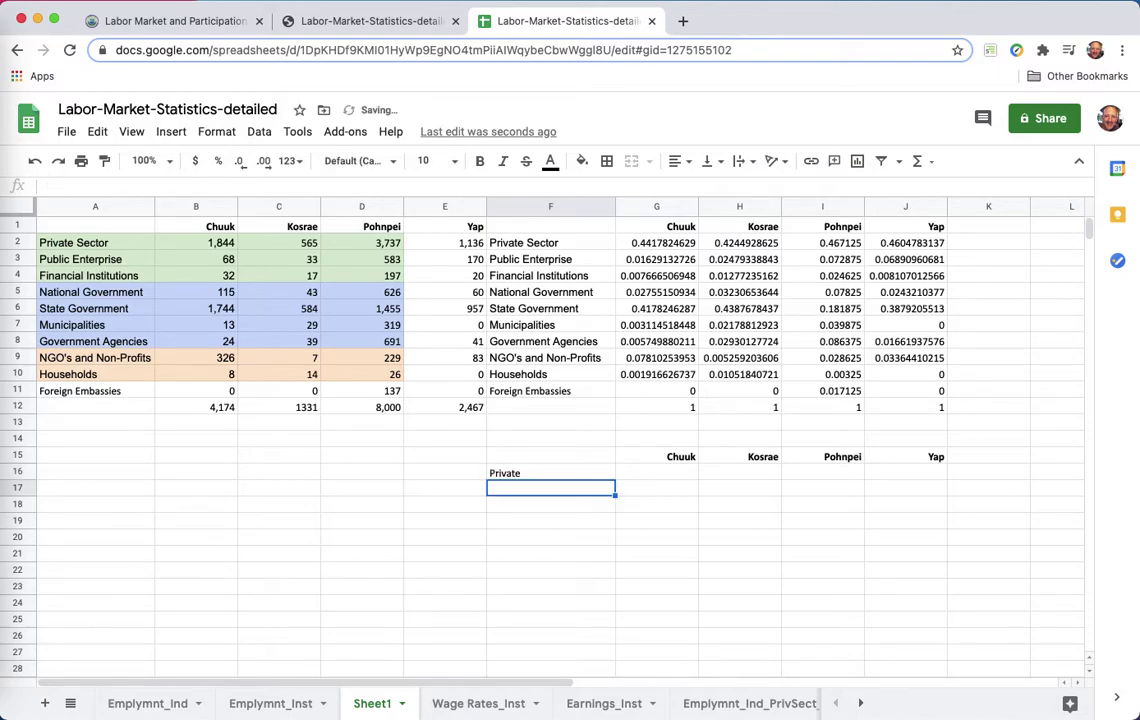
text(Governmenta)
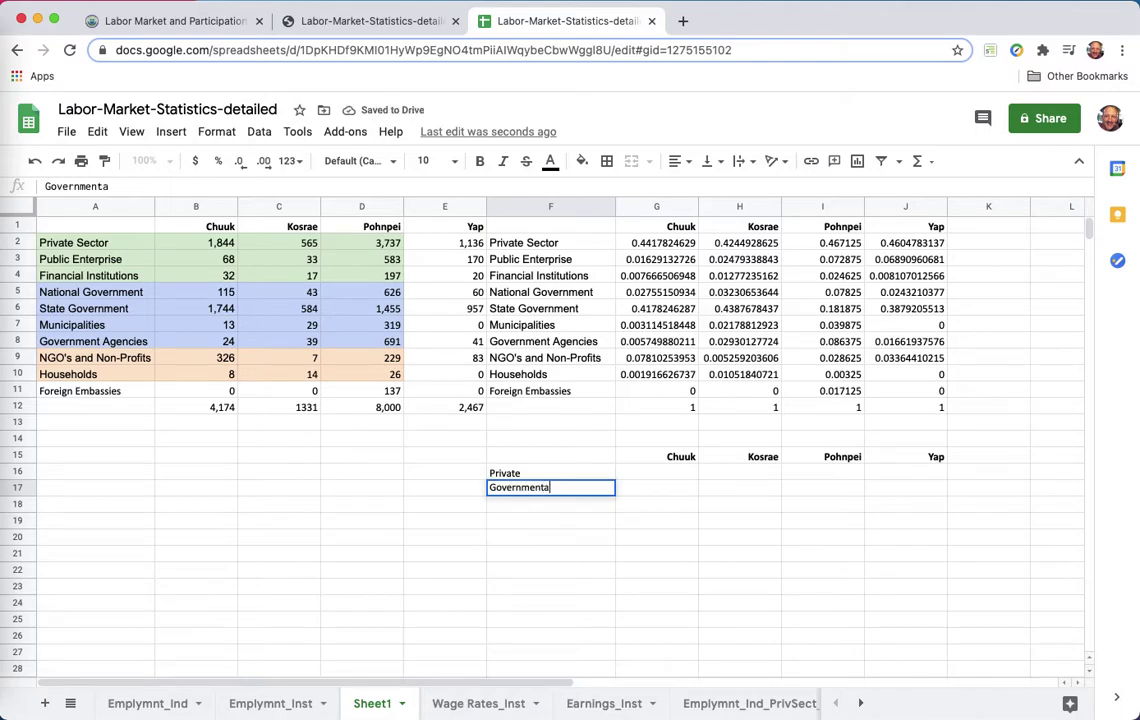
text(l)
key(Return)
text(Other)
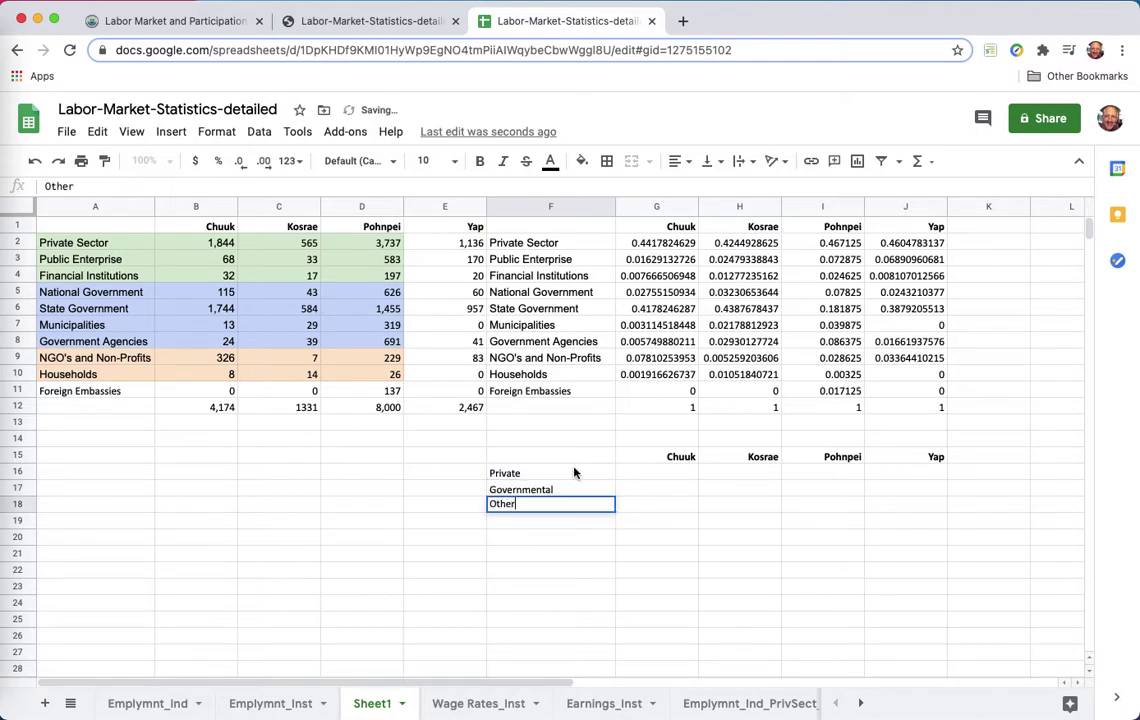
Step: Enter a SUM of G2:G4 in G16 for Chuuk's Private share
click(562, 472)
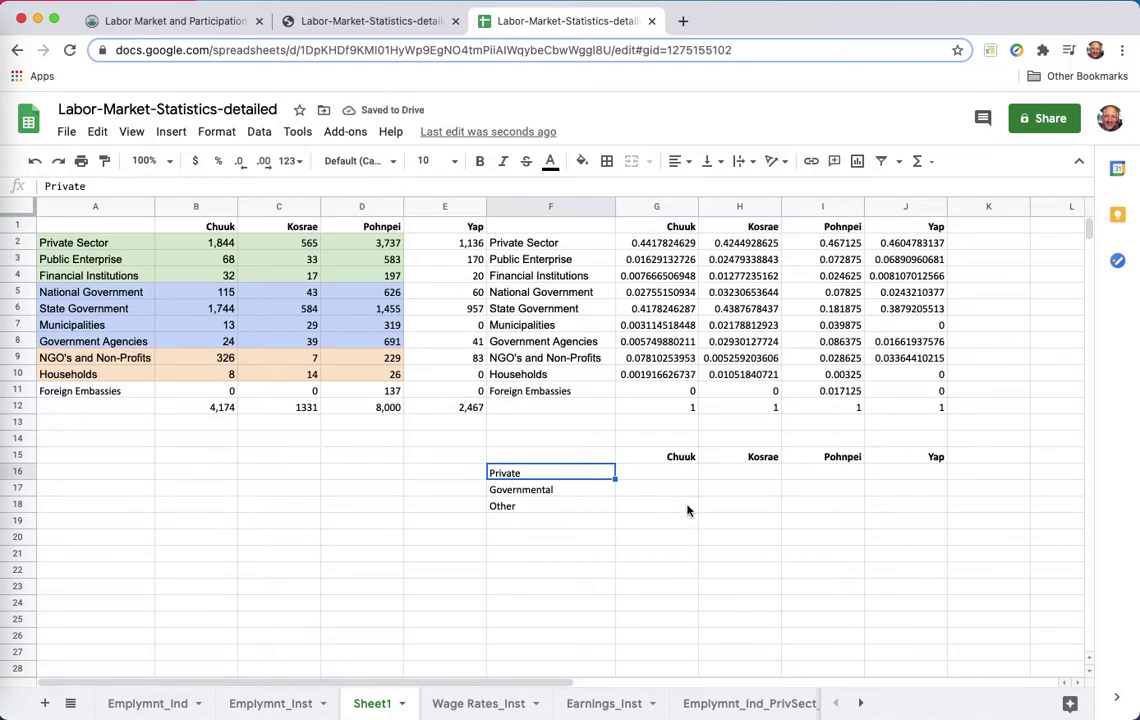
click(683, 476)
text(=sum)
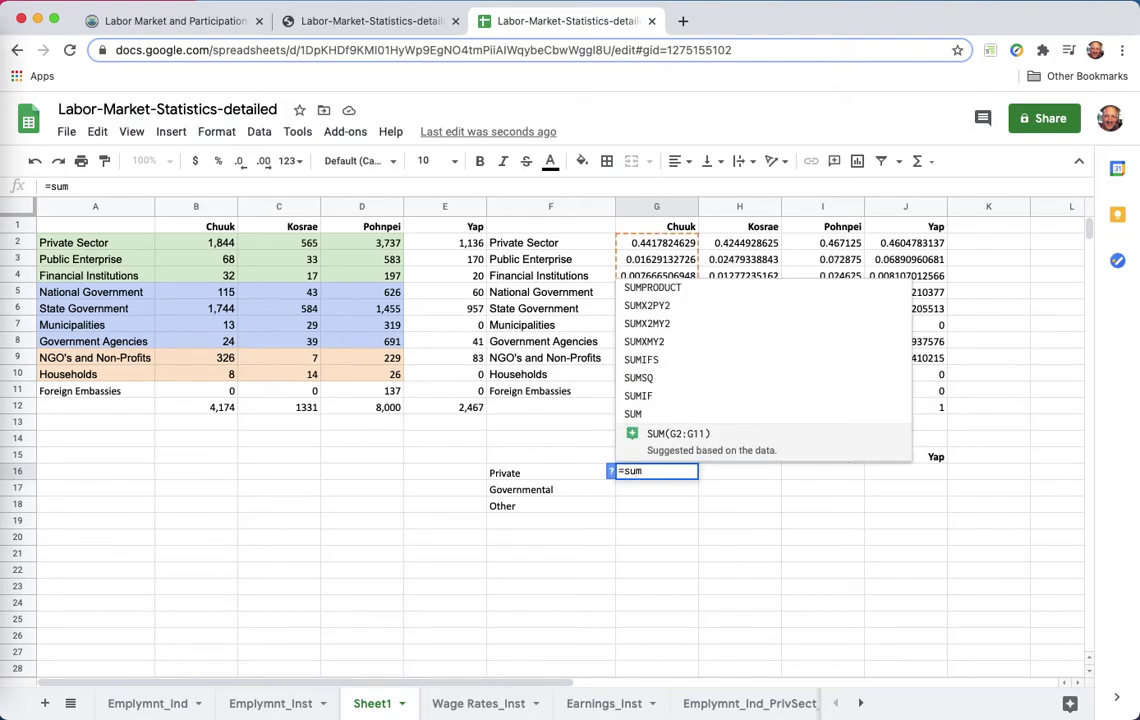
text(()
drag(665, 245, 663, 280)
text())
key(Return)
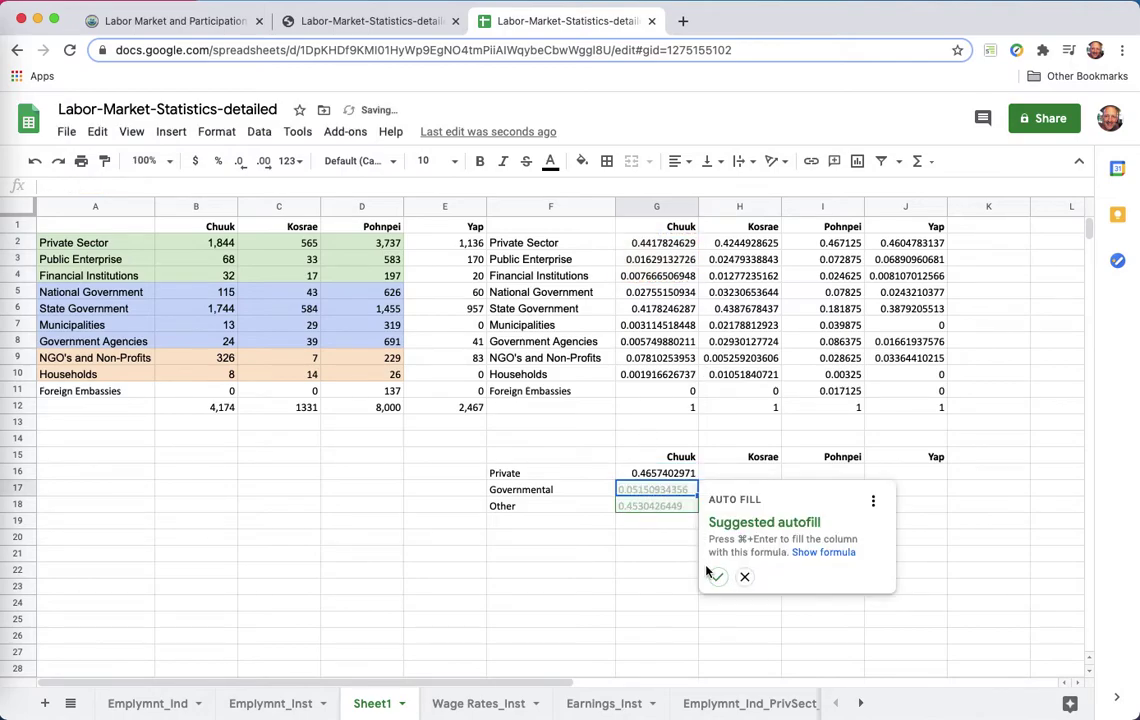
Step: Accept the suggested autofill for G17:G18 and copy the three Chuuk formulas across to the Kosrae column
click(717, 577)
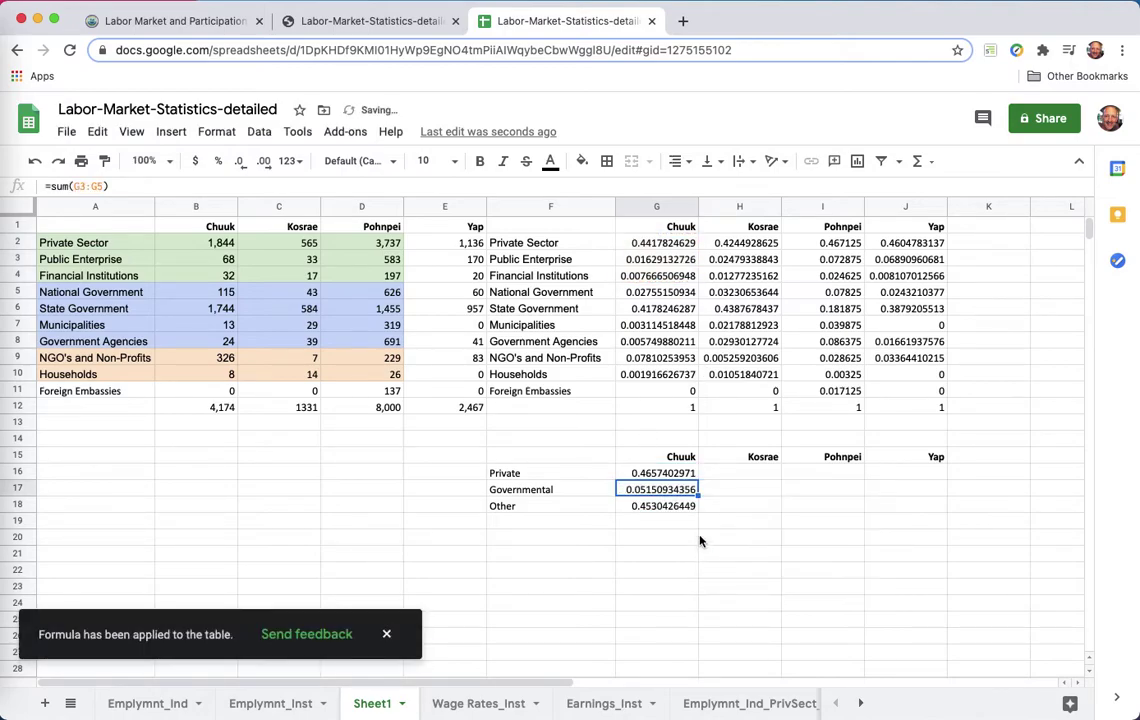
drag(669, 473, 700, 512)
Step: Replace the formula in G17 with a SUM of G5:G8 for Chuuk's Governmental share
click(673, 491)
text(=sum()
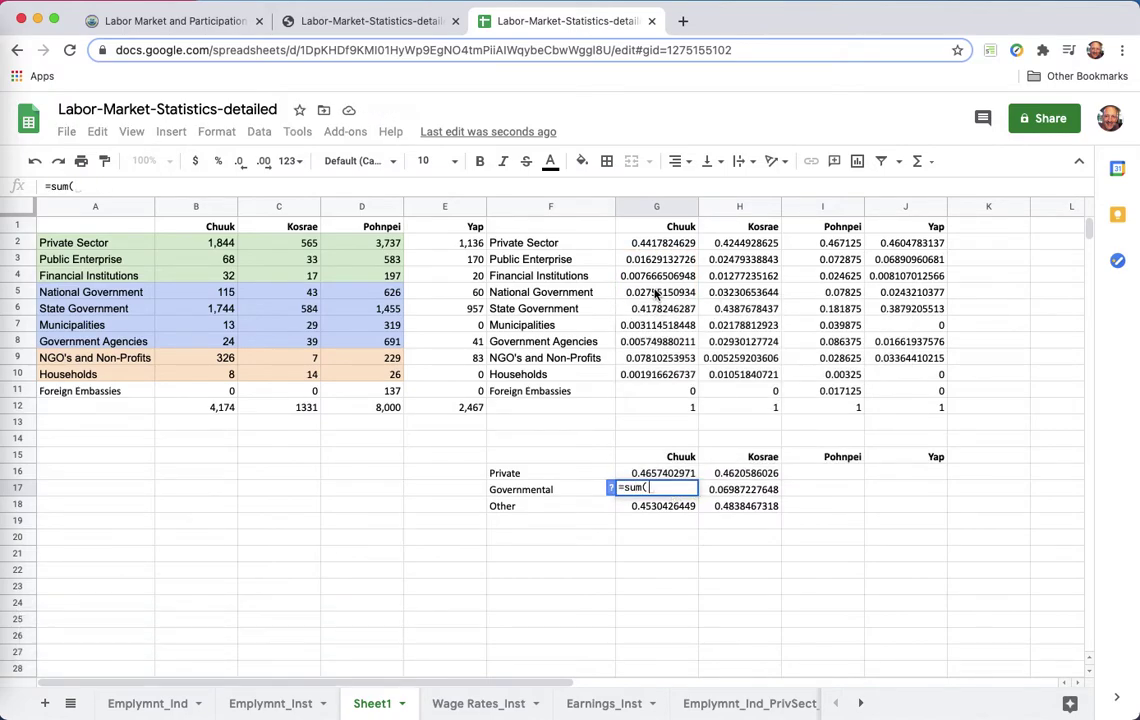
drag(656, 291, 657, 343)
key(Return)
Step: Enter a SUM of G9:G10 in G18 for Chuuk's Other share and fill G16:G18 across to column J
text(=sum)
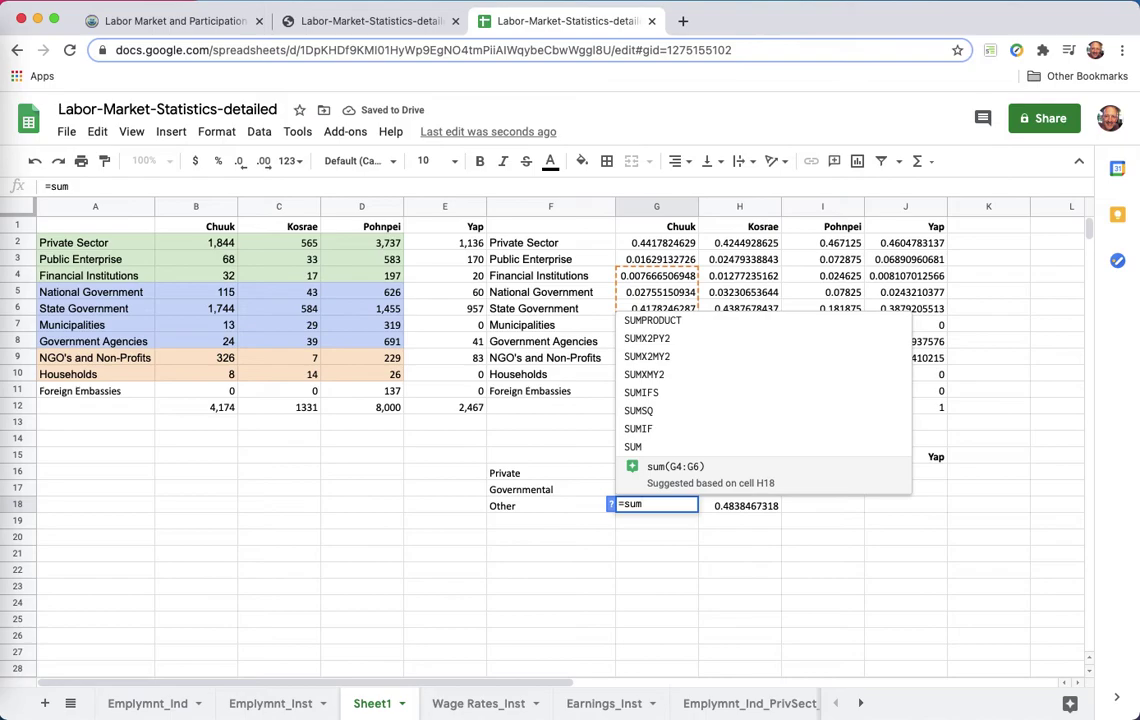
text(()
click(676, 376)
drag(672, 359, 676, 372)
key(Return)
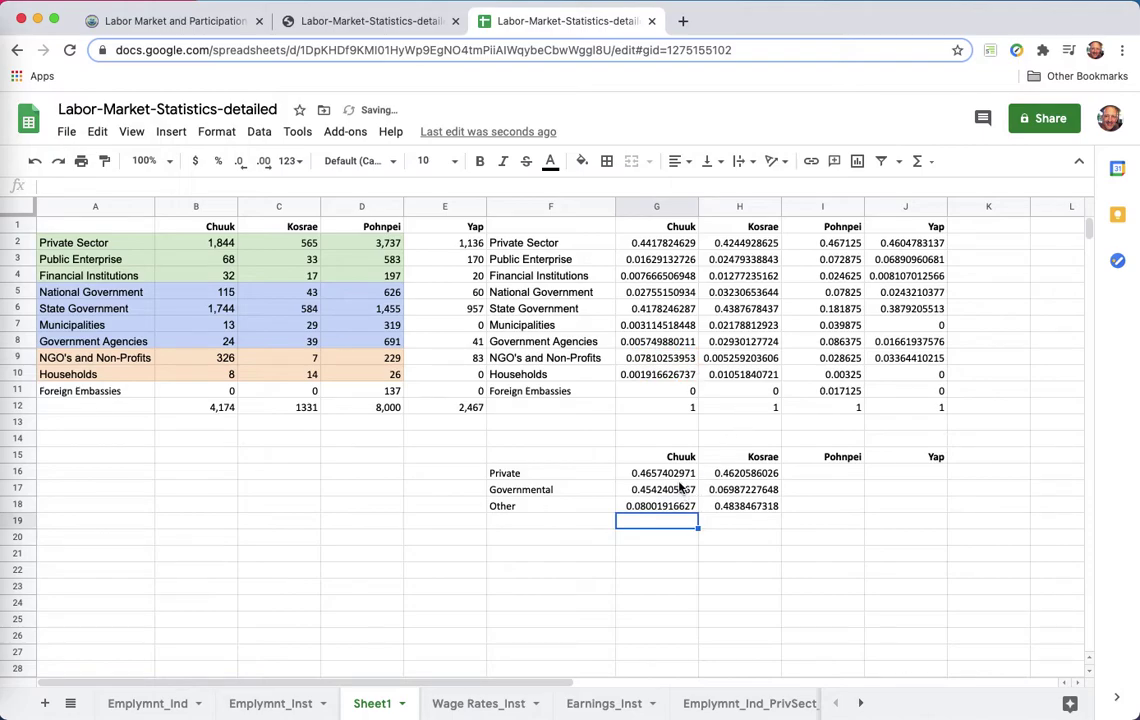
drag(662, 473, 878, 496)
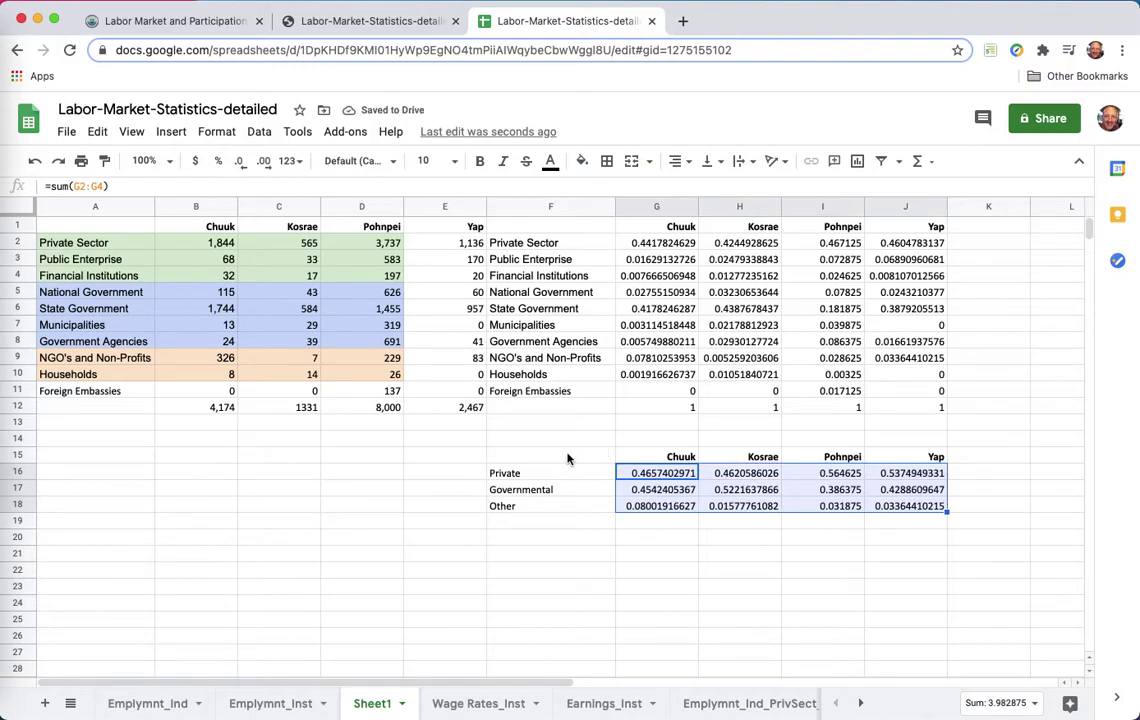
Step: Insert a column chart of F15:J18 with rows and columns switched so the states form the x-axis
drag(565, 455, 905, 506)
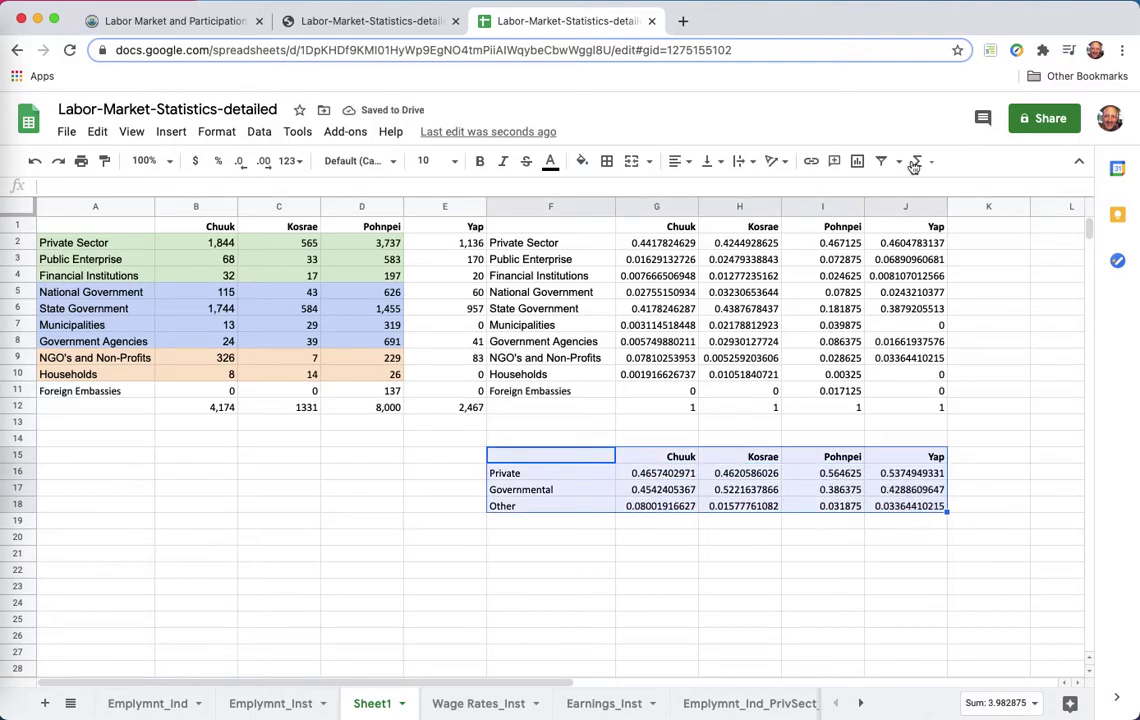
click(855, 161)
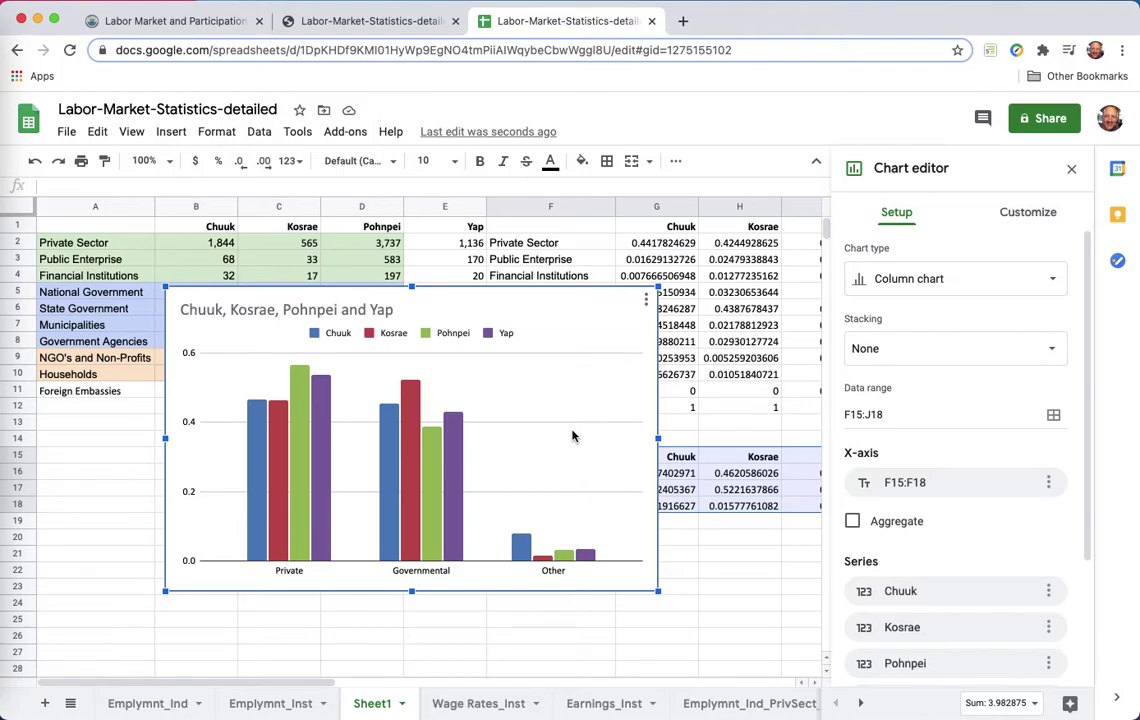
scroll(914, 572, down, 4)
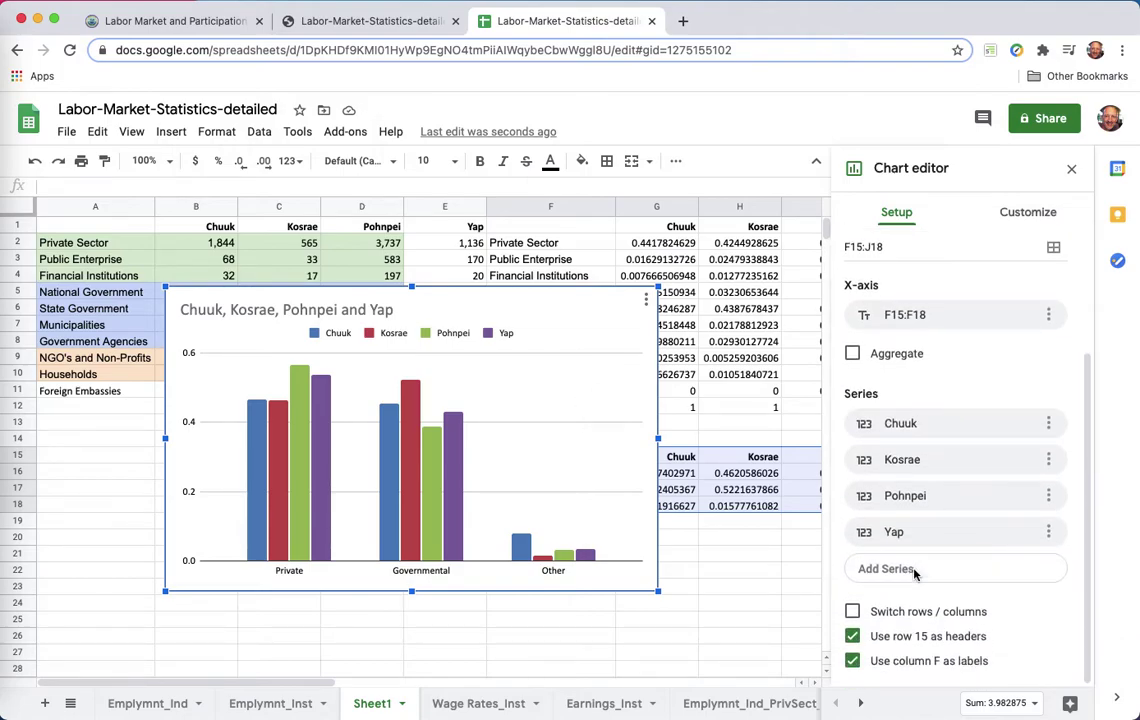
click(908, 614)
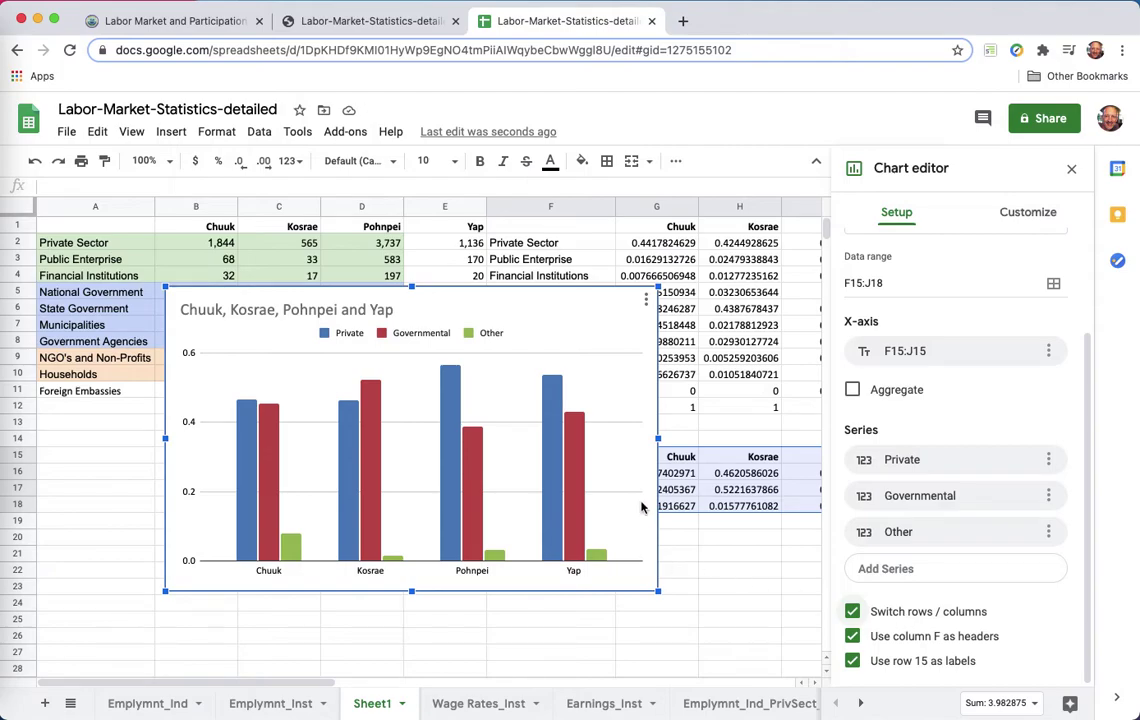
click(889, 612)
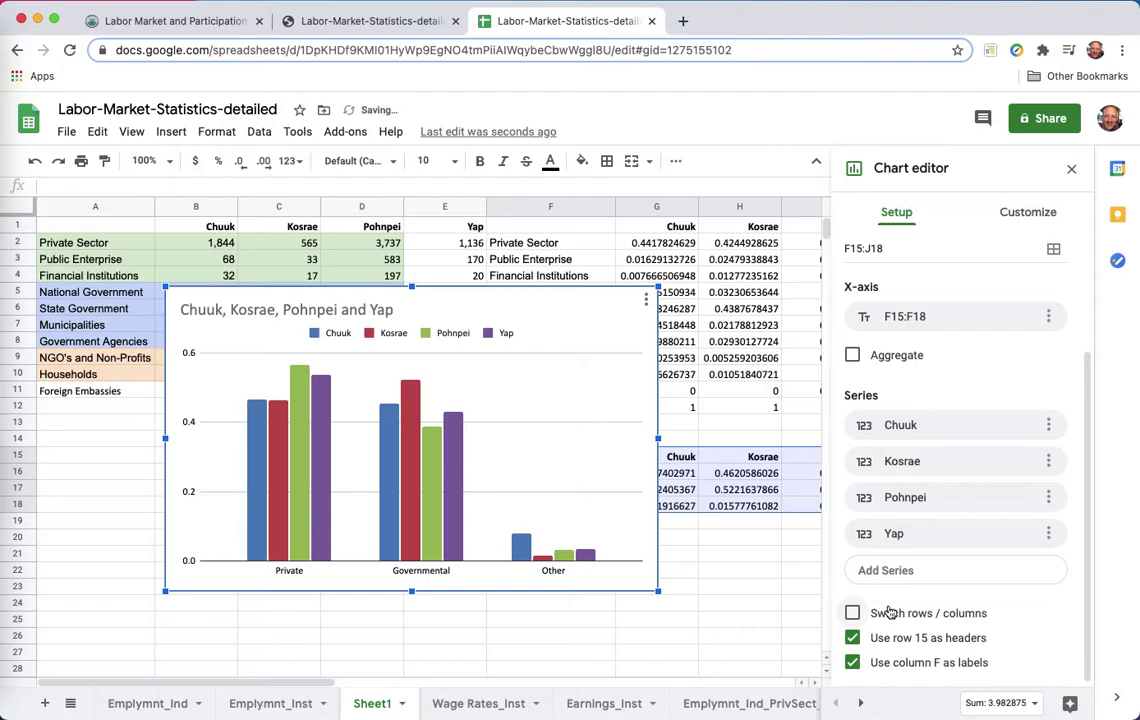
click(889, 612)
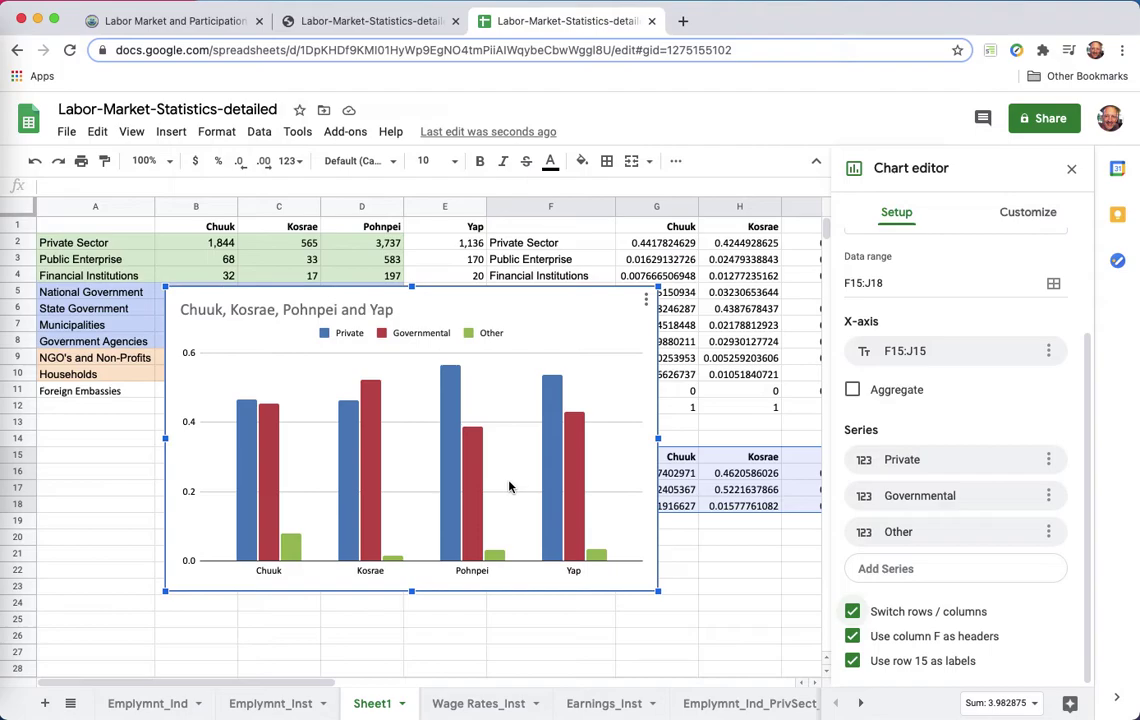
Step: Recolor the chart's Governmental series medium blue
click(368, 440)
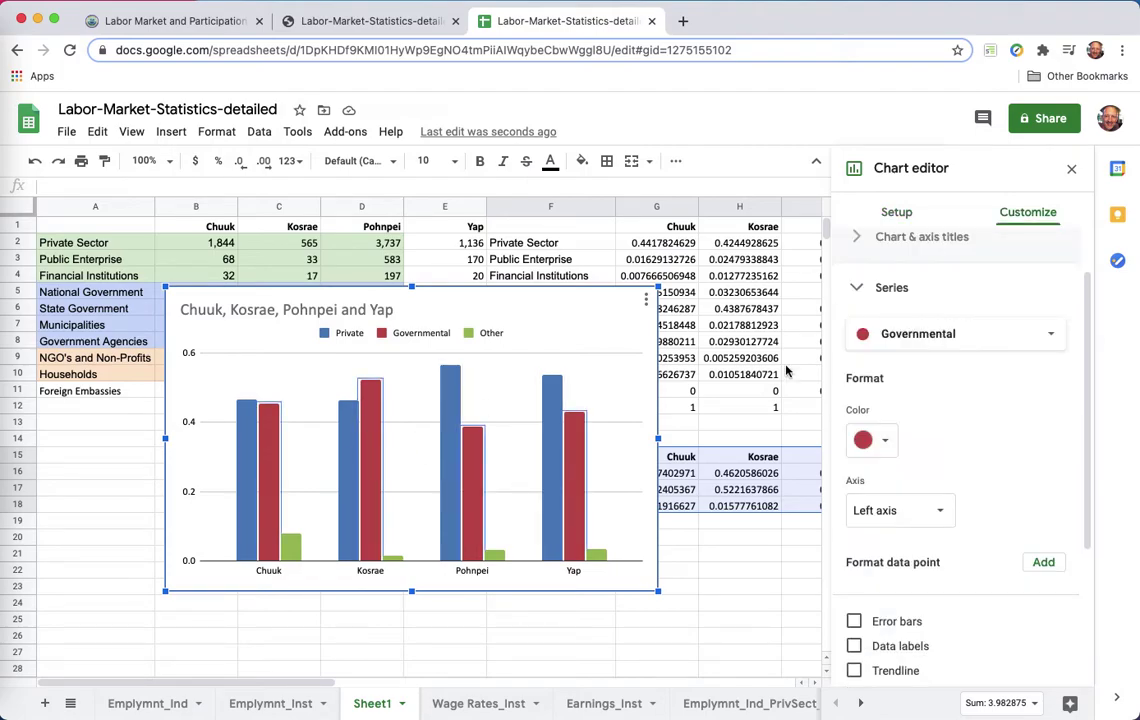
click(940, 336)
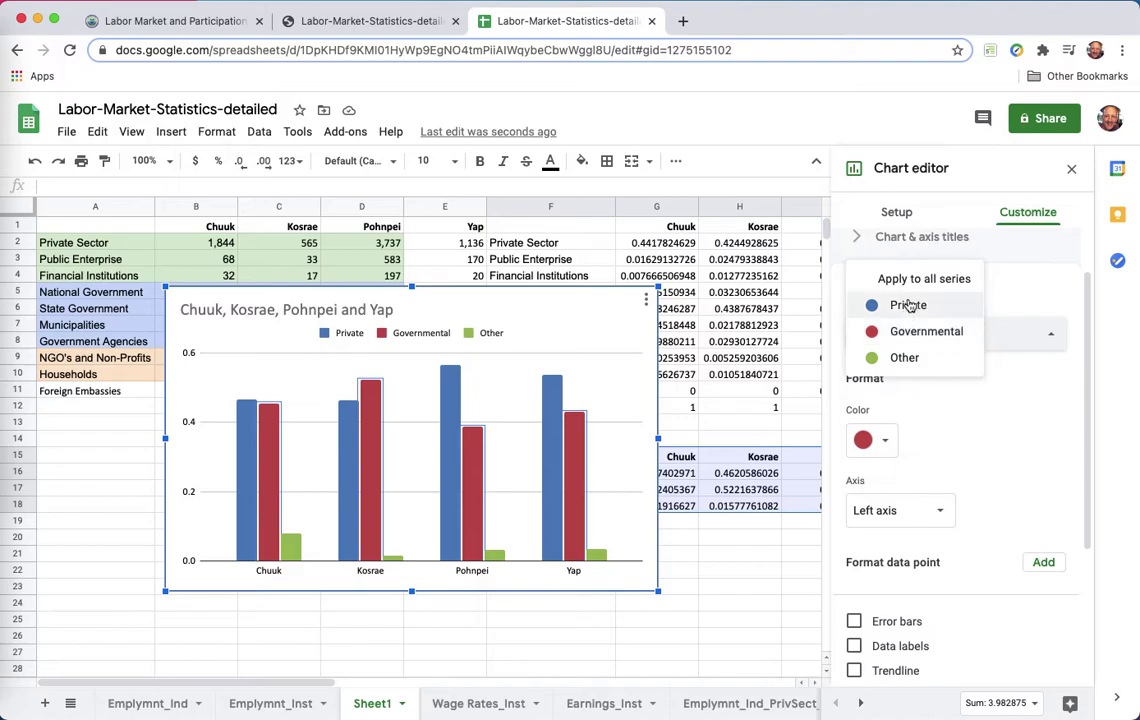
click(945, 331)
click(884, 441)
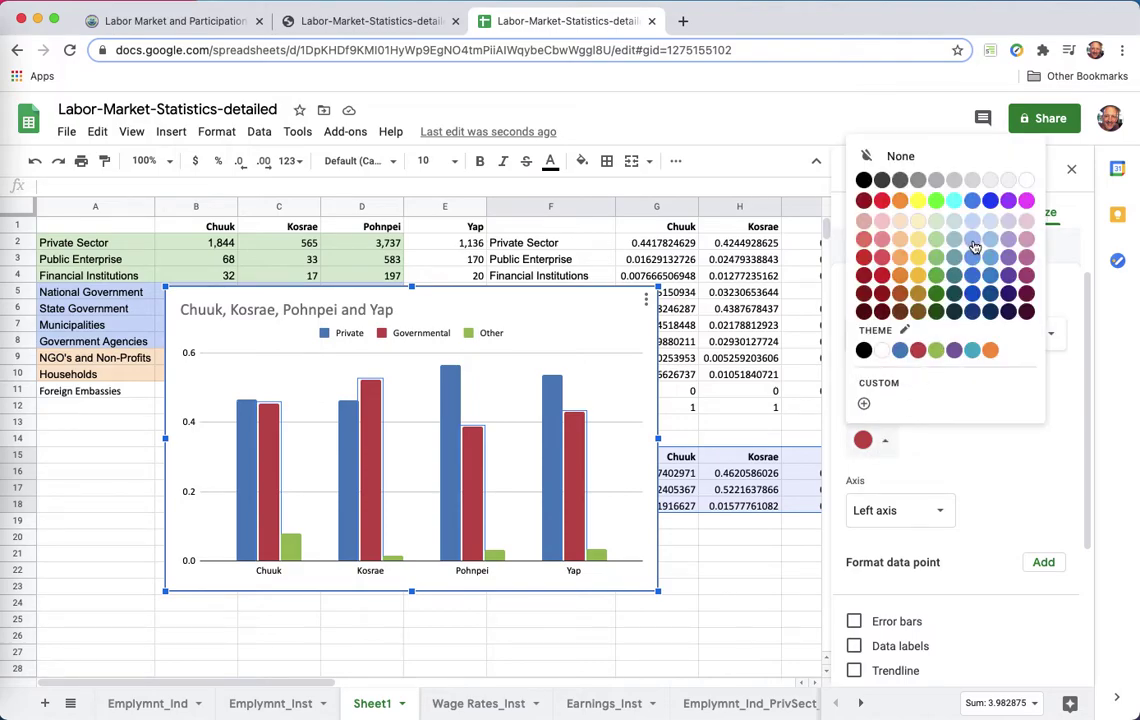
click(373, 458)
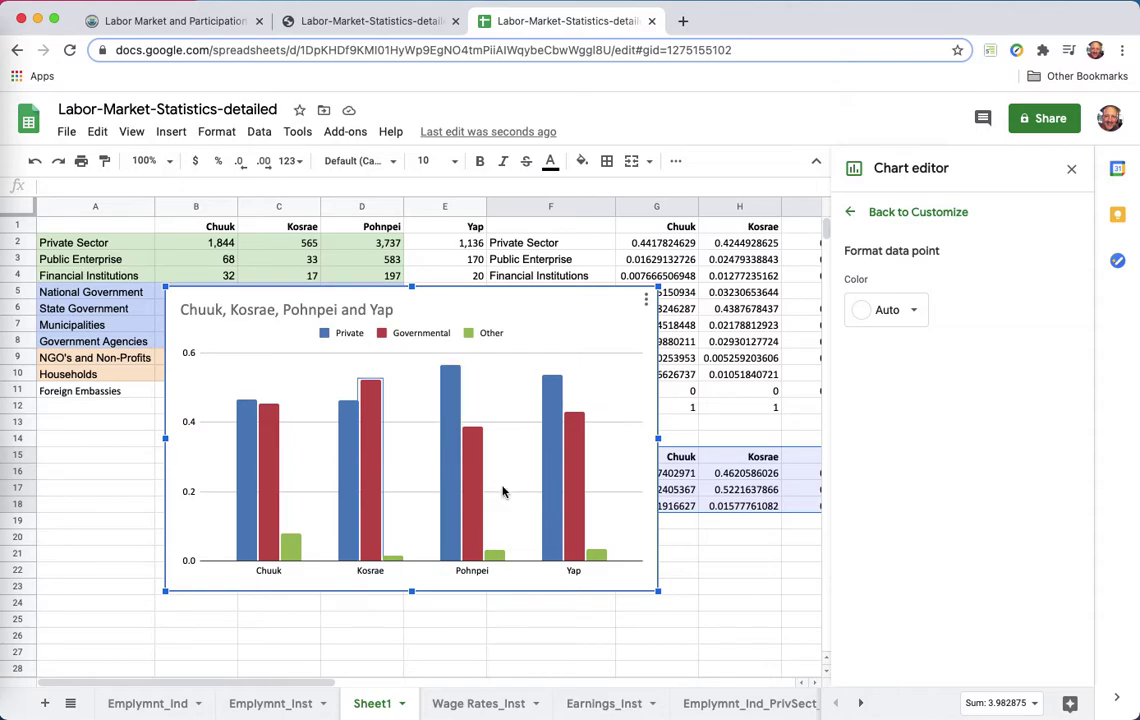
click(504, 491)
click(371, 462)
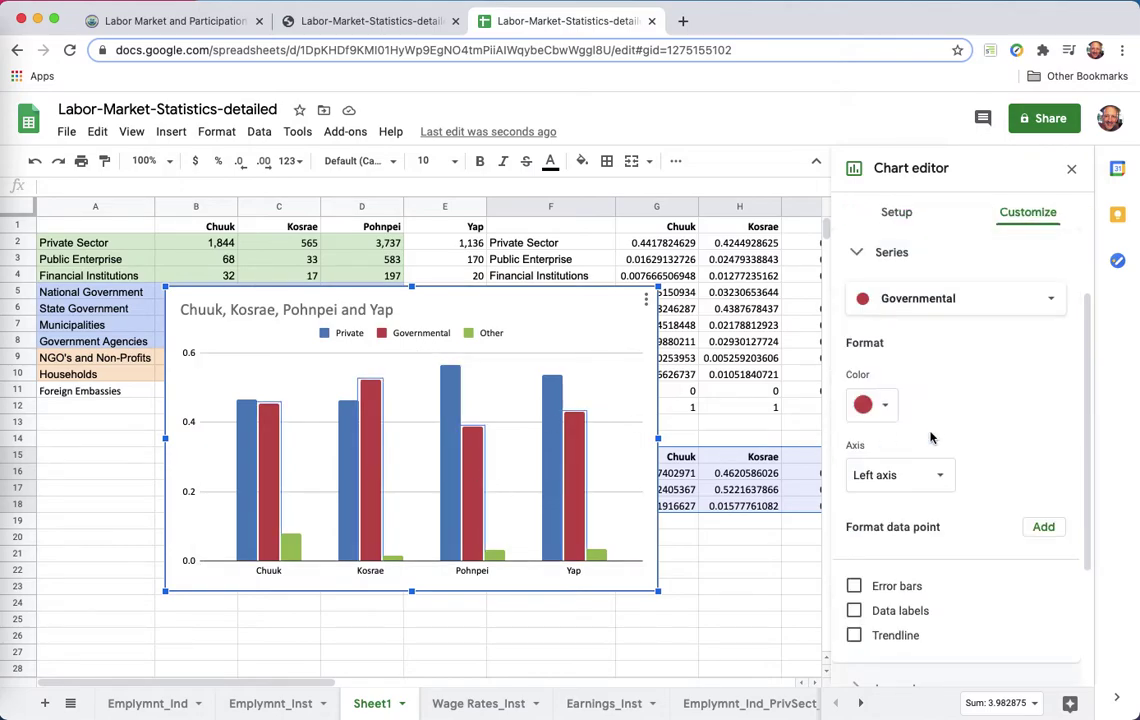
click(880, 406)
click(972, 527)
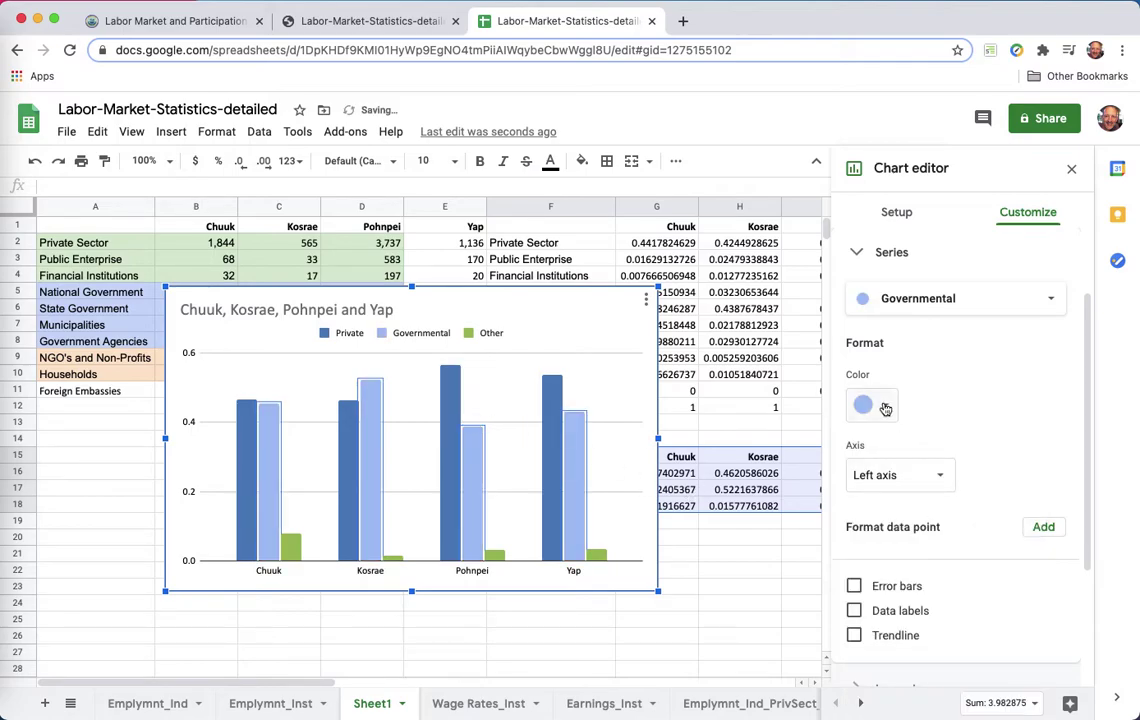
click(883, 406)
click(970, 545)
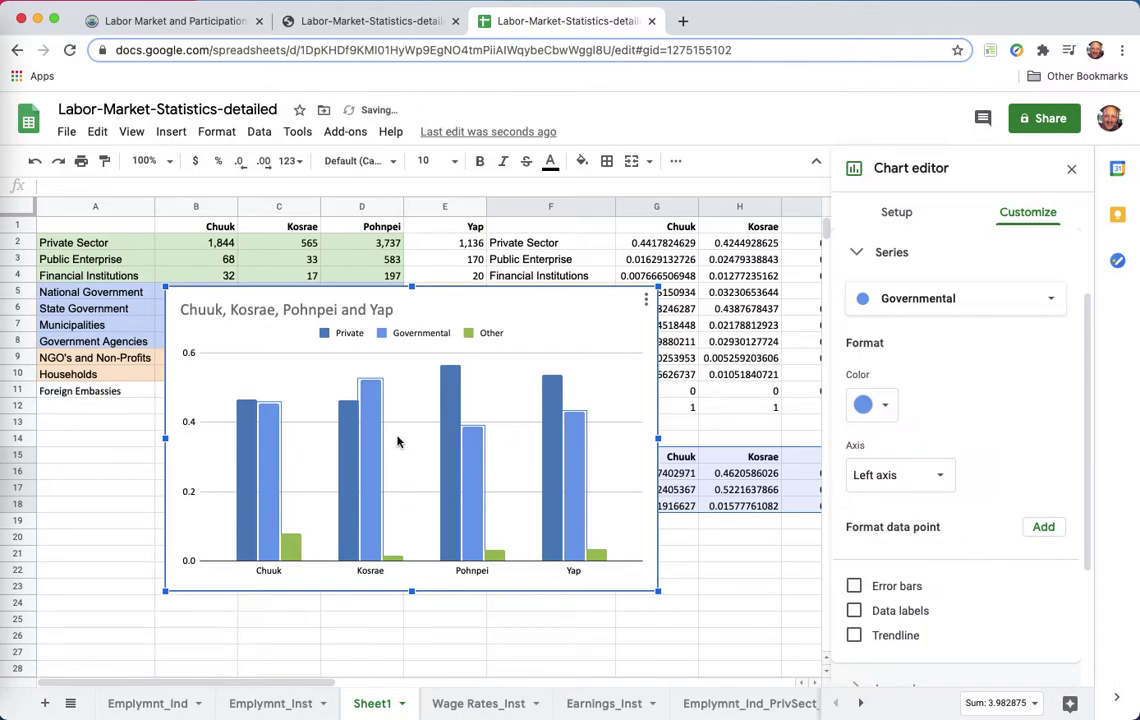
Step: Recolor the chart's Private series dark green and its Other series light orange
click(350, 475)
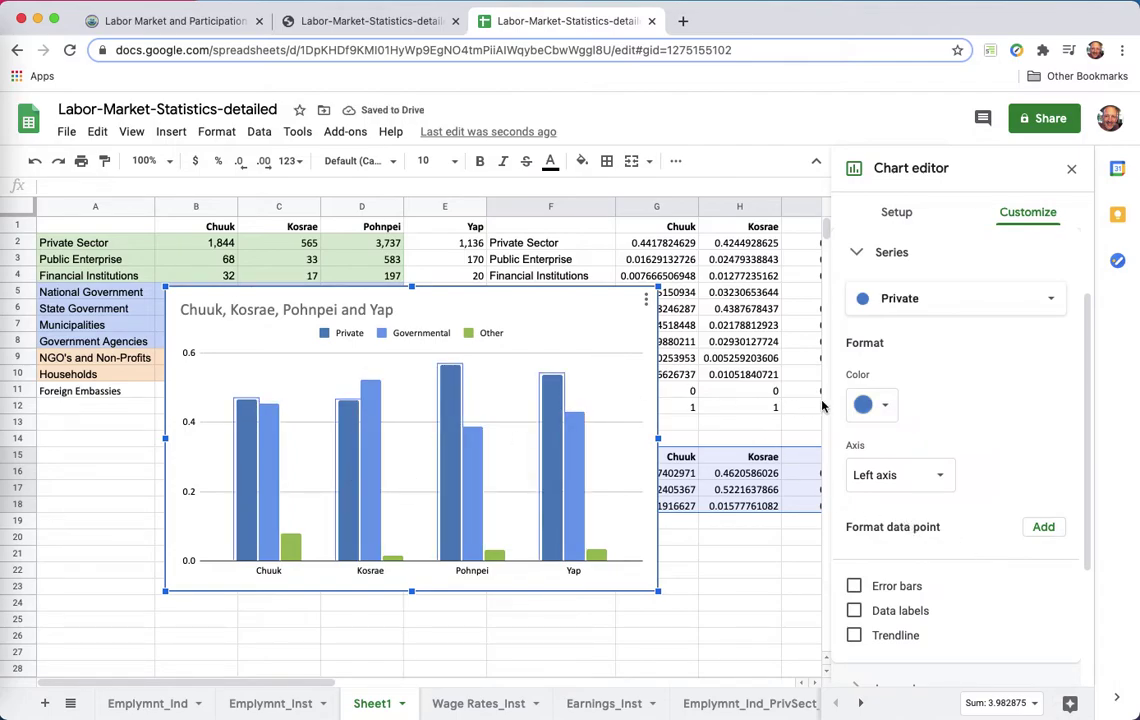
click(890, 407)
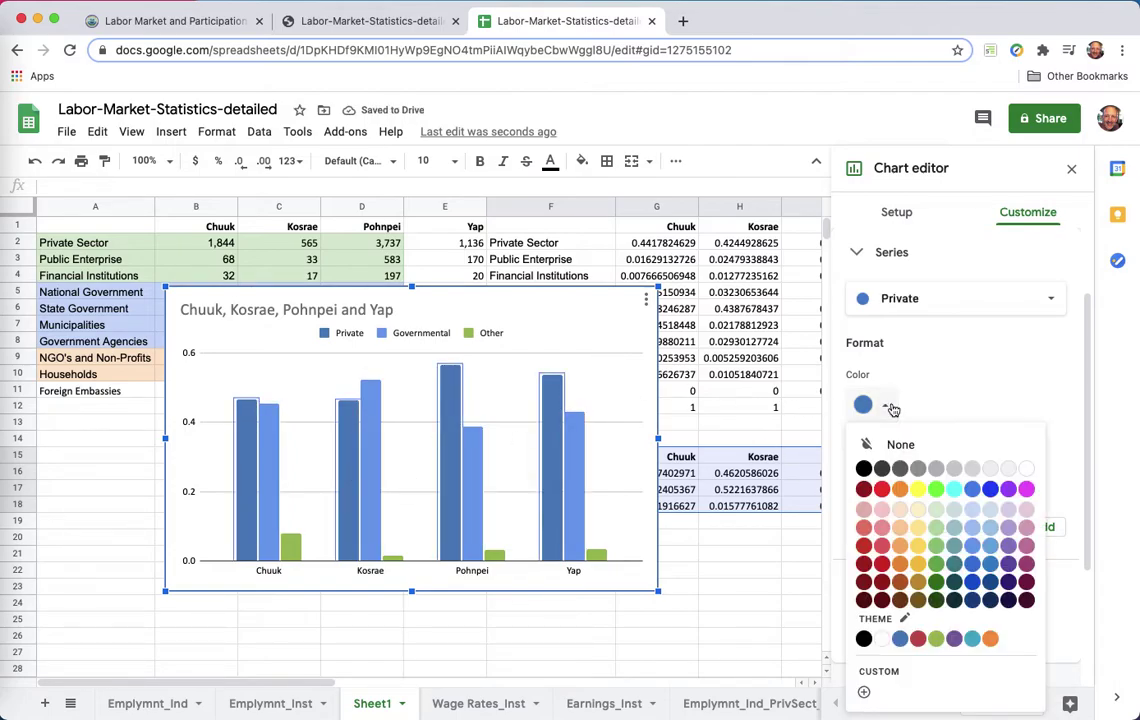
click(938, 583)
click(291, 552)
click(870, 404)
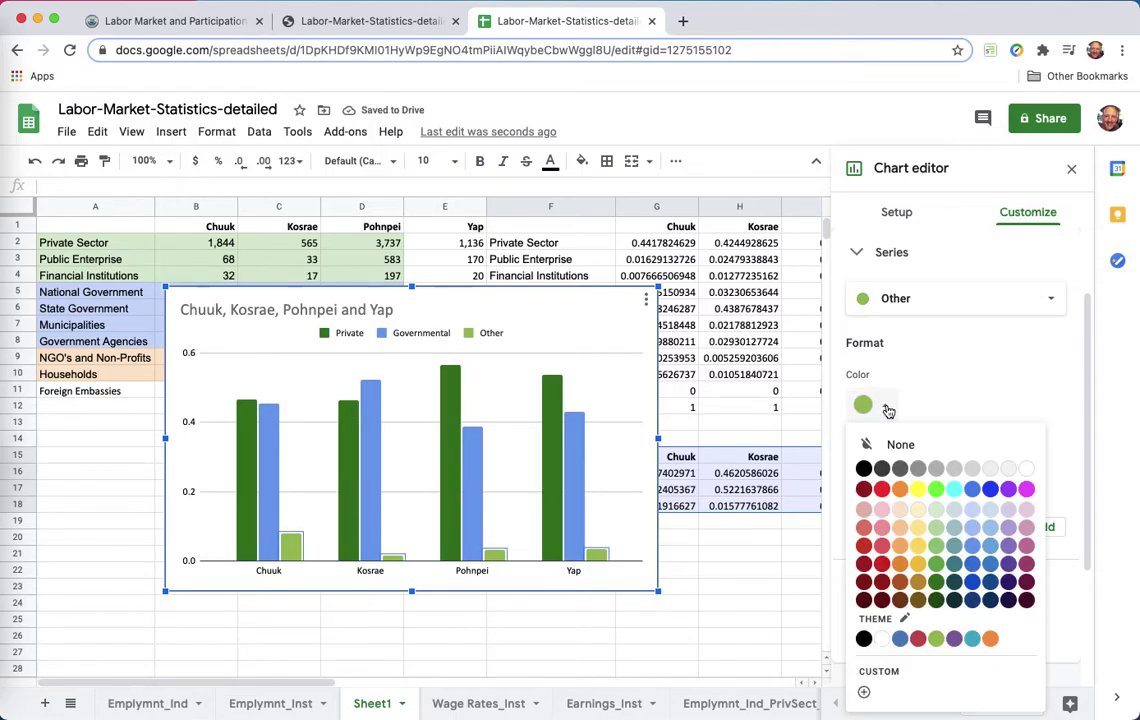
click(902, 547)
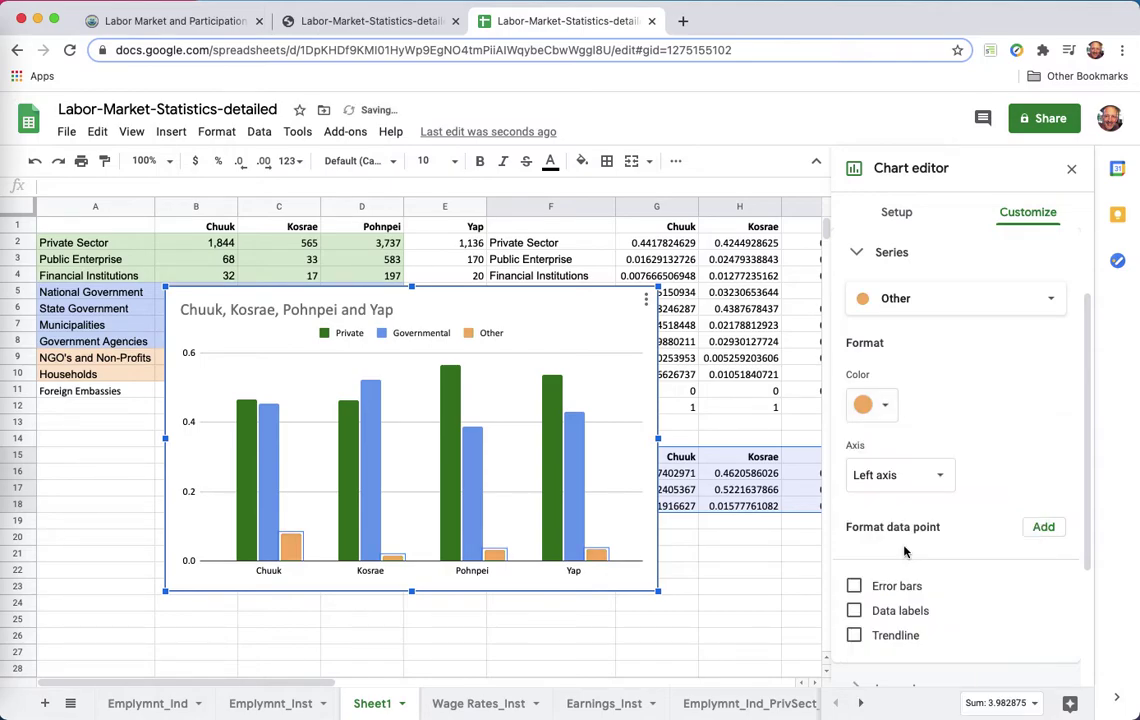
Step: Move the chart to the sheet's first columns, over rows 4 to 22
click(641, 543)
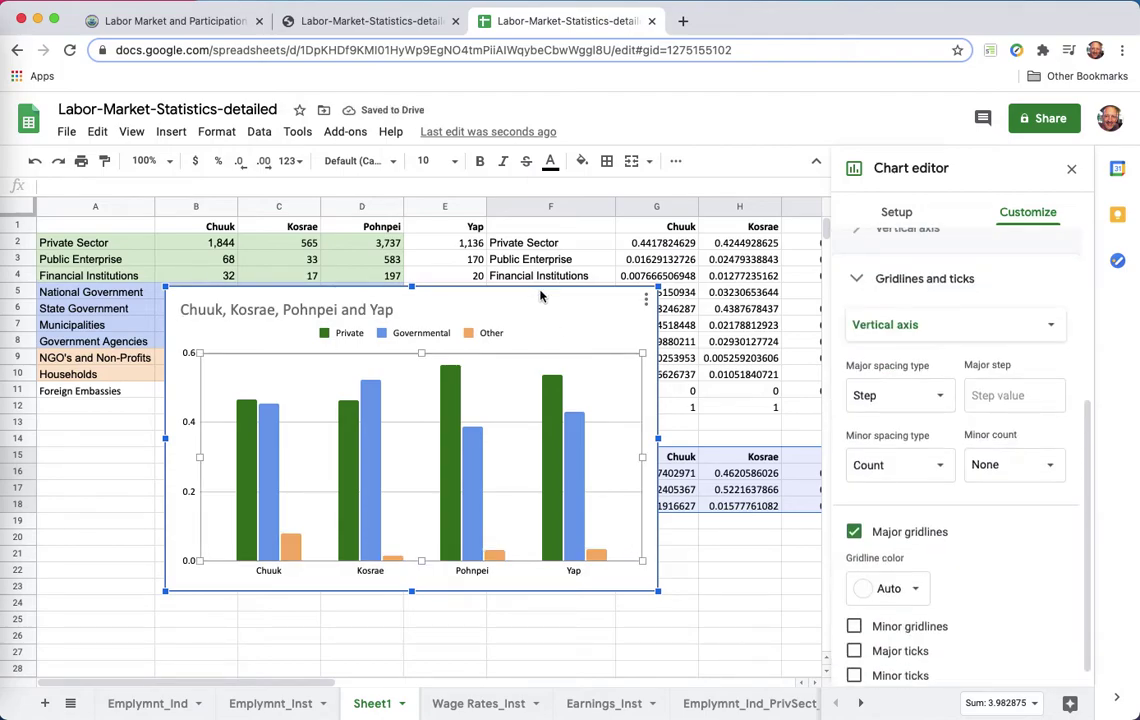
drag(540, 295, 472, 353)
click(298, 463)
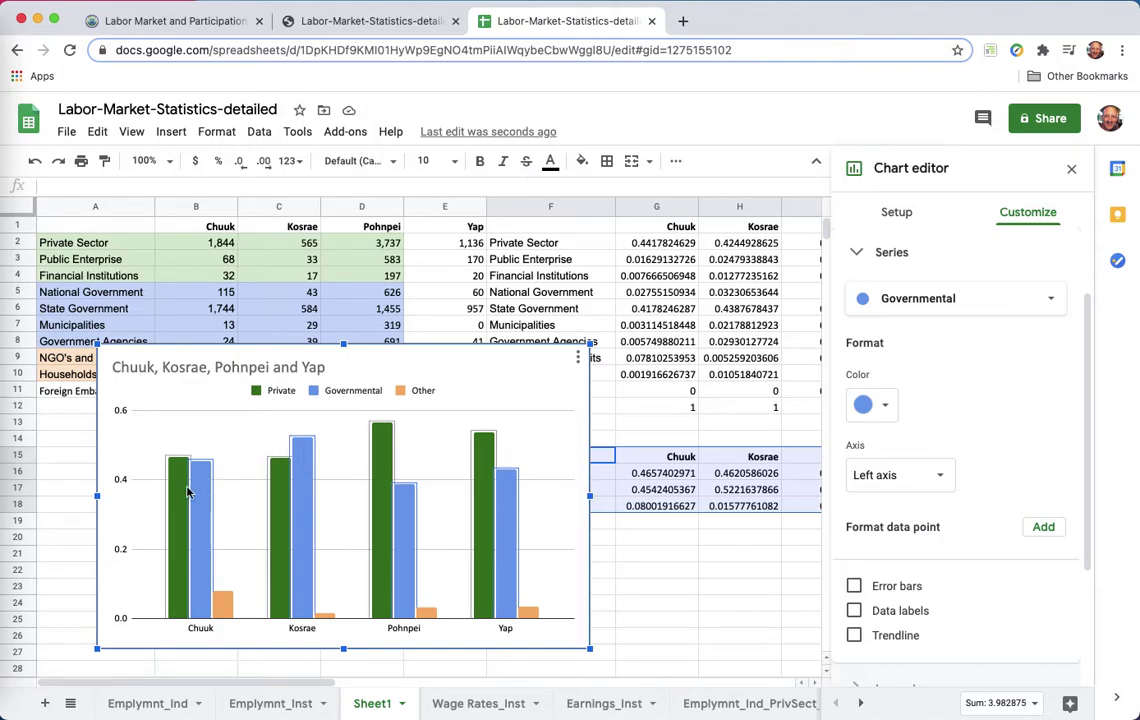
click(386, 488)
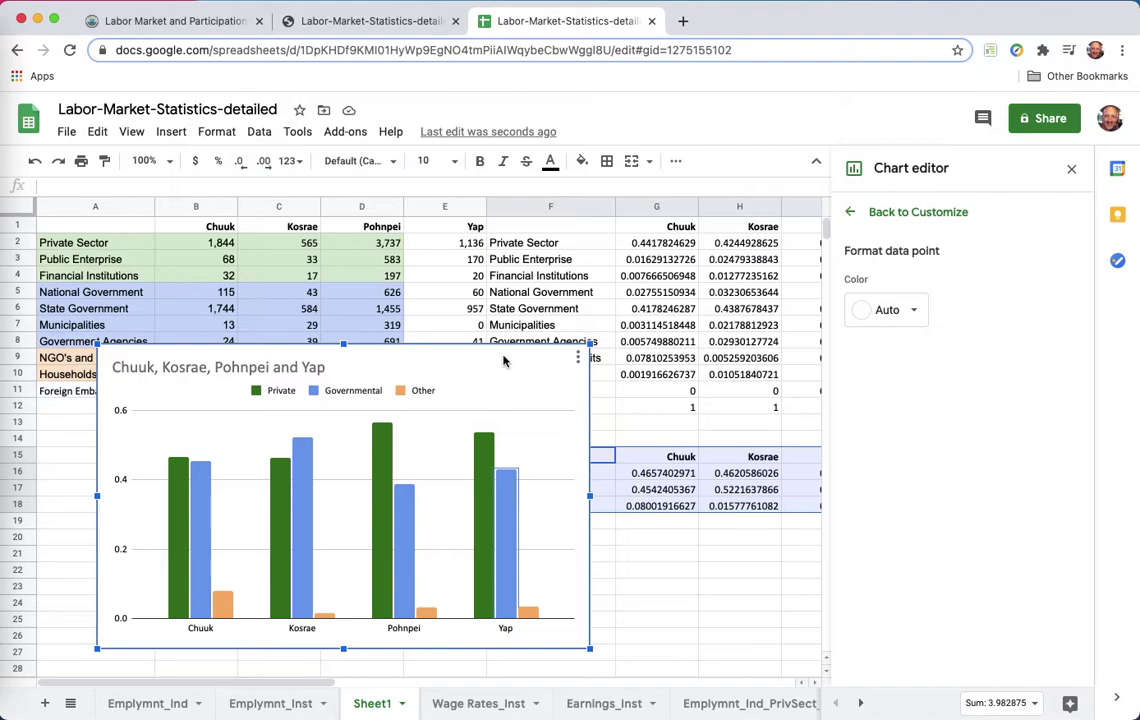
drag(504, 361, 351, 278)
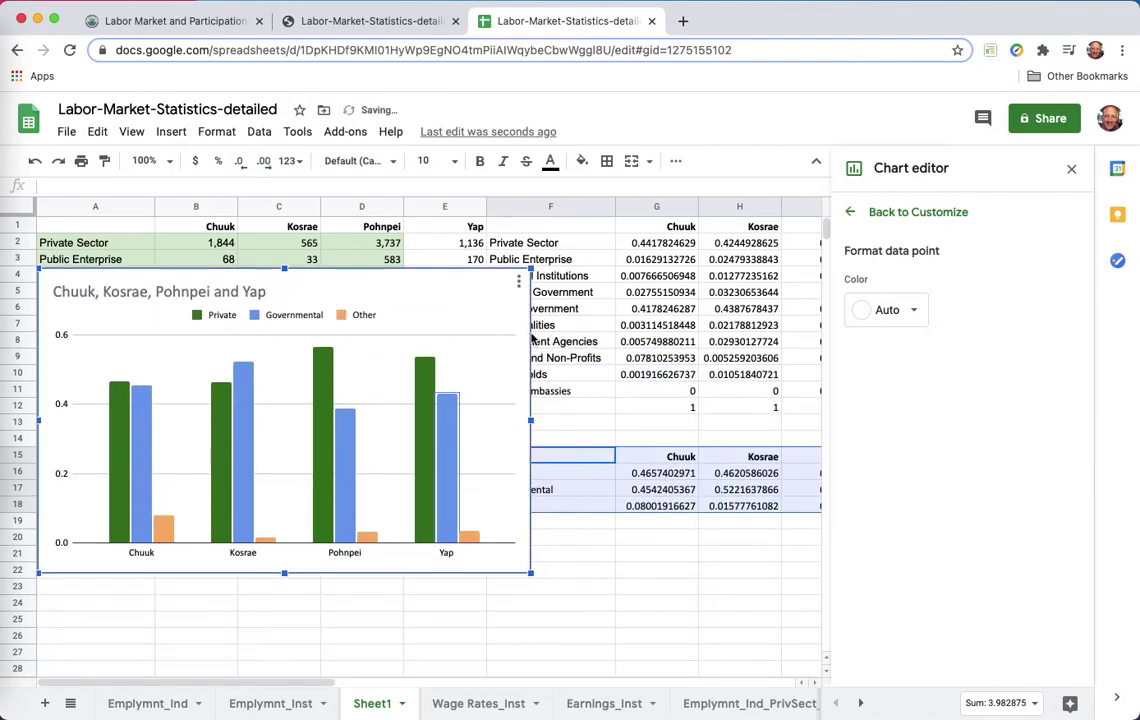
click(585, 374)
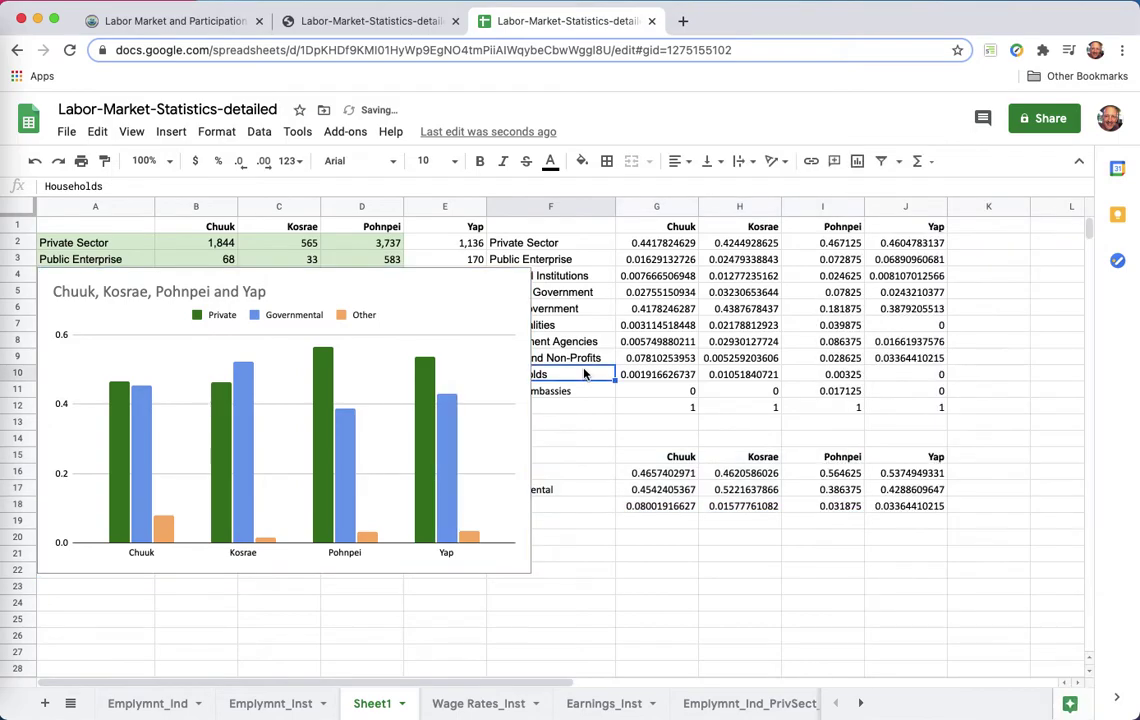
click(641, 492)
click(585, 472)
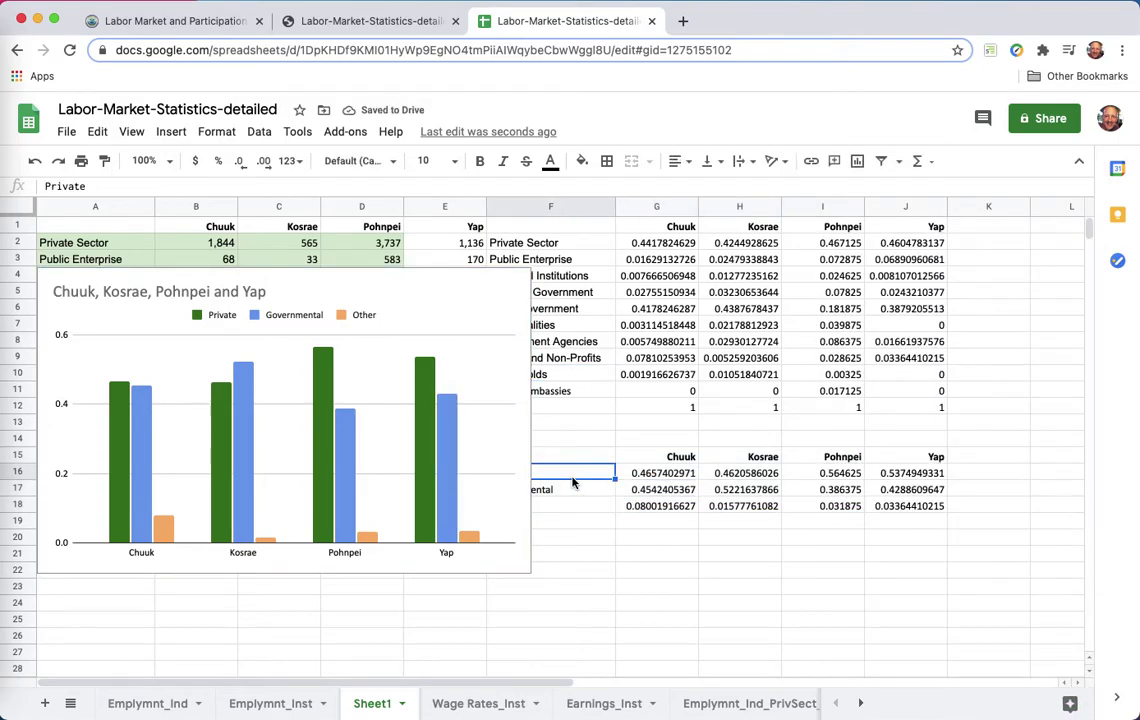
Step: Move the chart below the employment counts table, over about rows 14 to 33 of columns A to F
click(463, 285)
drag(463, 285, 466, 400)
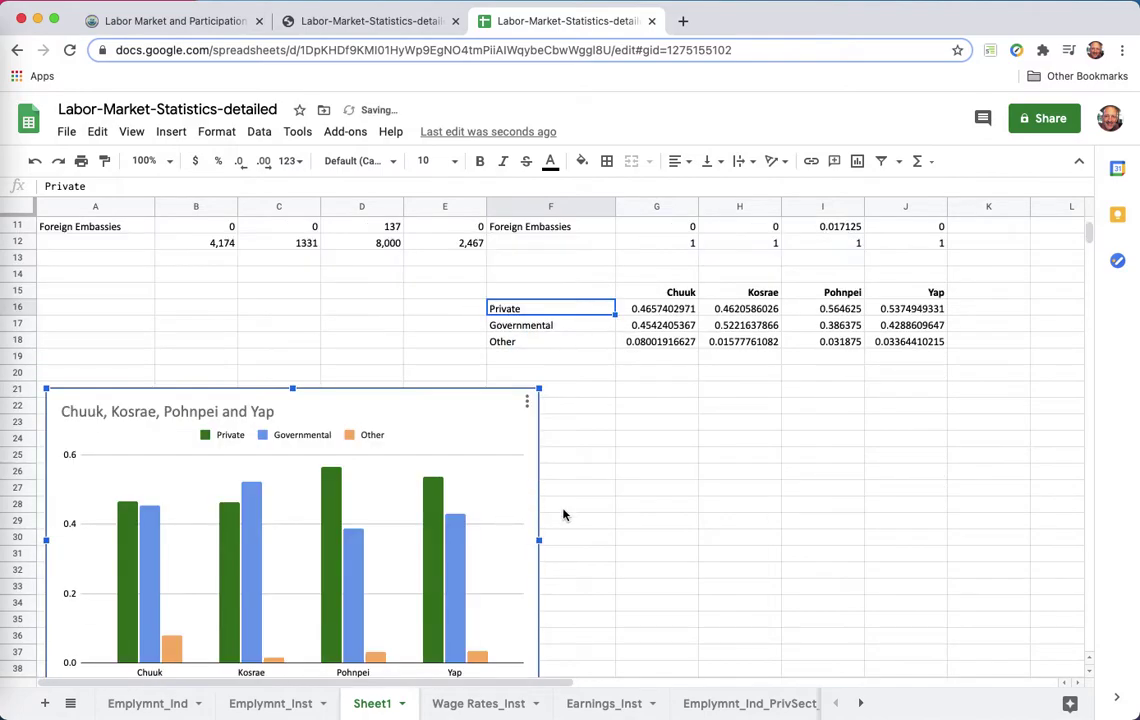
click(557, 313)
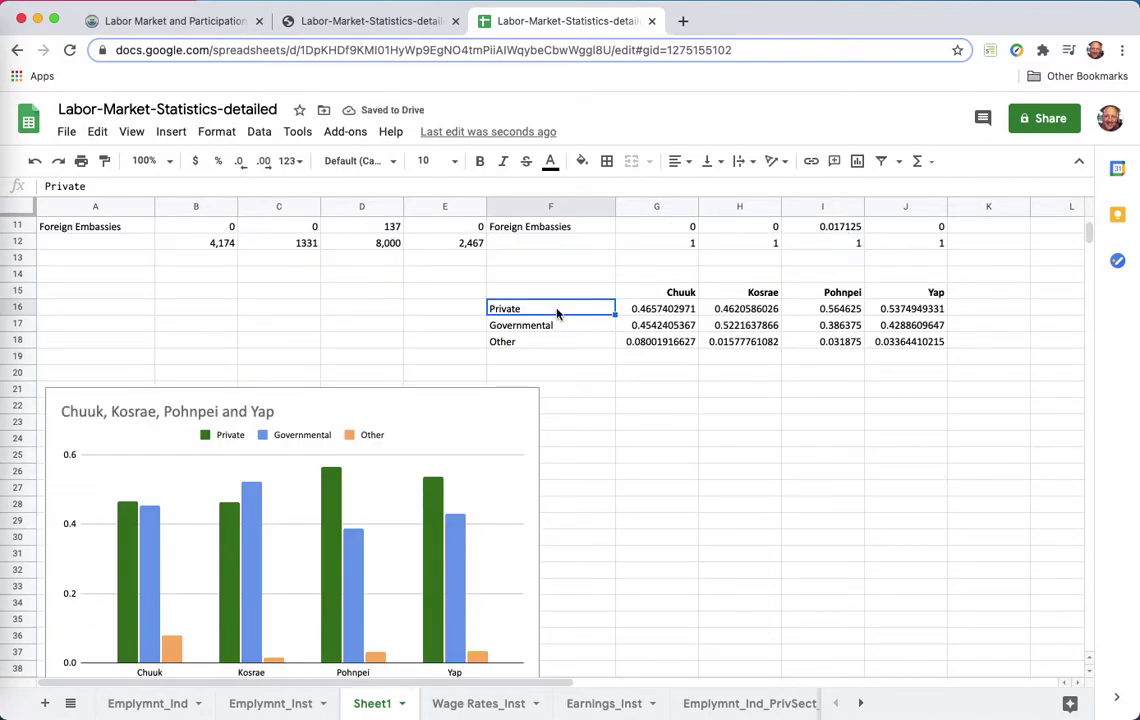
click(556, 326)
click(556, 341)
click(402, 425)
drag(406, 399, 405, 286)
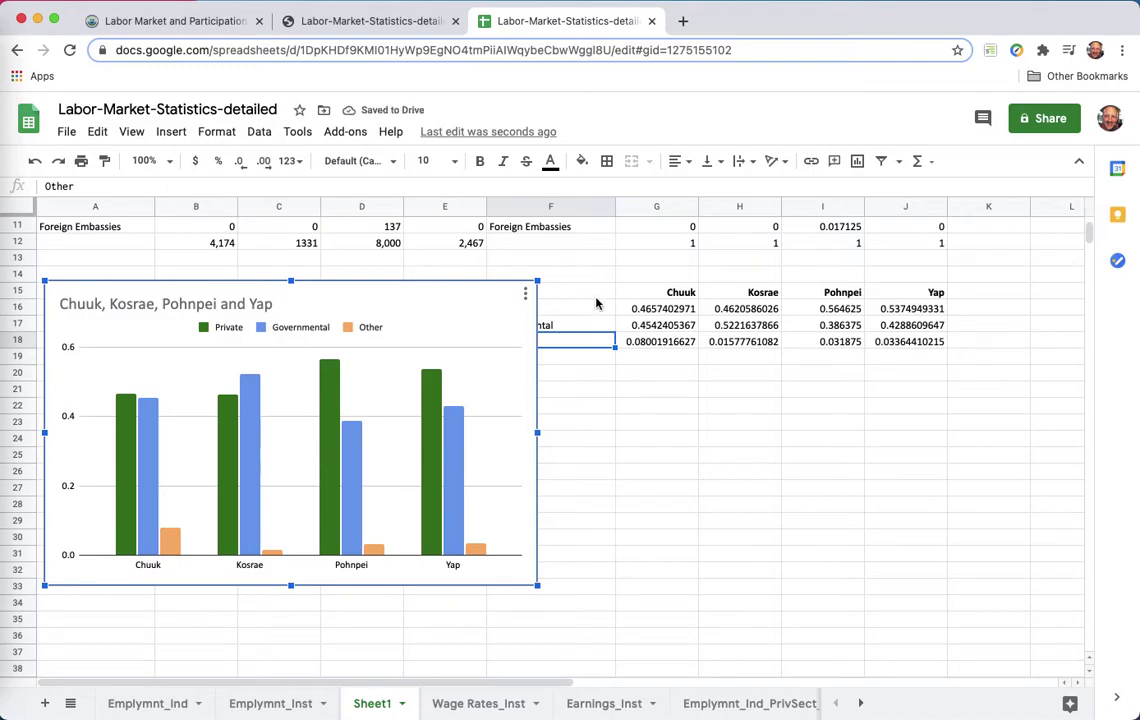
click(667, 292)
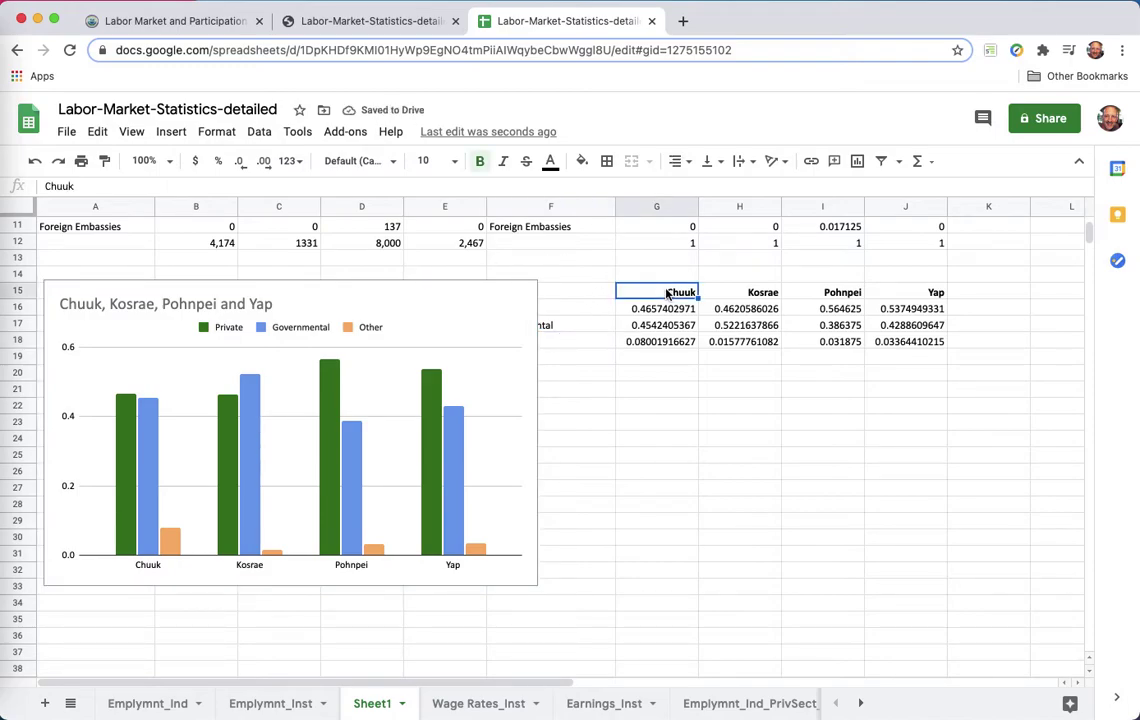
Step: Insert a second column chart from the employment shares summary in F15:J18
drag(667, 292, 893, 343)
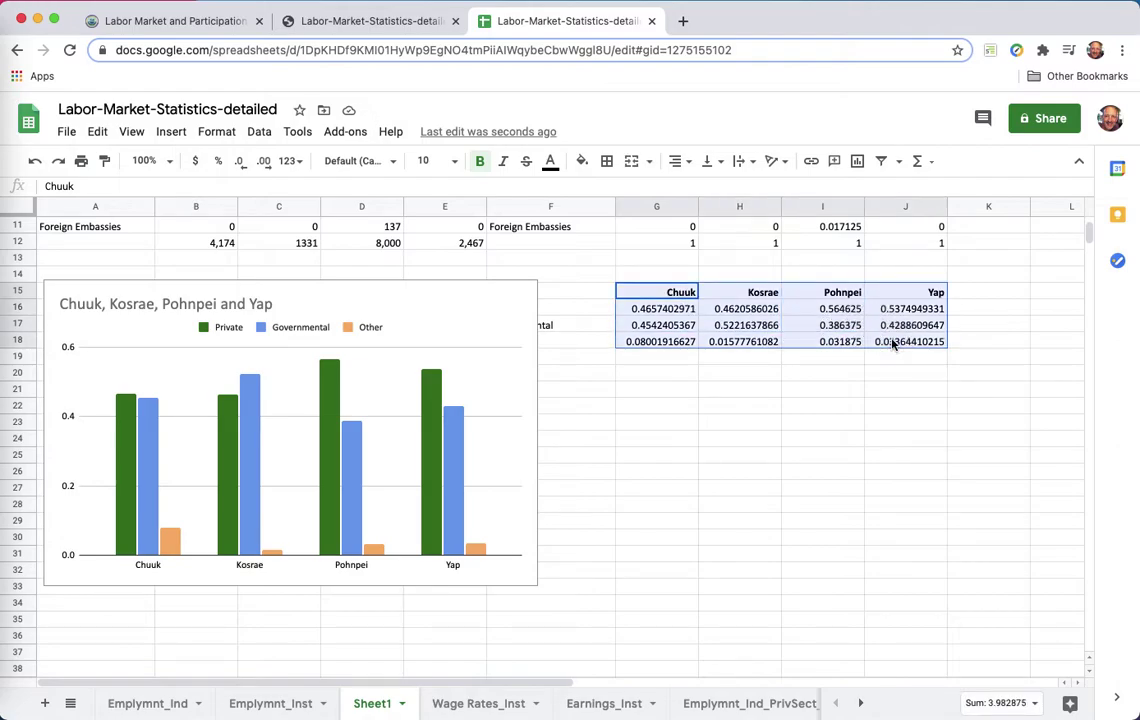
click(857, 163)
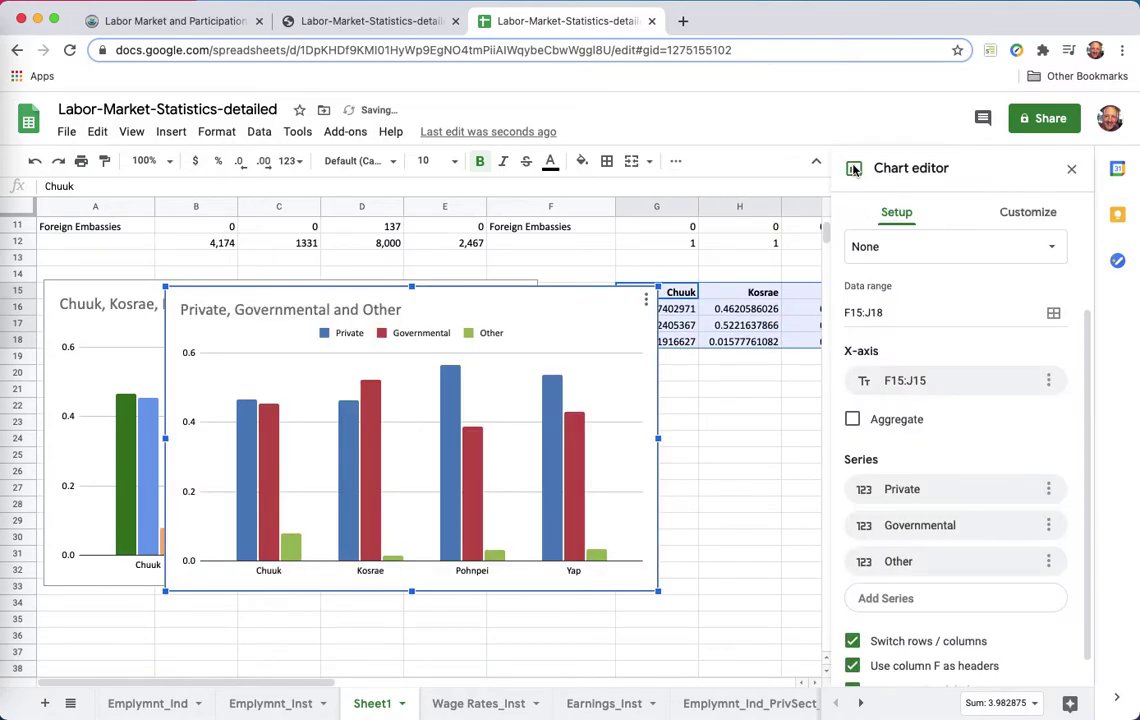
Step: Try the new shares chart with its rows and columns unswitched, grouping the states under each sector
click(903, 641)
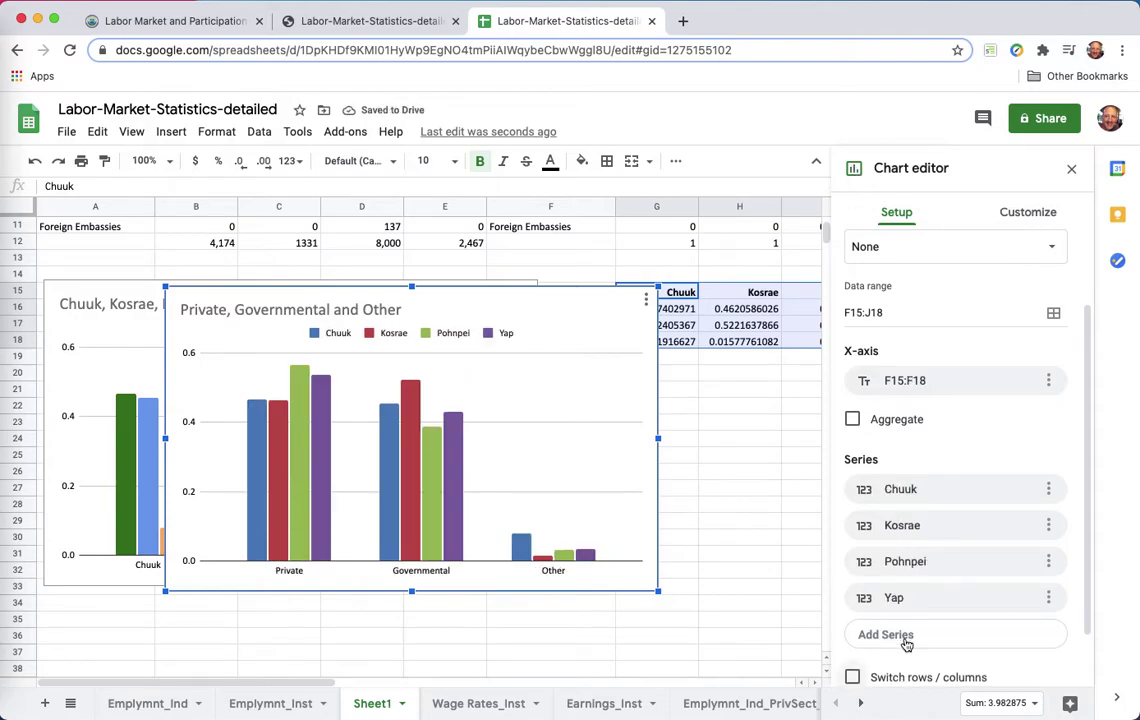
click(903, 640)
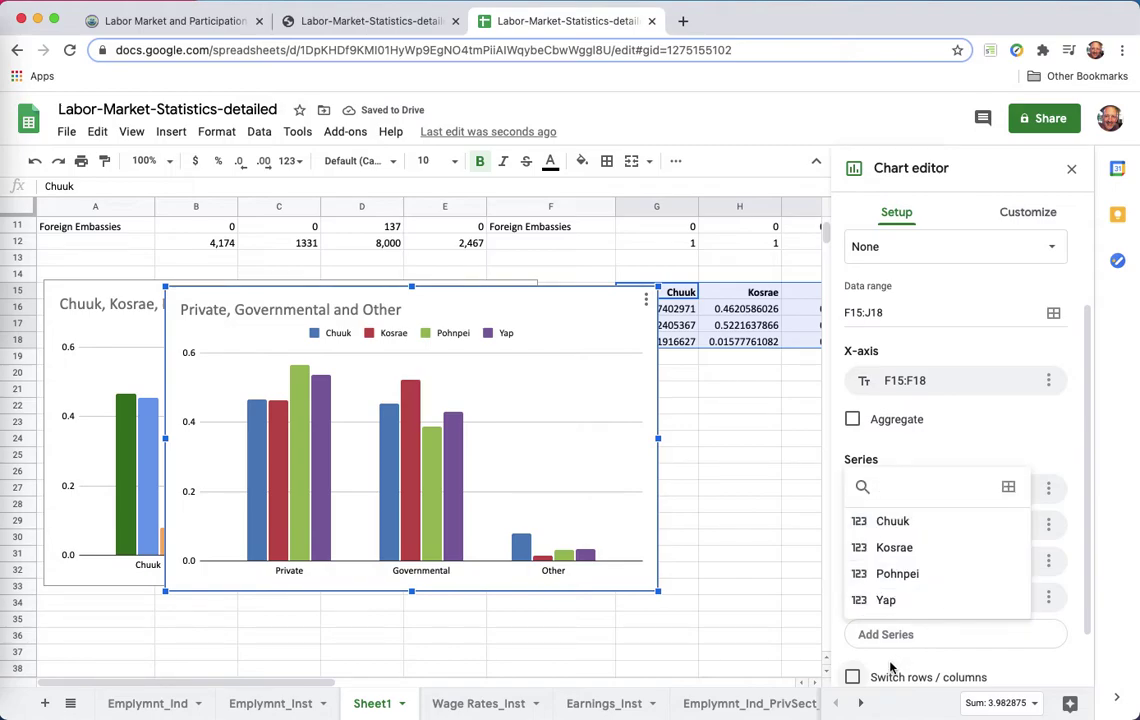
click(888, 676)
click(886, 680)
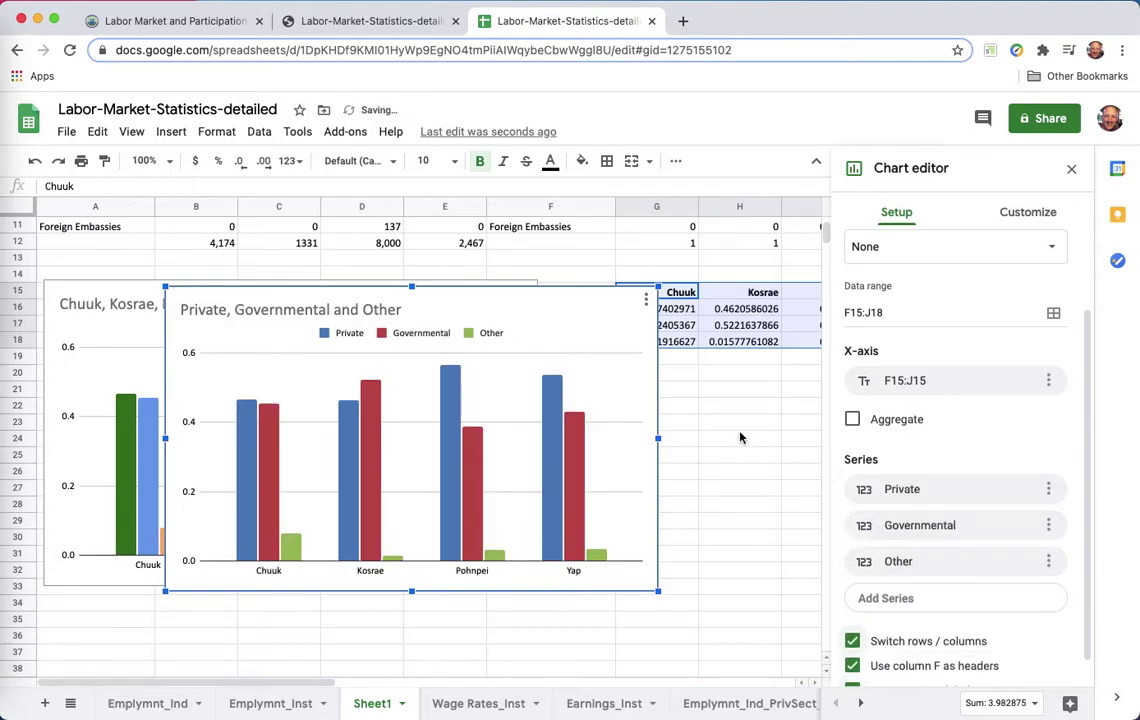
Step: Move the new shares chart below the shares summary table, starting around row 21 of column F
drag(585, 308, 614, 453)
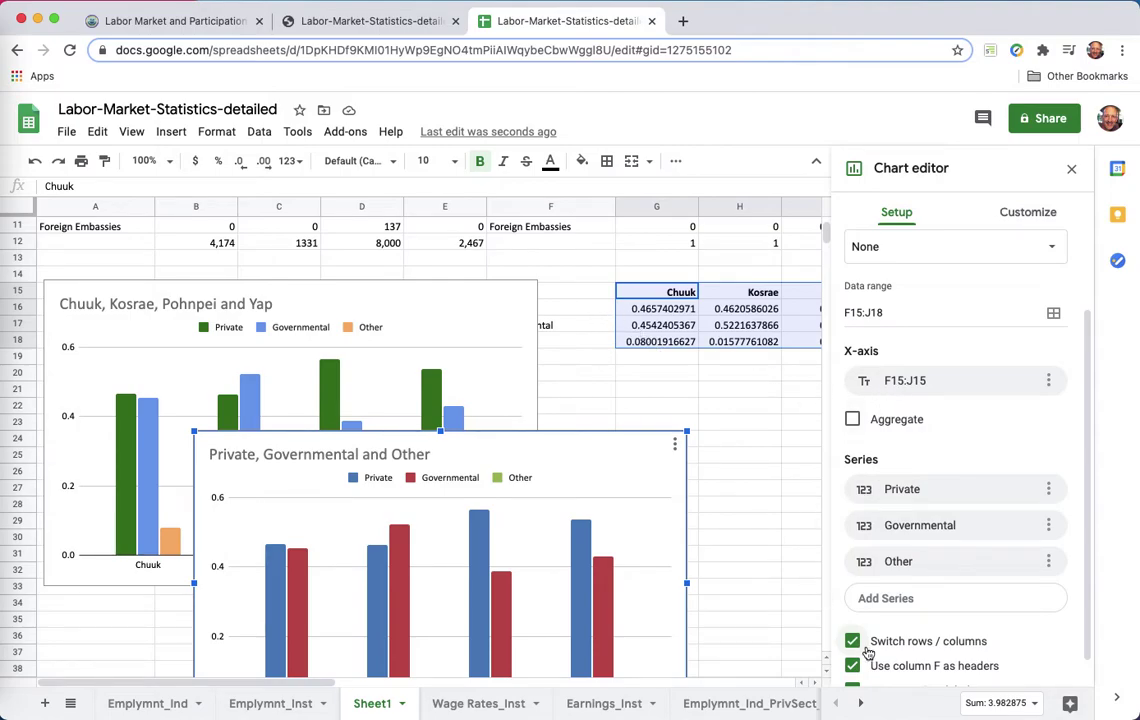
click(892, 667)
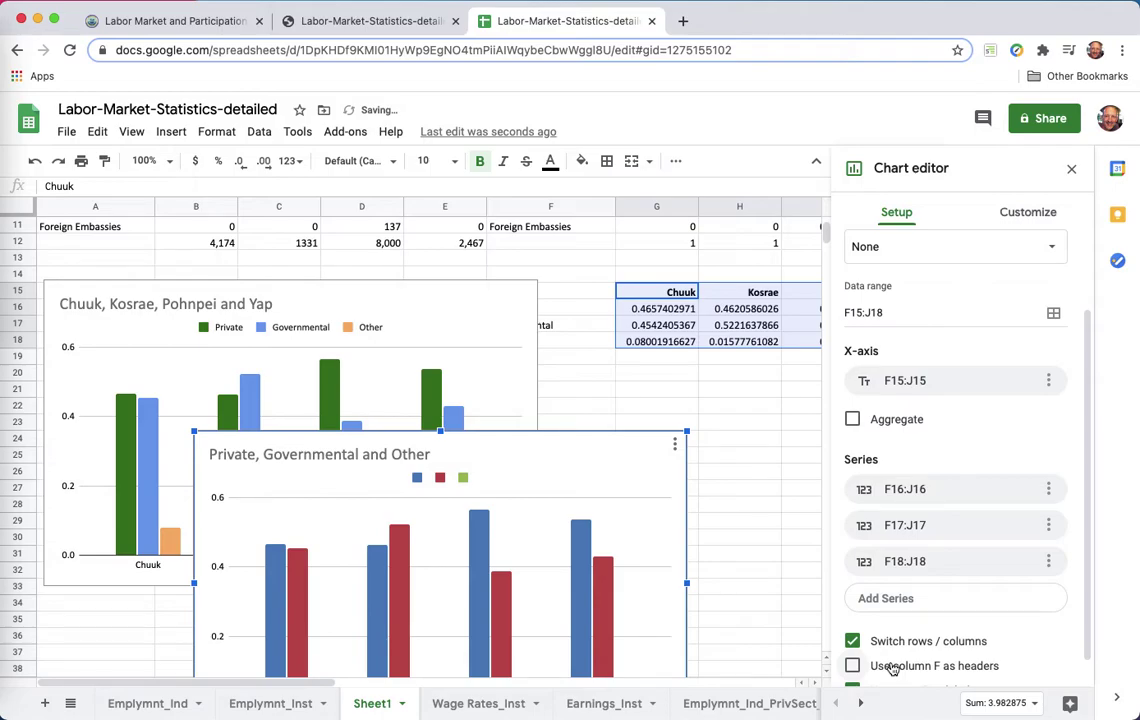
click(892, 667)
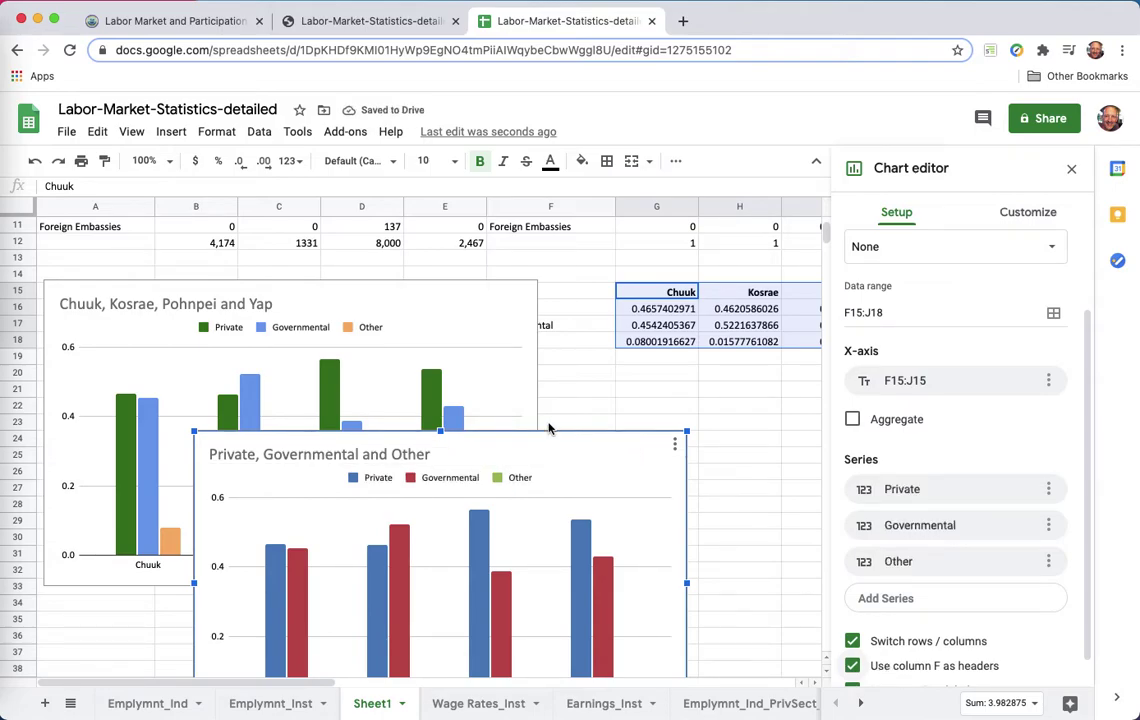
drag(548, 450, 897, 415)
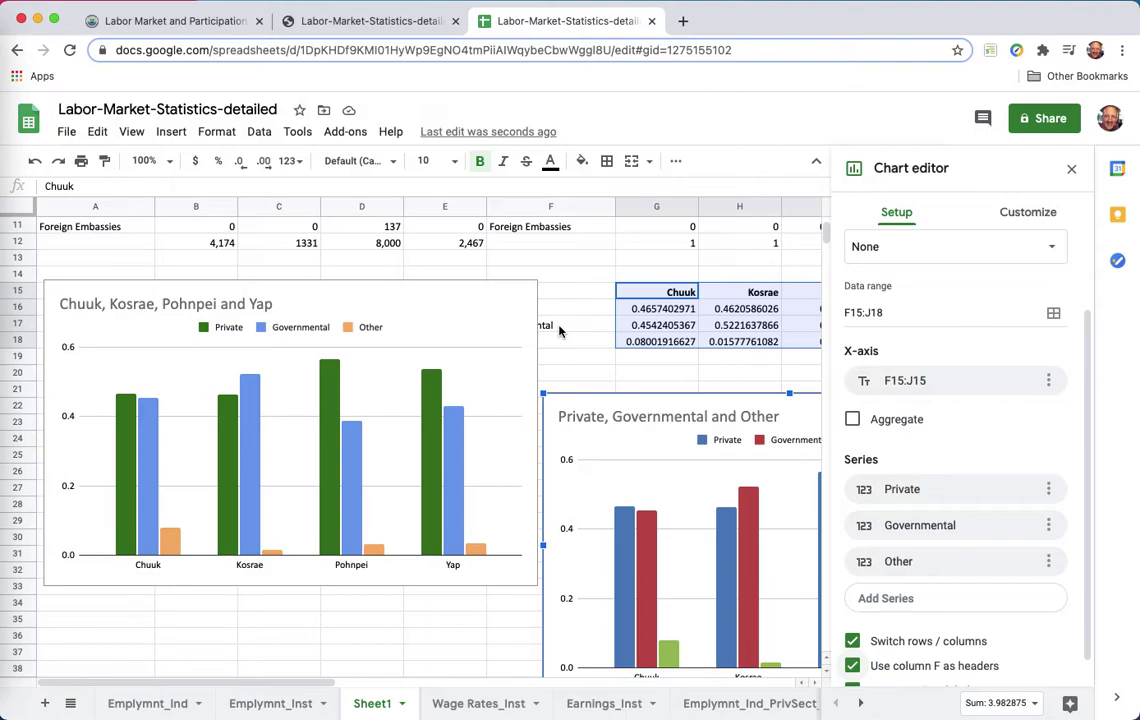
click(253, 455)
click(253, 455)
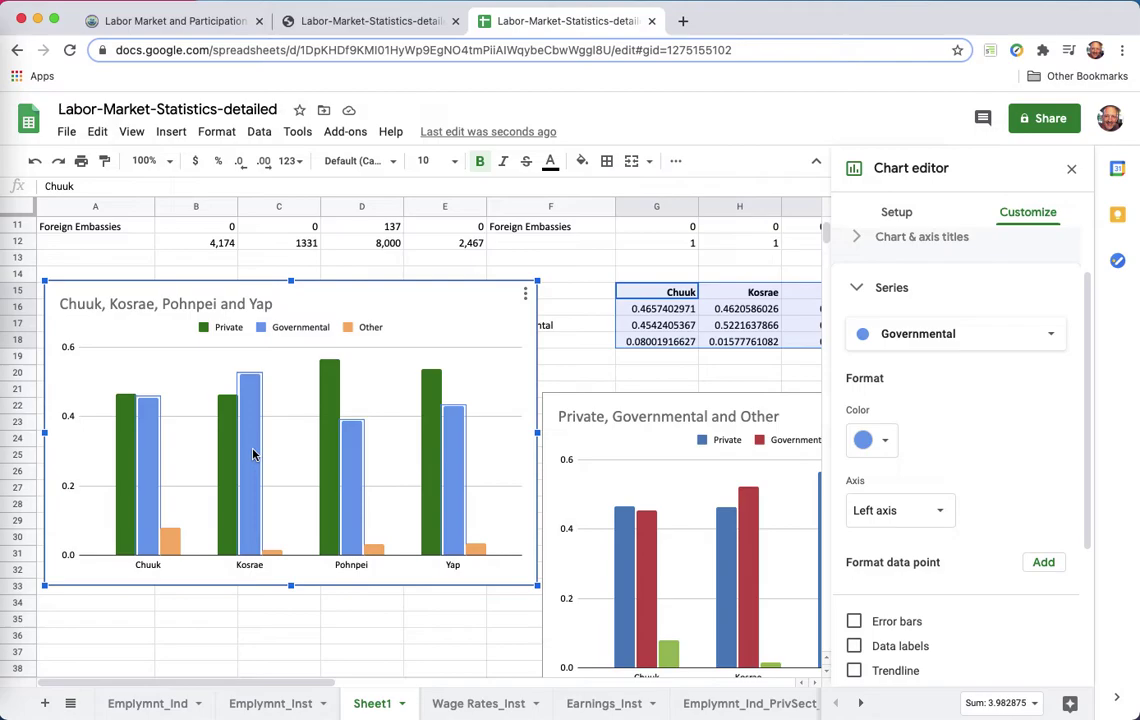
click(336, 469)
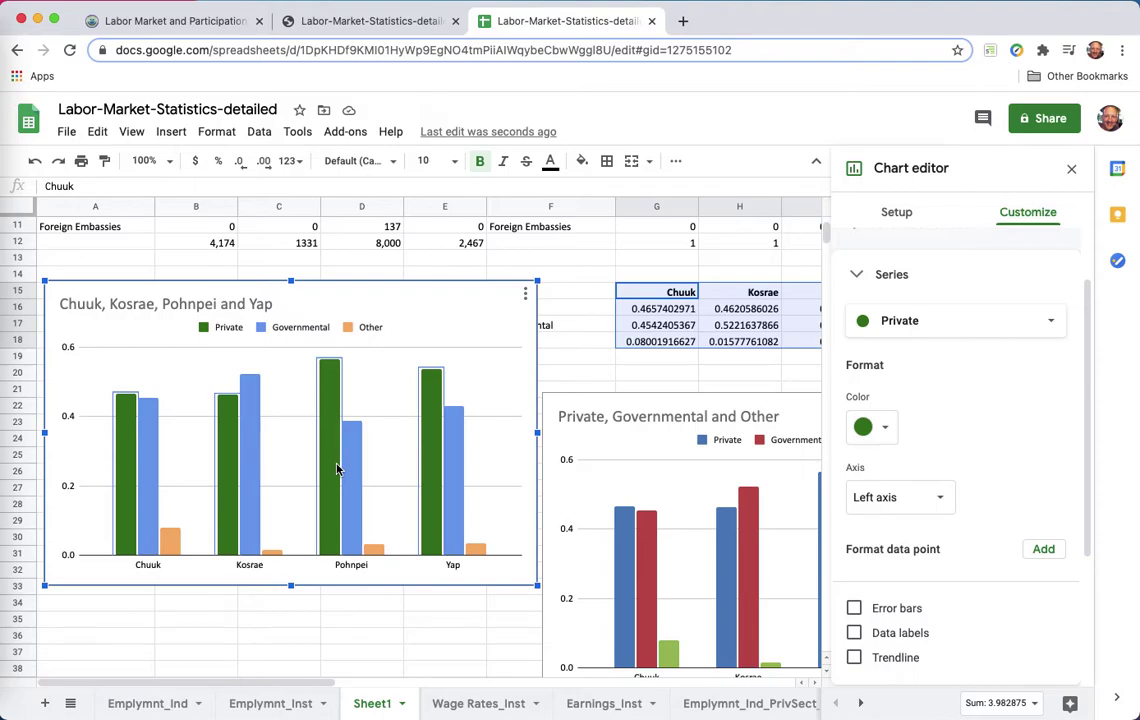
Step: Try to chart the detailed employment counts in A1:E11
scroll(336, 469, up, 5)
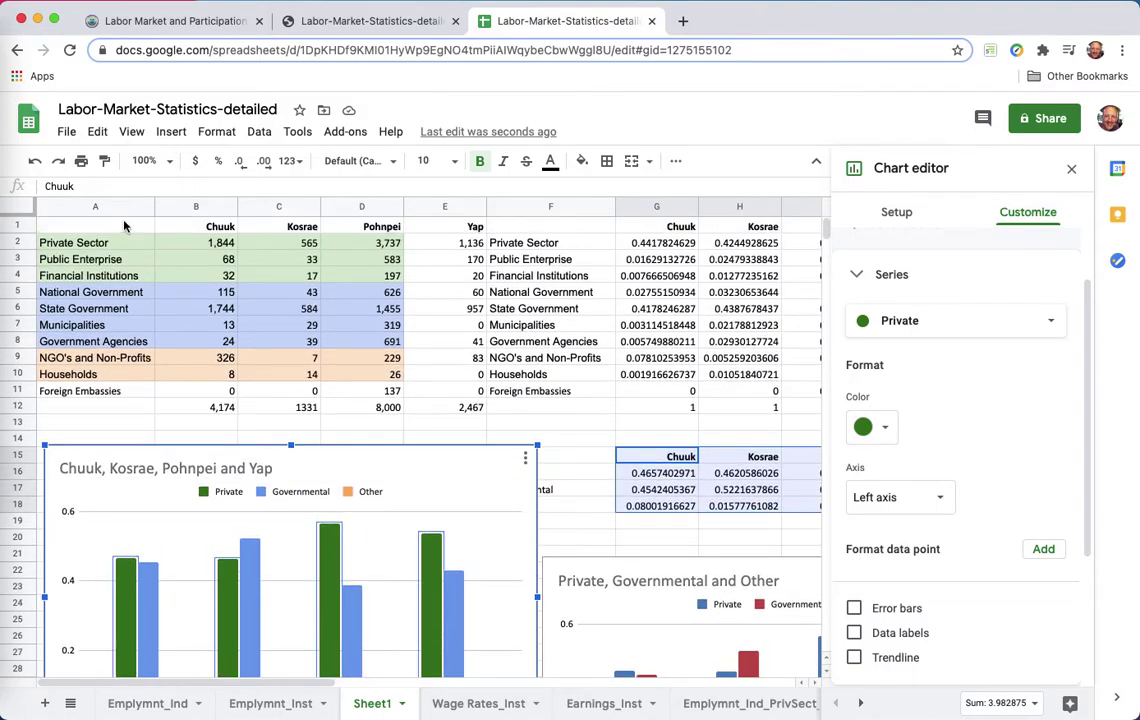
click(124, 224)
drag(124, 224, 465, 397)
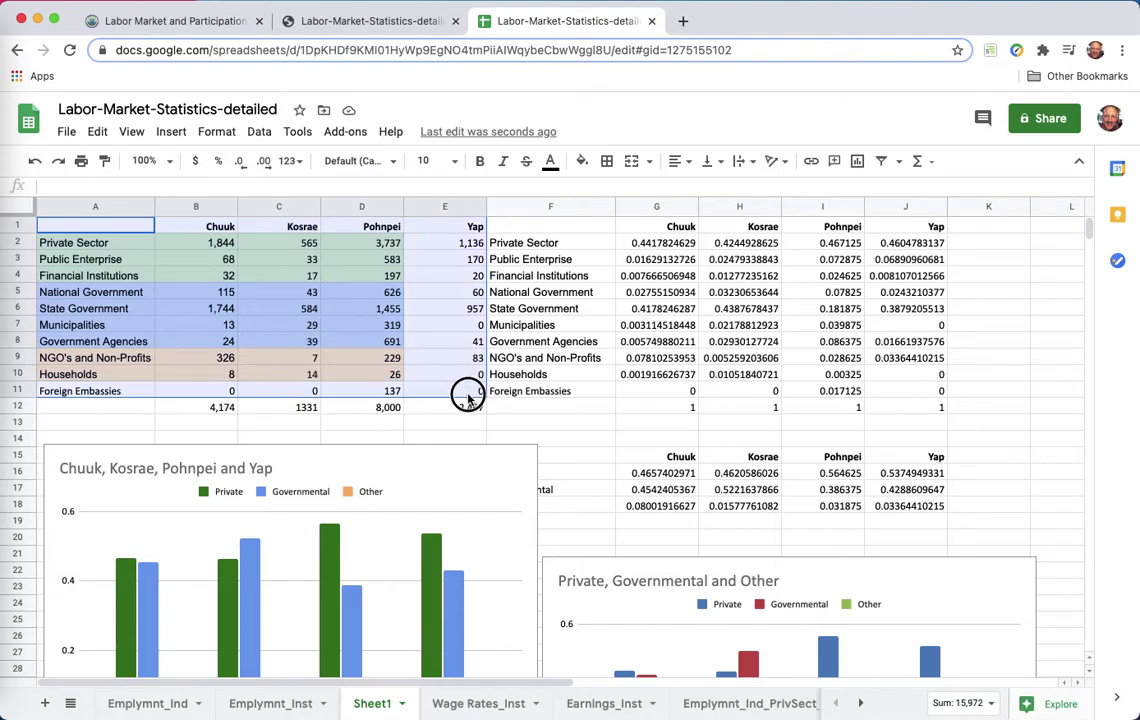
drag(467, 397, 468, 399)
click(857, 162)
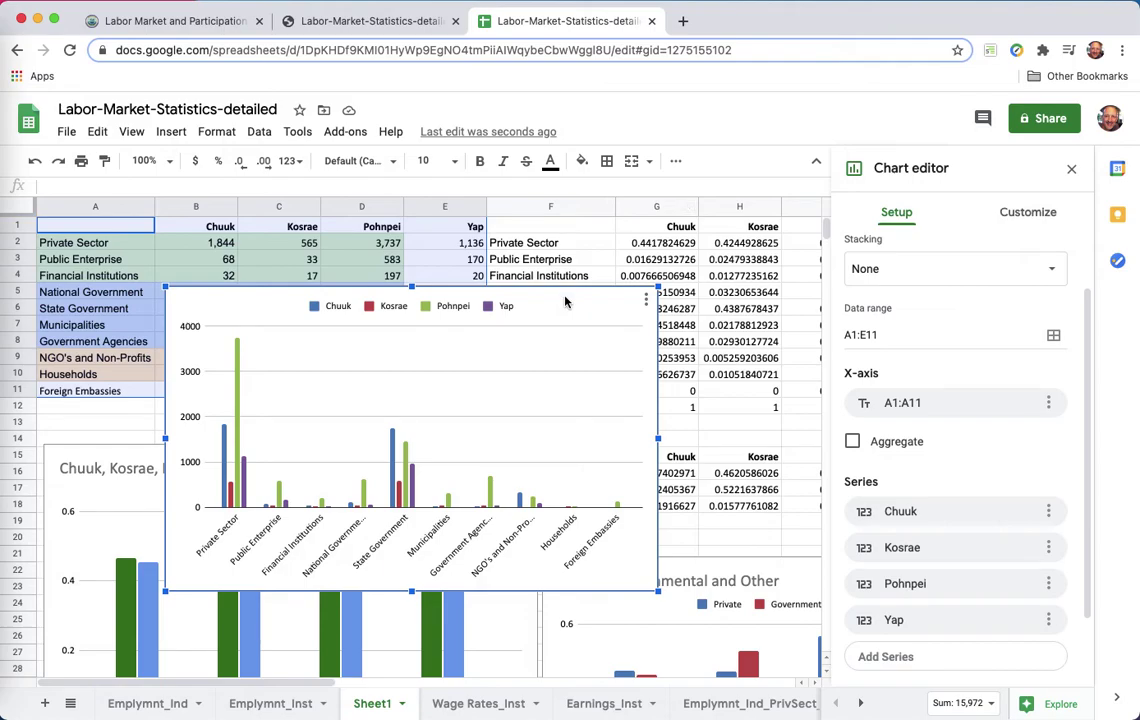
key(Delete)
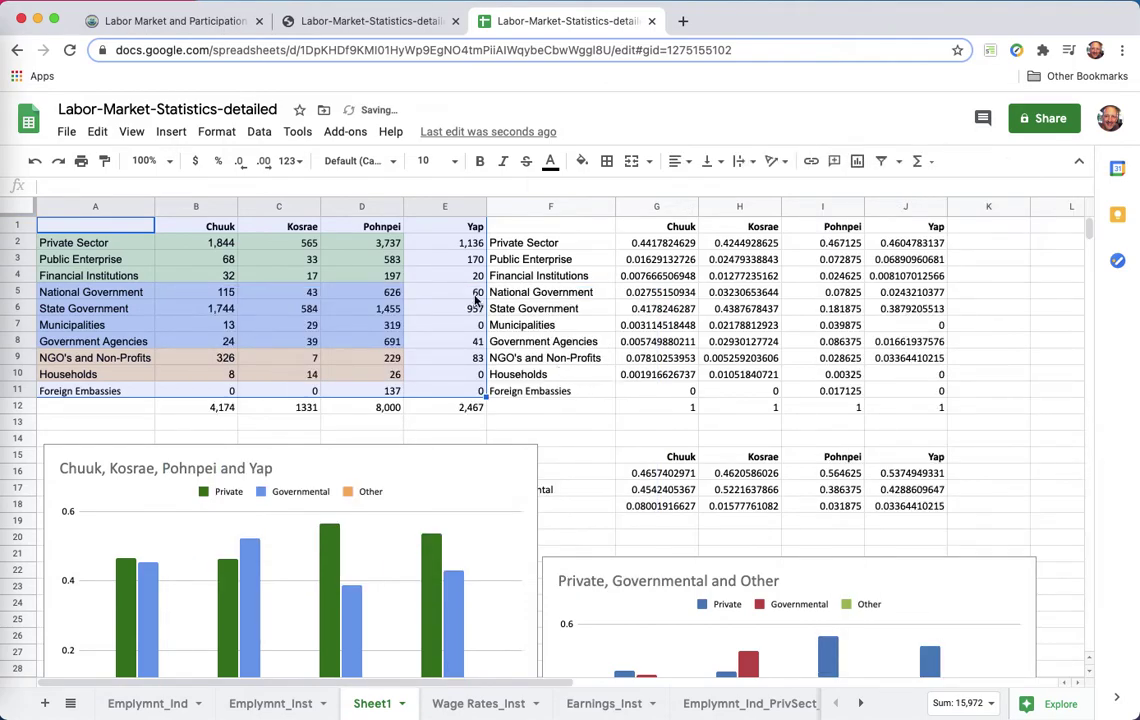
Step: Copy the fill formatting of the Pohnpei counts in D2:D10 onto the Yap counts in E2:E10
click(476, 296)
drag(382, 240, 382, 374)
click(104, 160)
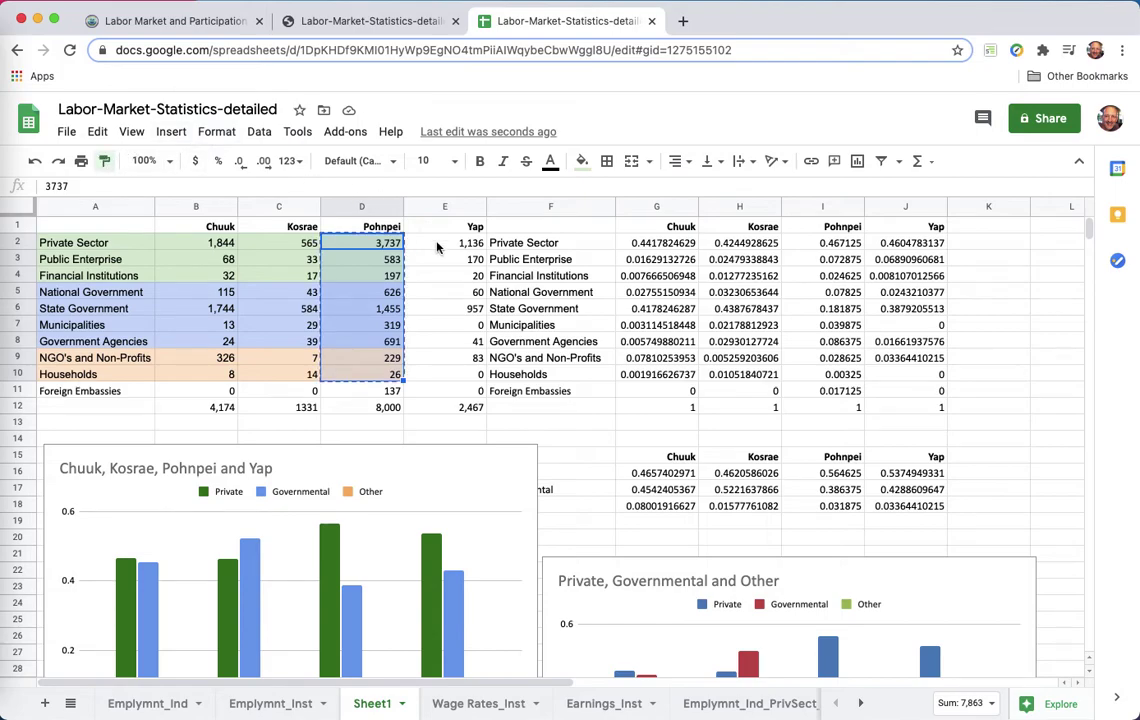
drag(438, 247, 445, 374)
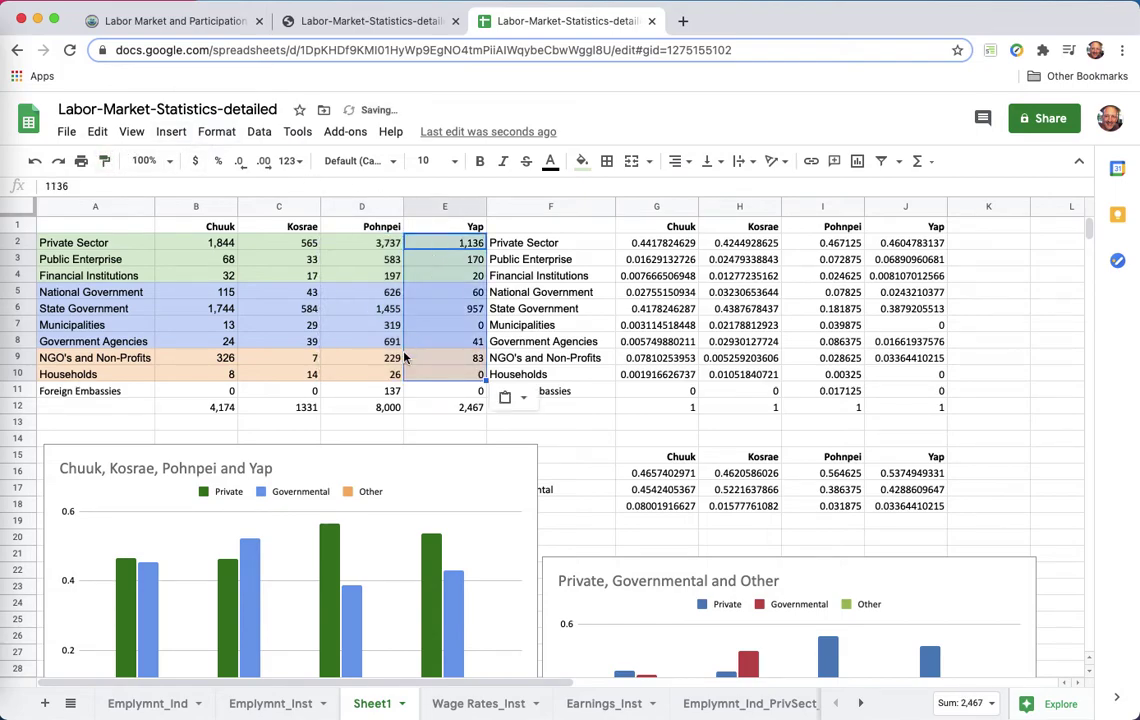
Step: Examine the share formula in G7 and the Chuuk total formula in B12
scroll(522, 442, down, 3)
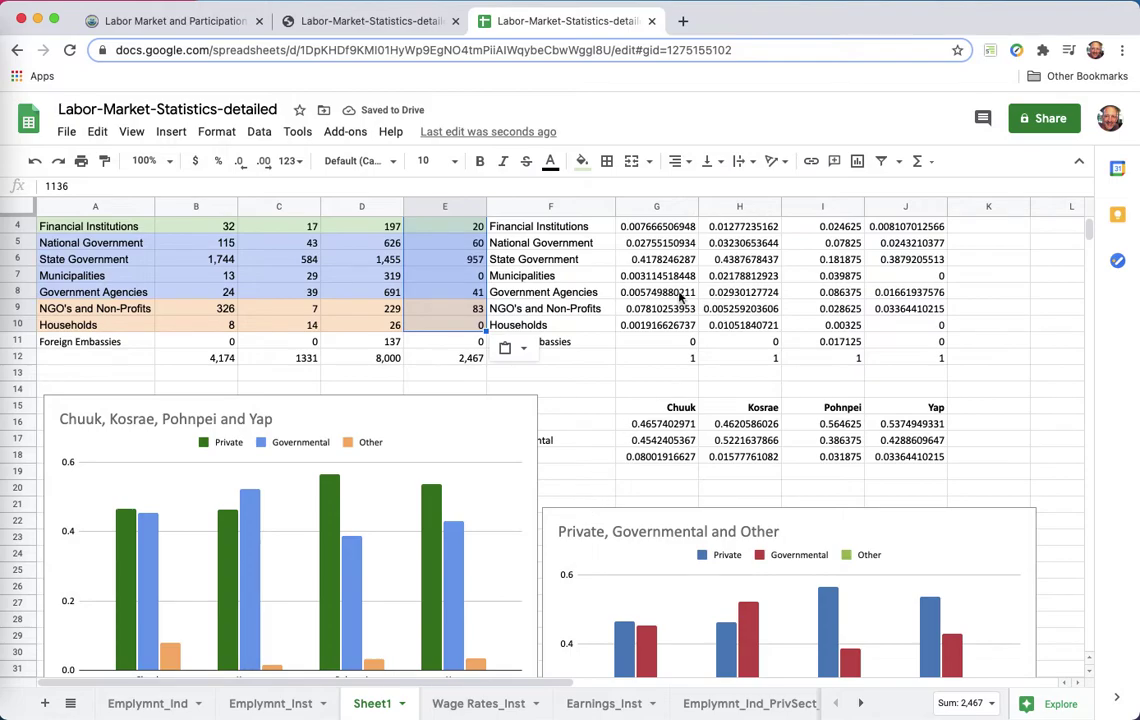
click(678, 295)
click(741, 309)
click(657, 276)
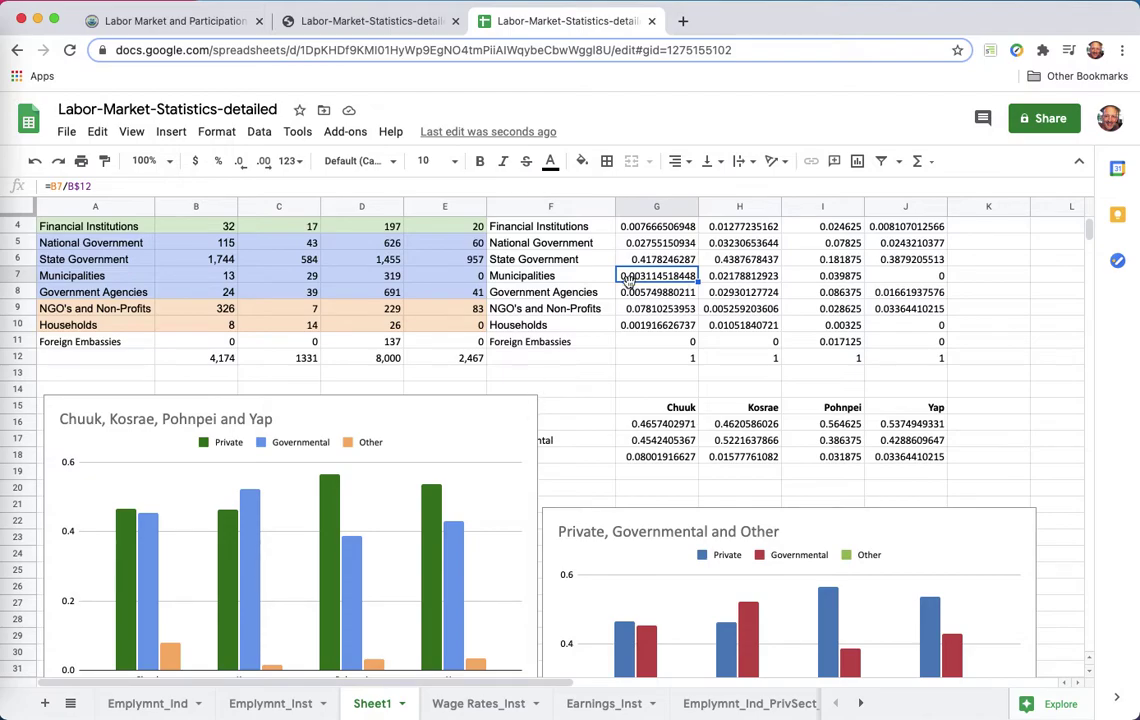
click(202, 362)
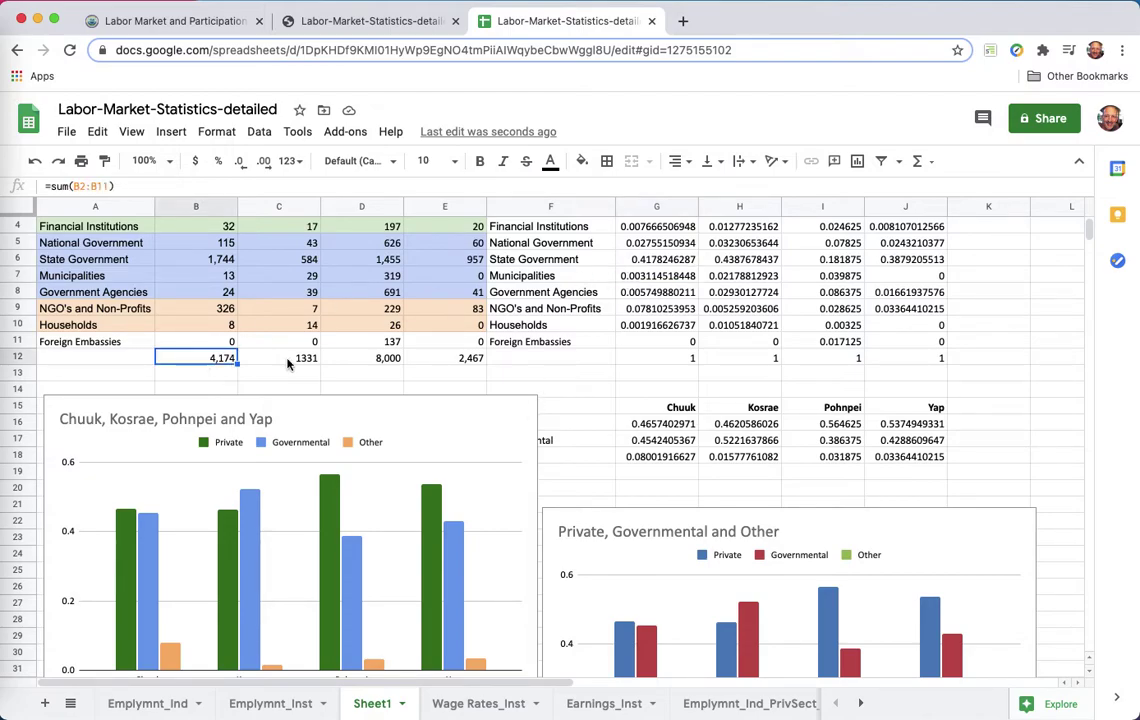
Step: Move the green, blue and orange shares chart down to about row 25, clearing the cells below the counts table
scroll(400, 300, up, 2)
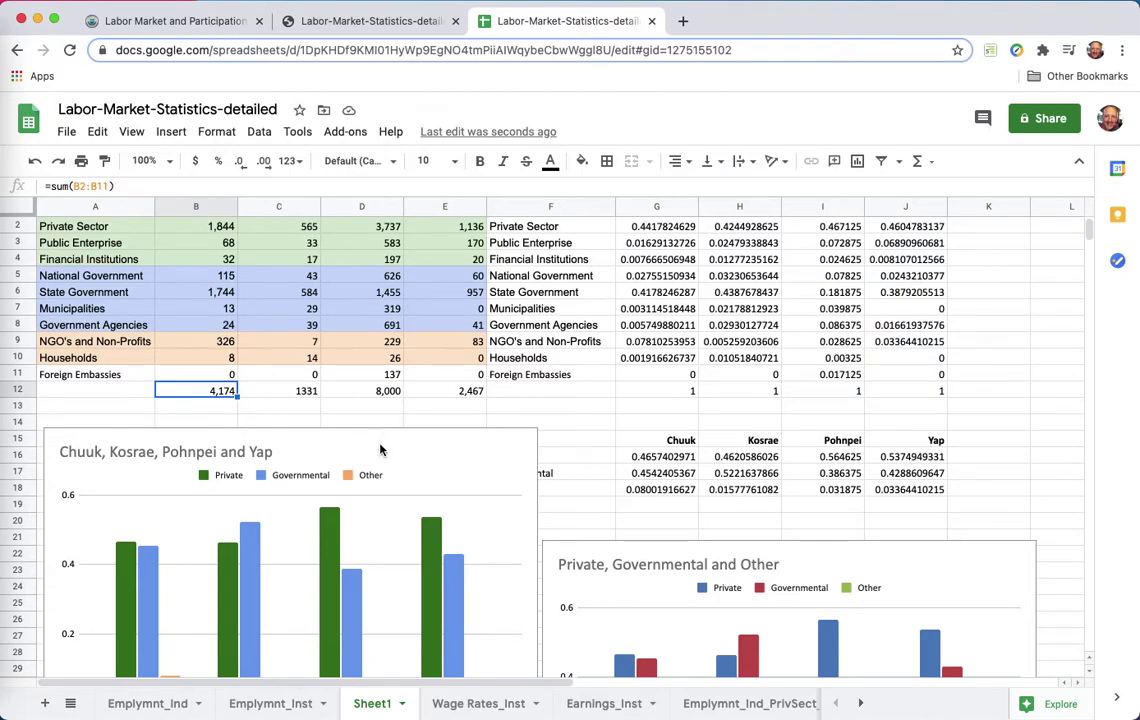
click(387, 540)
scroll(395, 560, down, 1)
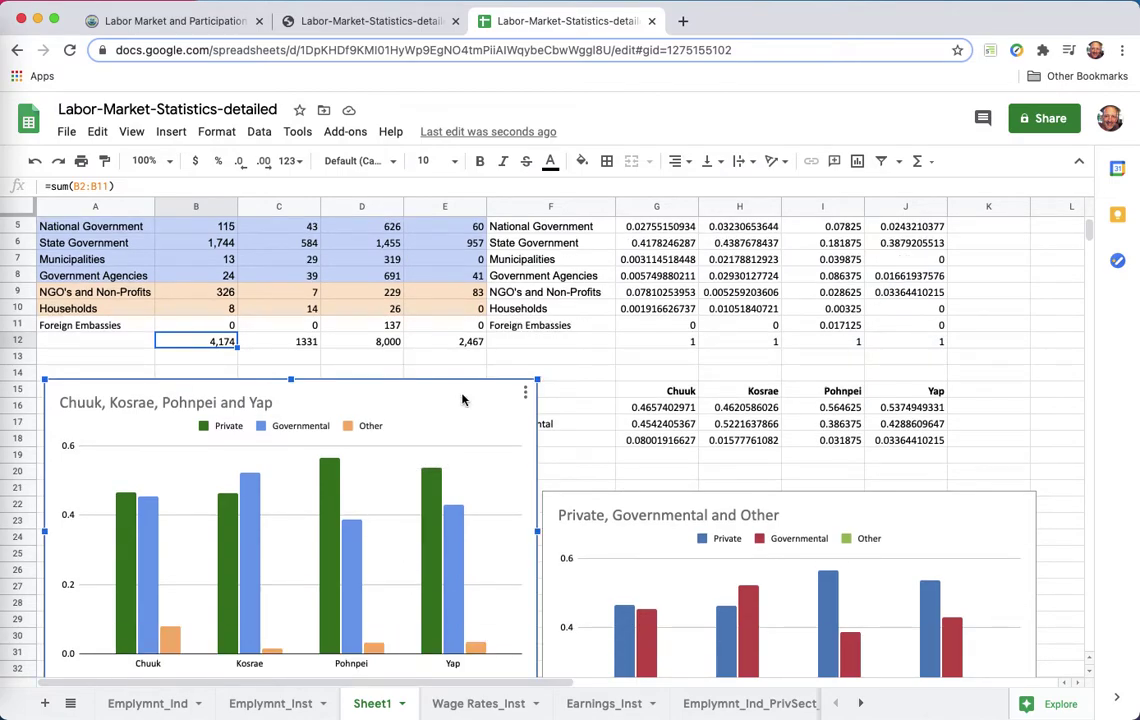
drag(462, 400, 466, 572)
scroll(595, 440, down, 5)
scroll(570, 257, up, 4)
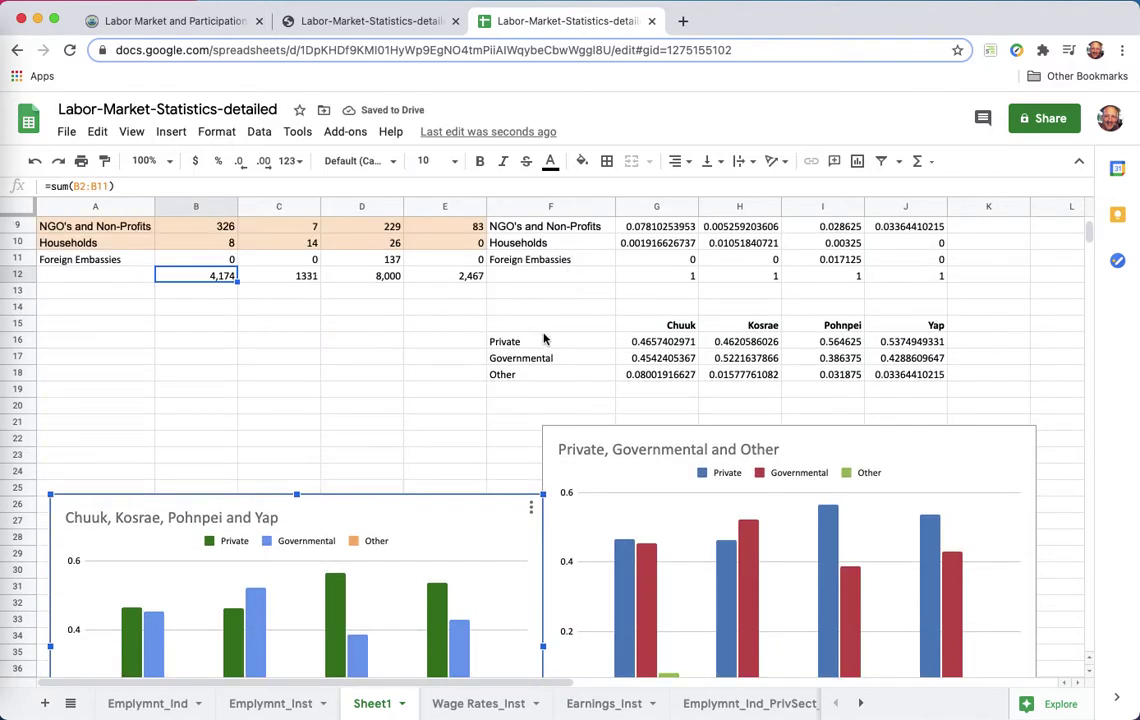
Step: Copy the Private, Governmental and Other summary from F15:J18 to A15 so it sums the employment counts
click(542, 326)
key(Down)
key(Down)
drag(540, 326, 893, 385)
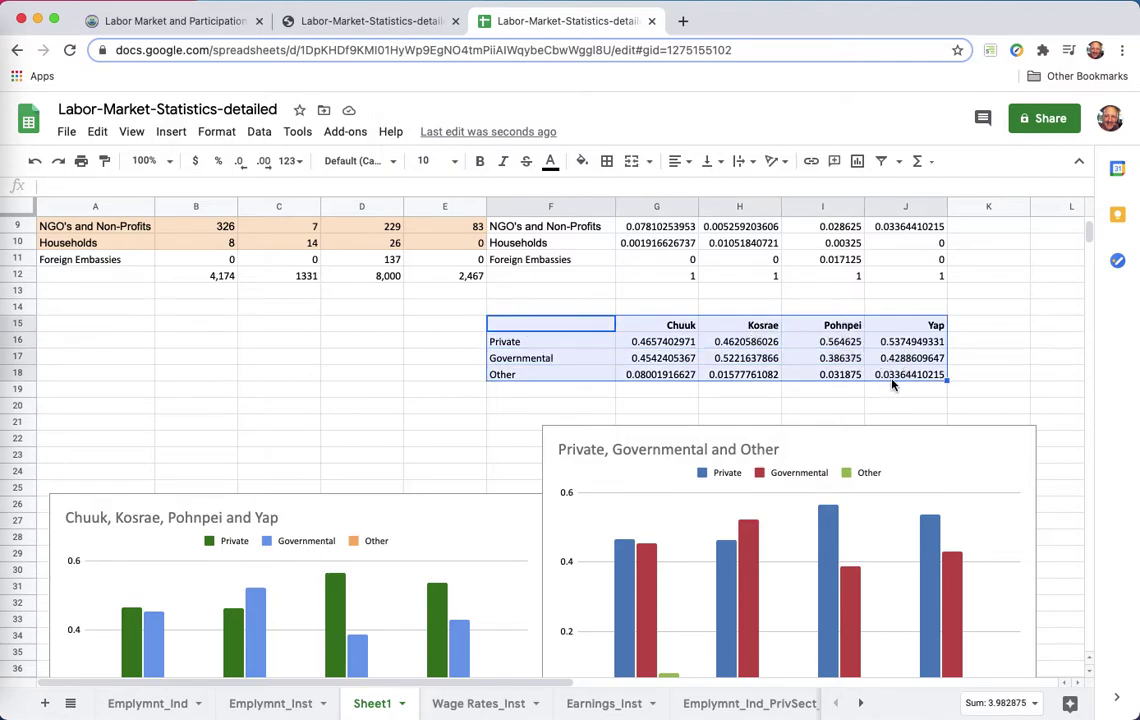
key(ctrl+c)
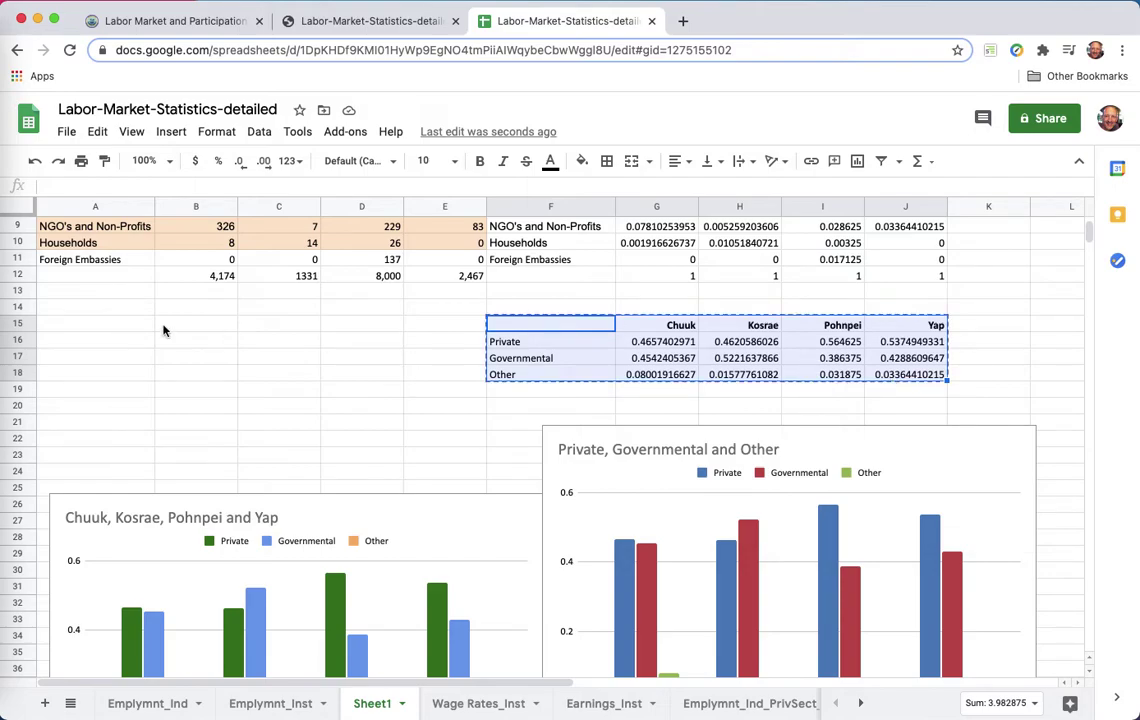
click(71, 326)
key(ctrl+v)
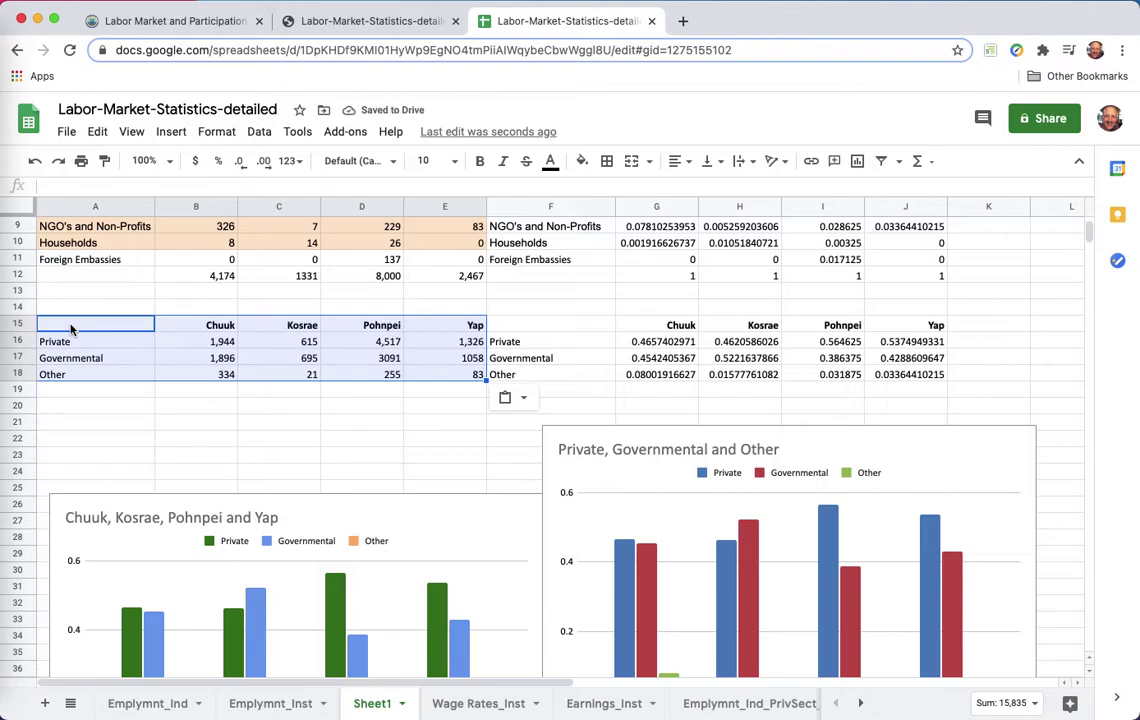
Step: Insert a column chart from the counts summary in A15:E18 with rows and columns switched
click(857, 162)
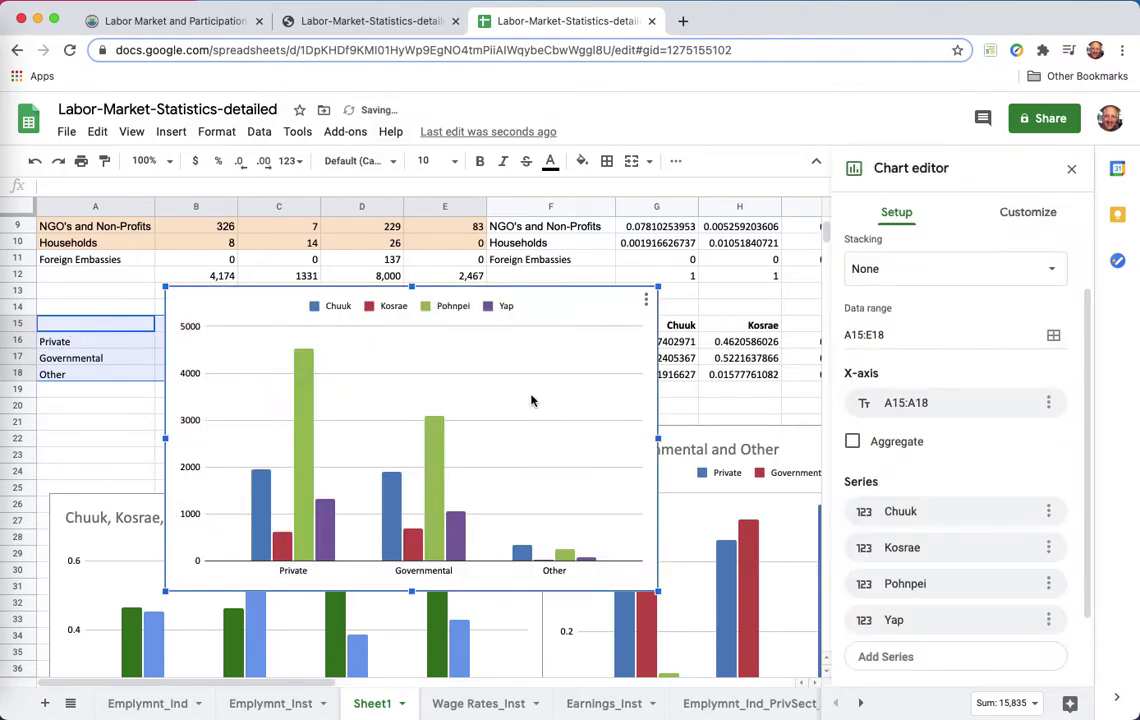
scroll(875, 575, down, 1)
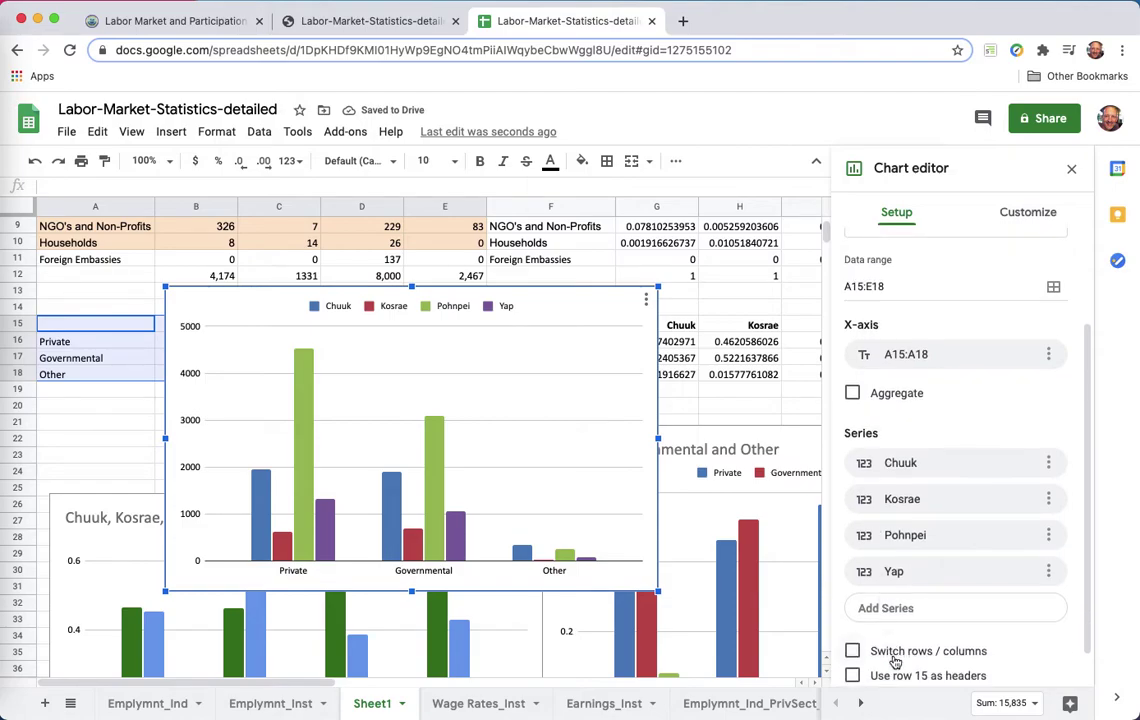
click(860, 651)
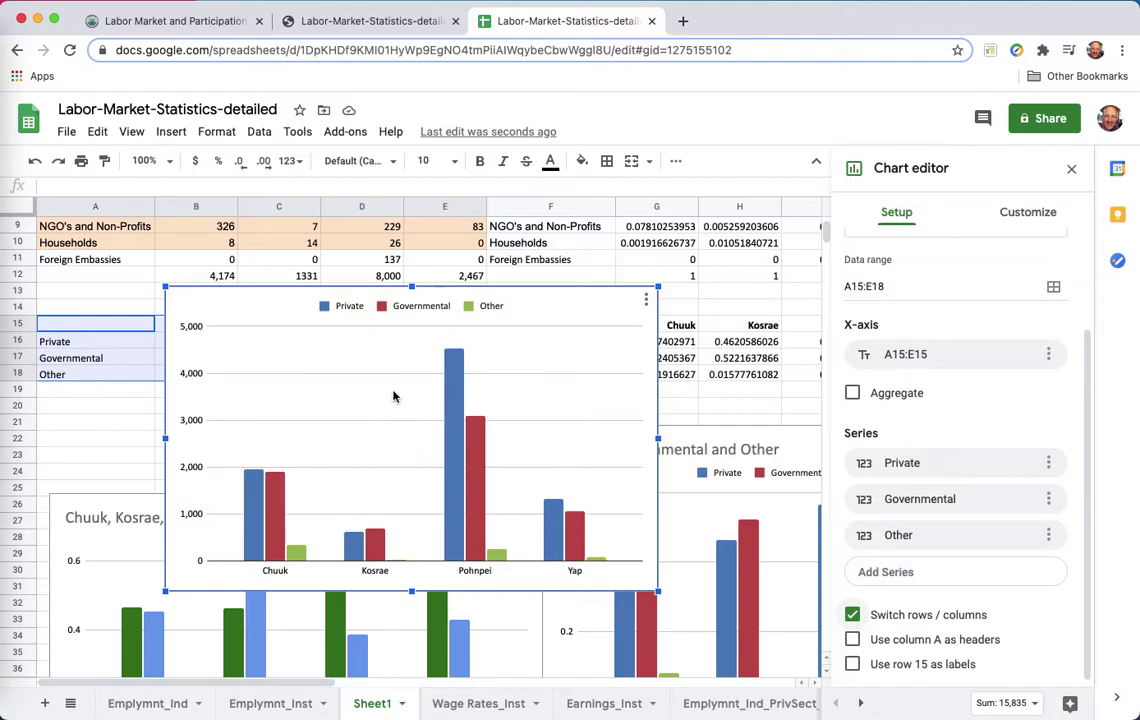
Step: Stack the counts chart directly above the green, blue and orange shares chart, with both left edges aligned in column B
click(467, 292)
drag(467, 292, 651, 326)
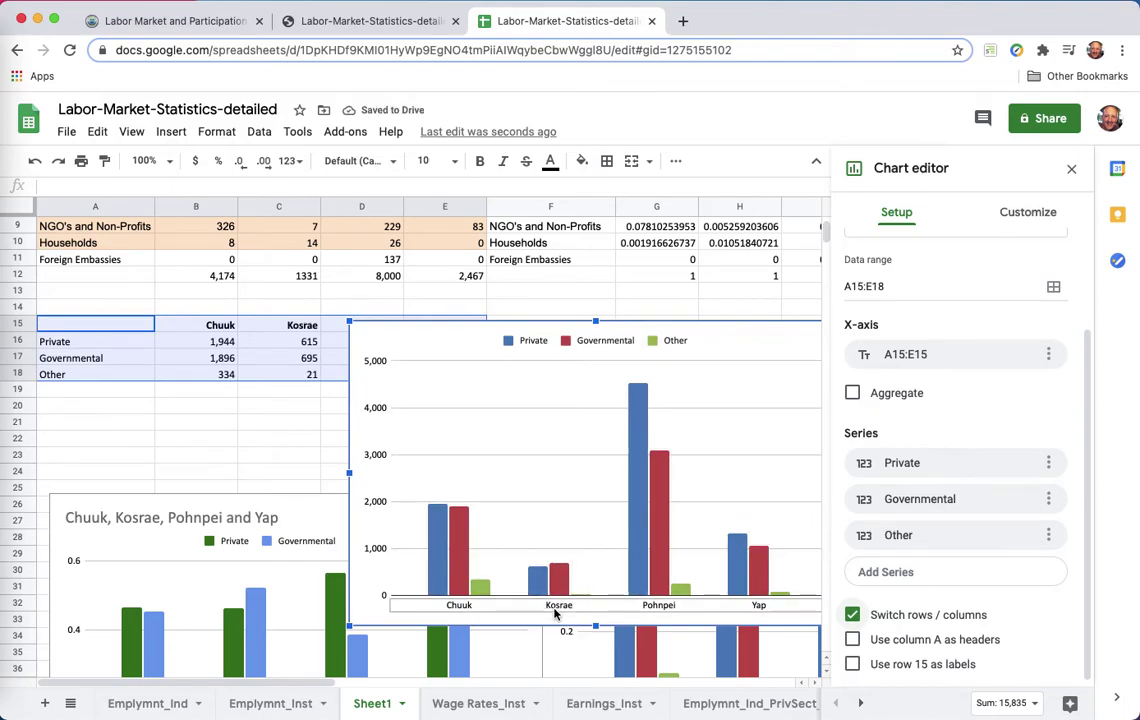
click(215, 549)
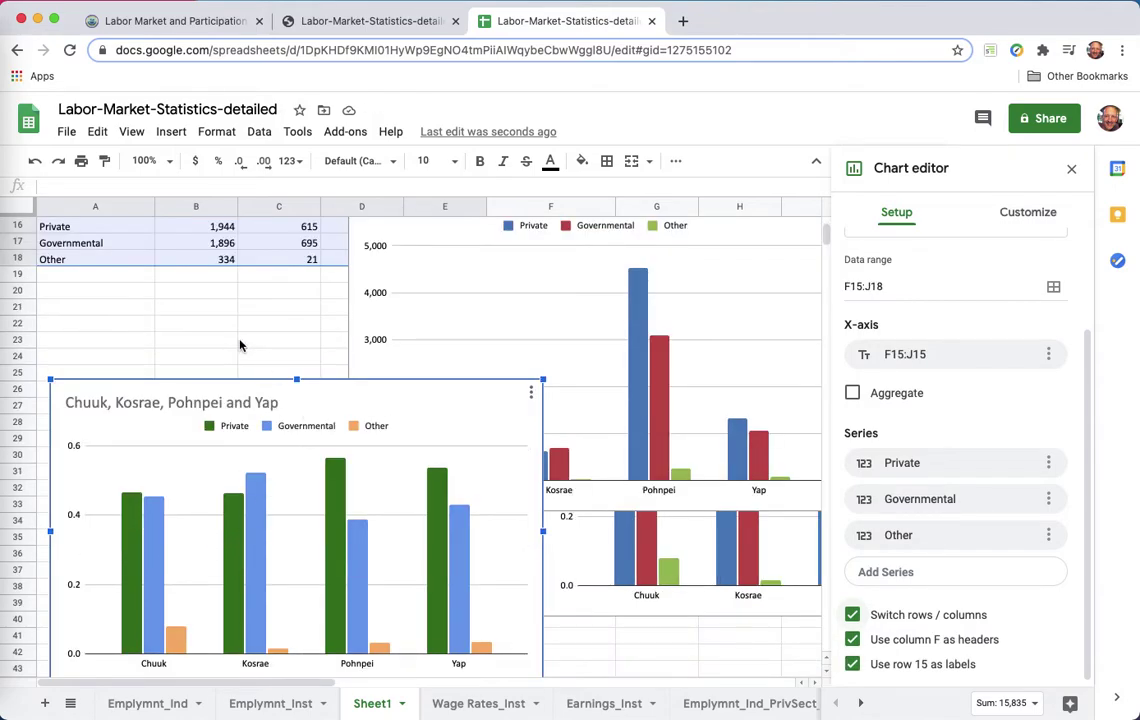
scroll(242, 343, down, 2)
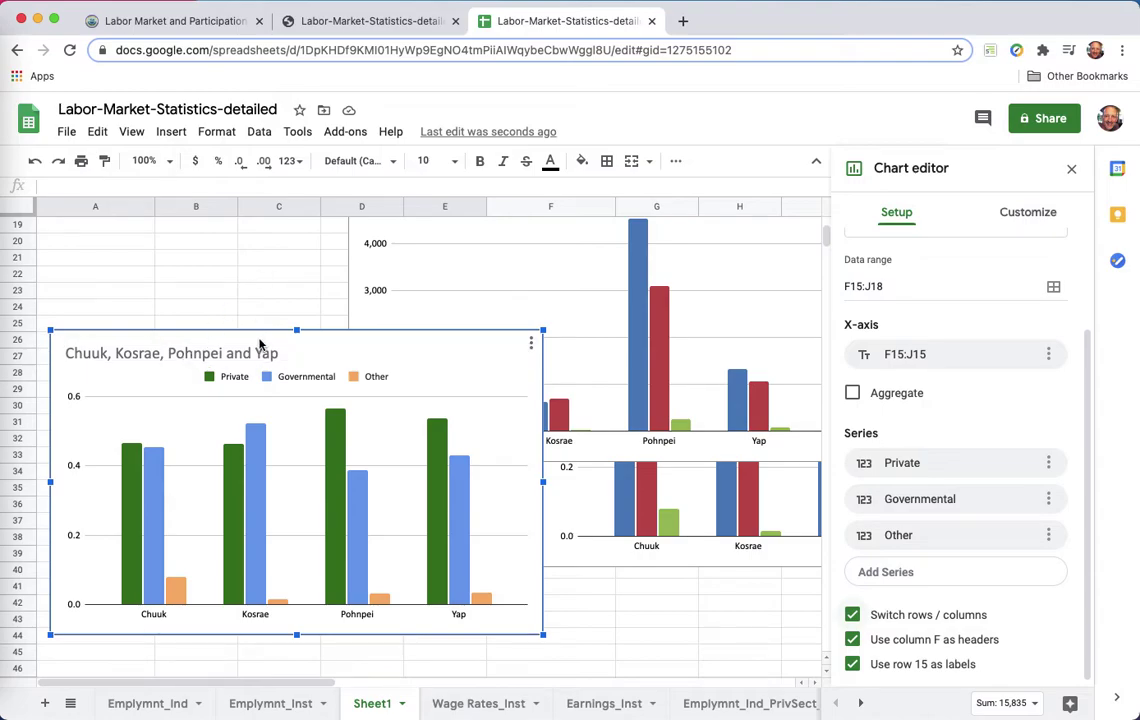
drag(258, 335, 402, 481)
scroll(406, 343, down, 2)
click(398, 333)
drag(303, 298, 204, 308)
Step: Recolor the counts chart's Private series dark green
click(280, 322)
click(879, 440)
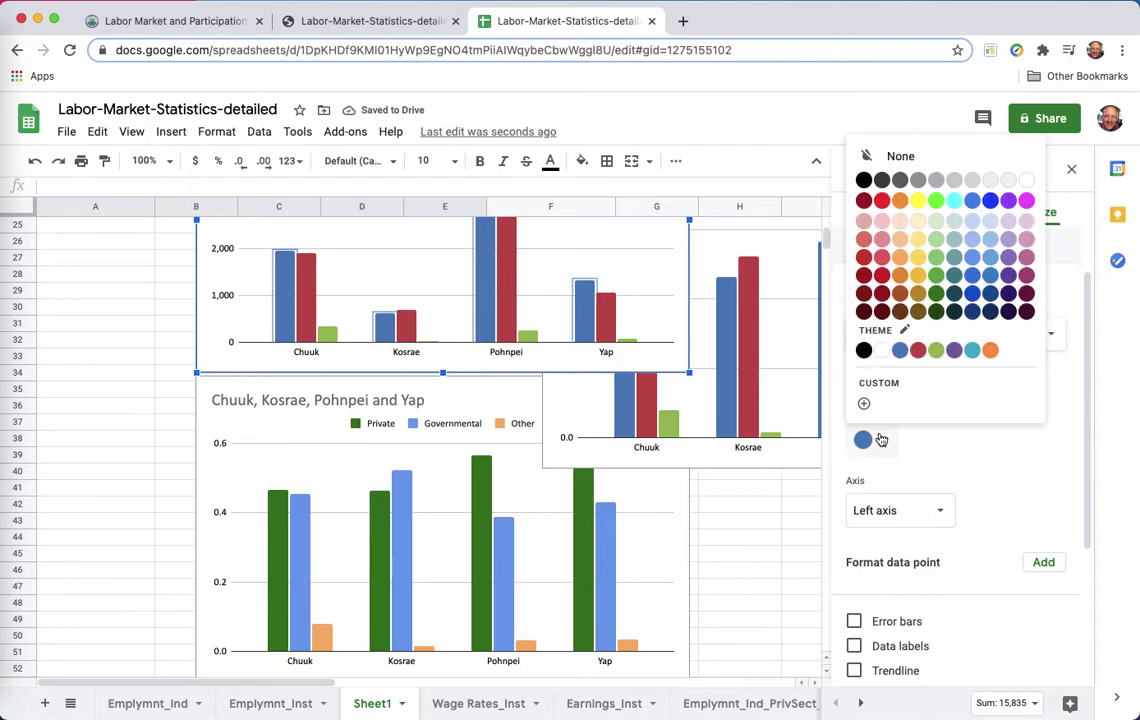
click(936, 293)
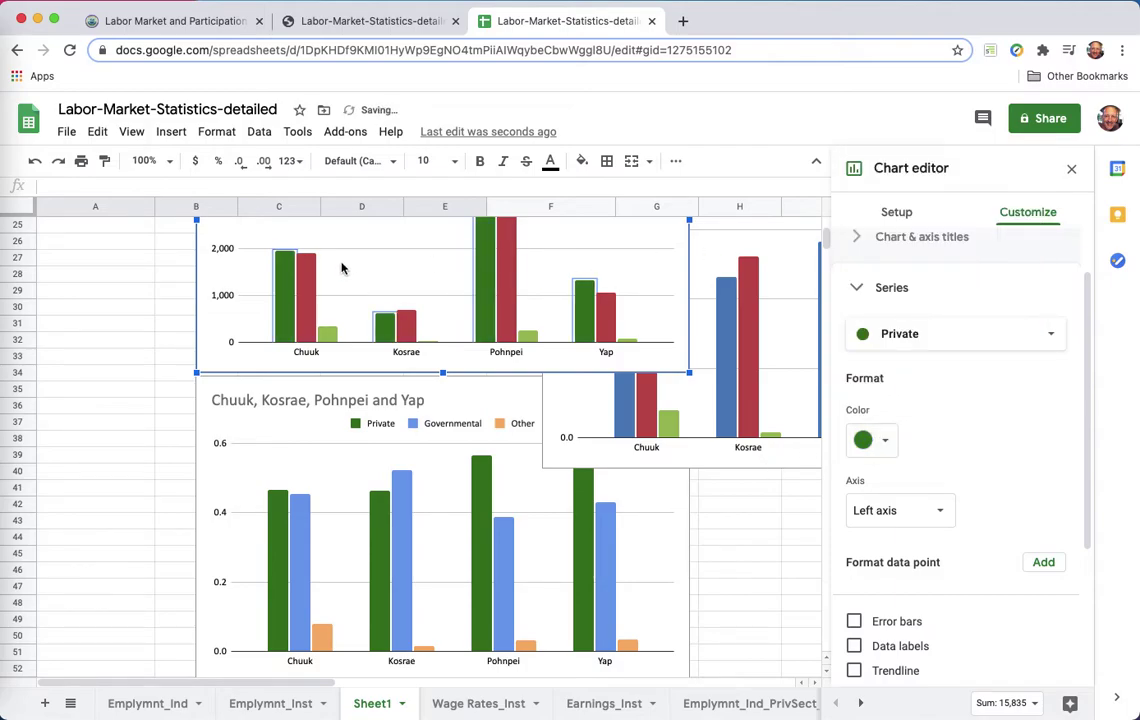
Step: Recolor the counts chart's Governmental series light blue and its Other series light orange to match the shares chart
click(305, 275)
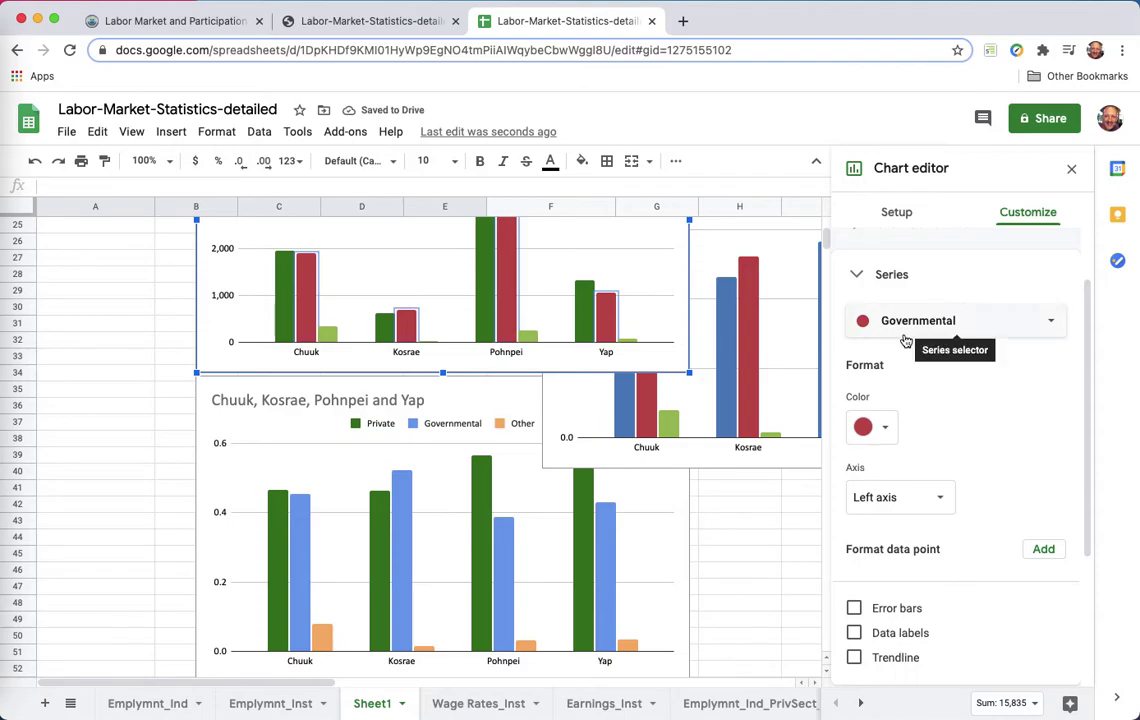
click(886, 428)
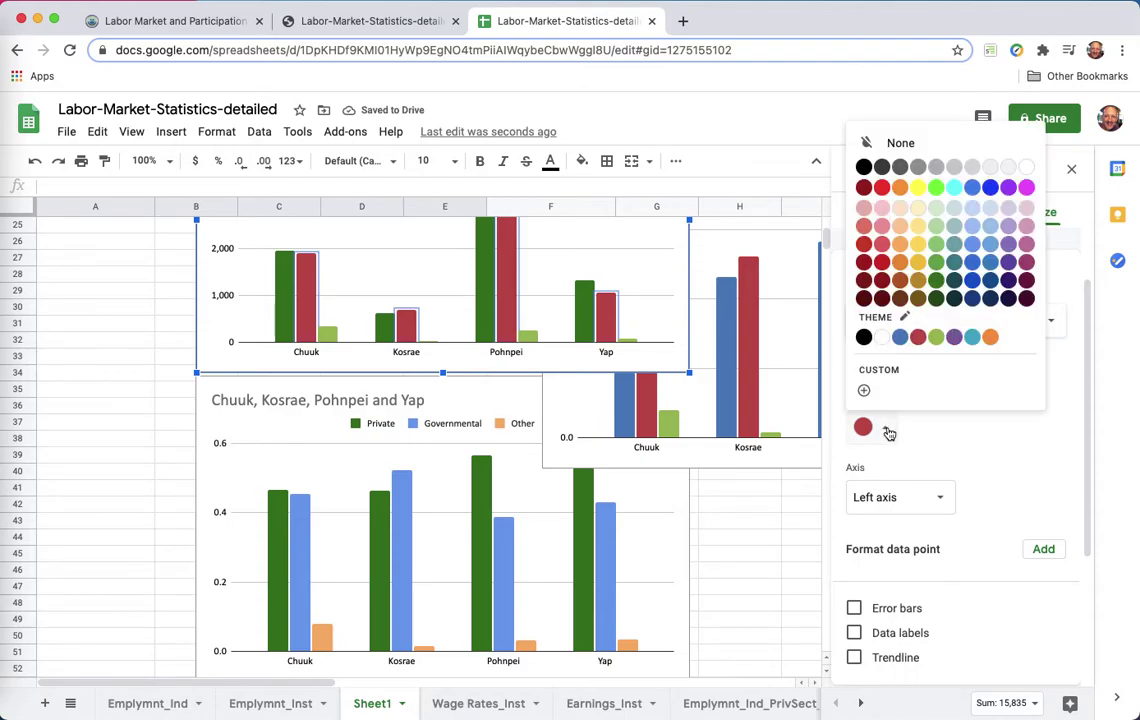
click(972, 244)
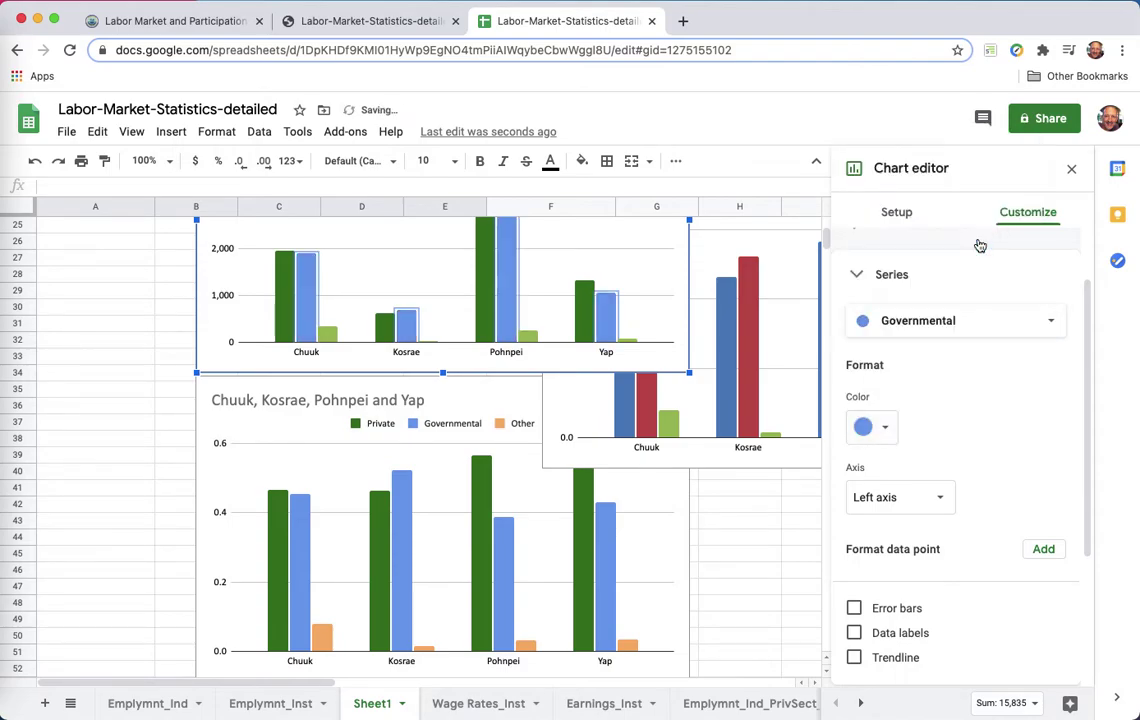
click(325, 340)
click(884, 428)
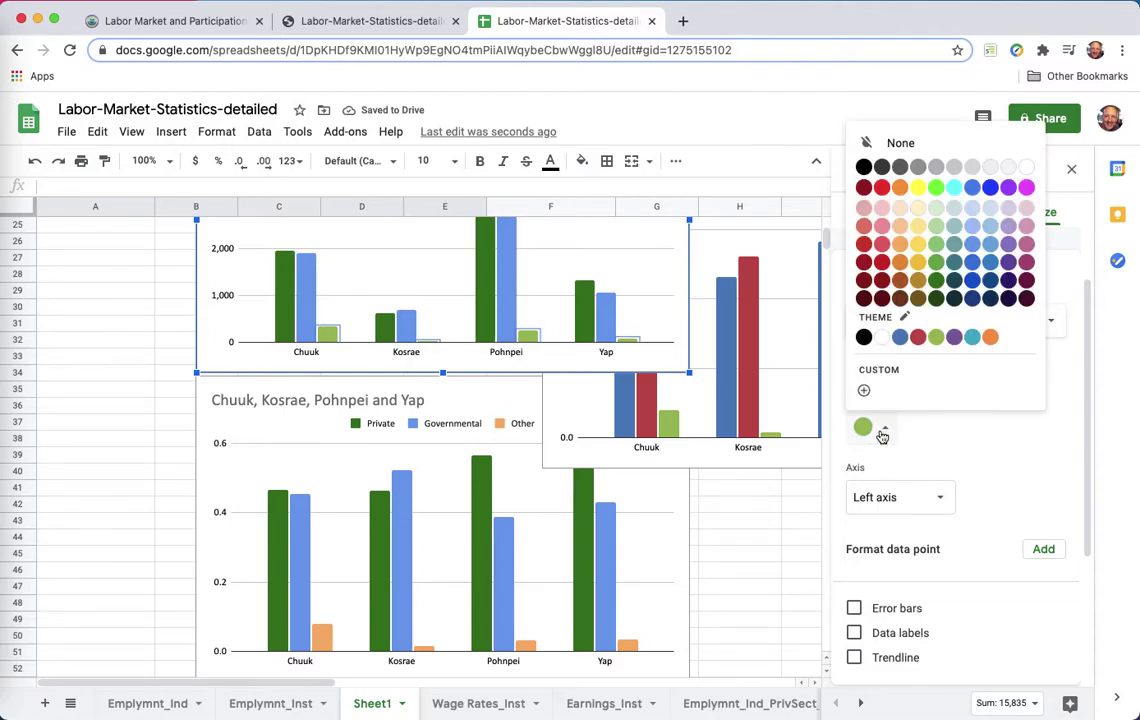
click(900, 244)
click(68, 425)
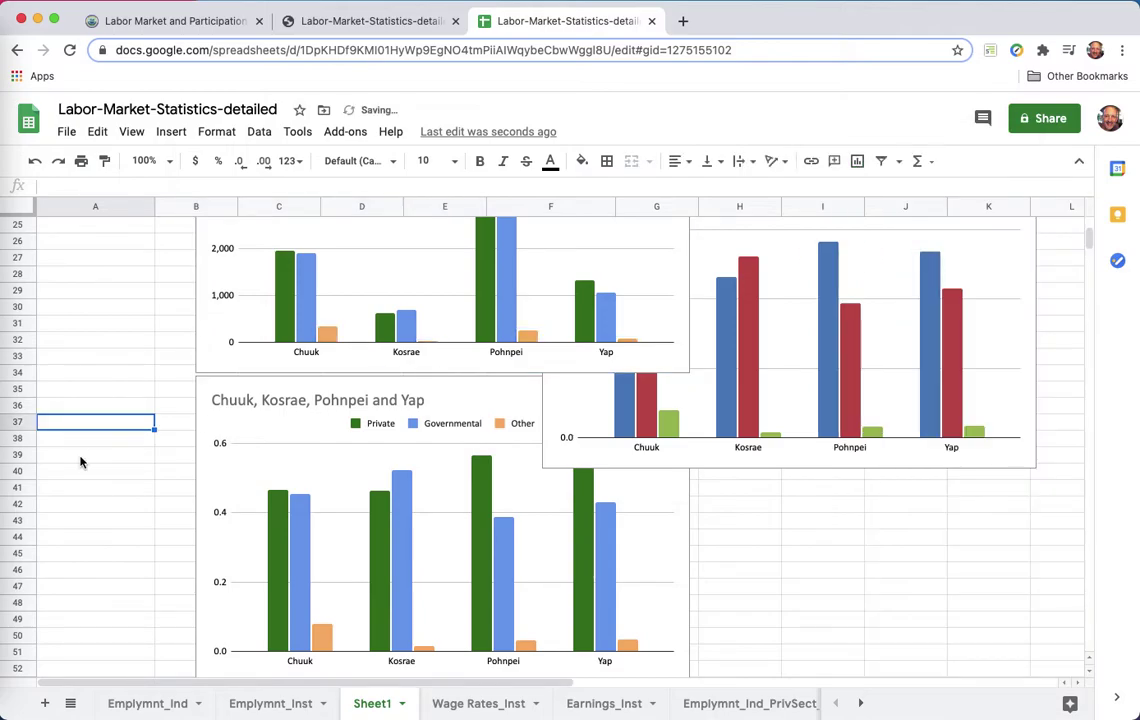
Step: Move the counts chart down off the Private, Governmental and Other summary table to uncover the counts
scroll(80, 460, up, 1)
scroll(82, 461, up, 5)
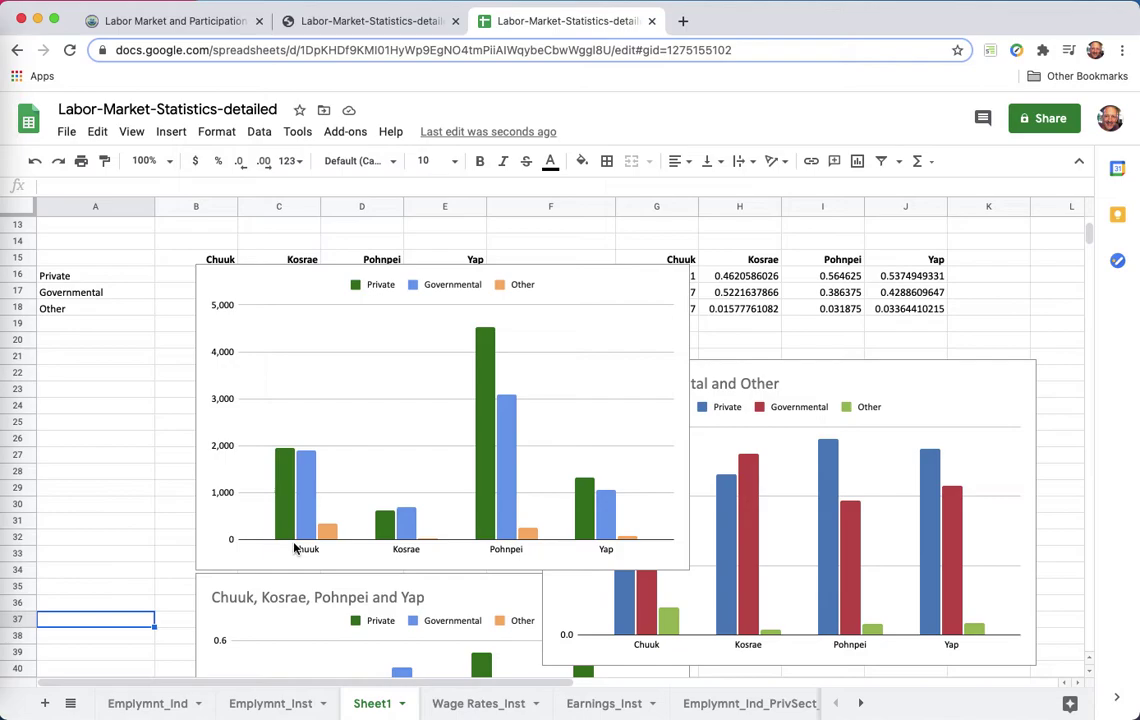
click(509, 445)
mouse_move(500, 458)
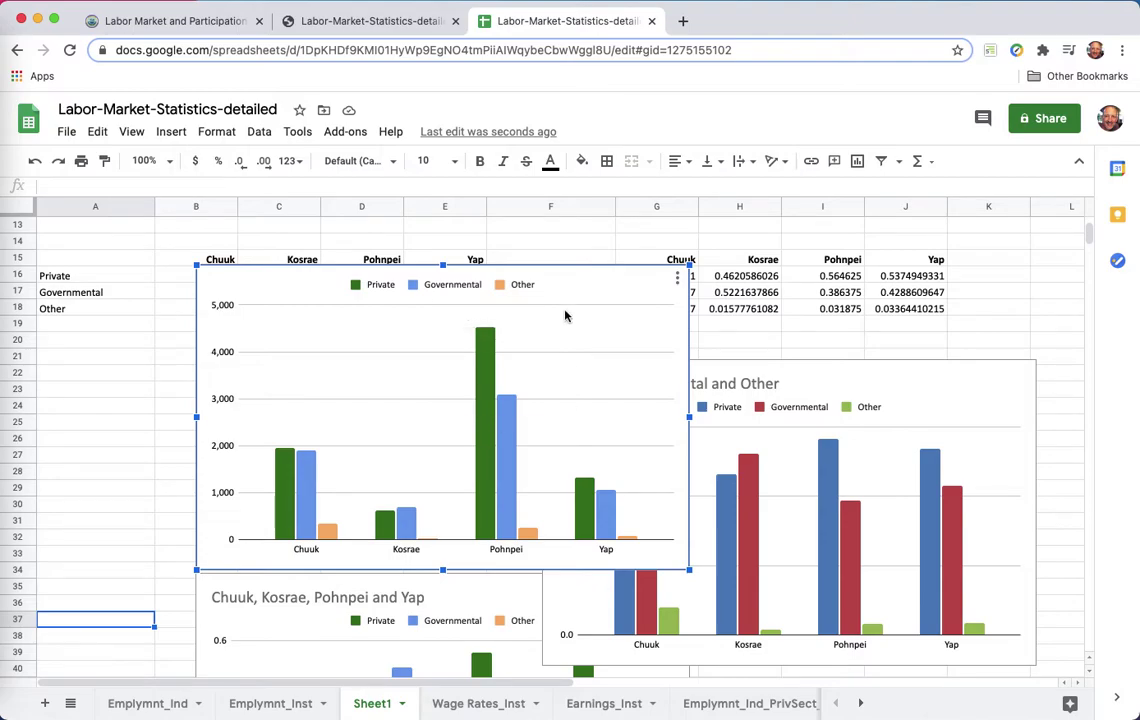
drag(530, 282, 629, 377)
scroll(436, 276, up, 5)
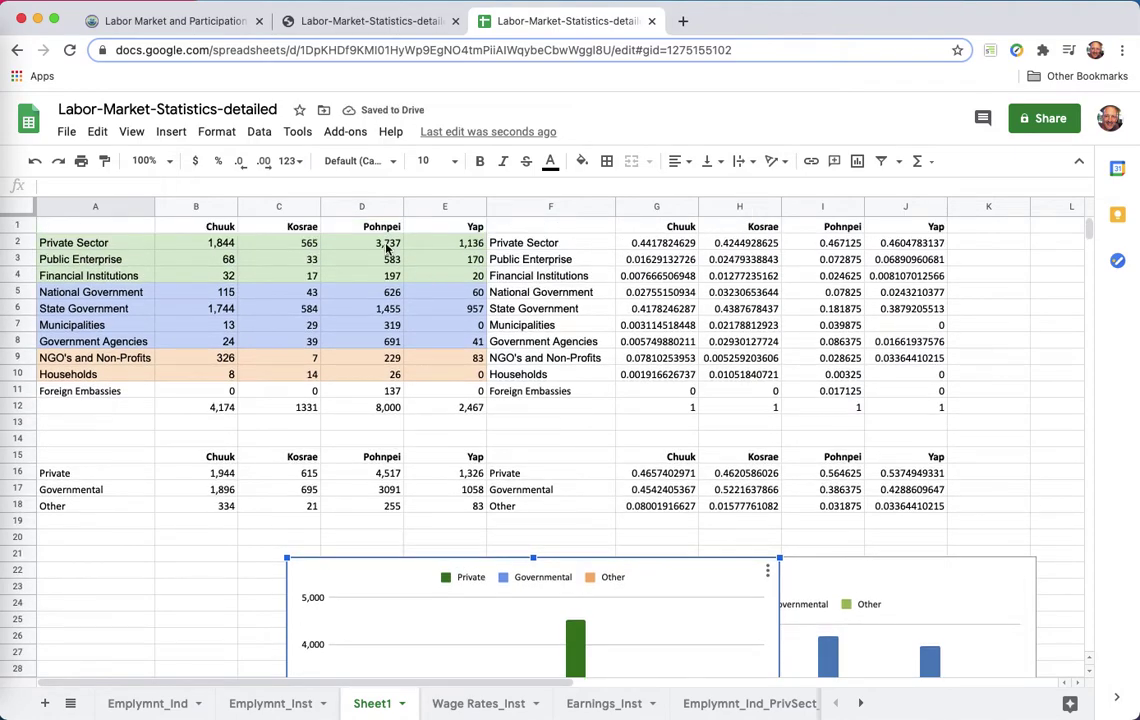
Step: Examine the Private Sector counts in row 2 for Kosrae, Pohnpei and Yap alongside the counts chart
click(390, 247)
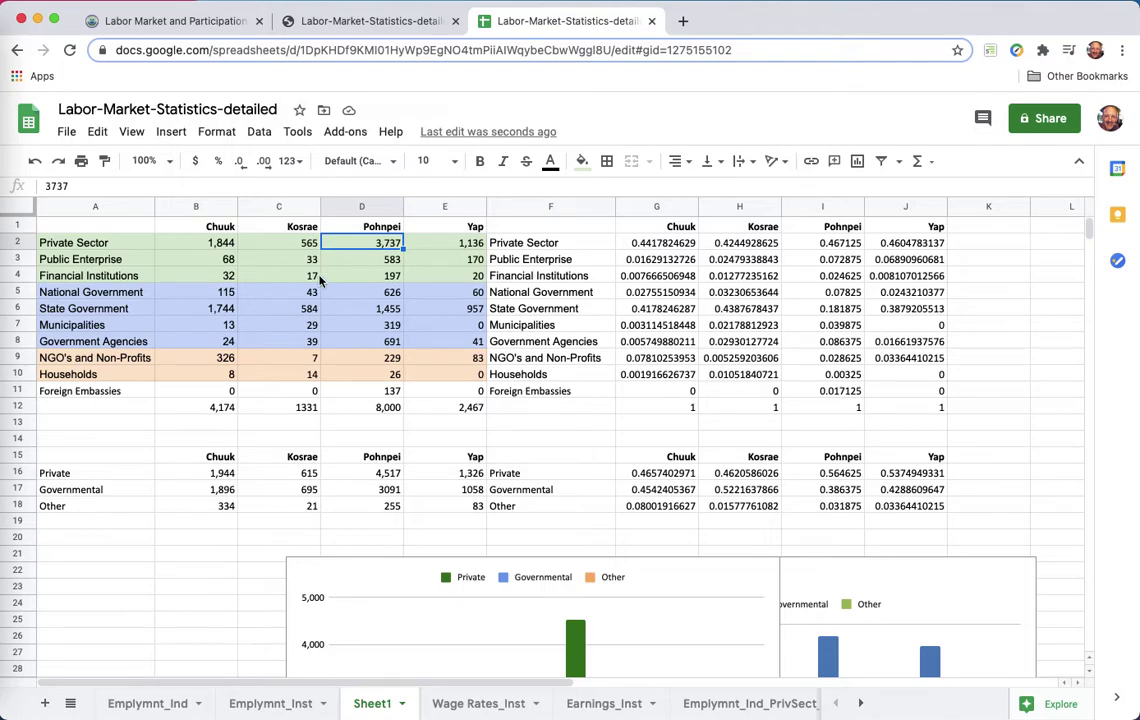
click(245, 245)
click(452, 253)
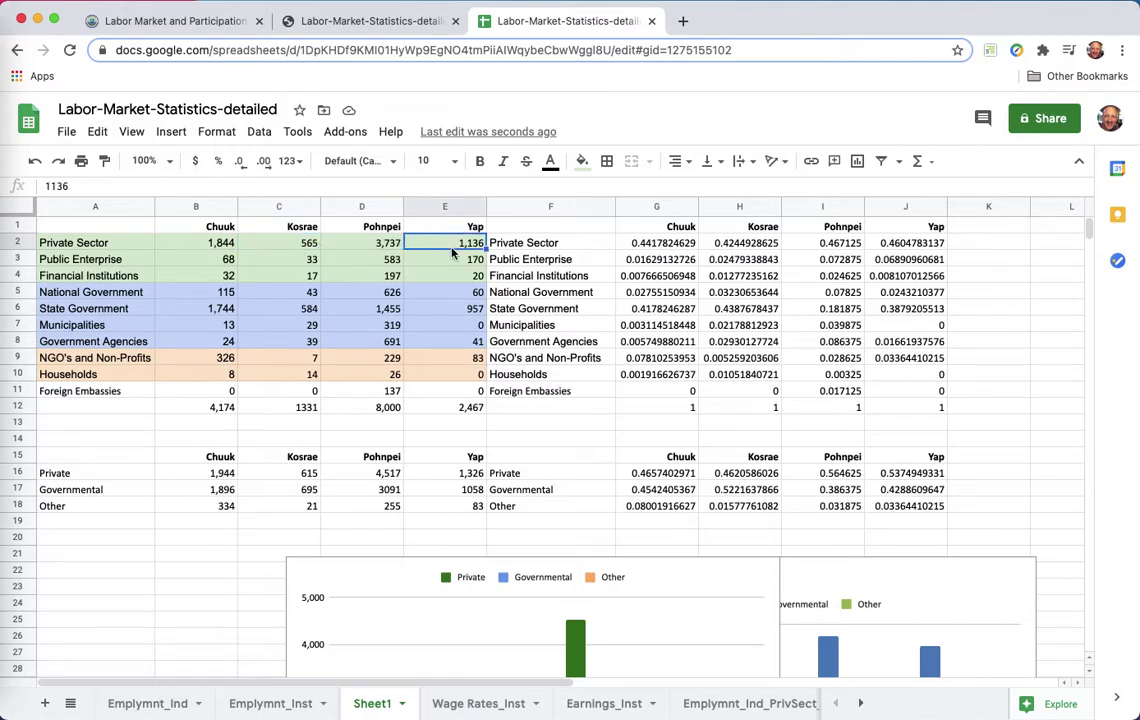
scroll(568, 386, down, 5)
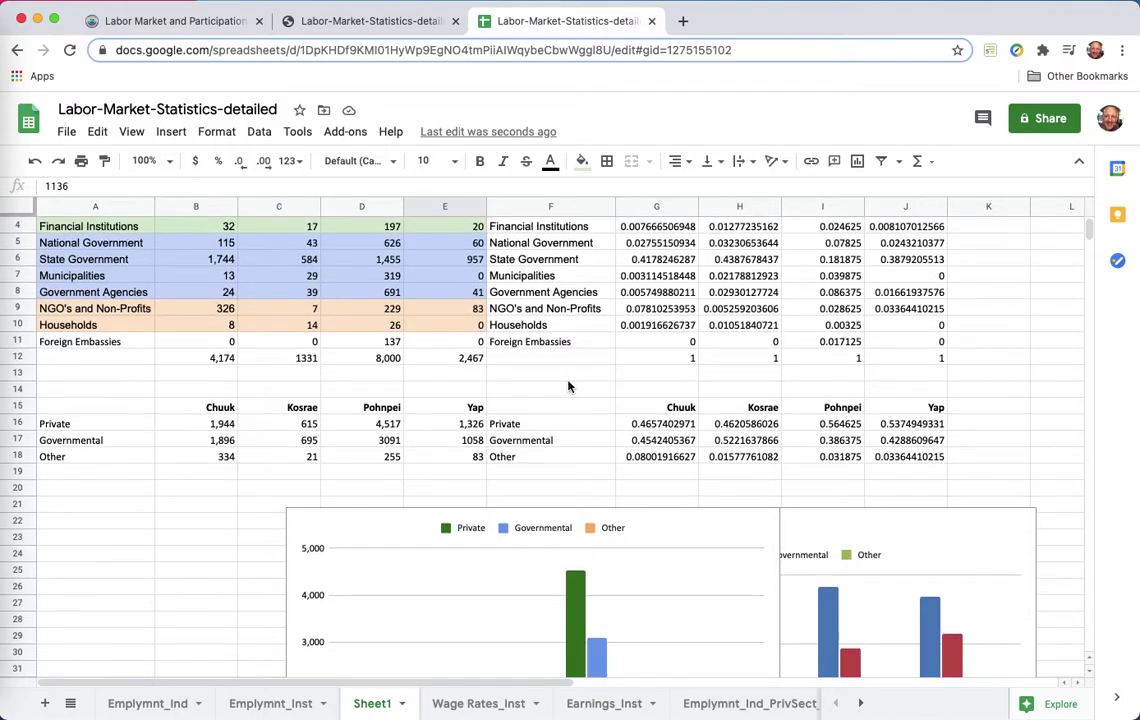
scroll(568, 386, down, 3)
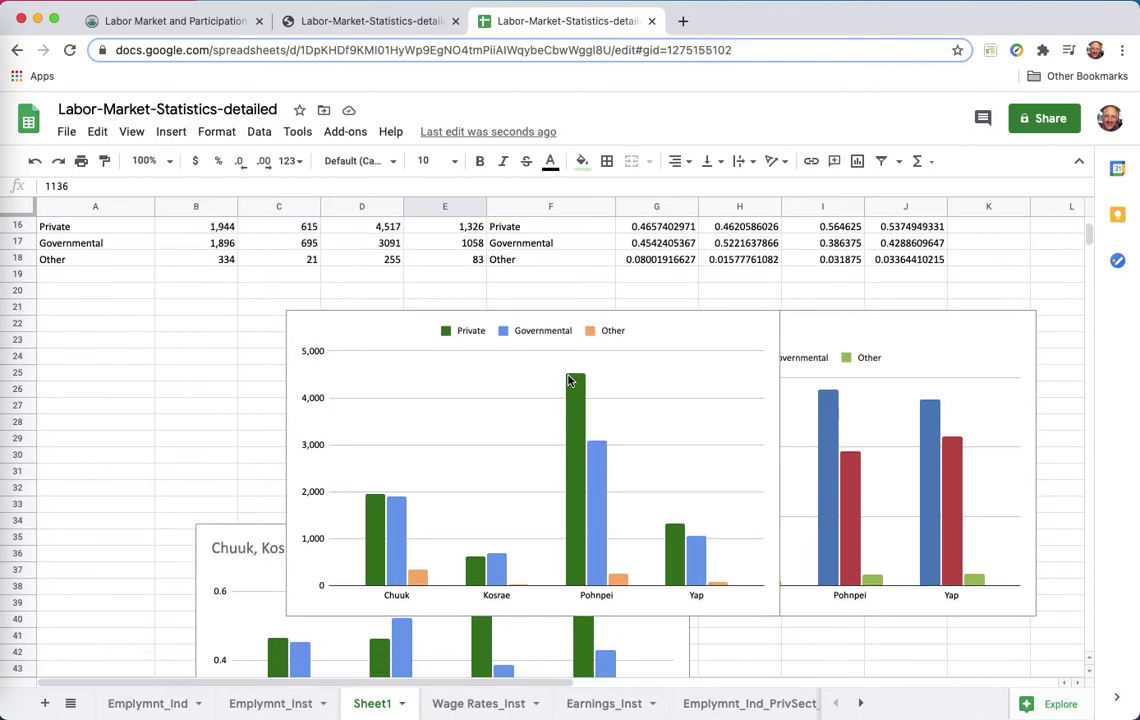
scroll(570, 381, down, 1)
Step: Move the counts chart back up so it sits directly above the shares chart
click(448, 377)
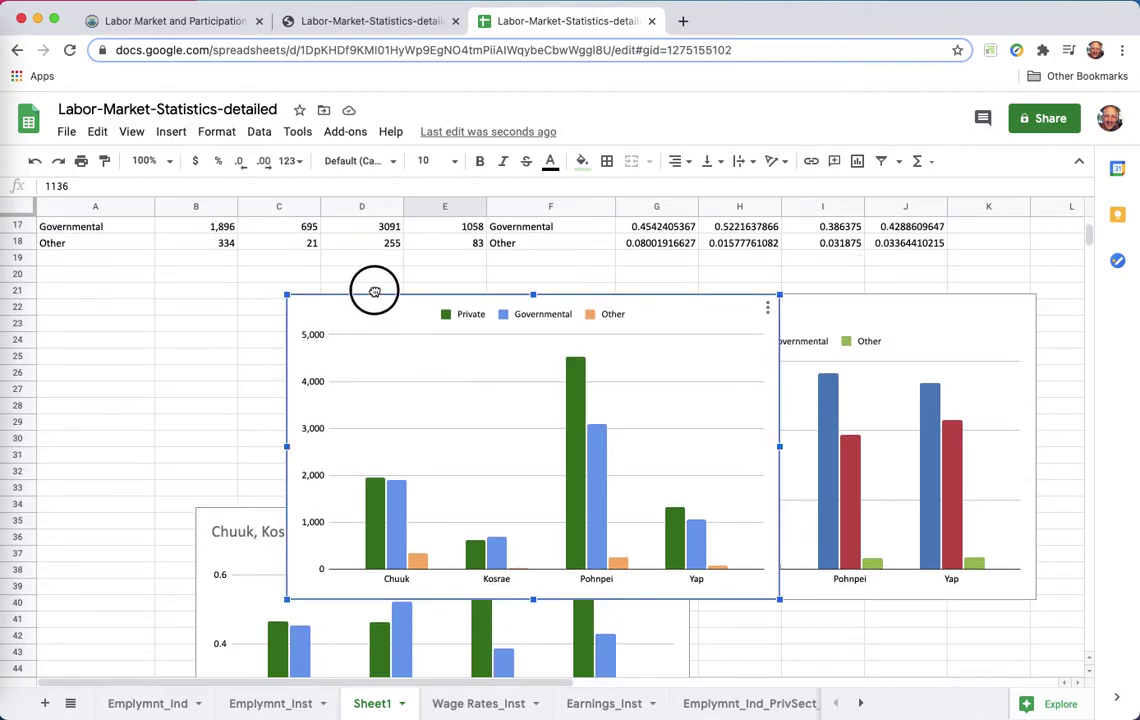
drag(374, 291, 291, 200)
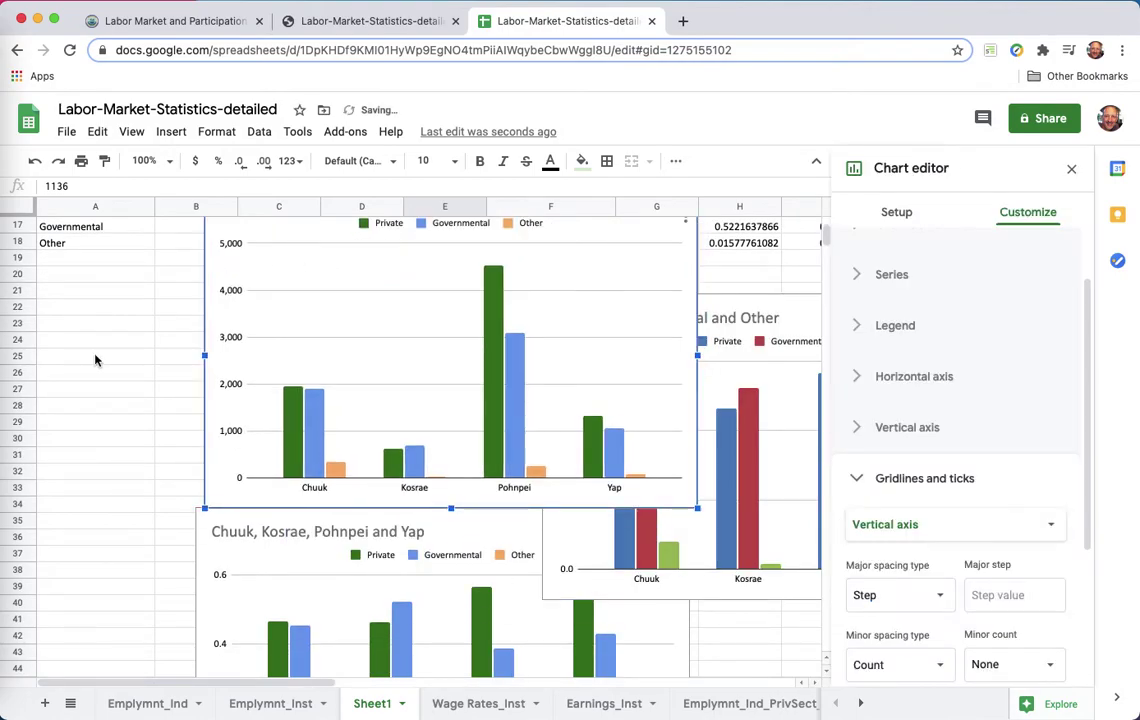
scroll(95, 360, up, 1)
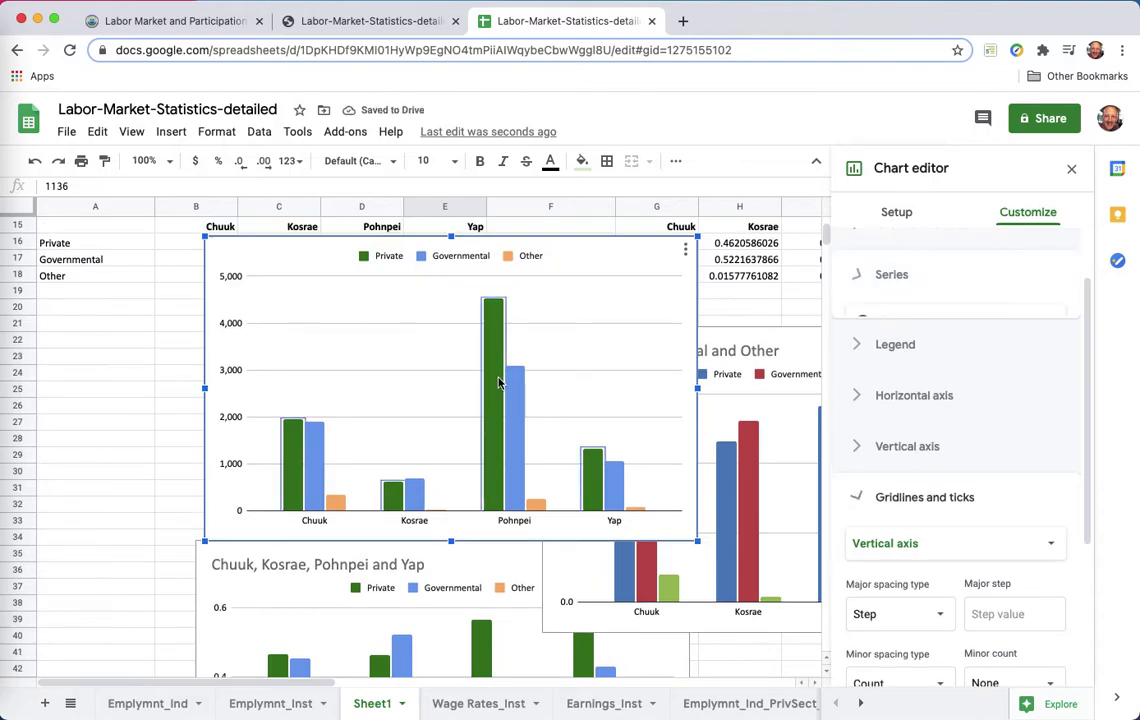
Step: Compare the Governmental bars of Pohnpei and Chuuk in the counts chart
click(521, 409)
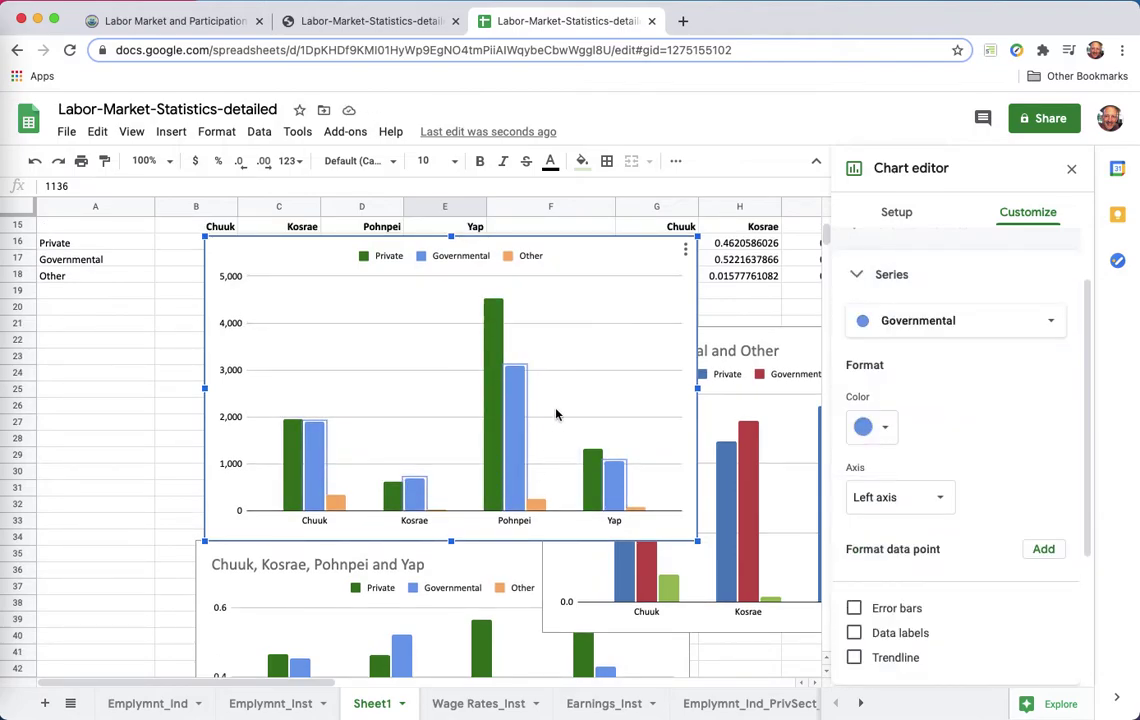
click(514, 450)
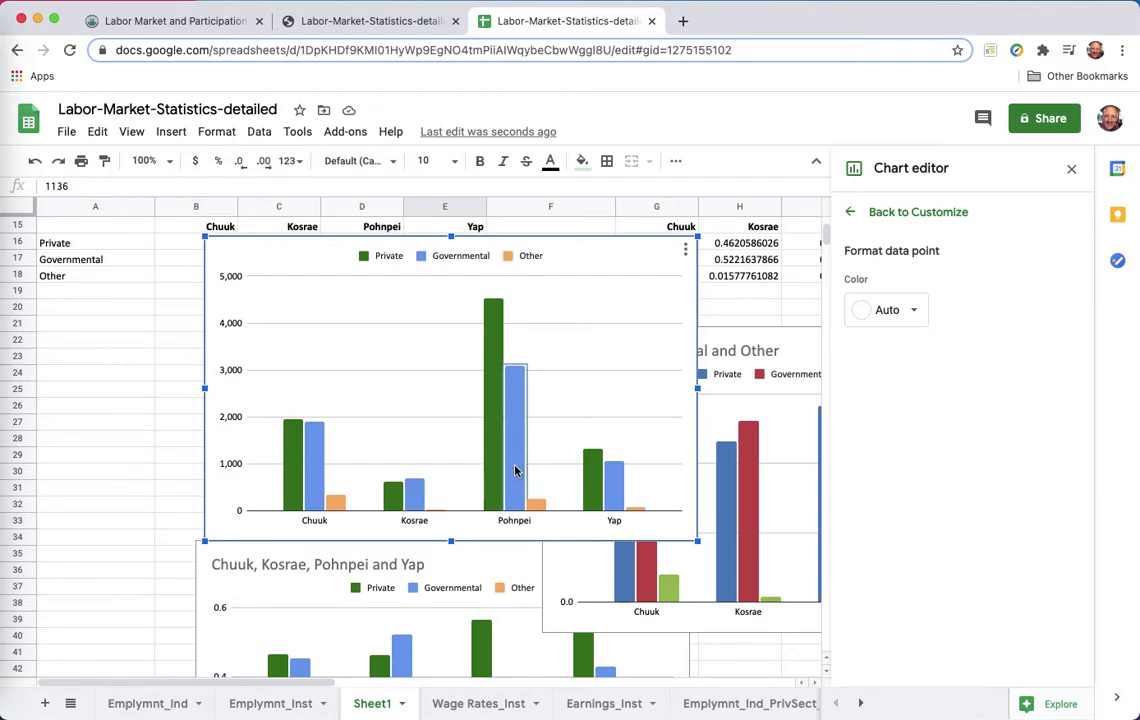
click(316, 478)
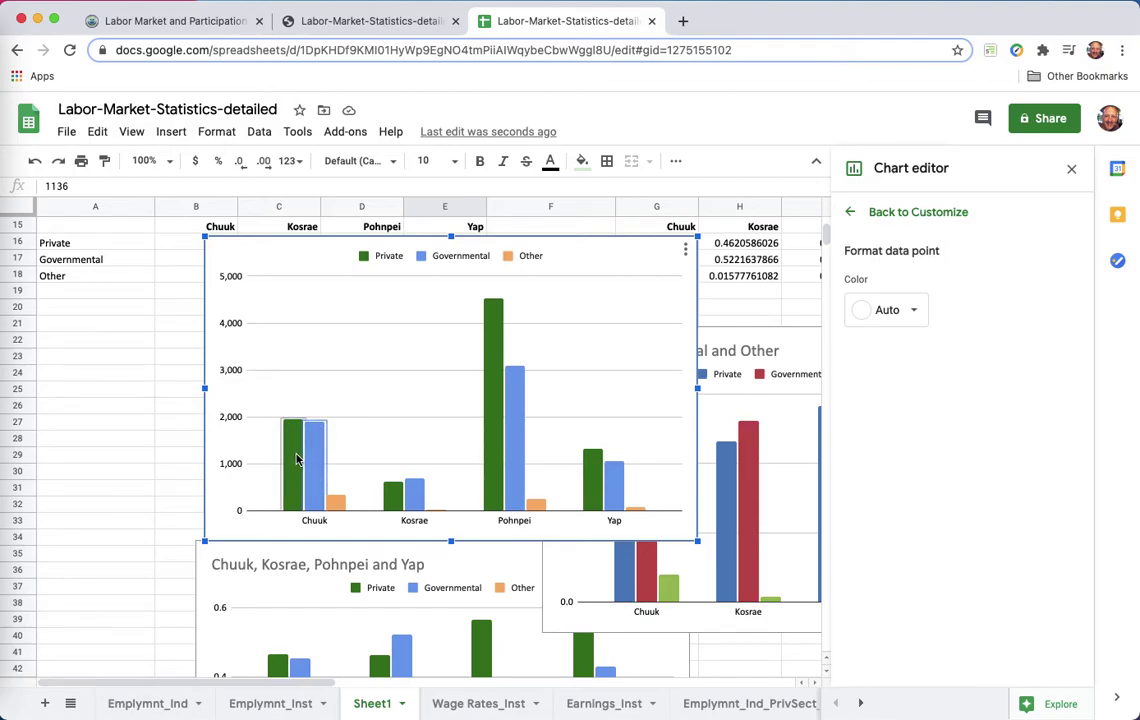
Step: Move the counts chart below the summary table and check the sum of Pohnpei's D16:D18 against its total in D12
click(370, 250)
drag(370, 250, 352, 353)
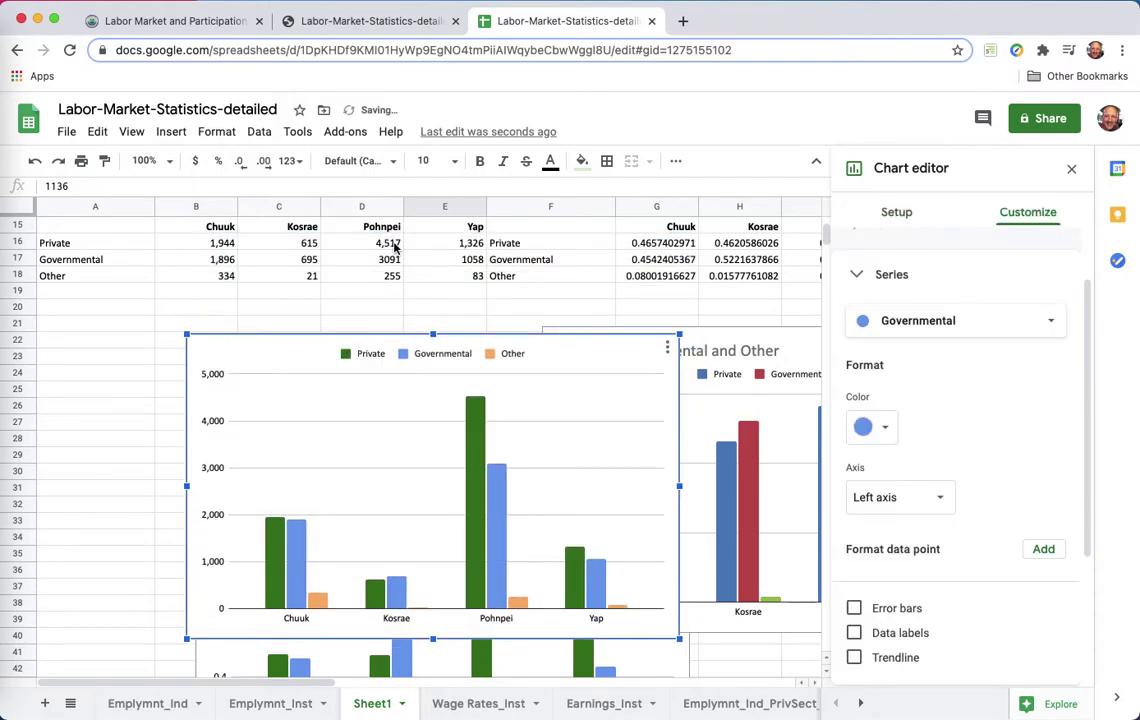
click(395, 248)
drag(390, 243, 393, 281)
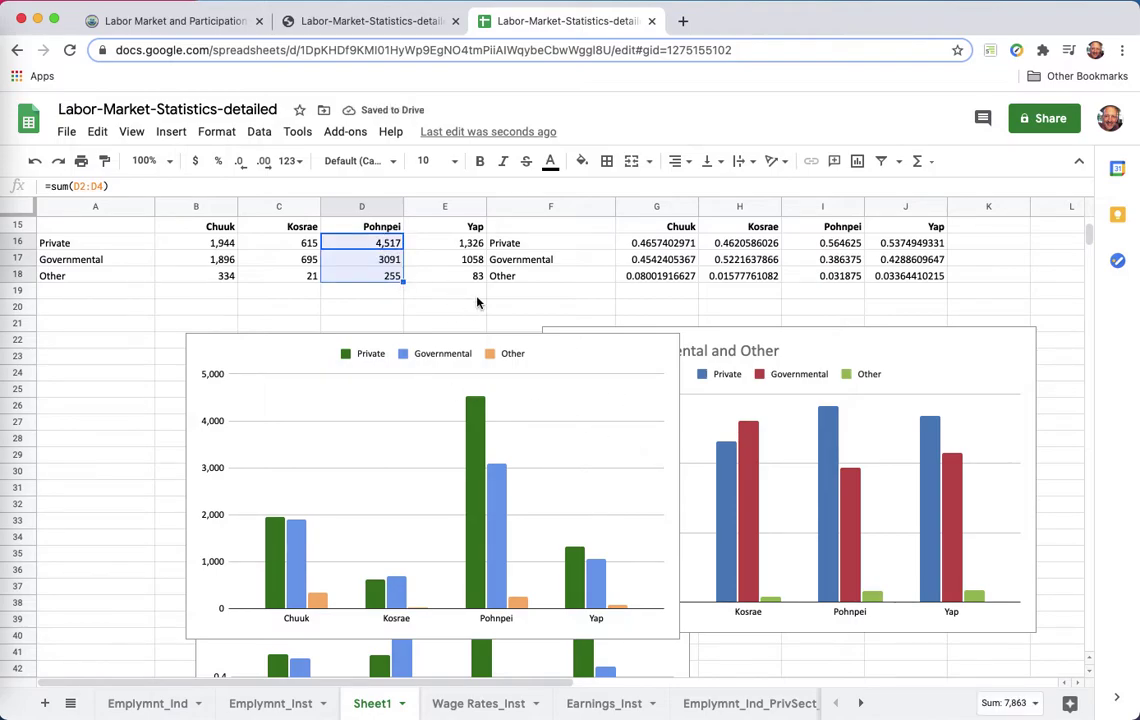
scroll(477, 300, up, 1)
scroll(477, 302, up, 3)
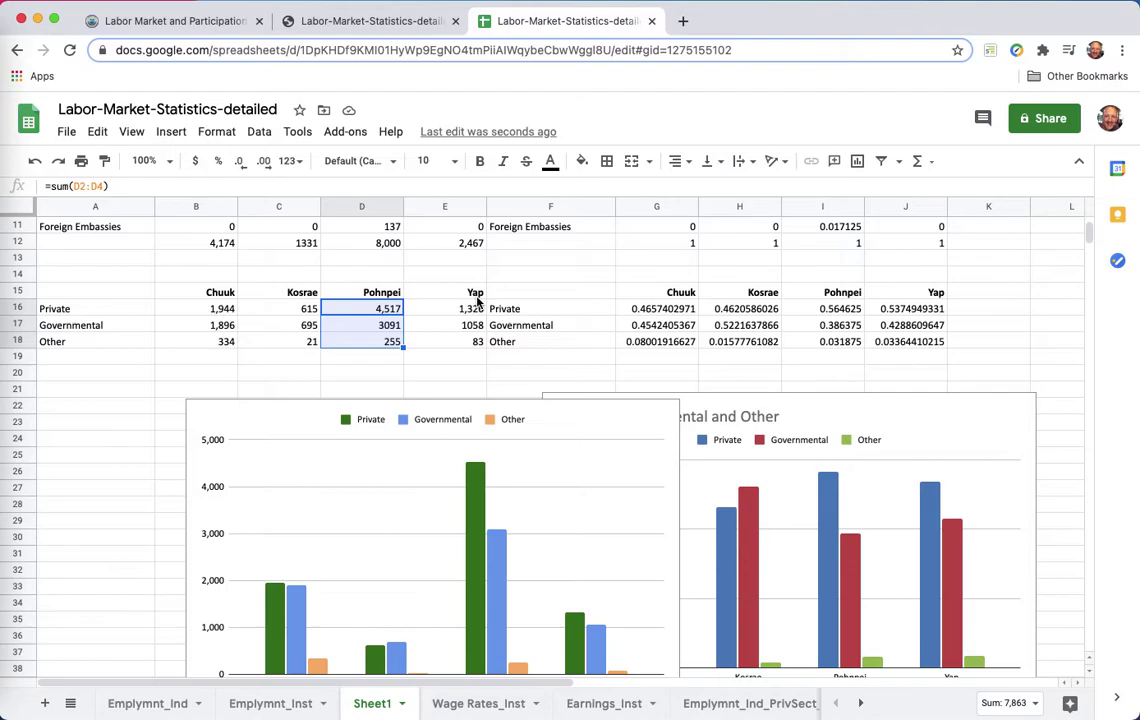
scroll(477, 300, up, 6)
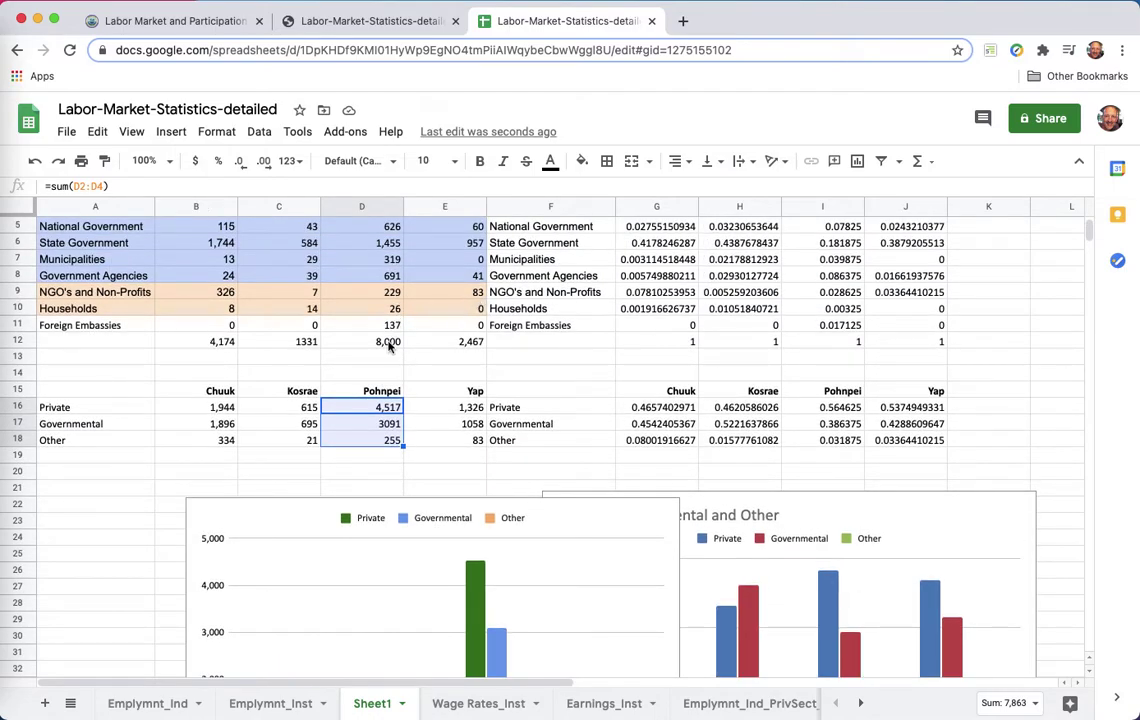
Step: Extend Pohnpei's Other count in D18 to sum D9:D11 so it includes Foreign Embassies
click(375, 444)
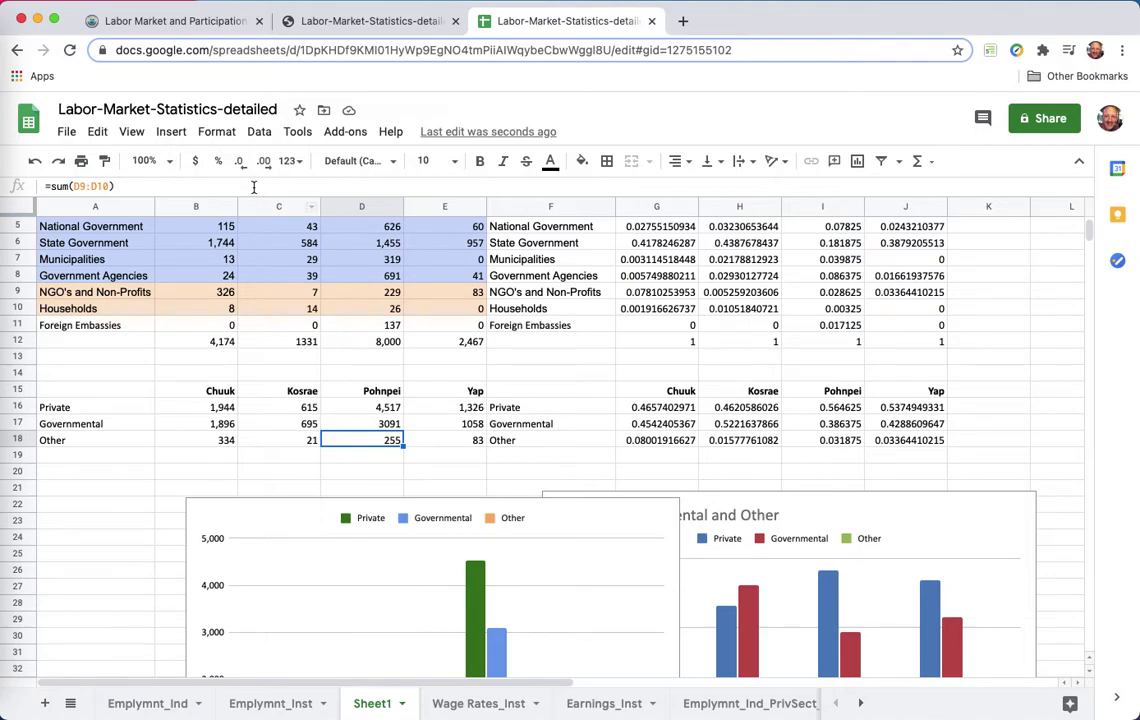
click(253, 186)
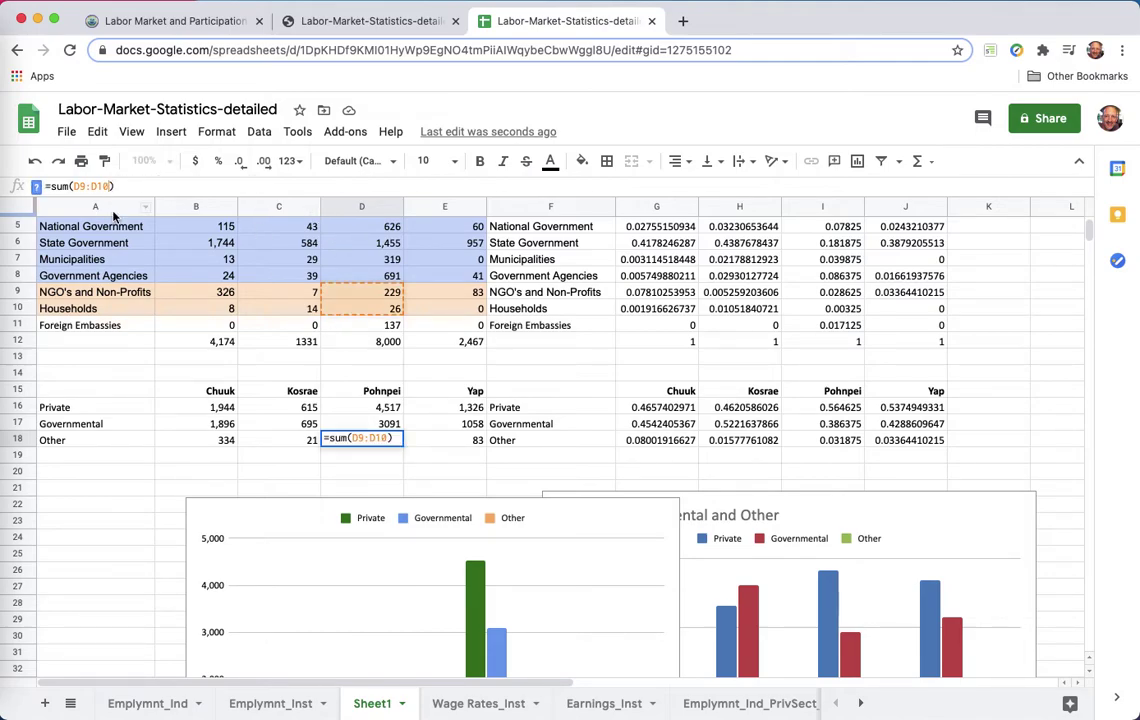
key(Return)
Step: Extend Pohnpei's Other share in I18 to =sum(I9:I11) so it includes Foreign Embassies
click(822, 325)
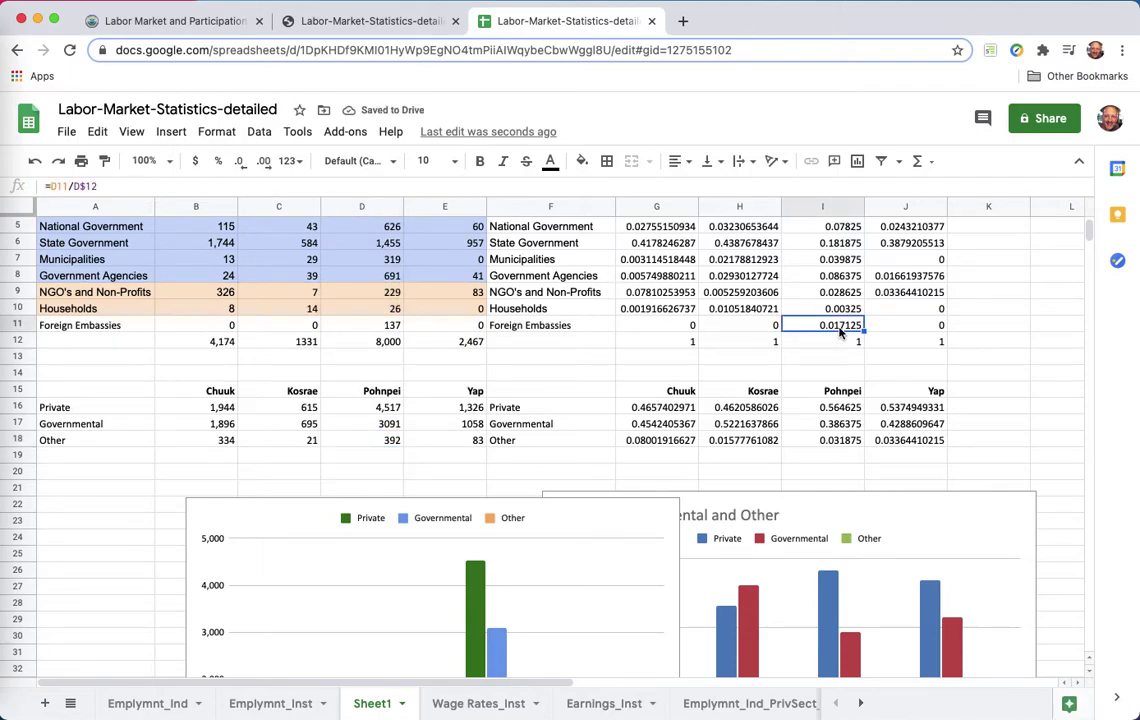
click(828, 442)
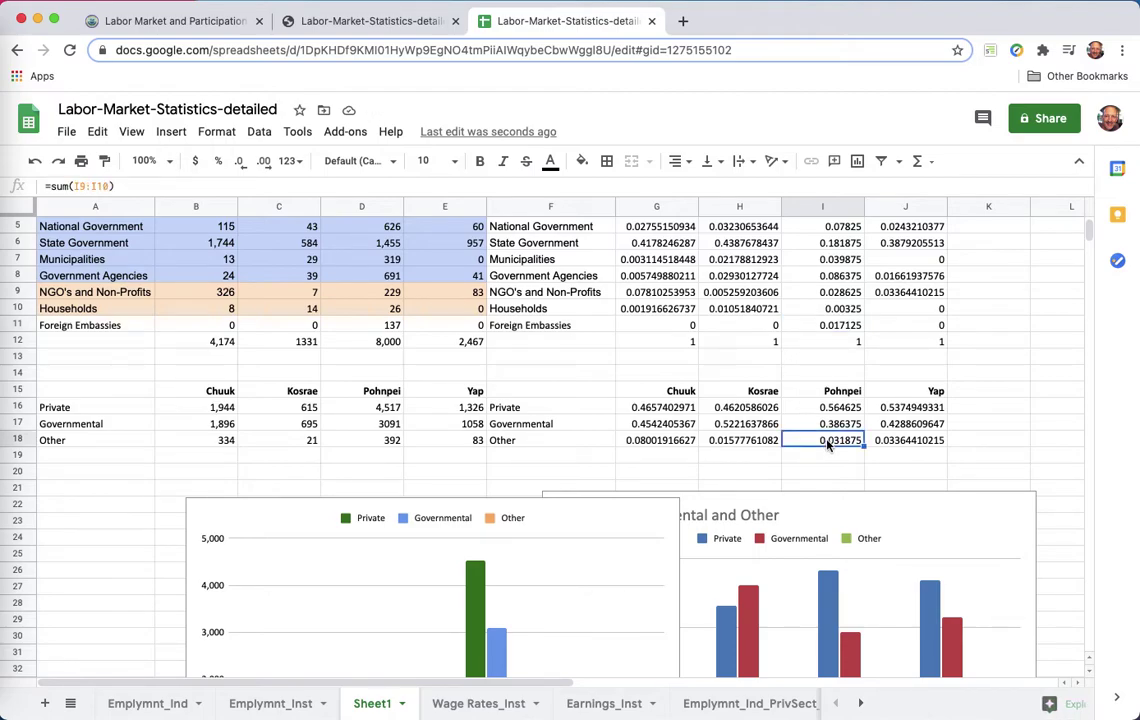
click(112, 186)
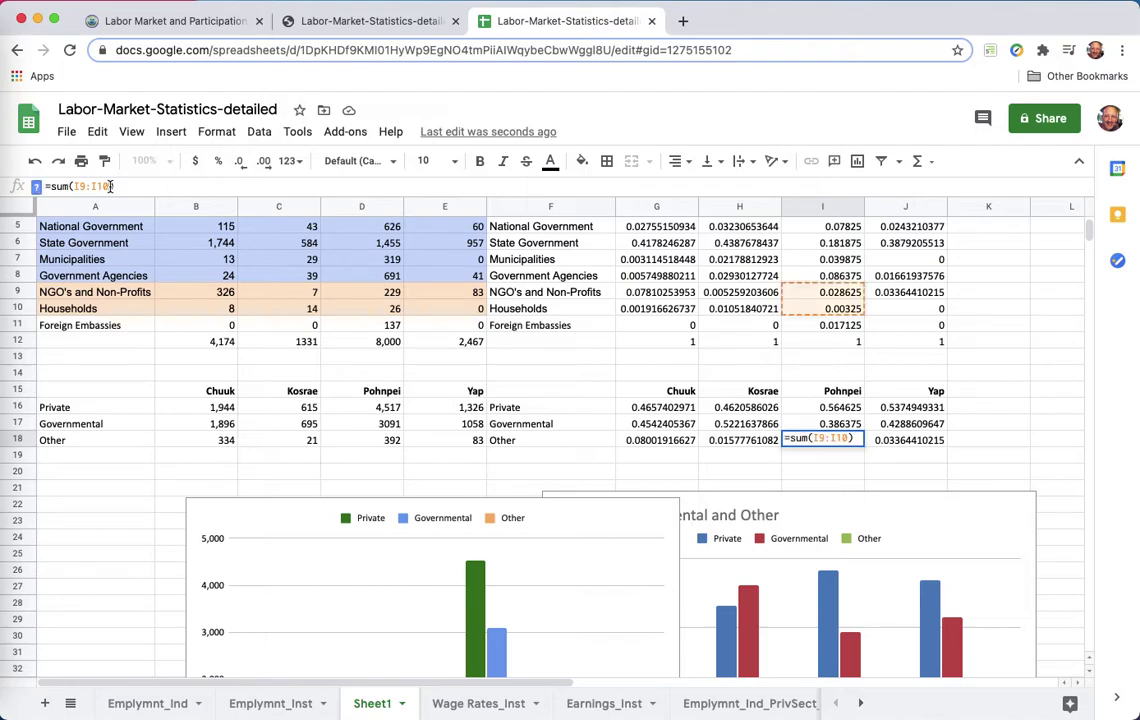
key(BackSpace)
text(1)
key(Return)
Step: Review the Other bars in the charts and recheck the sum of Pohnpei's counts in D16:D18
scroll(62, 314, down, 1)
scroll(62, 314, down, 6)
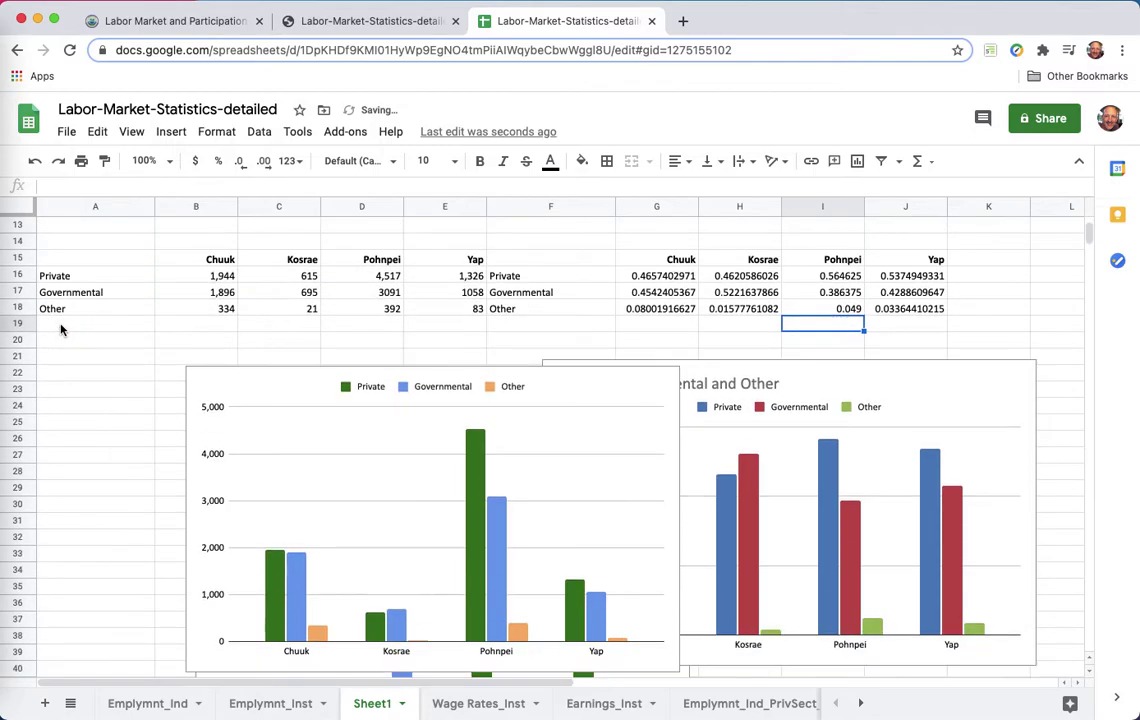
scroll(60, 330, down, 3)
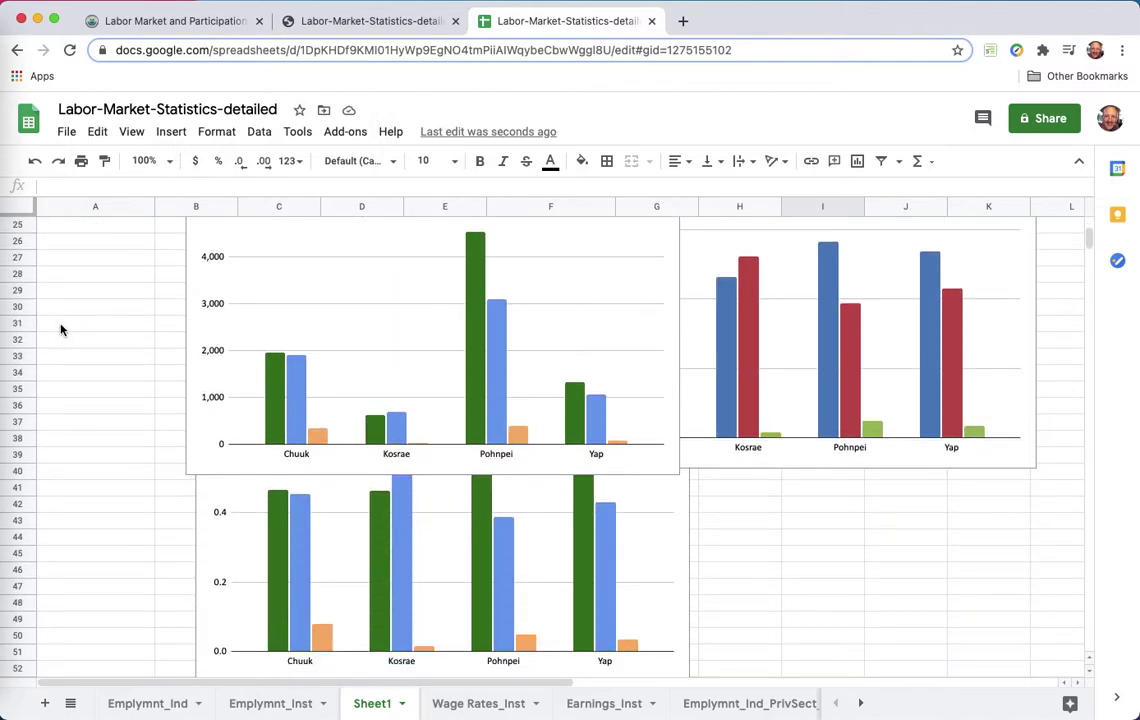
scroll(60, 330, up, 6)
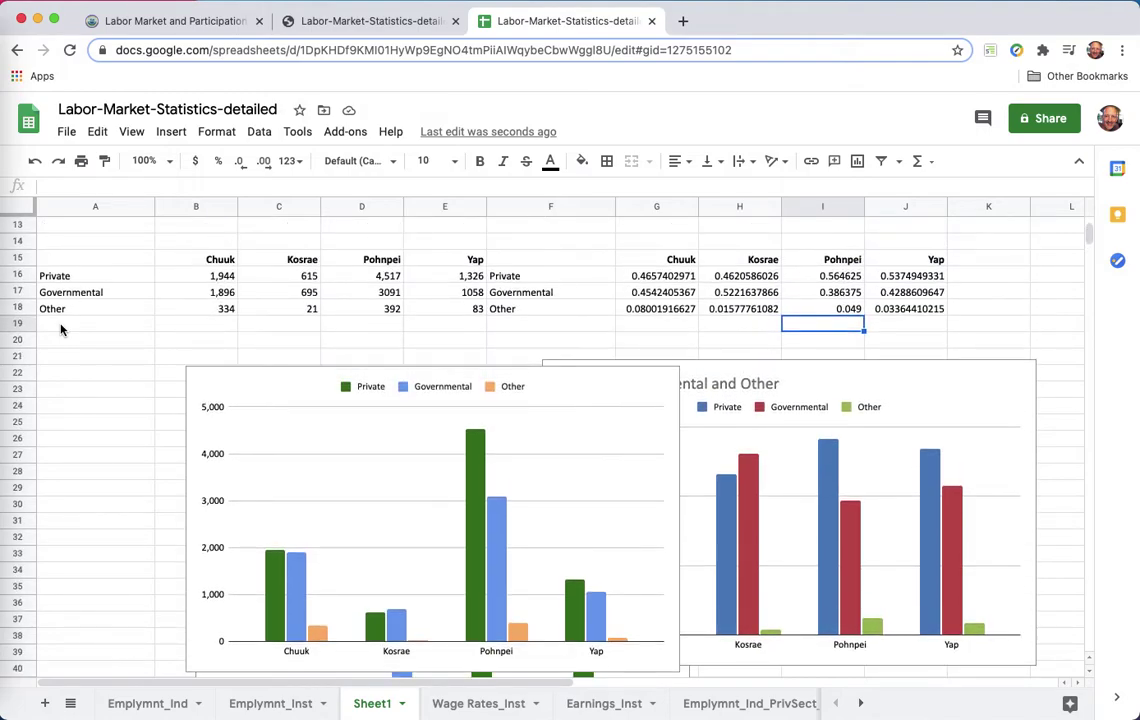
scroll(60, 330, up, 1)
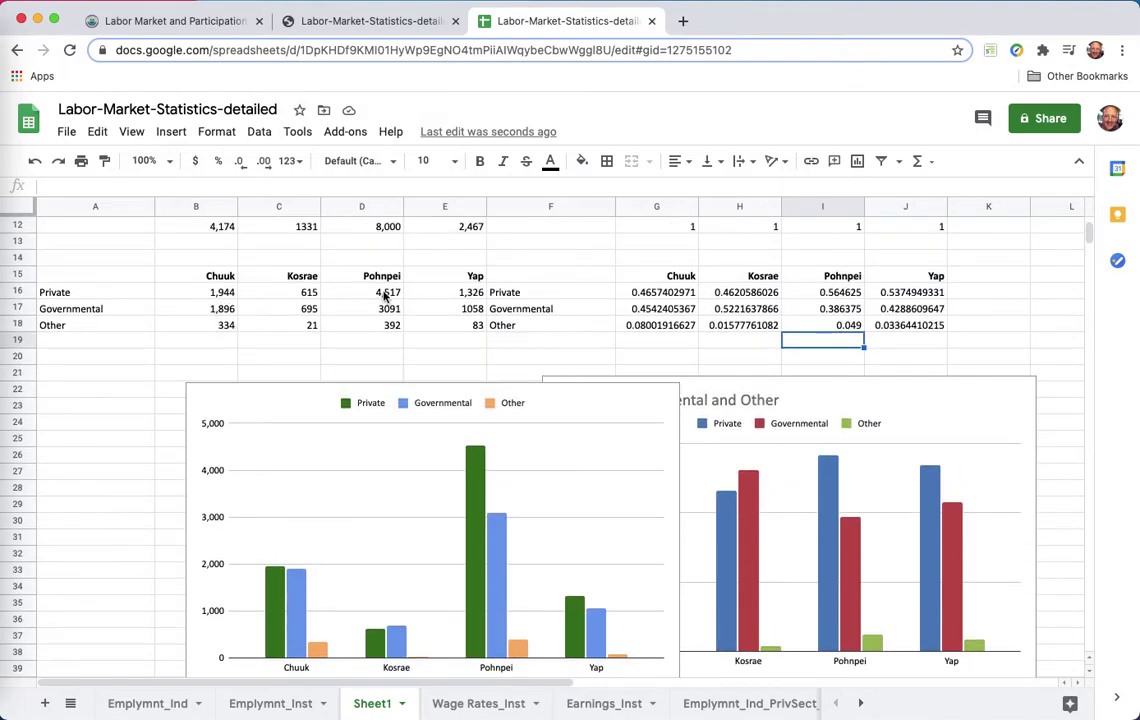
drag(378, 292, 384, 328)
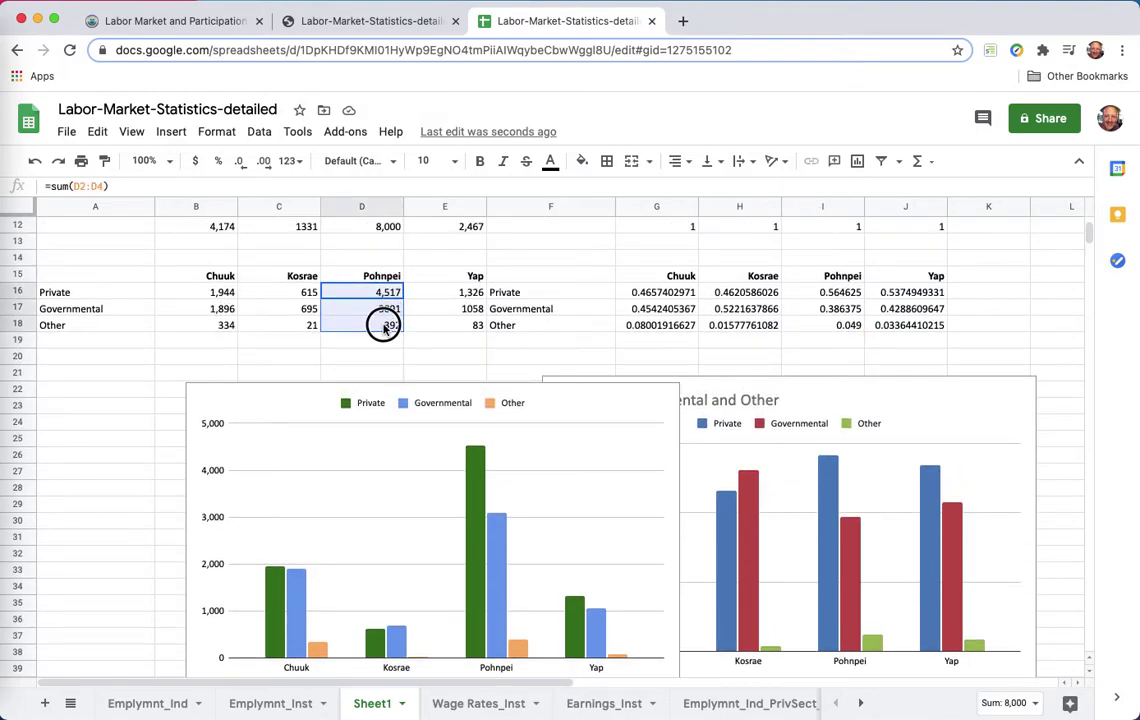
Step: Insert a blank row between the Governmental and Other rows of the summary tables
click(169, 331)
key(ctrl+alt+i)
key(r)
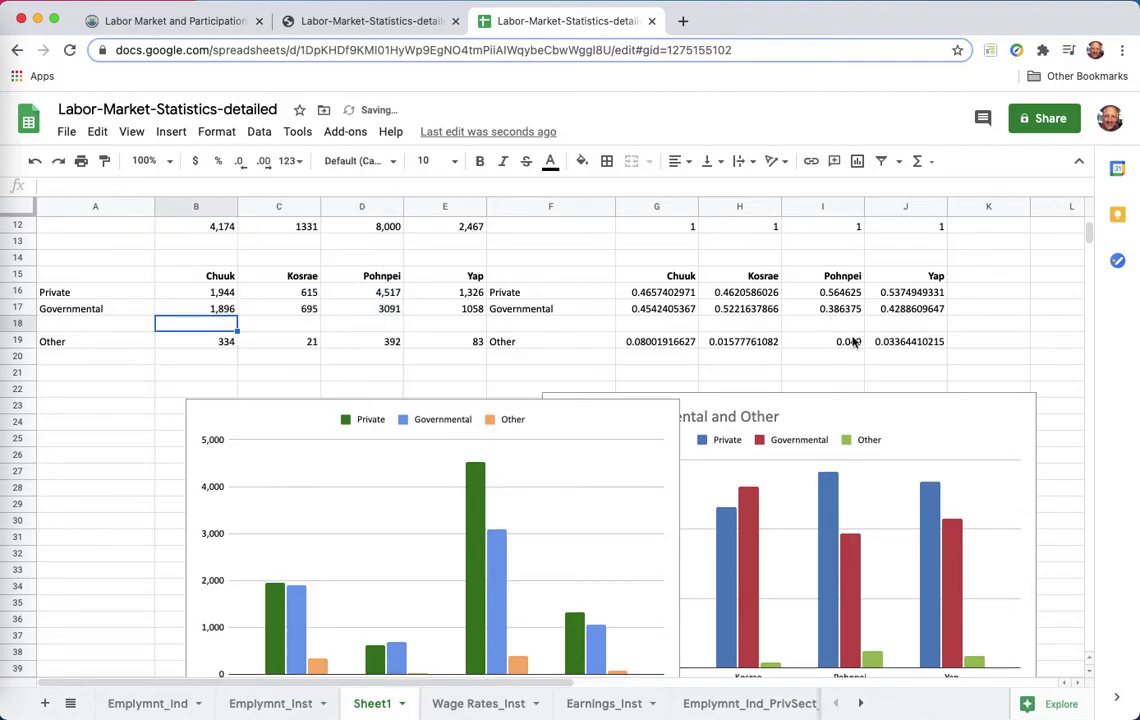
Step: Check which rows the Other share formulas for Pohnpei and Kosrae sum in row 19
click(853, 341)
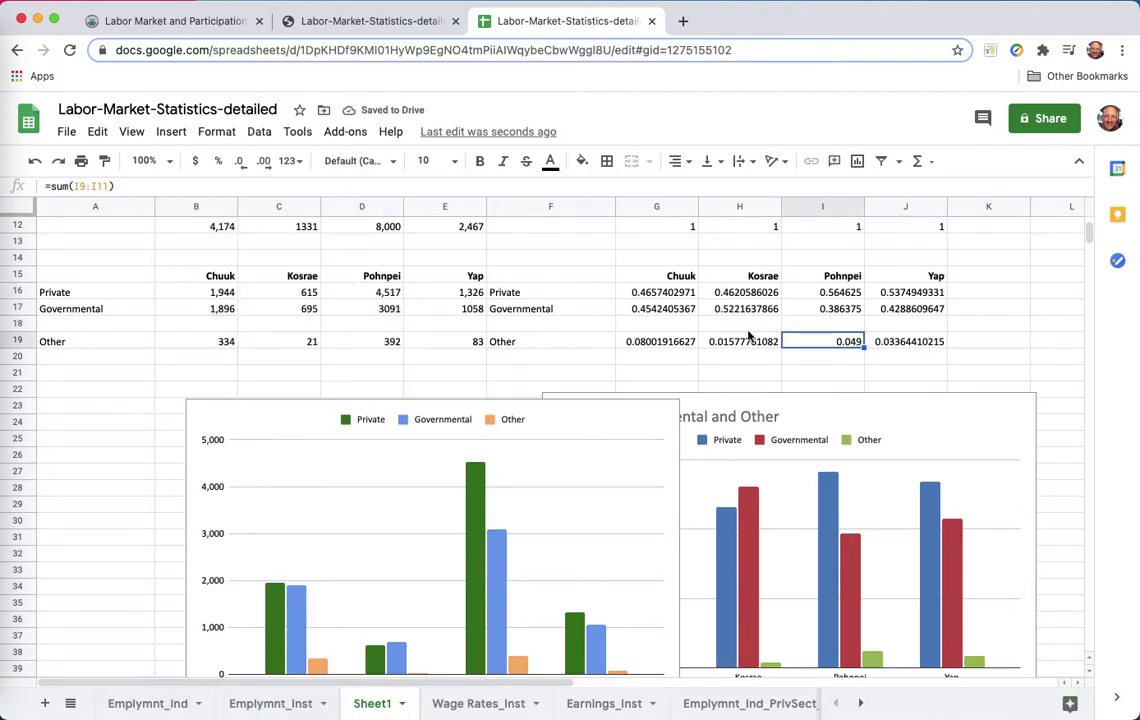
click(745, 343)
scroll(878, 333, up, 1)
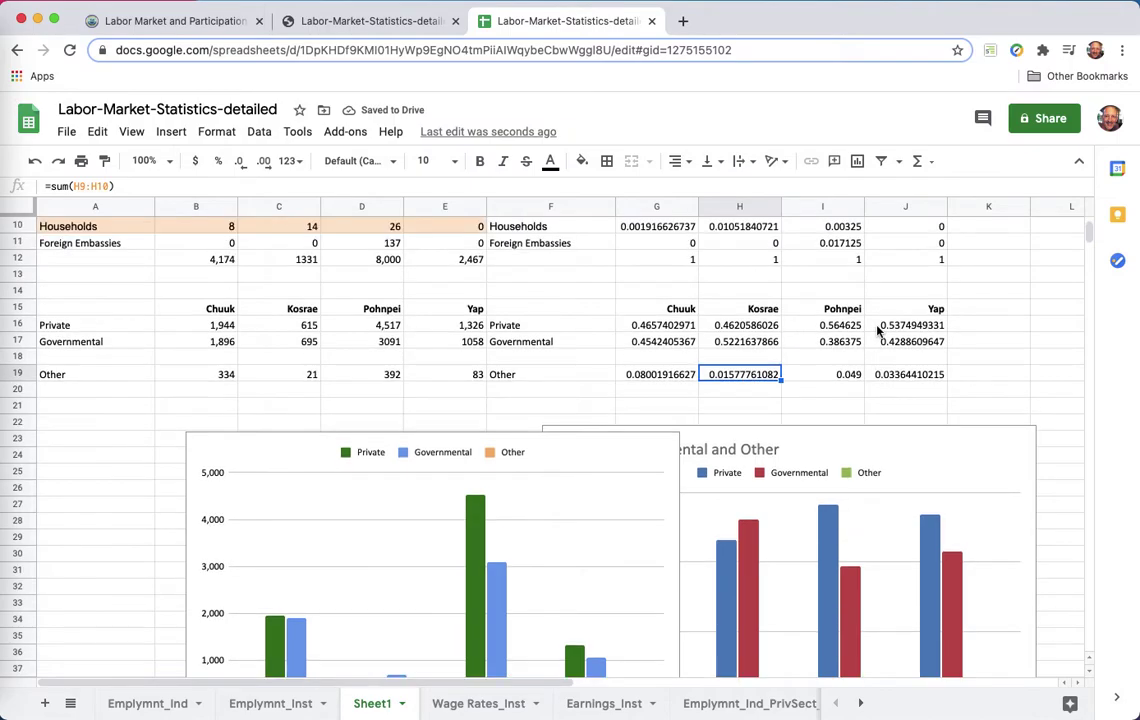
Step: Compare the Private, Governmental and Other values in the summary tables with the bars in the count and share charts
scroll(878, 330, up, 3)
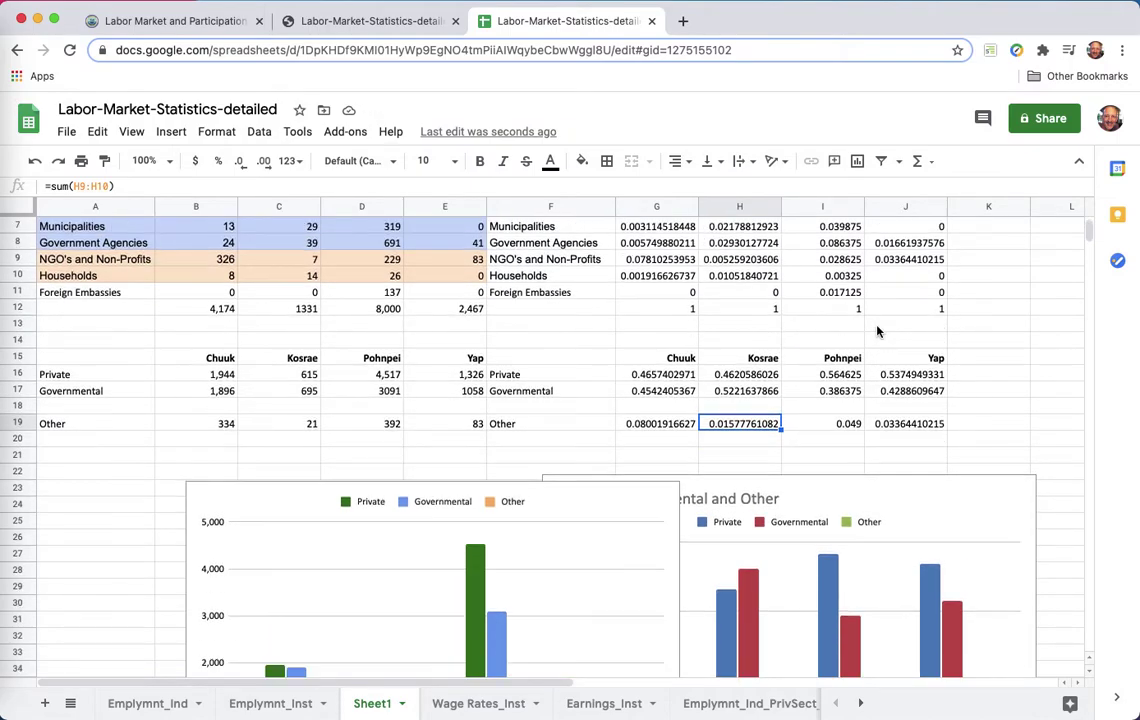
scroll(878, 331, down, 5)
scroll(878, 331, down, 3)
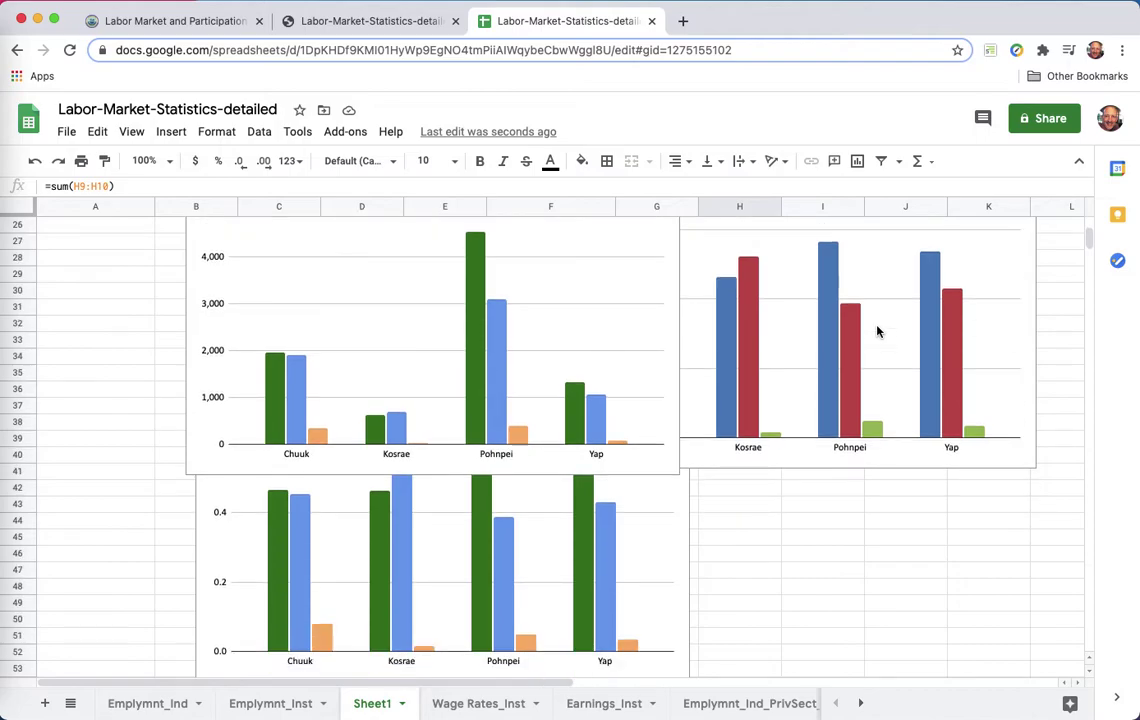
scroll(878, 332, up, 2)
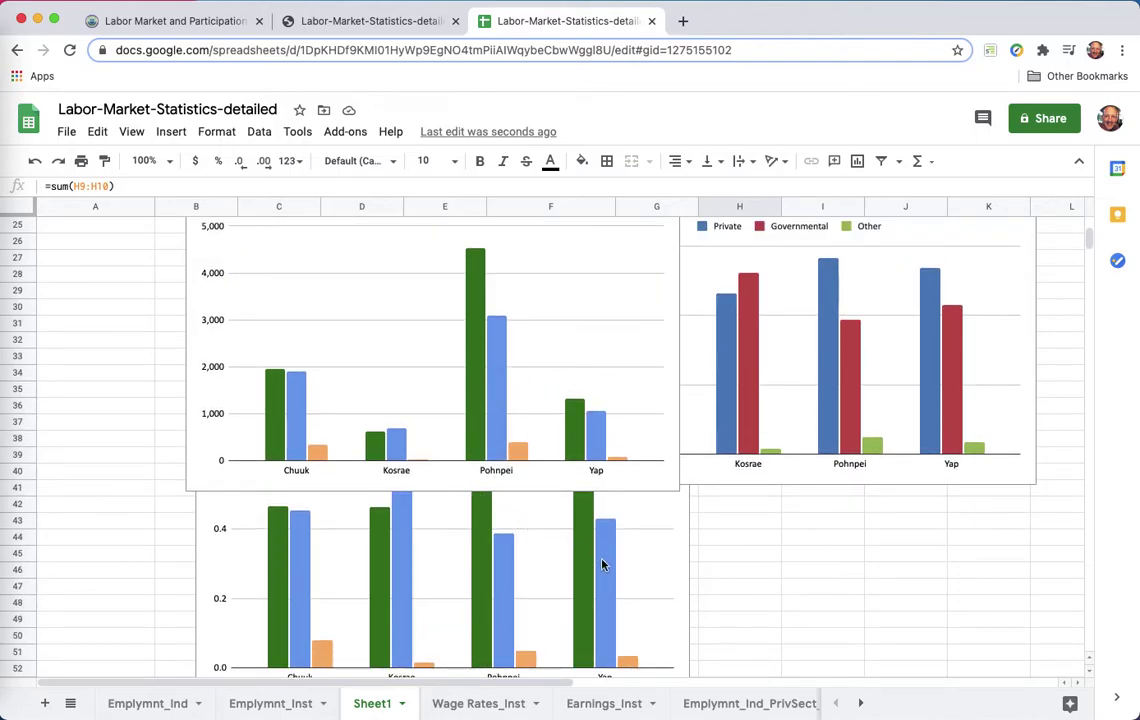
scroll(580, 558, down, 1)
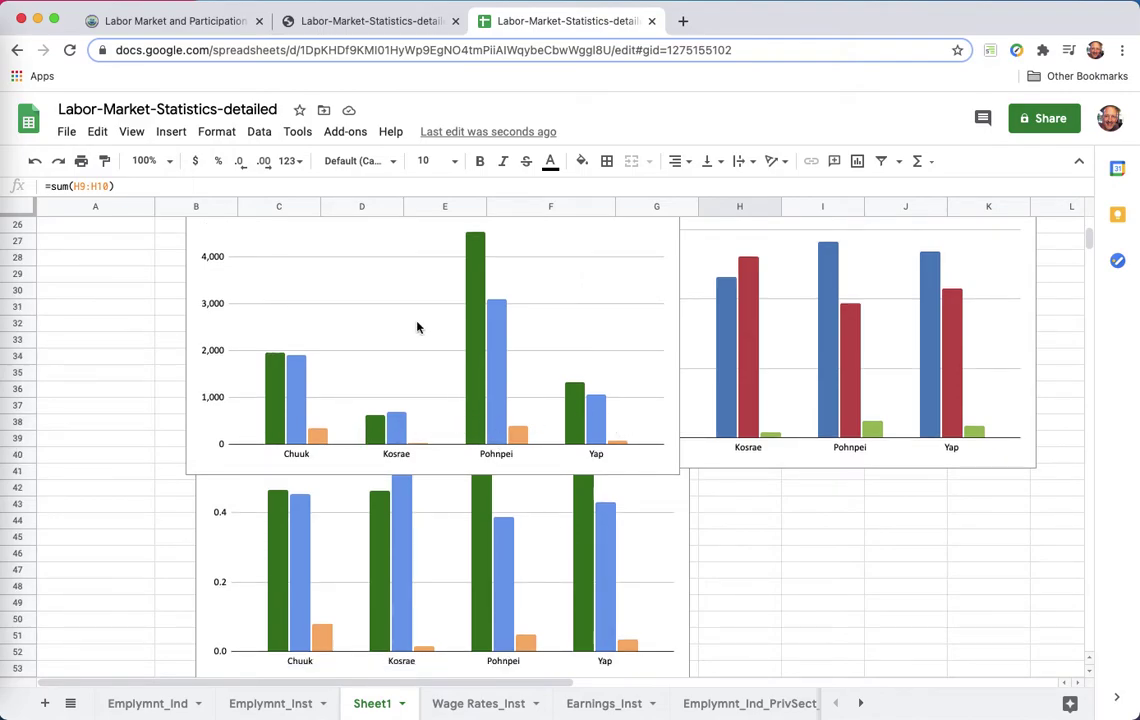
scroll(417, 327, up, 2)
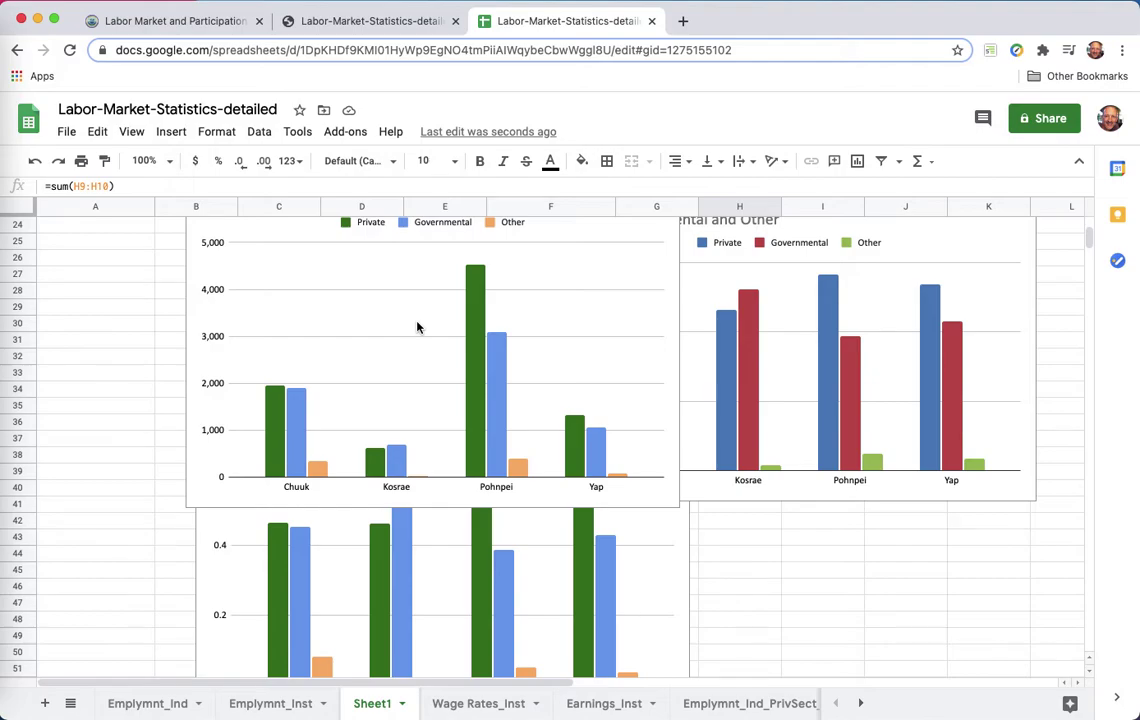
scroll(417, 327, up, 10)
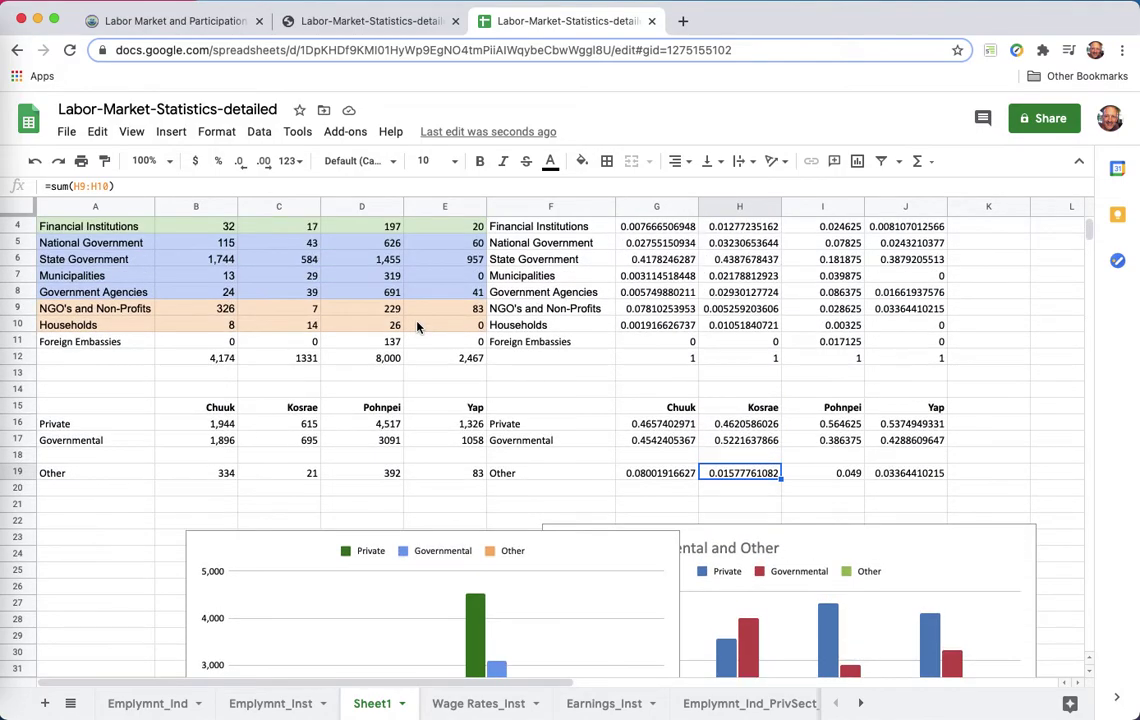
scroll(417, 327, up, 2)
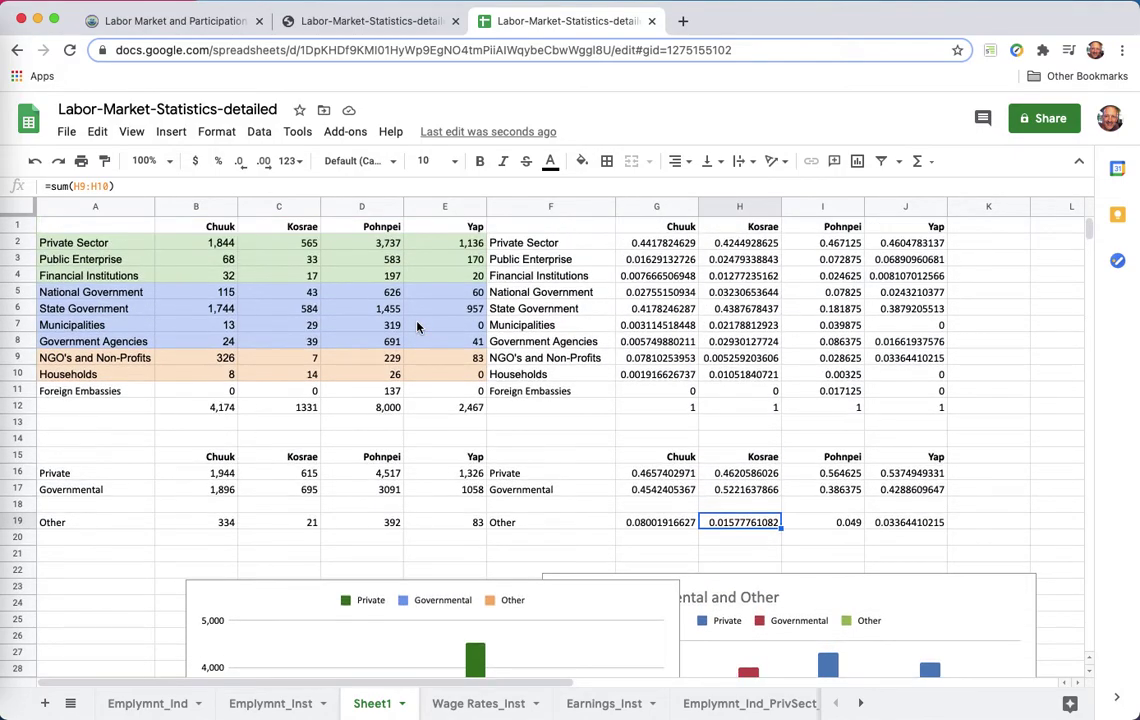
Step: Check the sum formulas in row 12 for the Chuuk, Kosrae and Yap employment totals
click(224, 407)
click(296, 410)
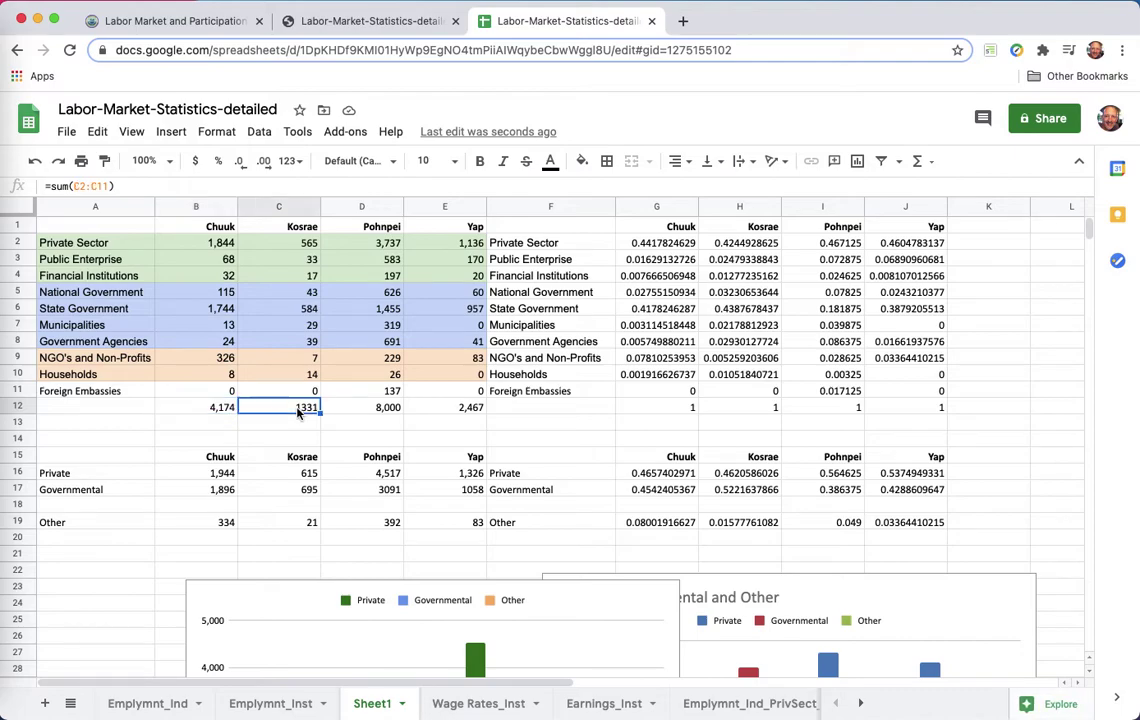
click(479, 408)
scroll(479, 408, down, 10)
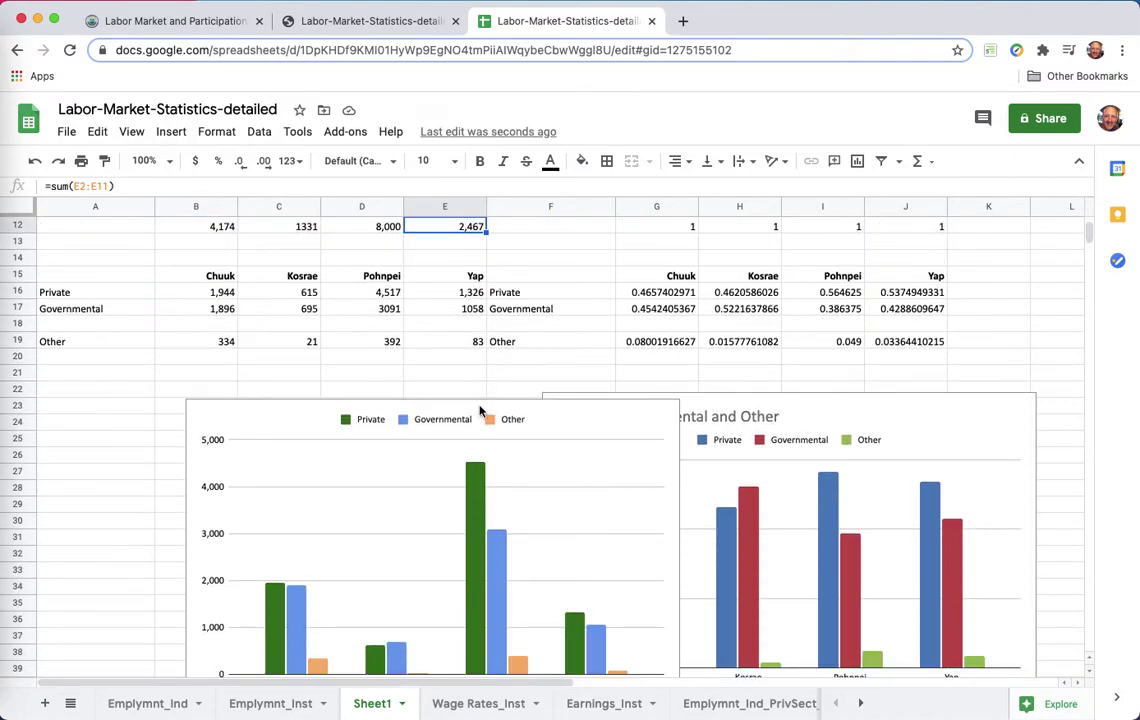
scroll(479, 410, up, 10)
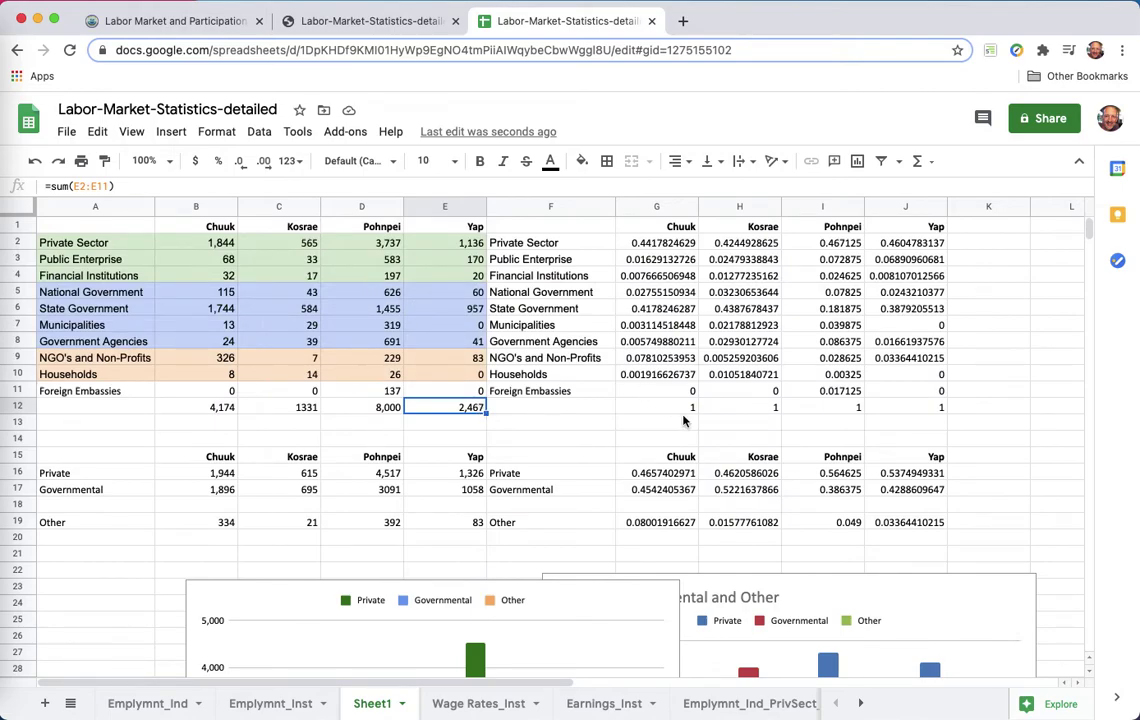
Step: Move the chart titled Private, Governmental and Other sideways to start at column H, clear of the counts chart
scroll(804, 583, down, 6)
click(804, 583)
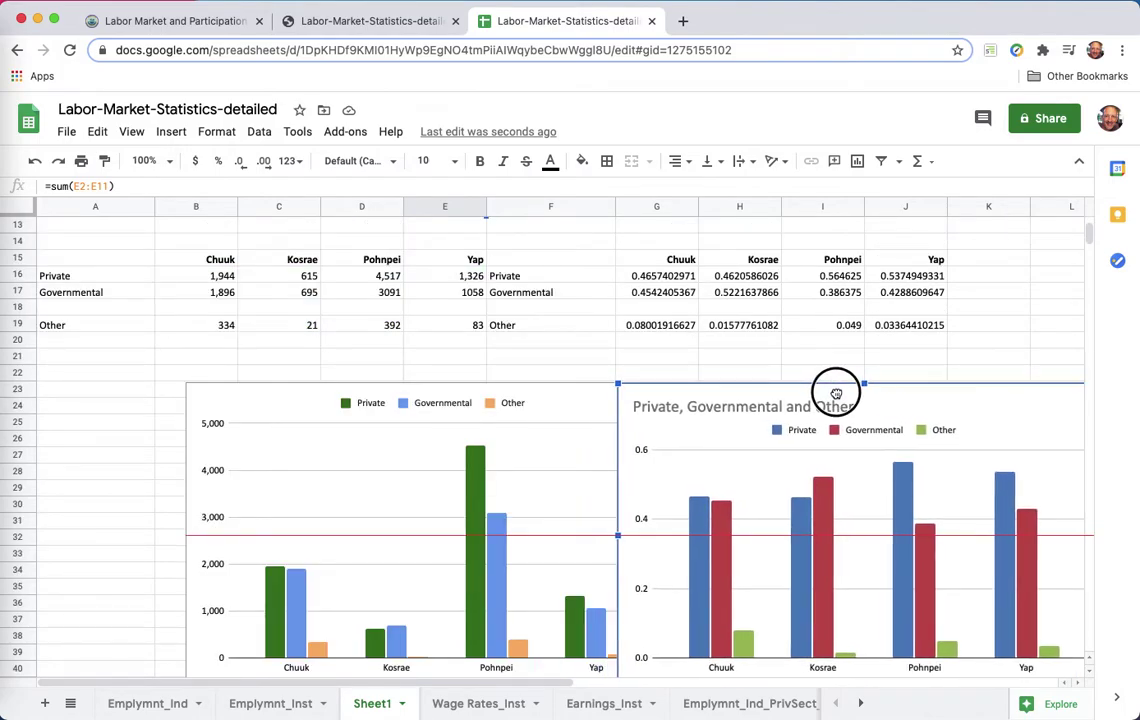
drag(836, 393, 914, 392)
Step: Check Chuuk's Municipalities share formula in G7 and compare the bars in the count and share charts
scroll(826, 337, up, 1)
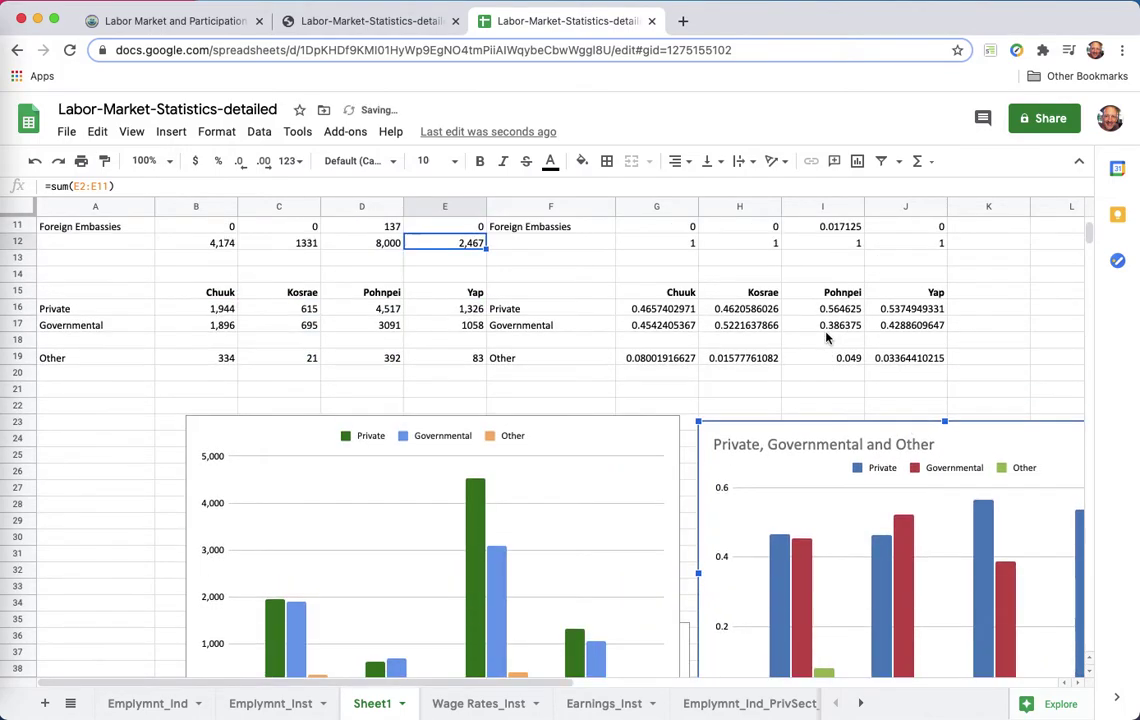
scroll(826, 337, up, 5)
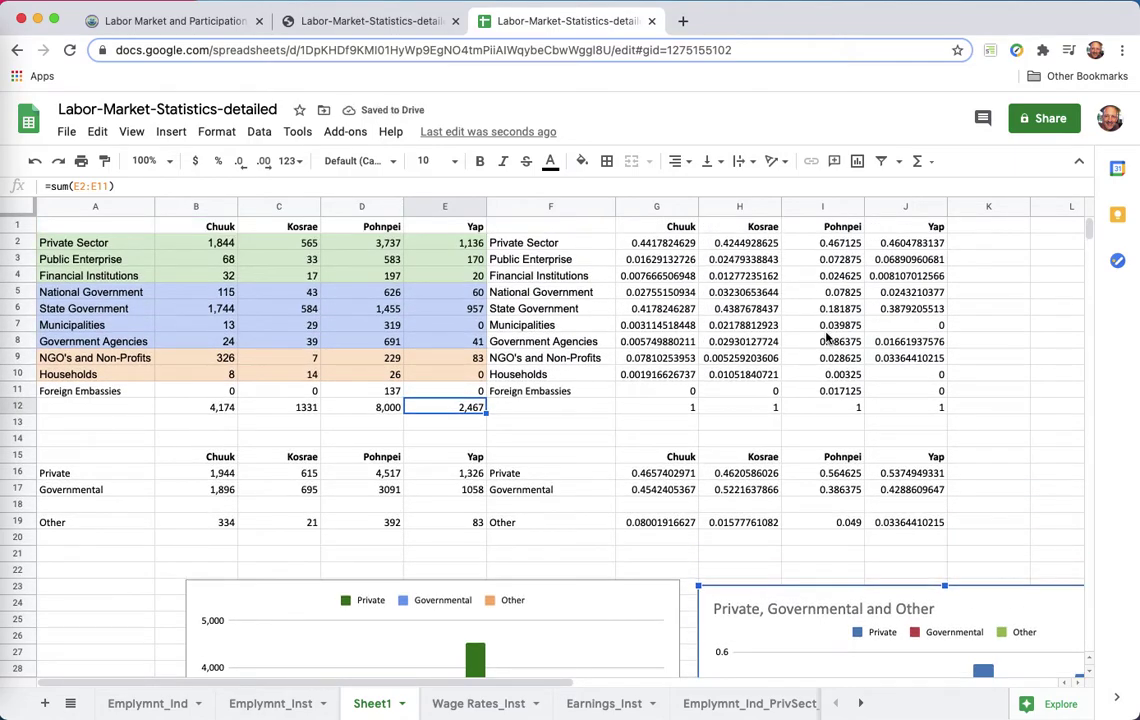
click(653, 326)
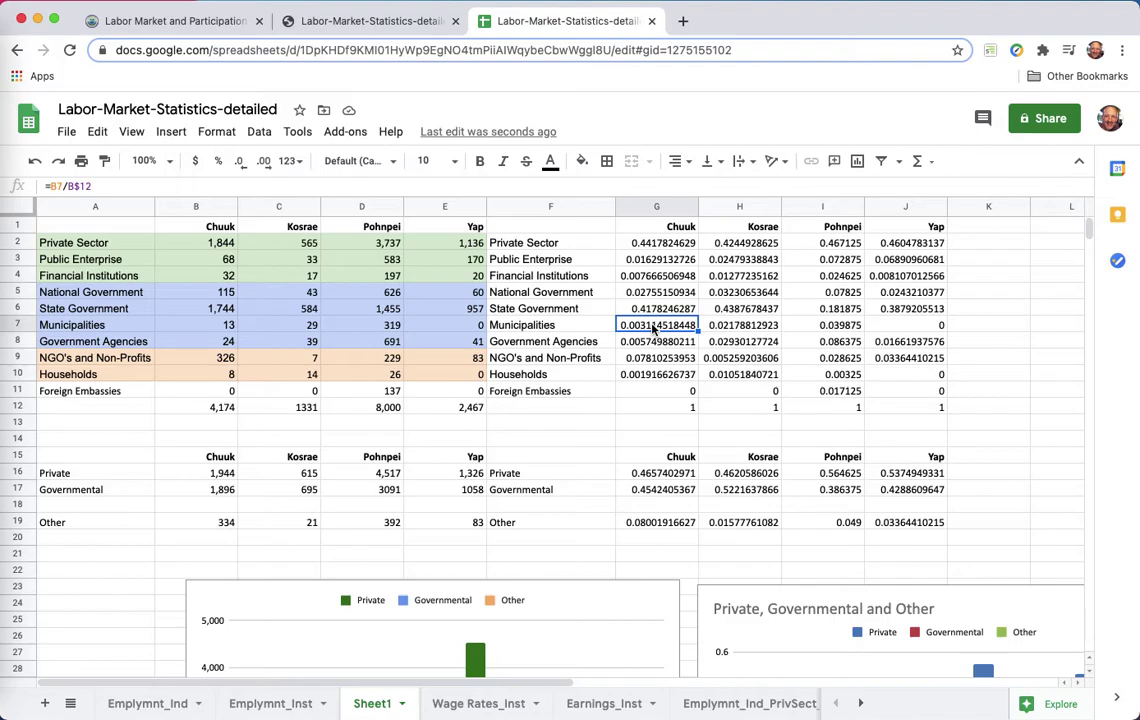
scroll(522, 502, down, 5)
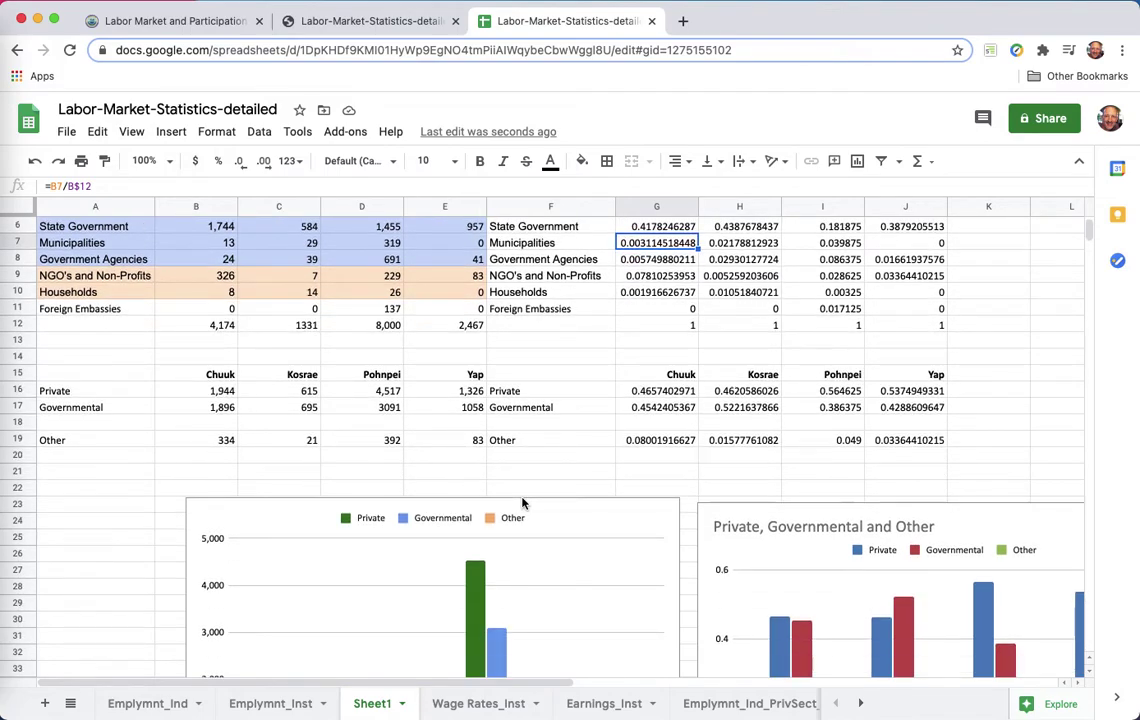
scroll(522, 502, down, 4)
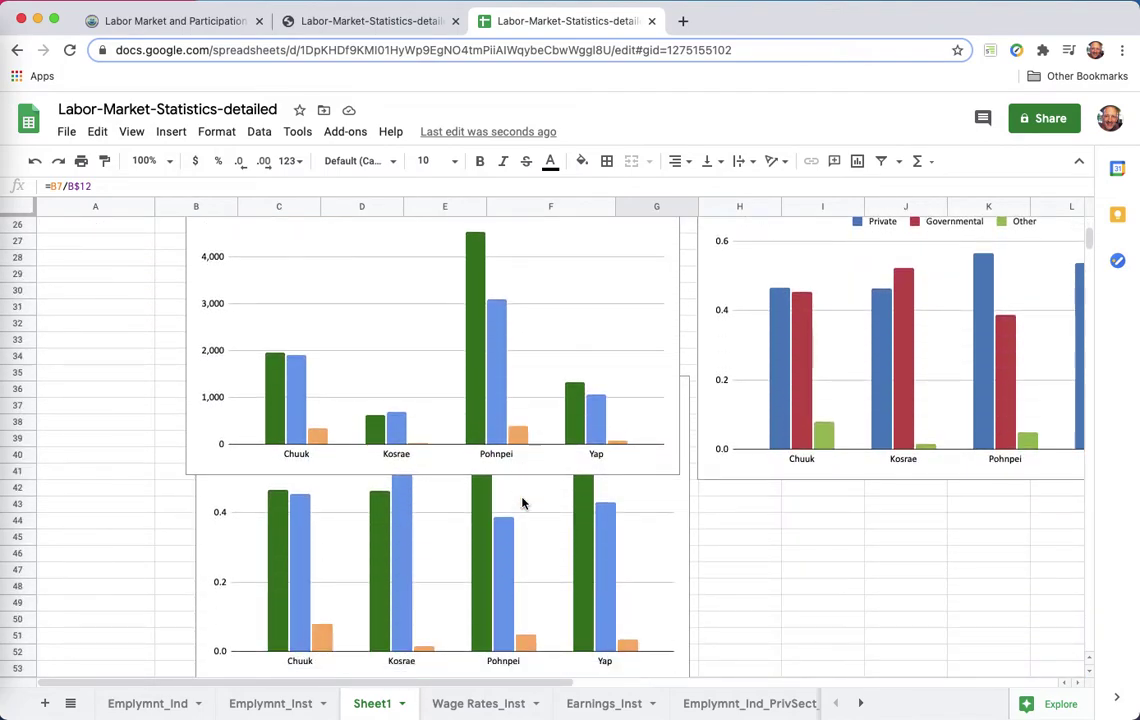
scroll(522, 502, up, 2)
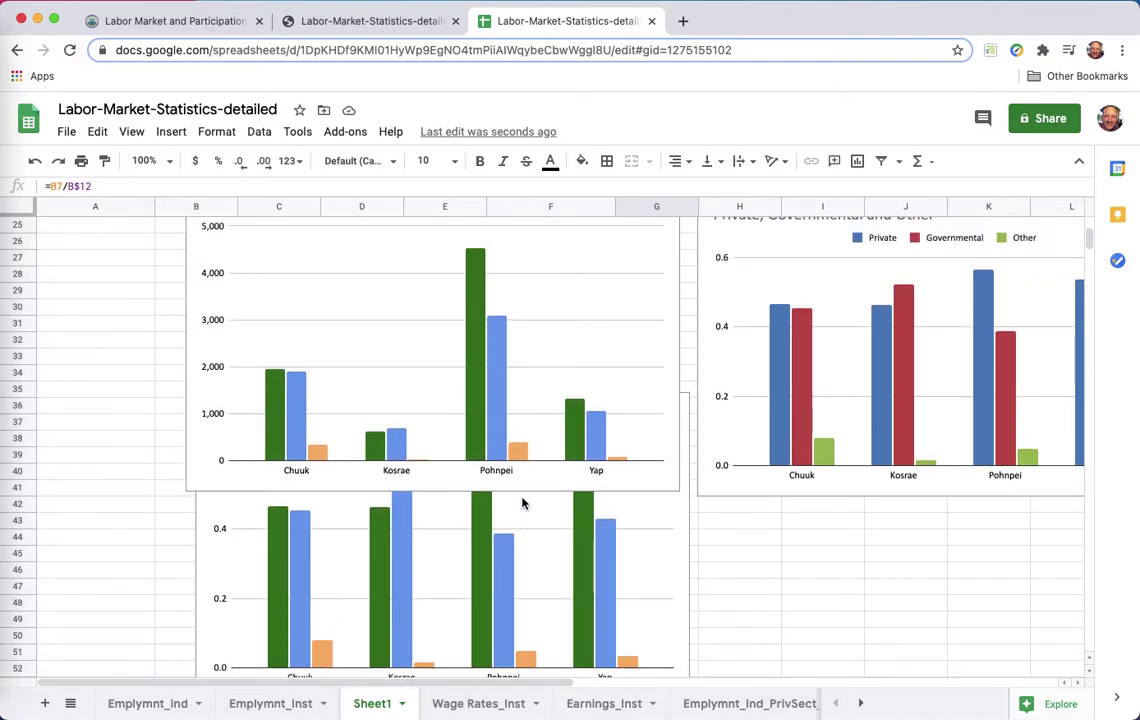
scroll(522, 502, up, 1)
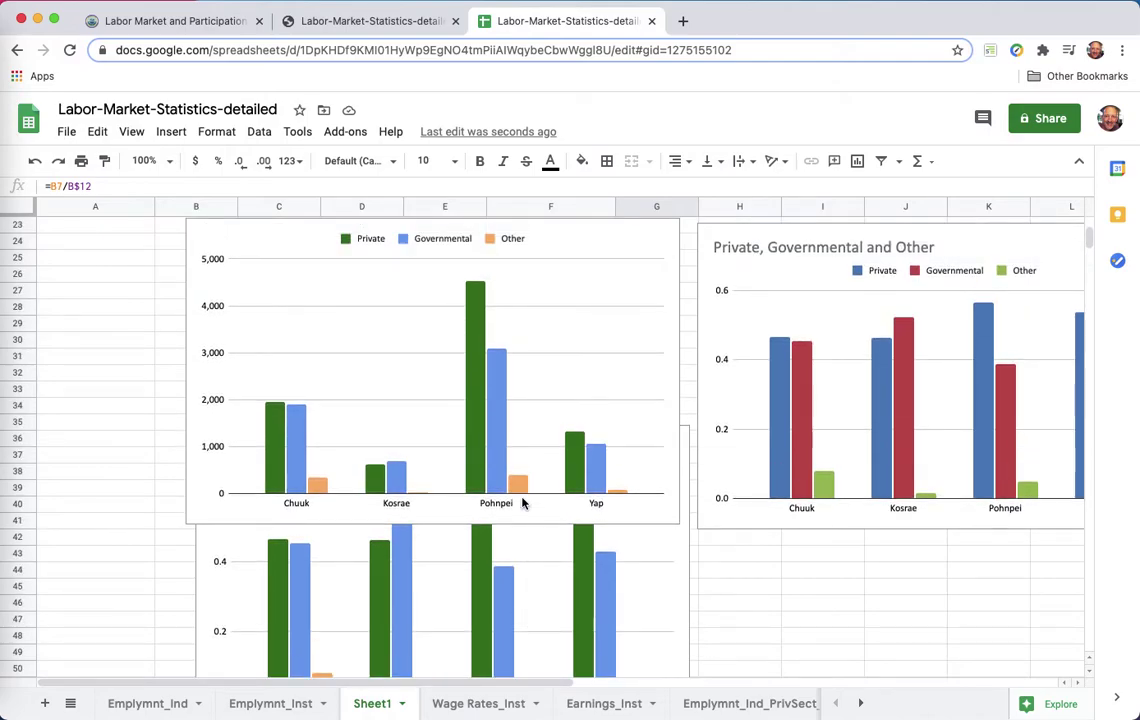
Step: Move the green, blue and orange share chart down so the counts chart no longer covers it
click(539, 463)
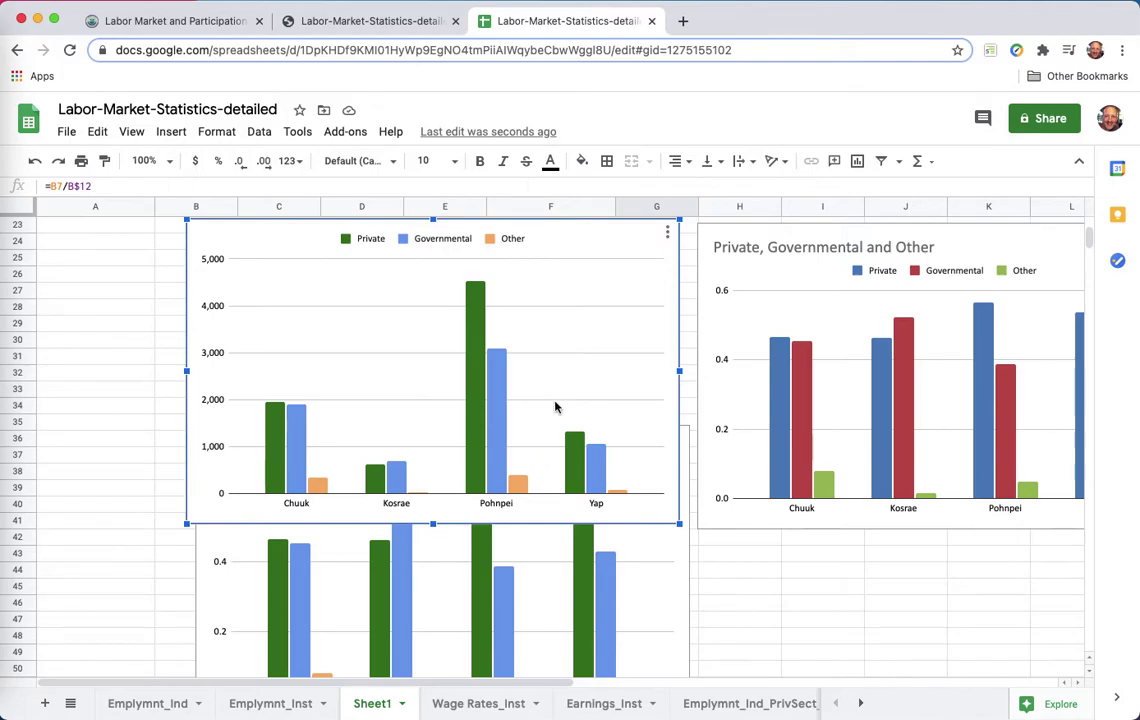
click(571, 581)
scroll(573, 588, down, 2)
drag(604, 423, 580, 500)
scroll(153, 400, down, 3)
Step: Make the state totals in B12:E12 bold and label their row "Sum:" in A12
scroll(153, 400, up, 10)
drag(168, 405, 435, 404)
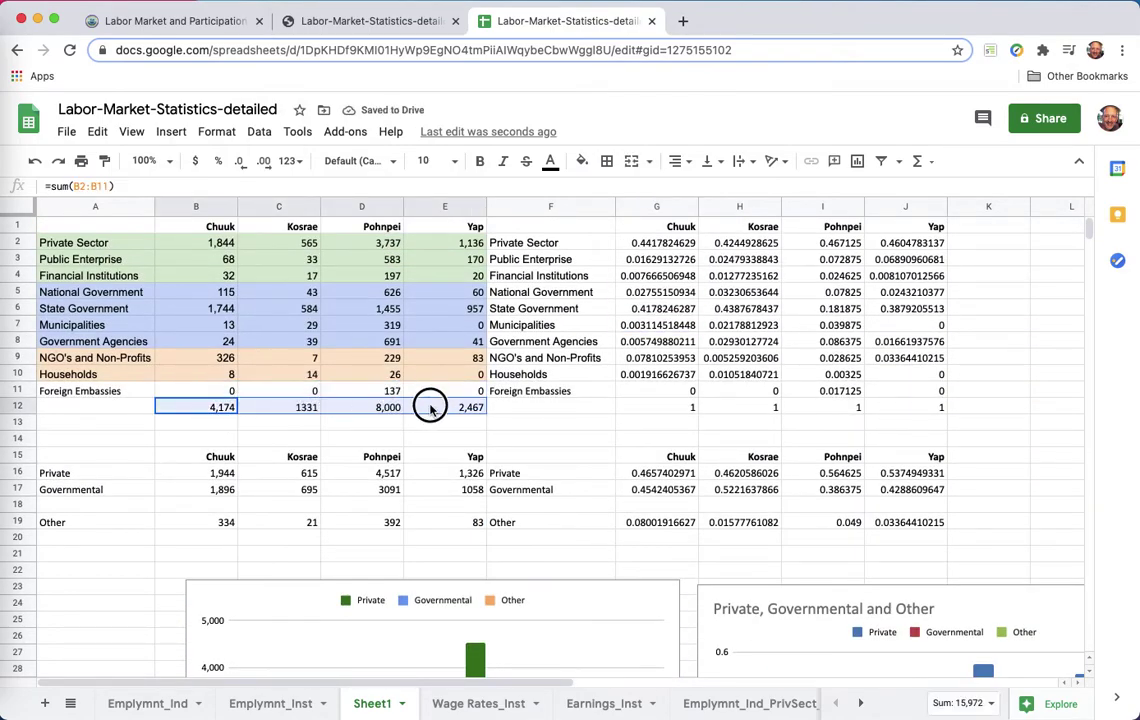
click(479, 161)
click(93, 410)
text(Sum:)
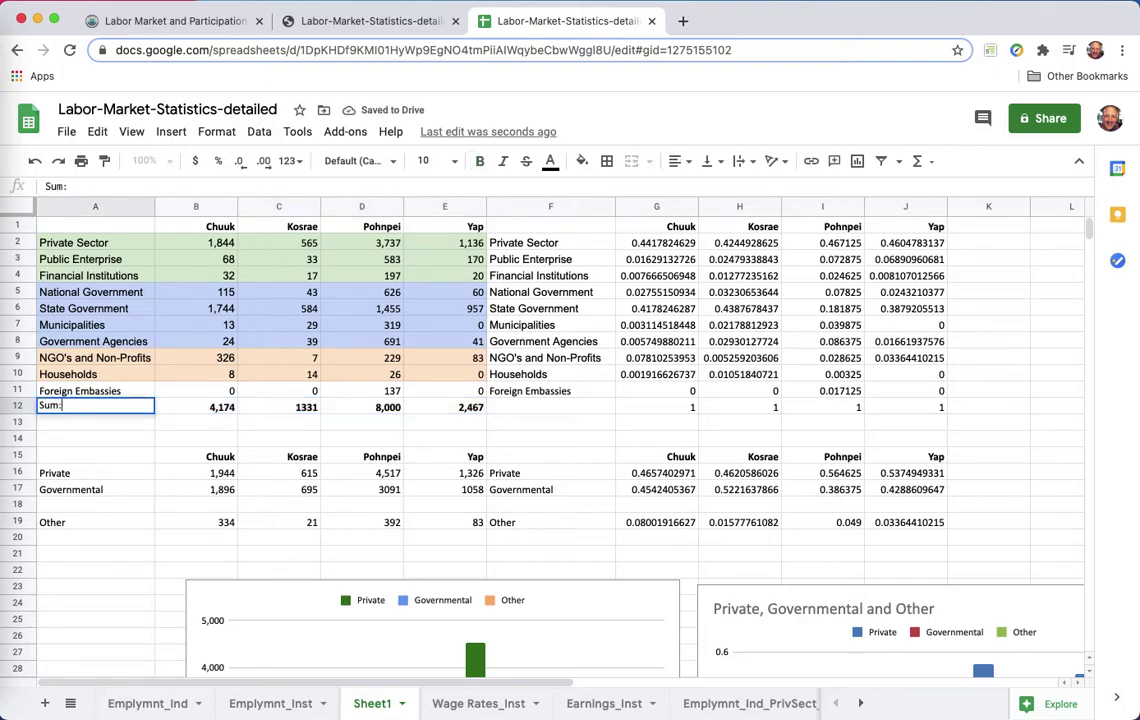
key(Return)
Step: Right-align the "Sum:" label in A12
click(90, 410)
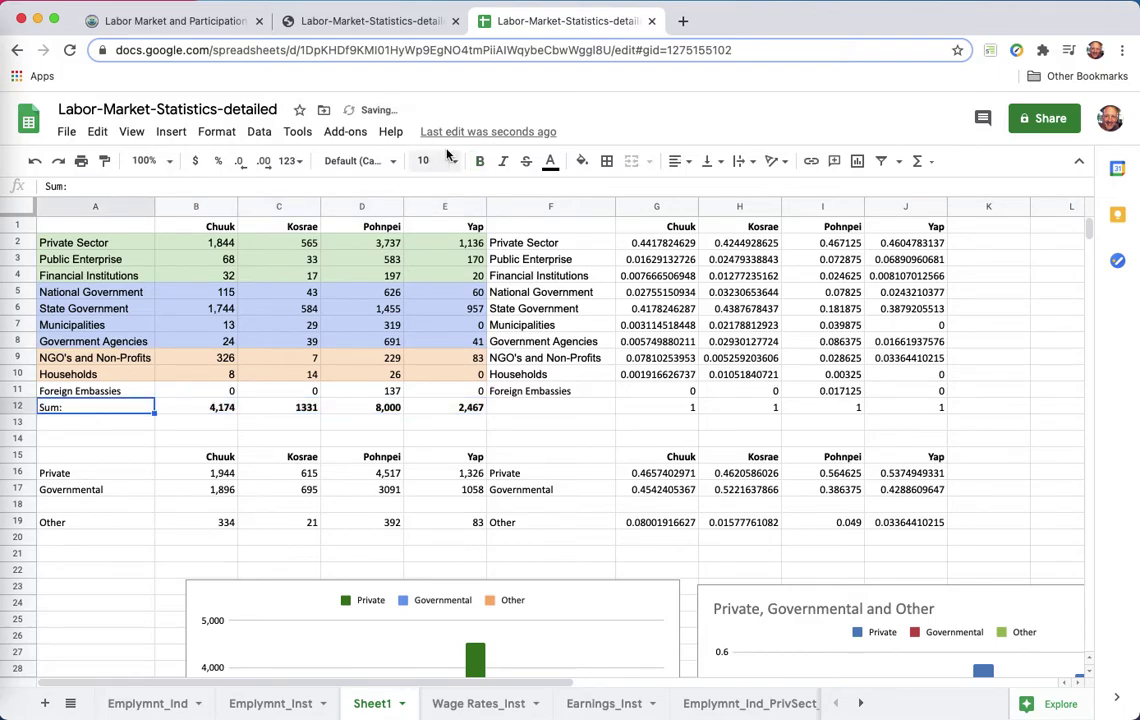
click(680, 161)
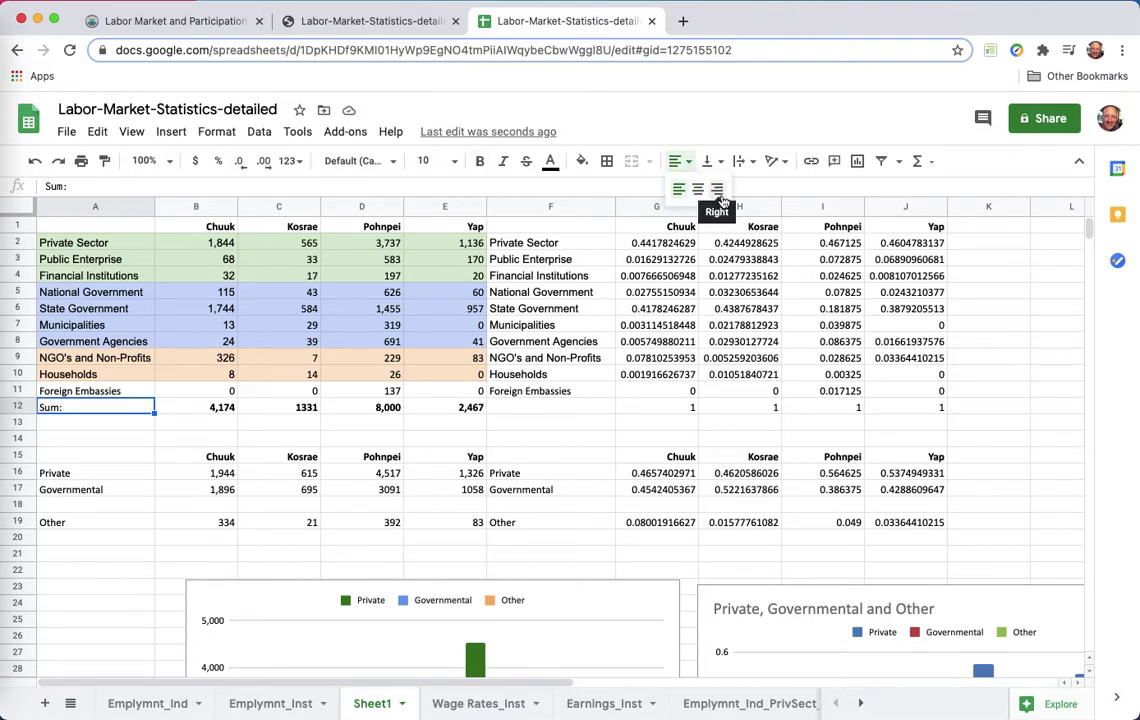
click(717, 189)
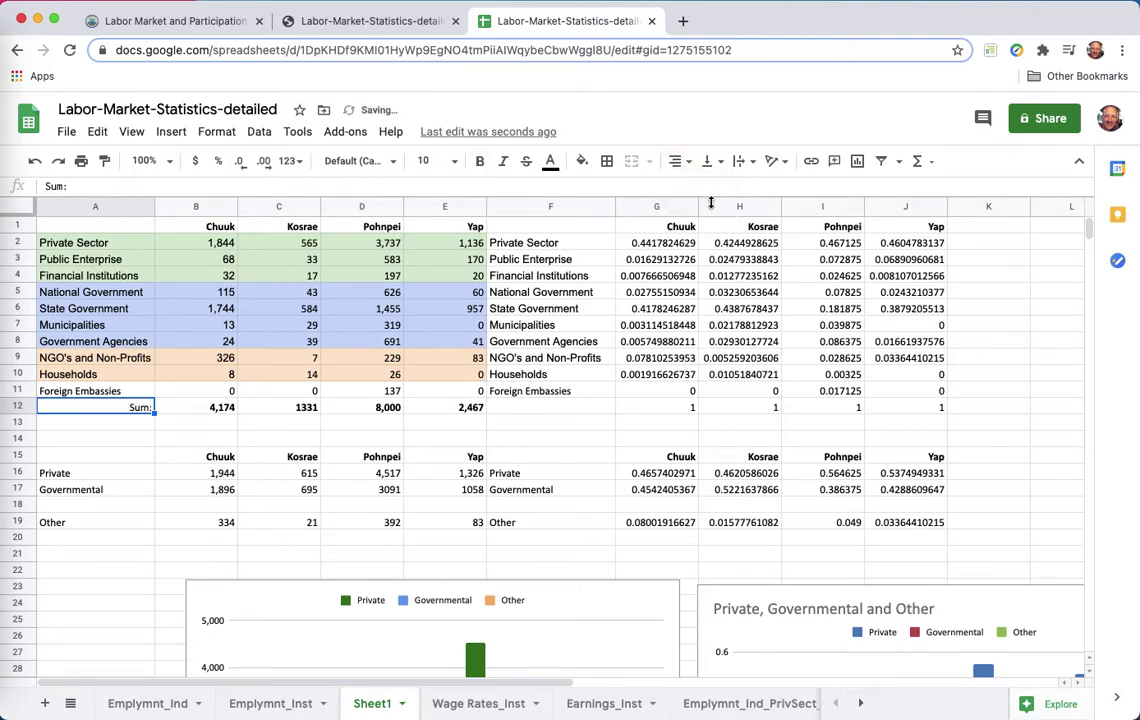
Step: Move the counts chart down to about row 32 to free the rows below the summary tables
click(384, 410)
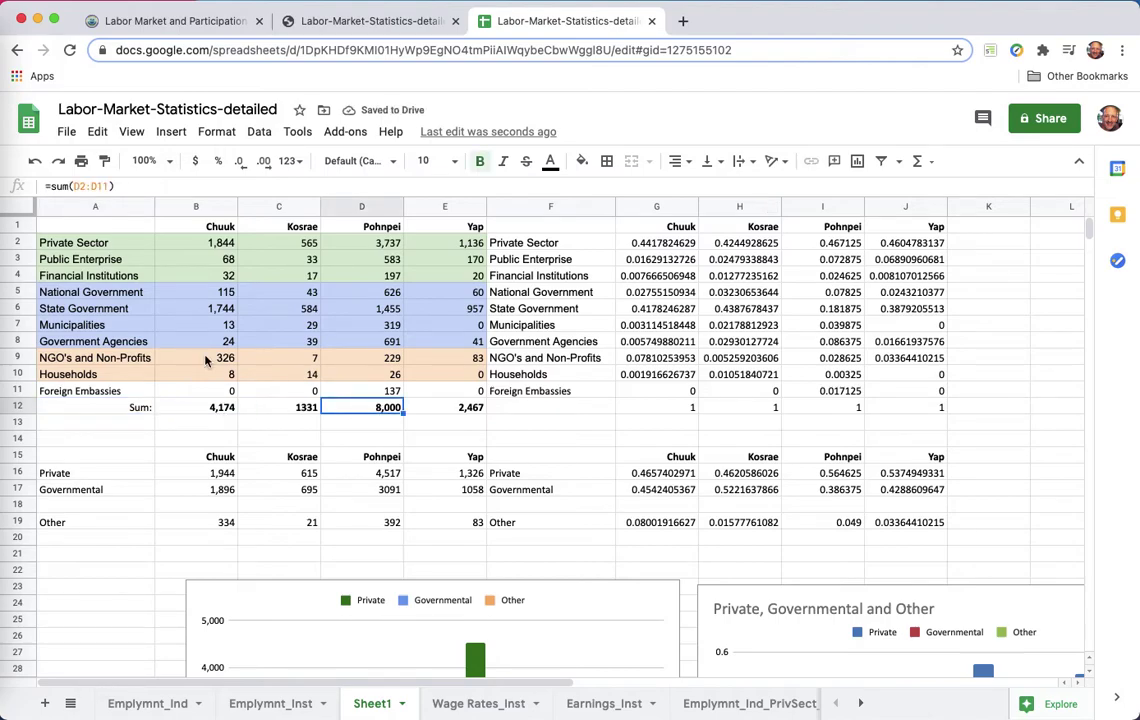
click(265, 593)
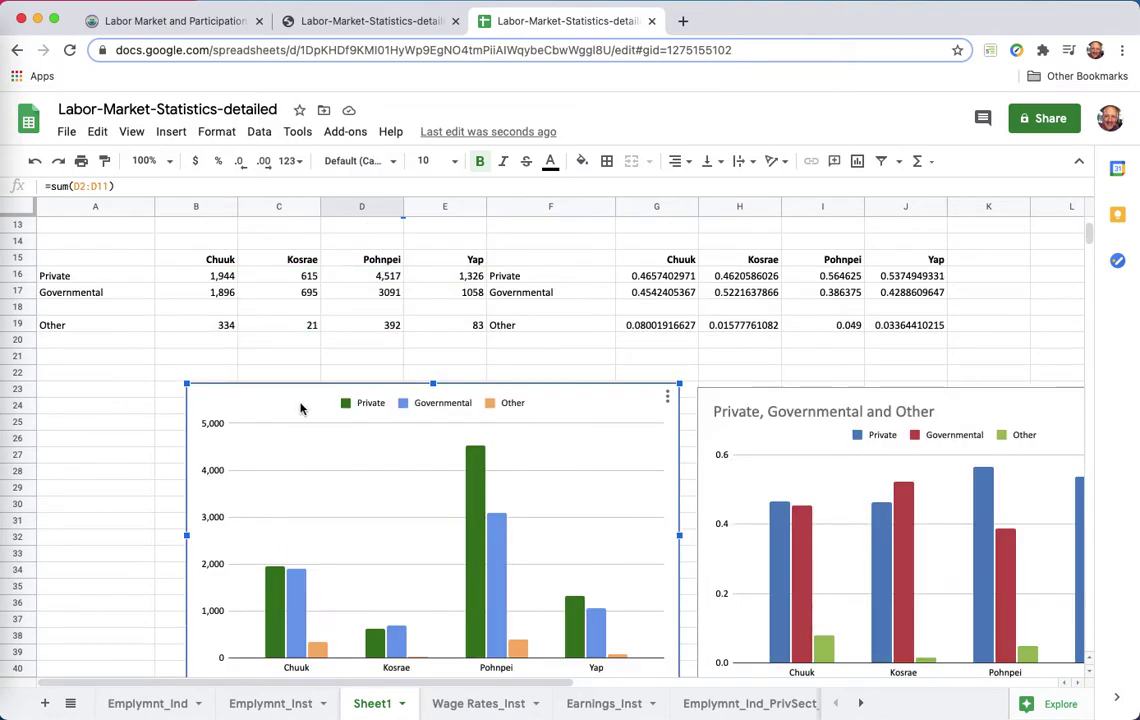
drag(300, 407, 290, 557)
scroll(300, 480, down, 3)
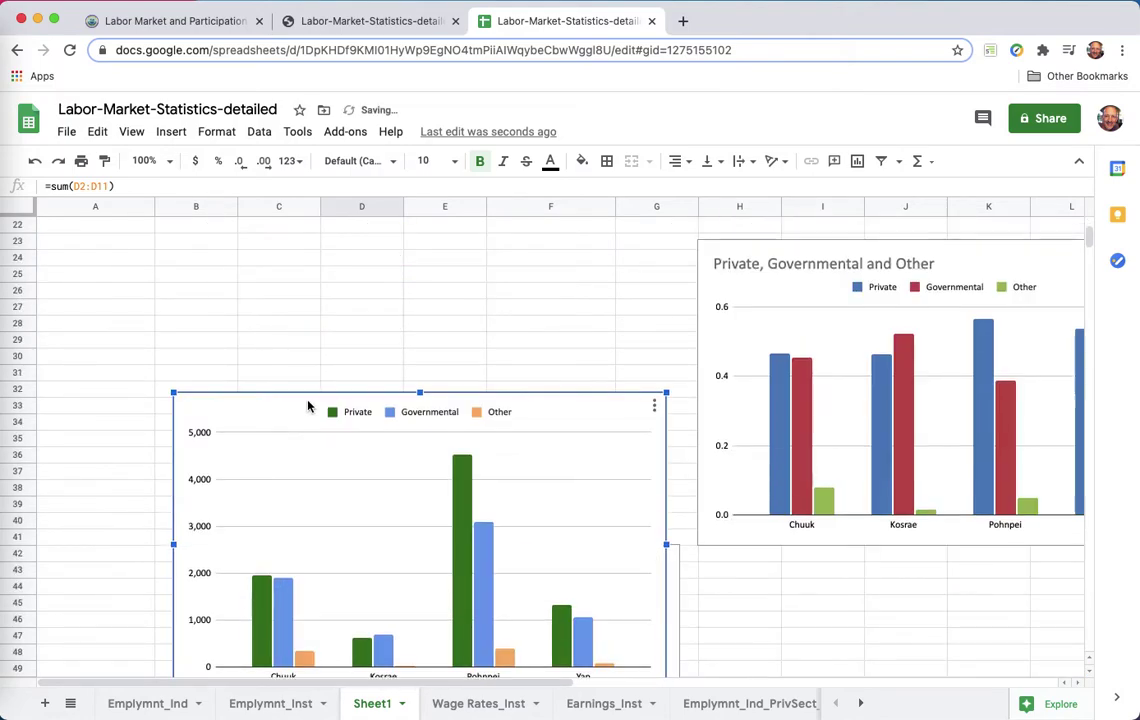
Step: Copy the state headers Chuuk, Kosrae, Pohnpei and Yap from B1:E1 to B22:E22
scroll(308, 407, up, 10)
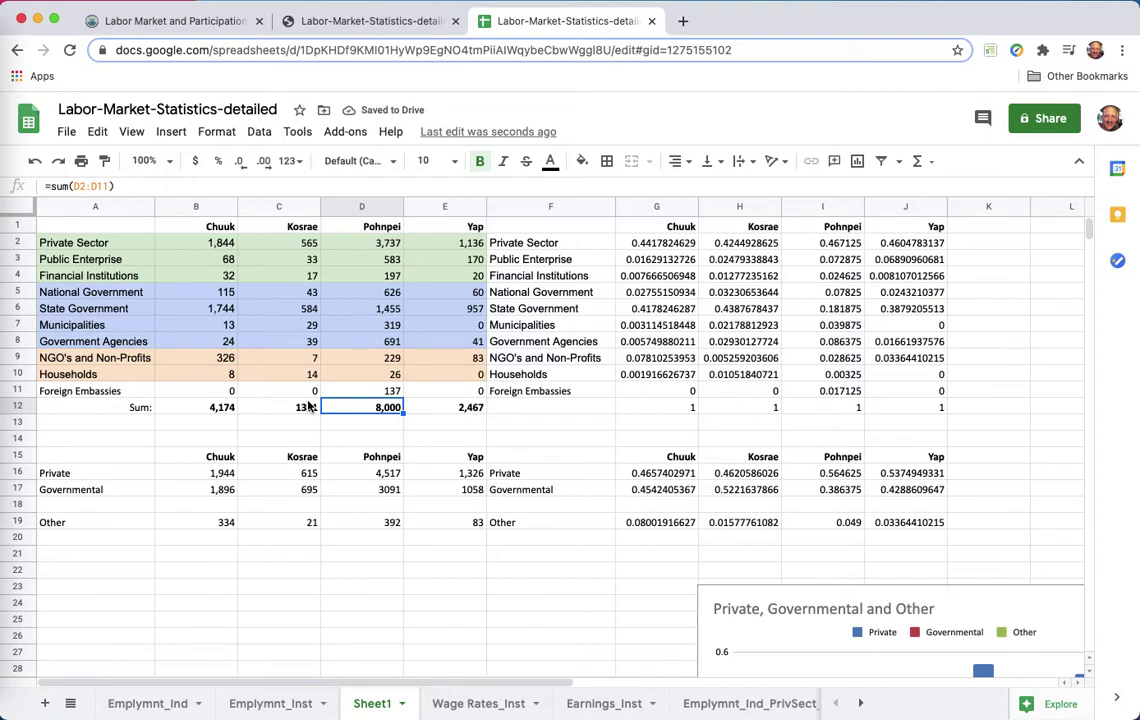
click(222, 226)
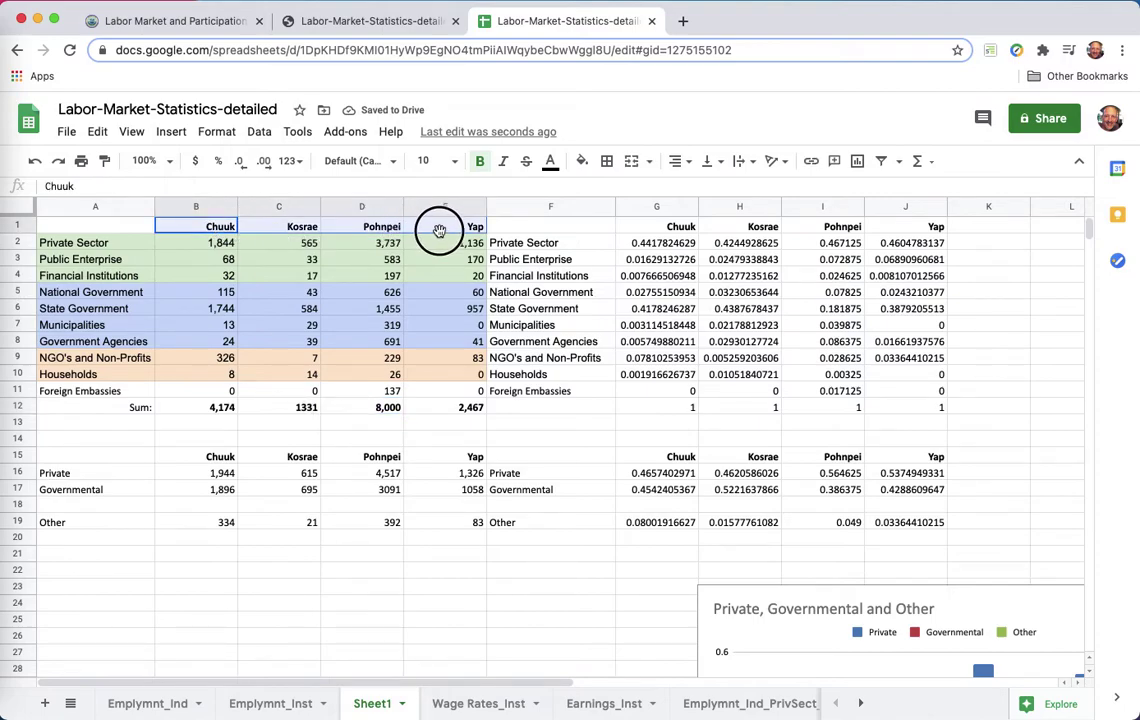
key(ctrl+c)
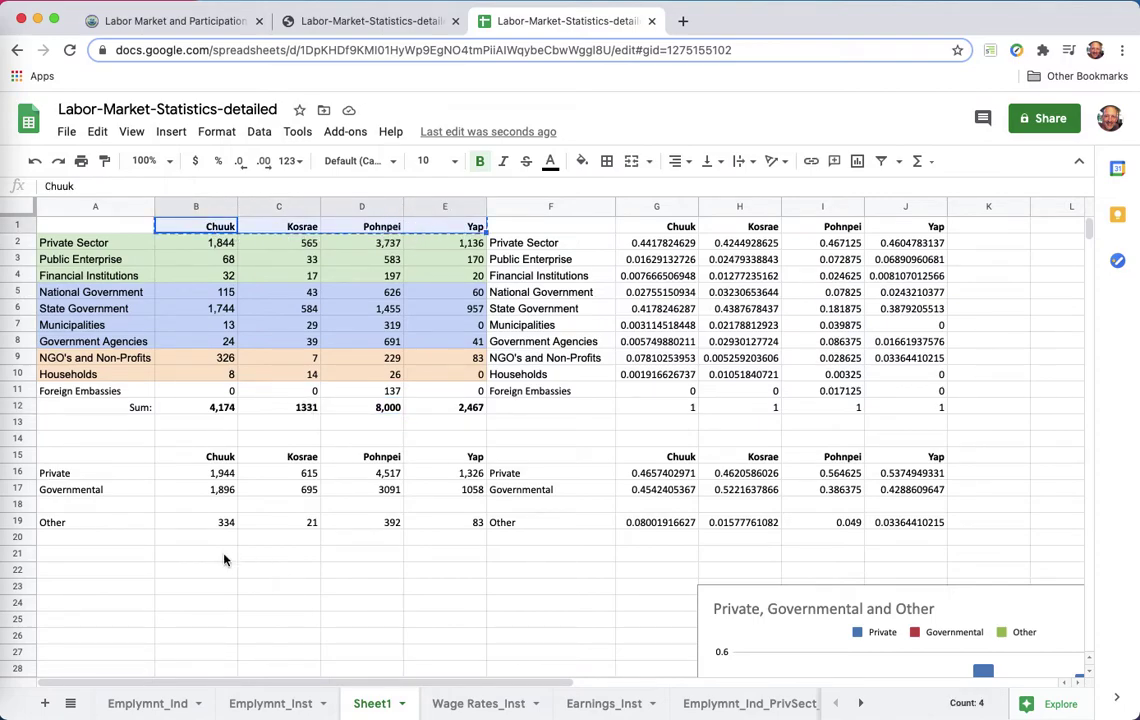
click(221, 566)
key(ctrl+v)
Step: Enter =B12 in B23 and fill it across to E23 to bring in each state's total
click(218, 590)
text(=)
click(226, 410)
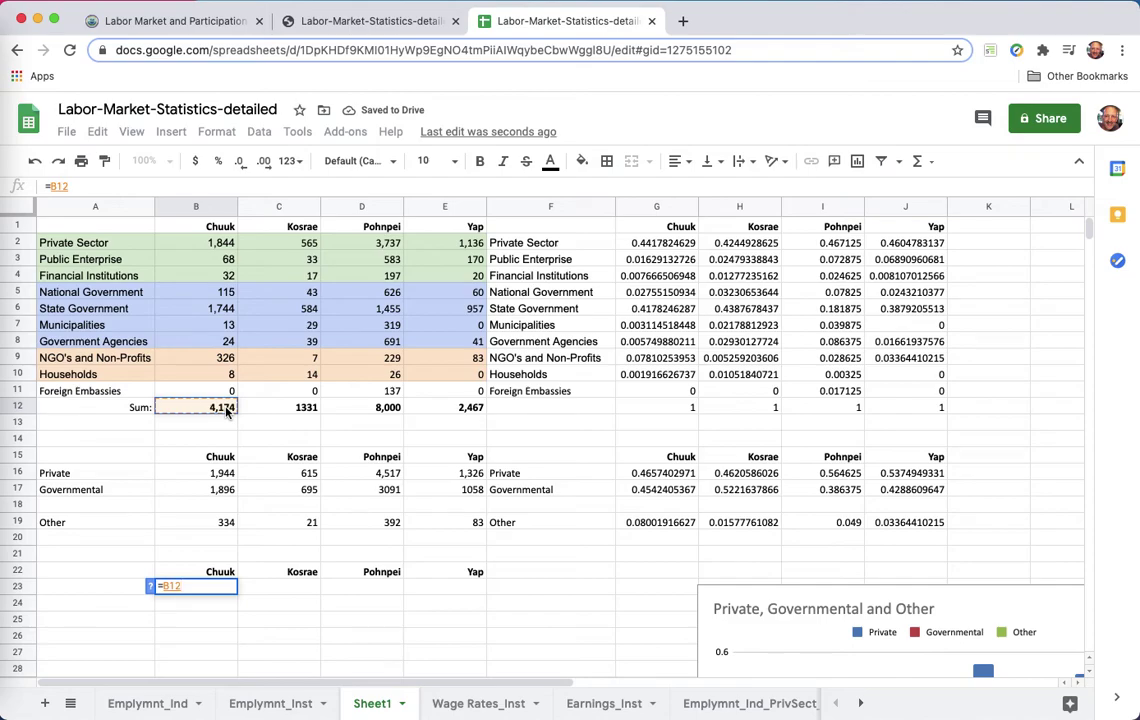
key(Return)
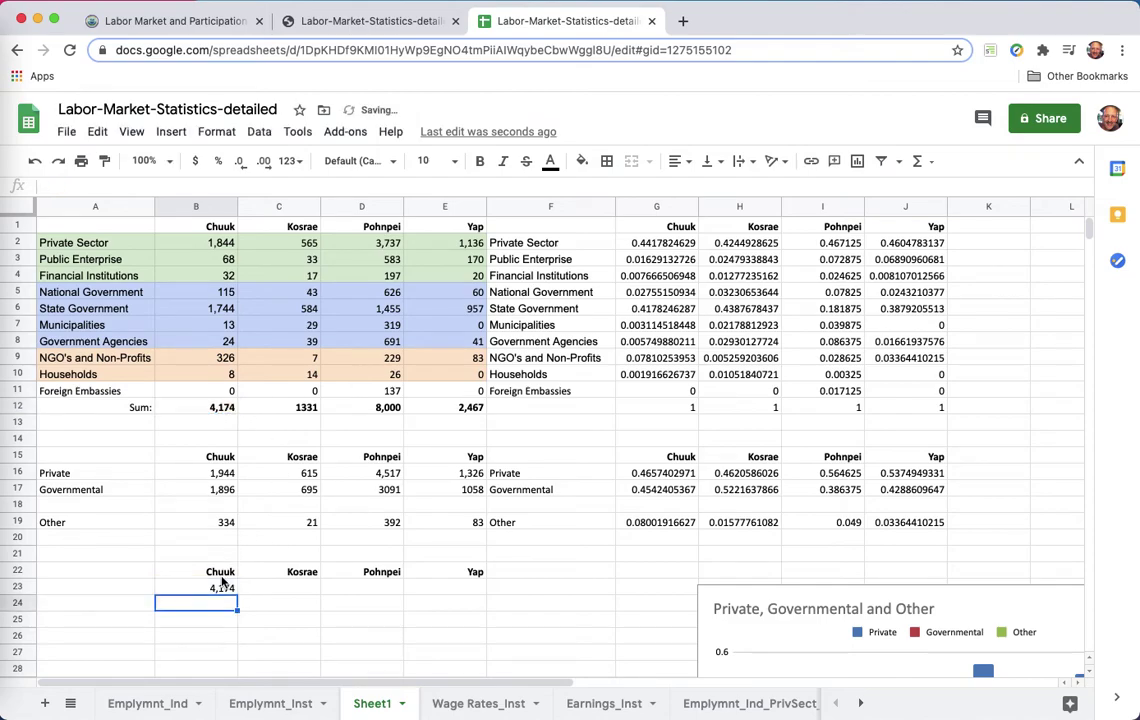
click(220, 588)
drag(237, 595, 460, 591)
Step: Insert a chart from the state totals in B22:E23 and make it a pie chart
drag(205, 570, 448, 593)
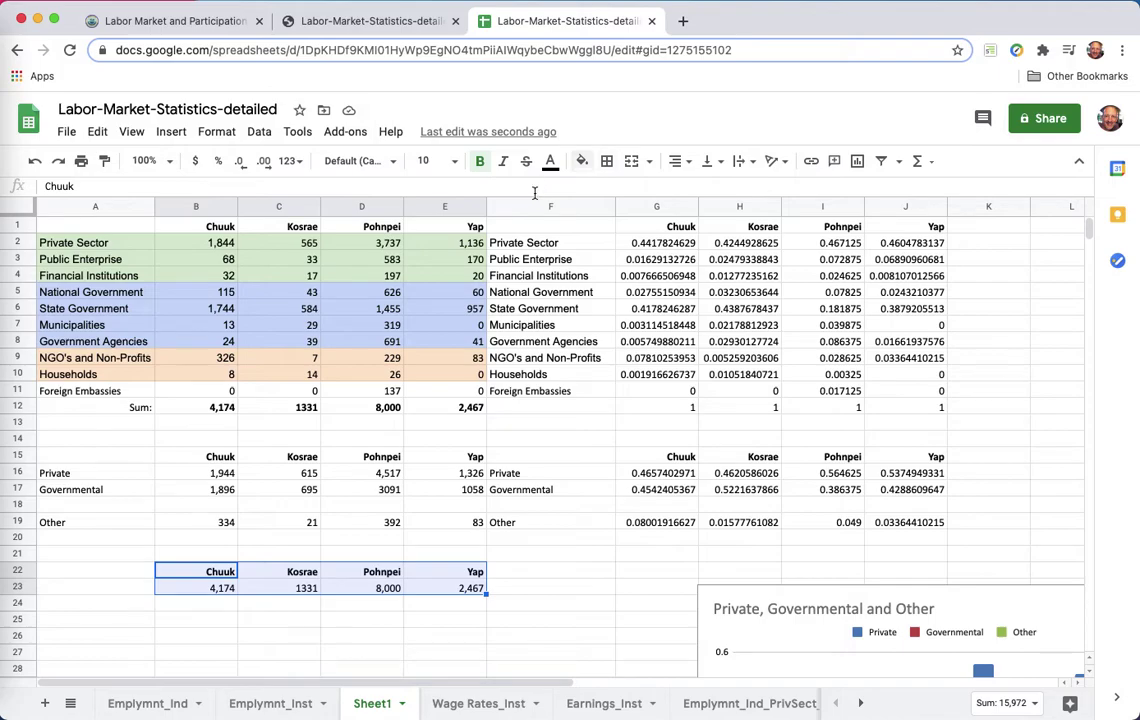
click(857, 162)
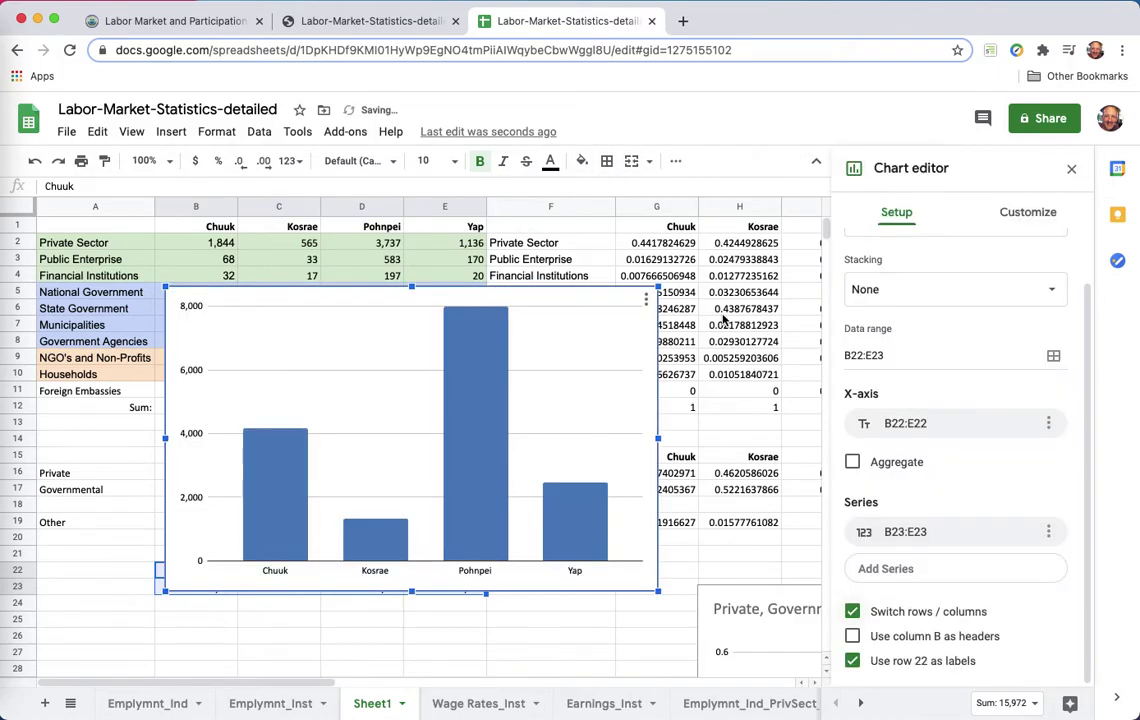
click(936, 291)
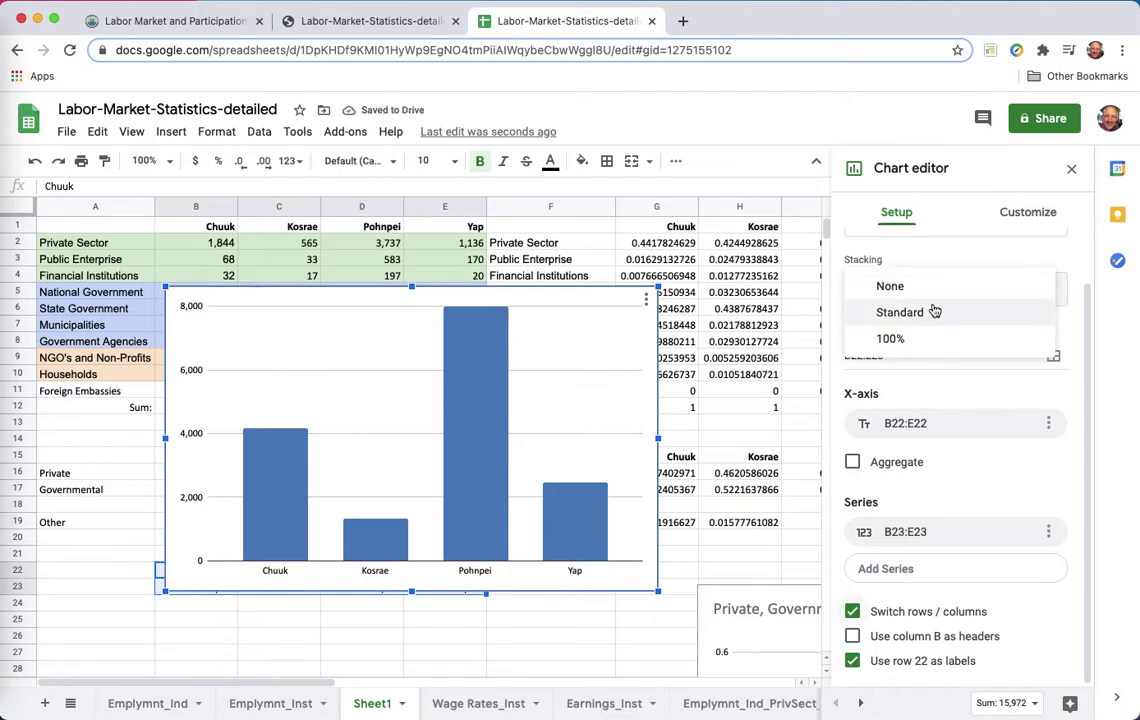
click(934, 286)
scroll(944, 255, up, 2)
click(940, 280)
click(1005, 378)
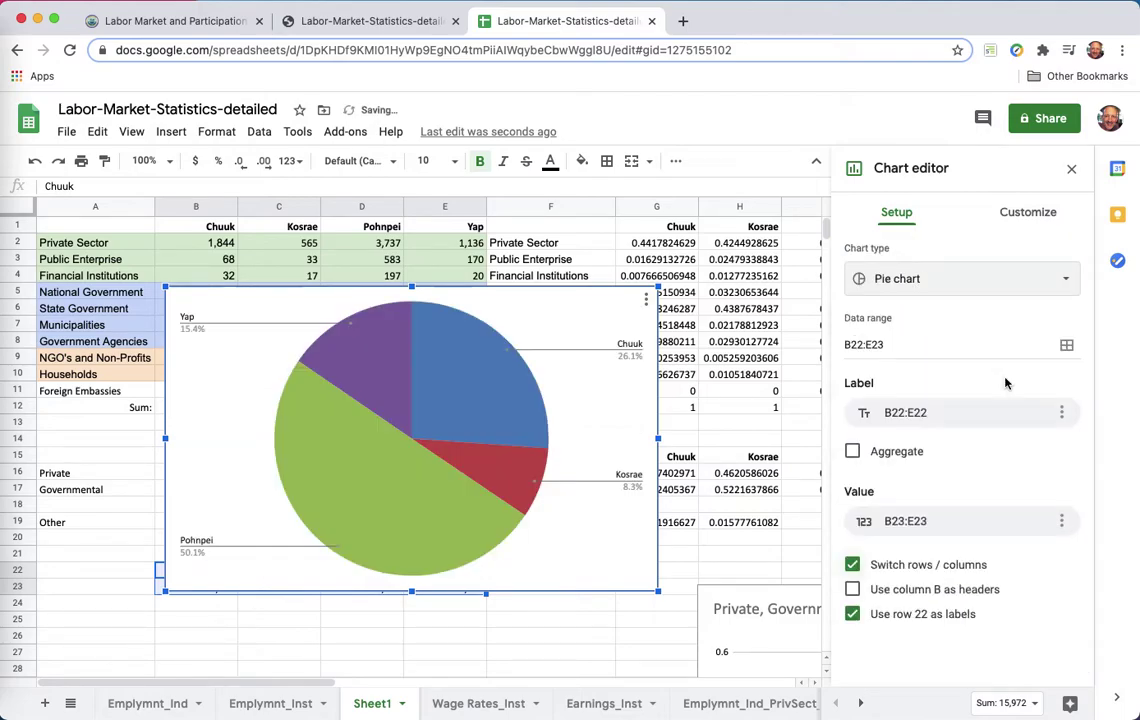
Step: Color the Yap slice of the pie chart red and the Pohnpei slice dark blue
double_click(392, 351)
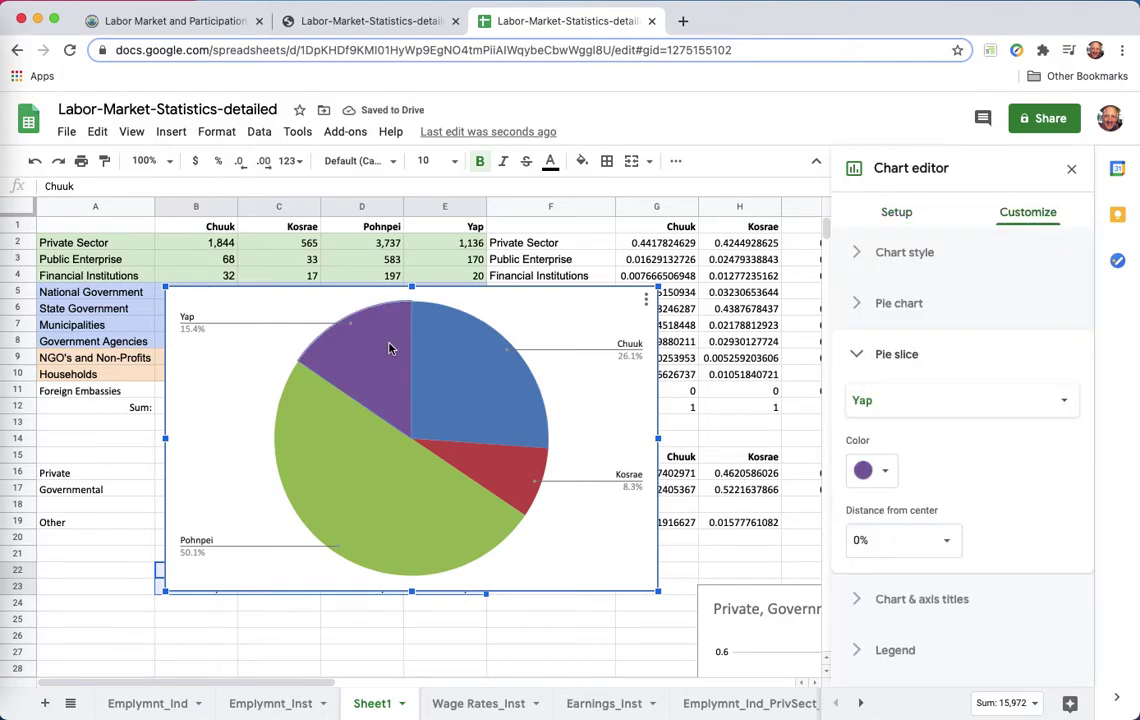
click(880, 472)
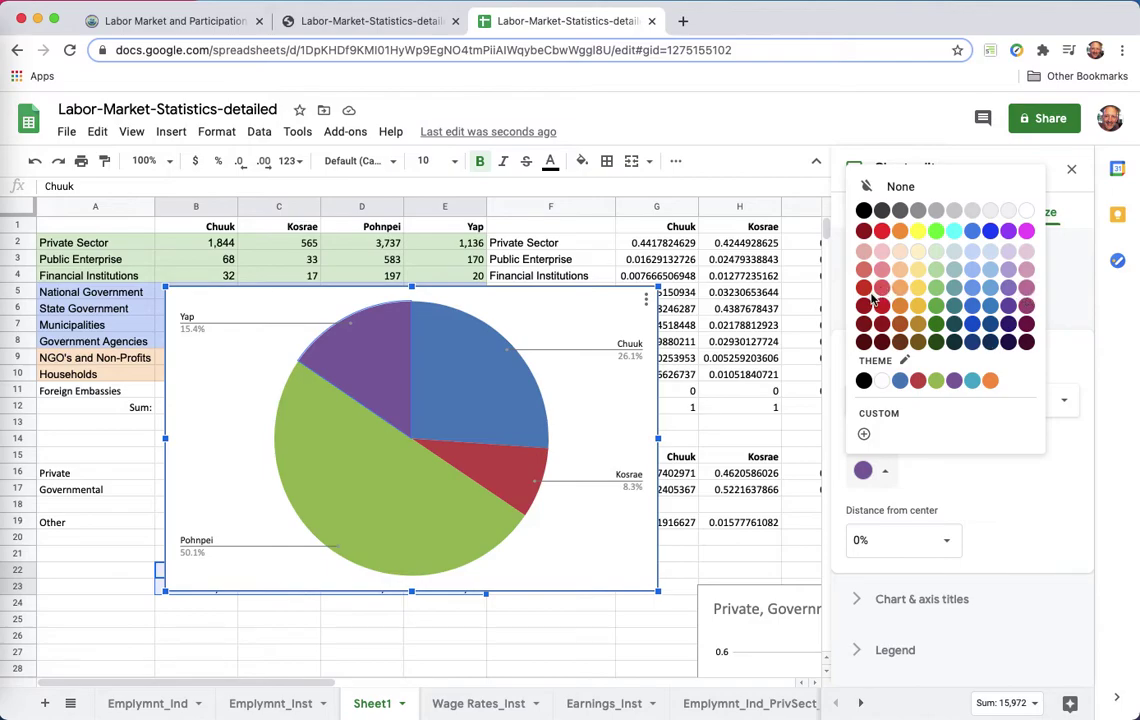
click(882, 232)
click(389, 496)
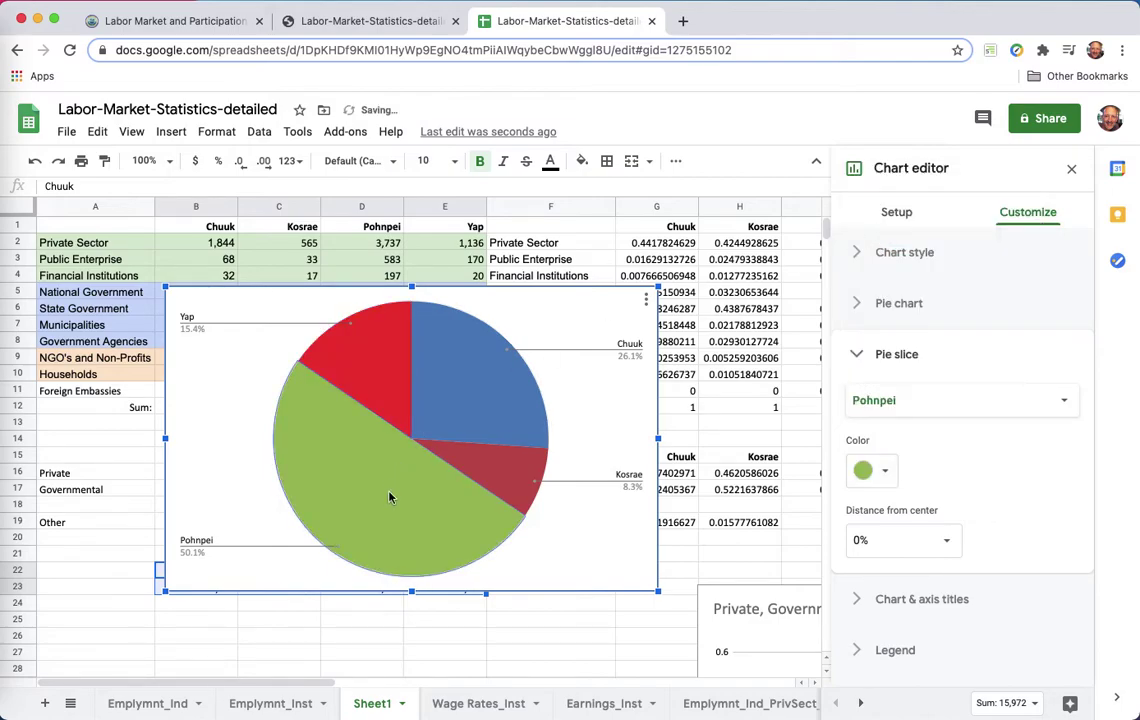
click(887, 476)
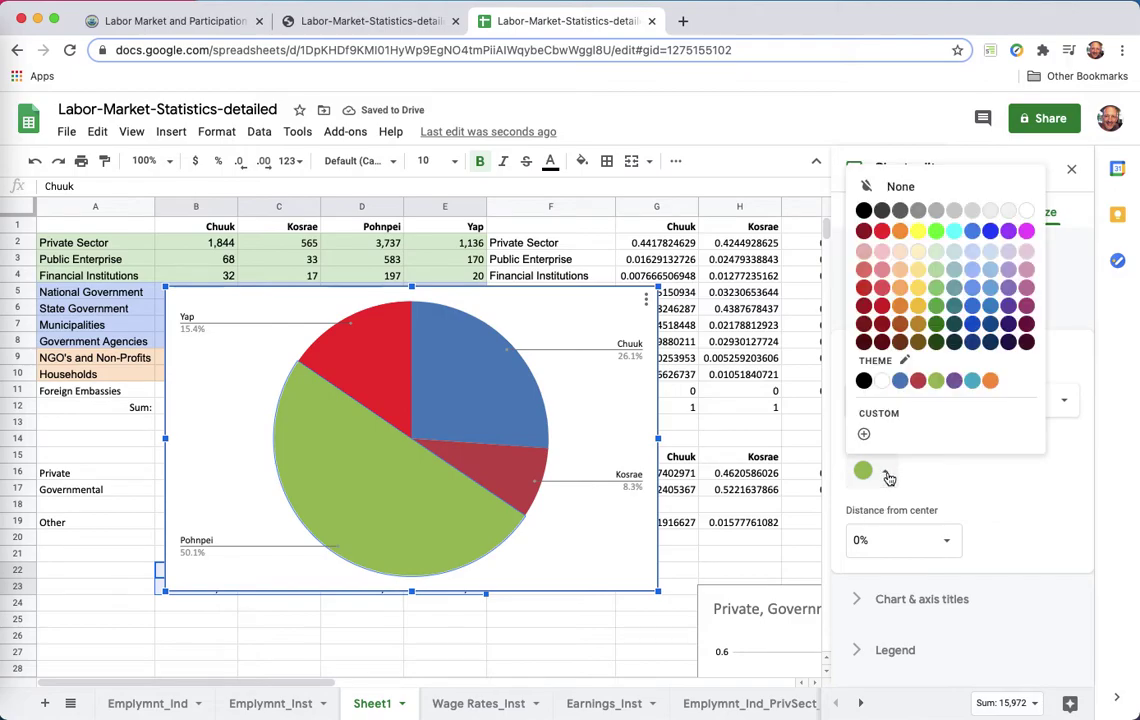
click(970, 307)
Step: Color the Kosrae slice of the pie chart dark green and the Chuuk slice white
click(528, 476)
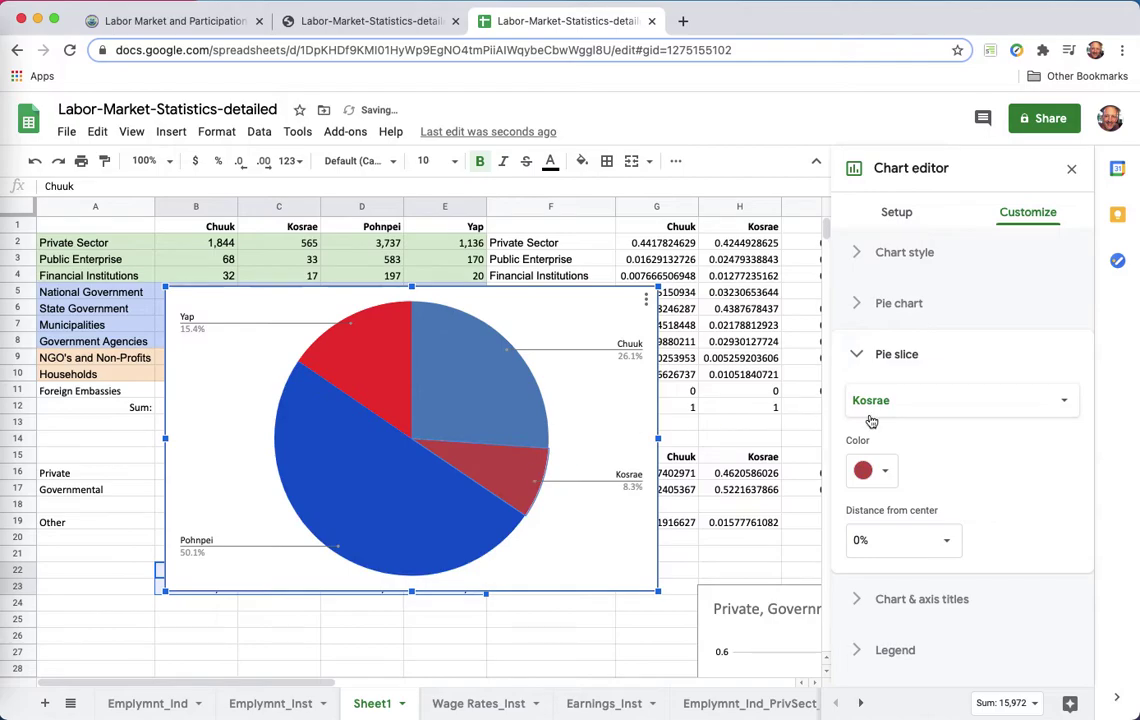
click(885, 478)
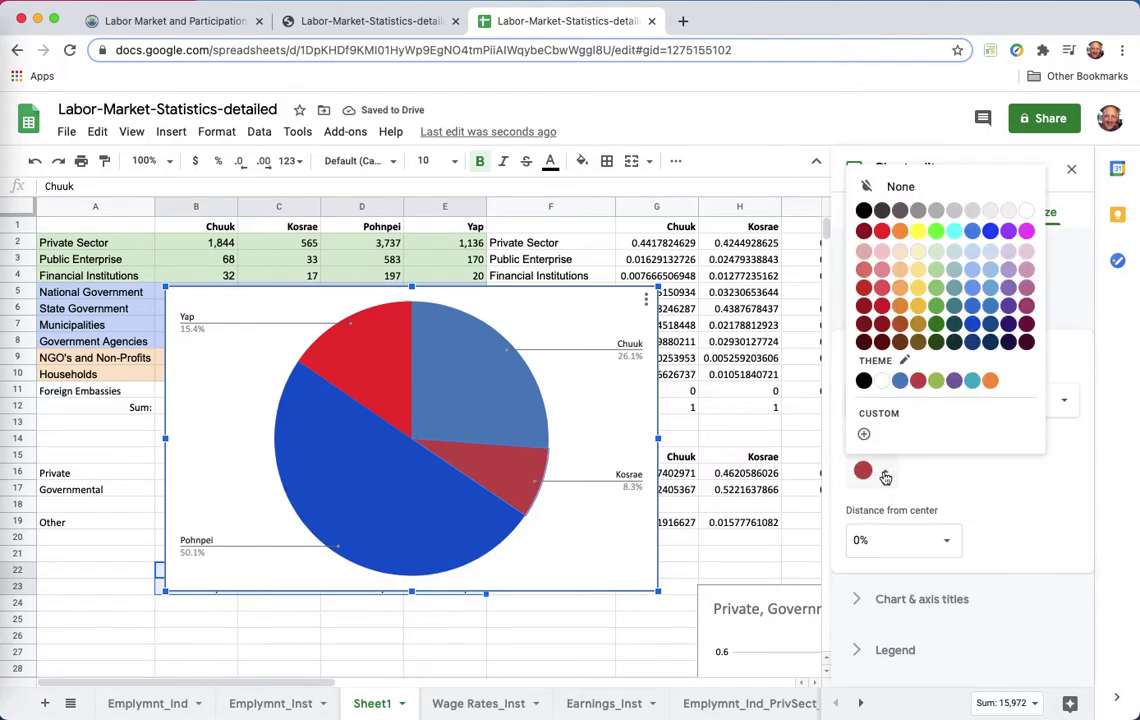
click(936, 324)
click(498, 390)
click(887, 478)
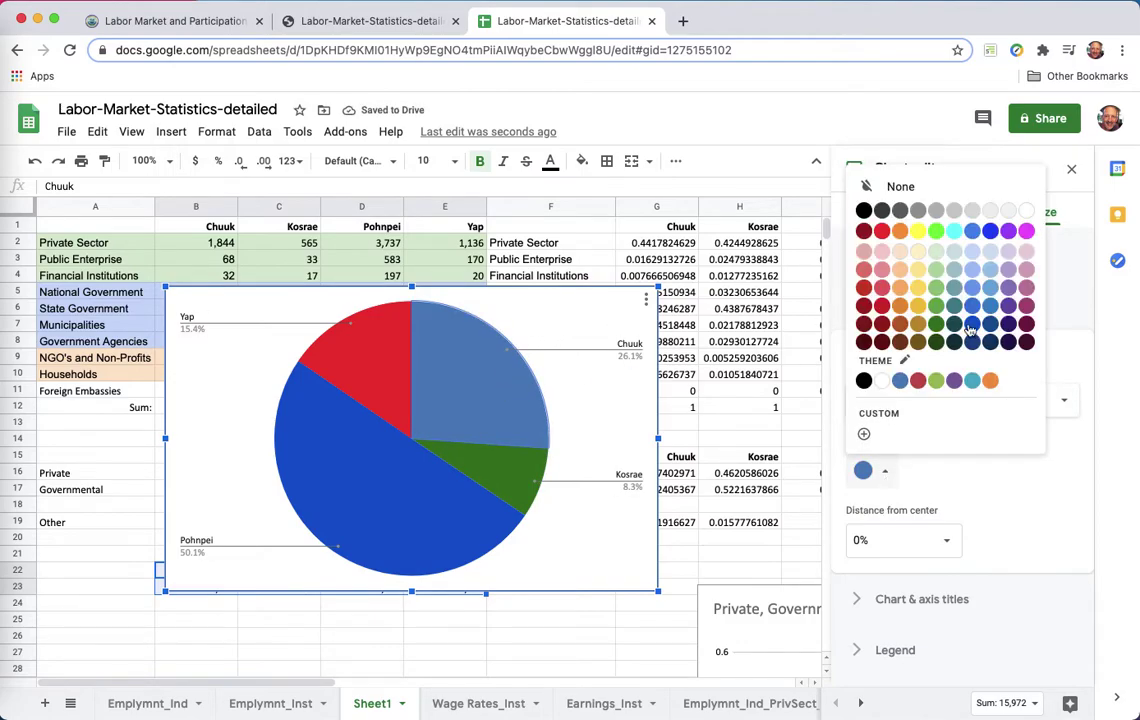
click(882, 380)
click(586, 462)
click(509, 425)
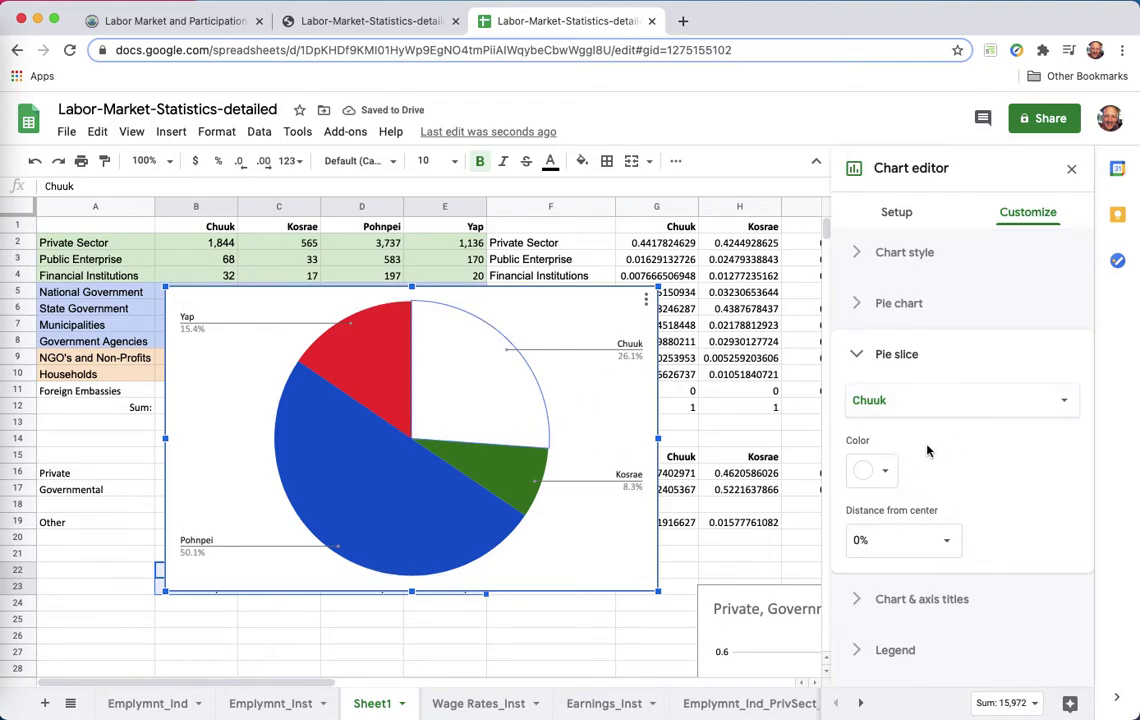
right_click(527, 430)
mouse_move(595, 431)
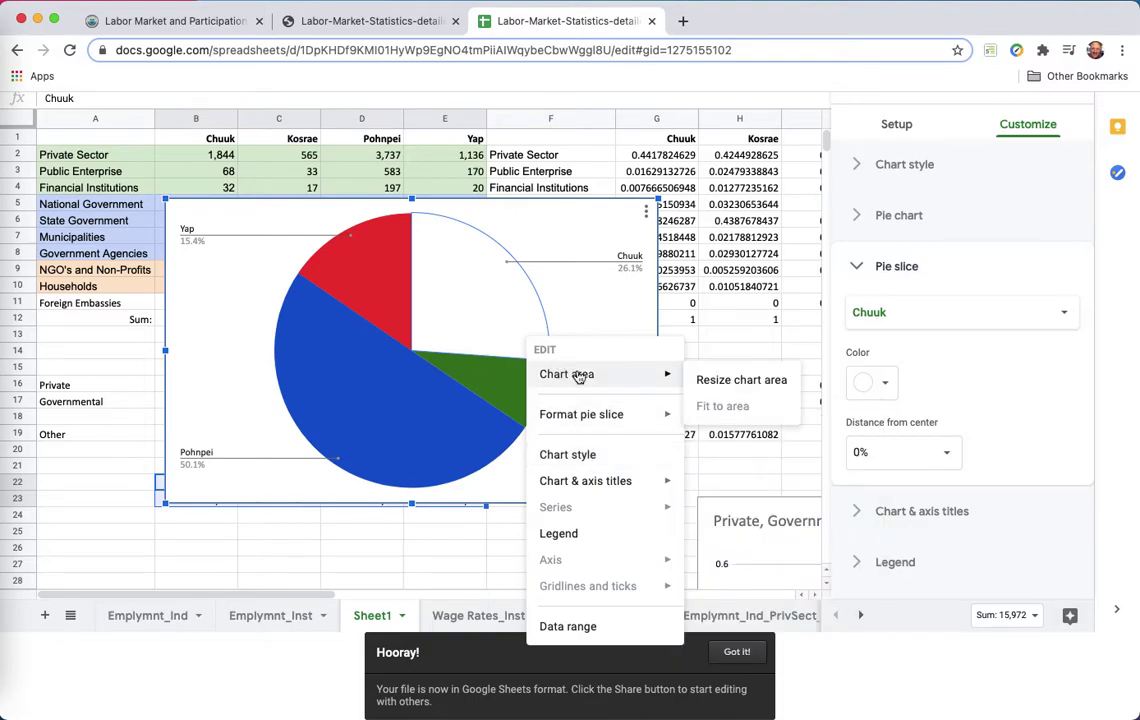
click(480, 310)
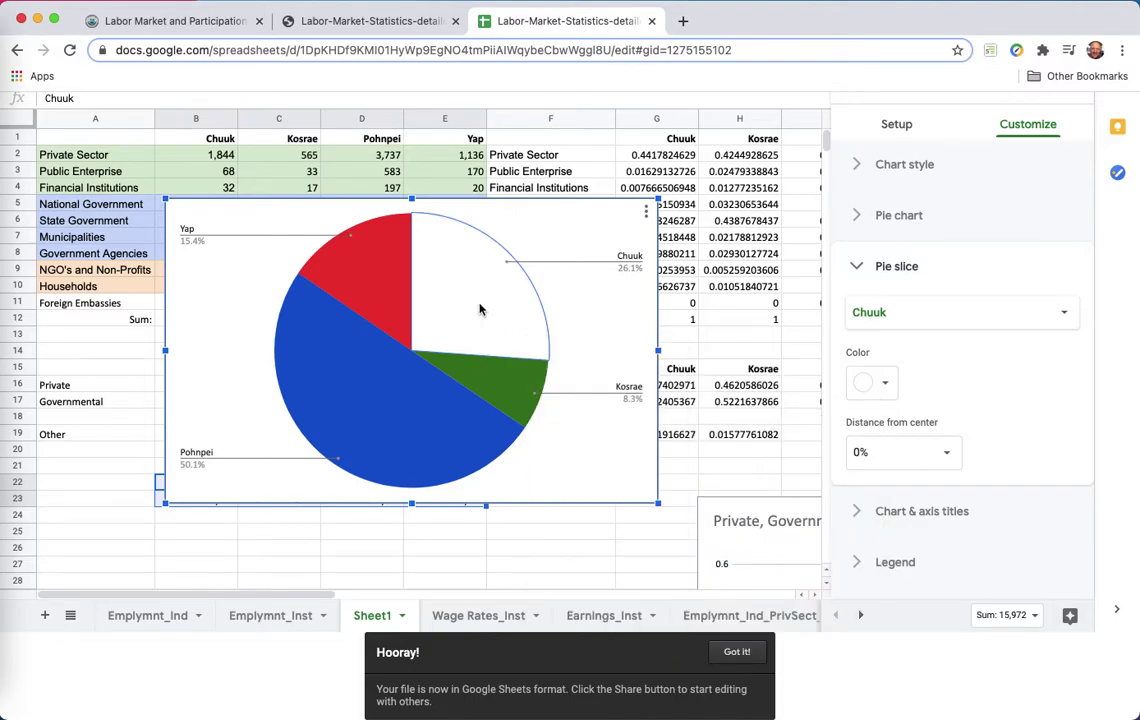
Step: Try gray and black for the Chuuk slice and set it back to white
click(884, 384)
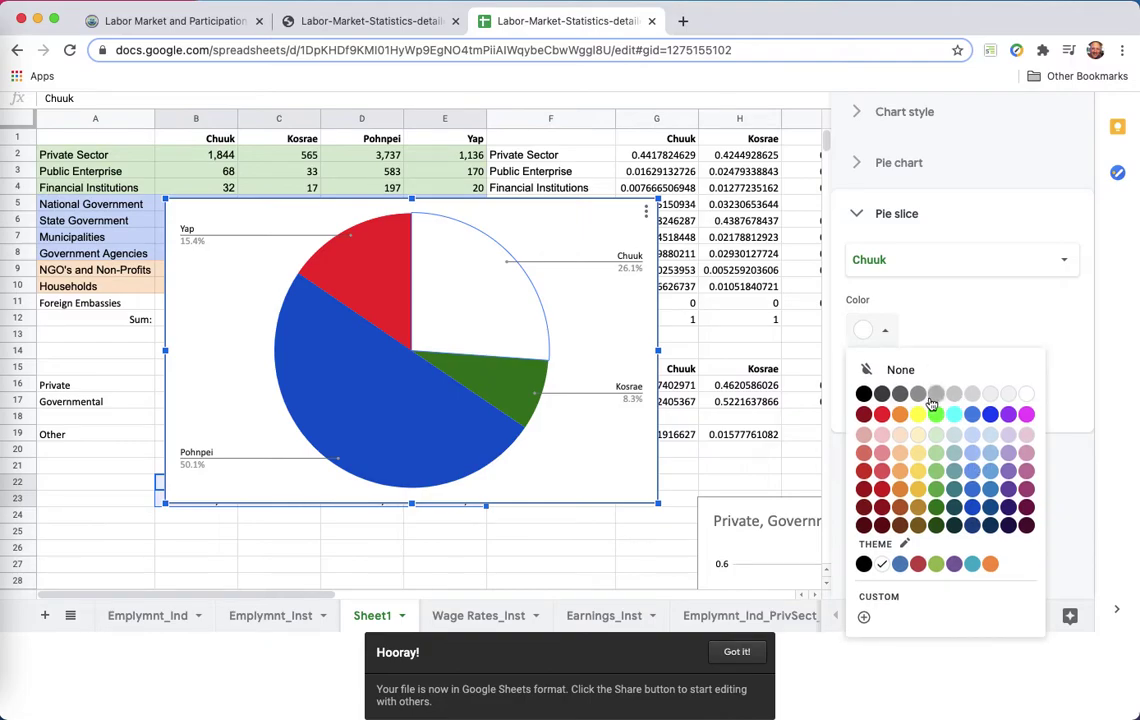
click(936, 395)
click(884, 331)
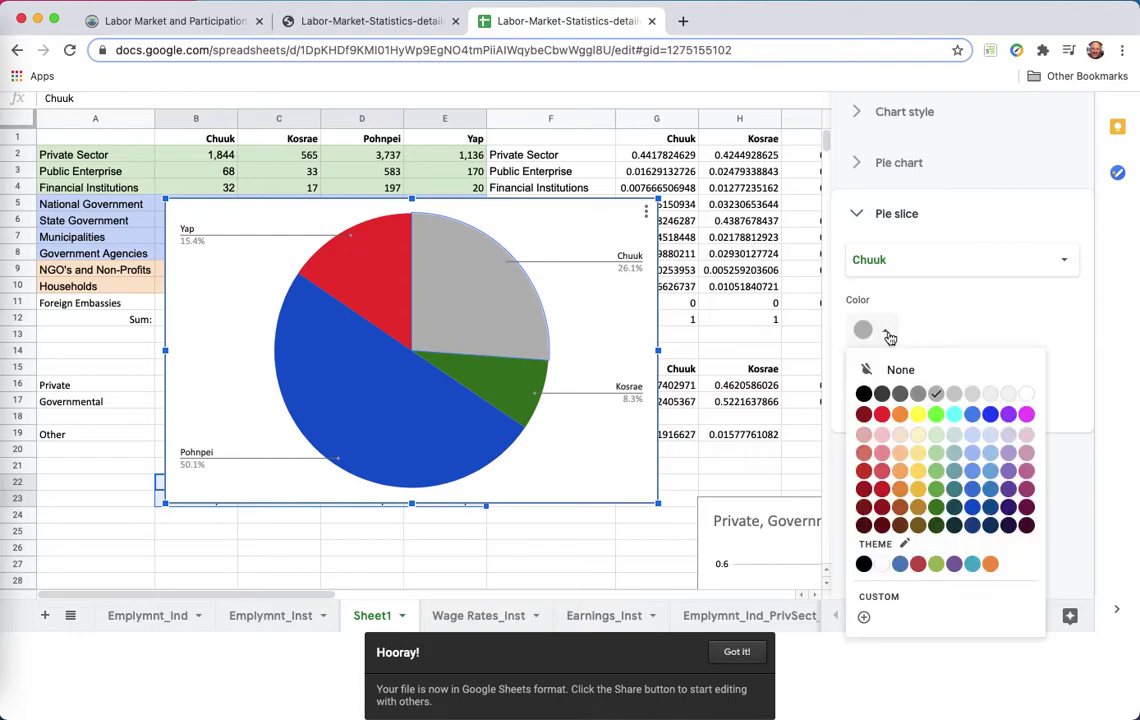
click(864, 395)
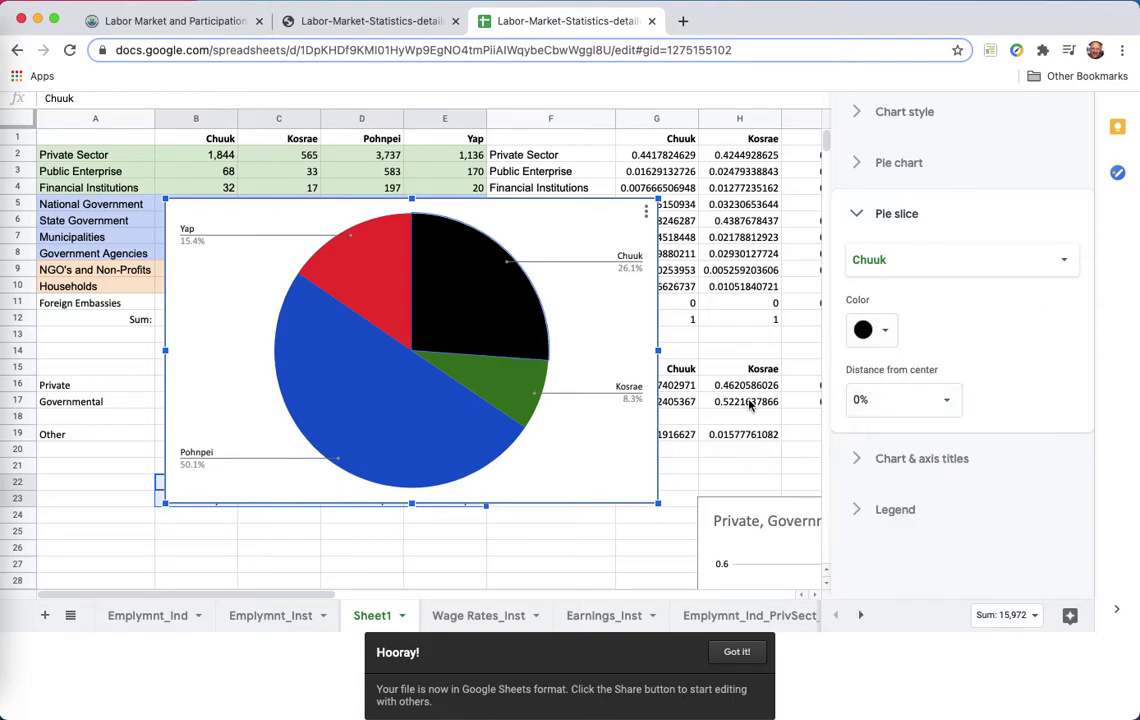
click(878, 331)
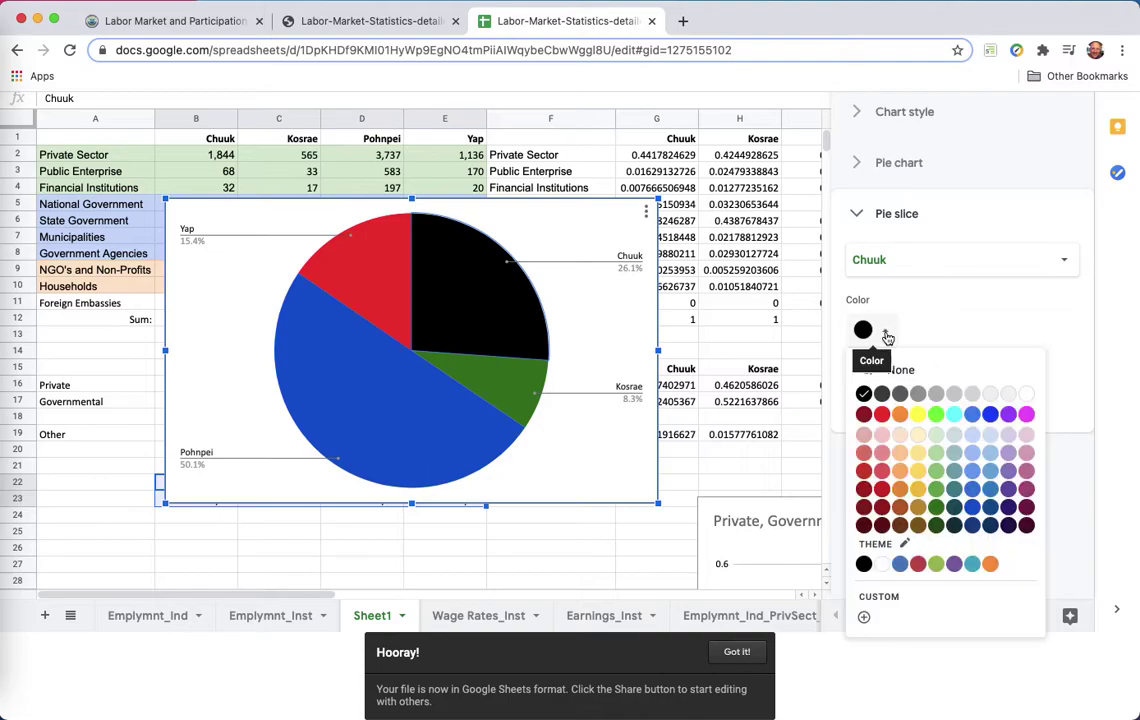
click(1026, 394)
Step: Reopen the pie chart for editing and set the border color of its slices to black
click(650, 421)
click(600, 425)
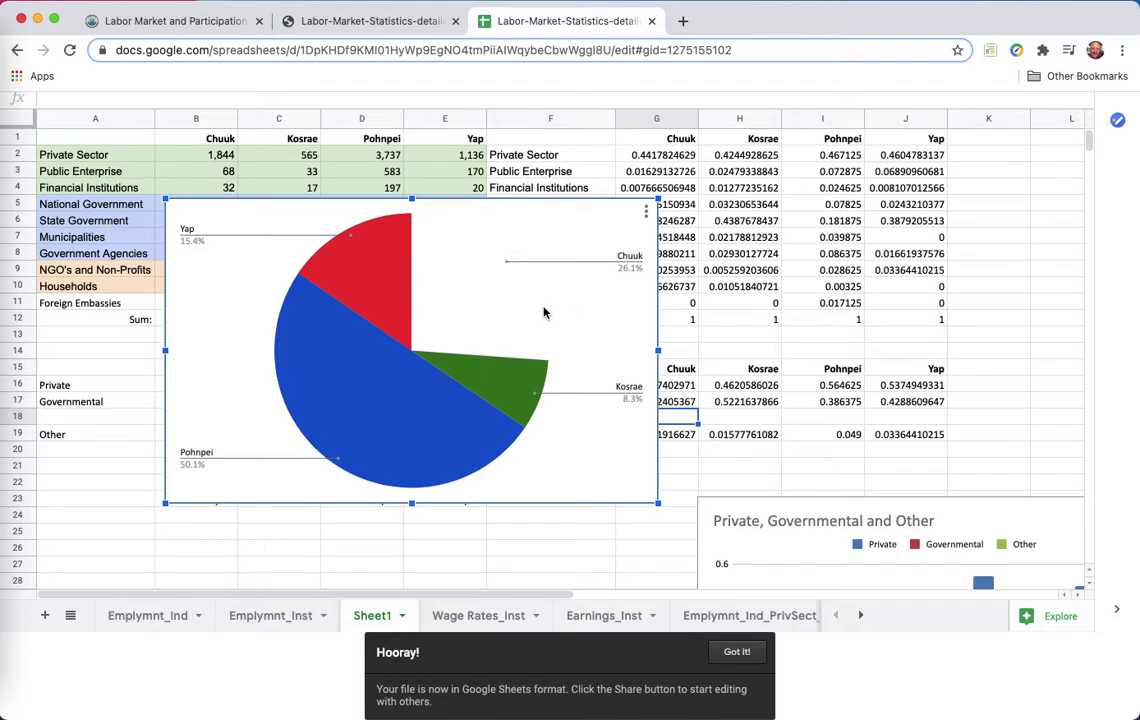
right_click(540, 313)
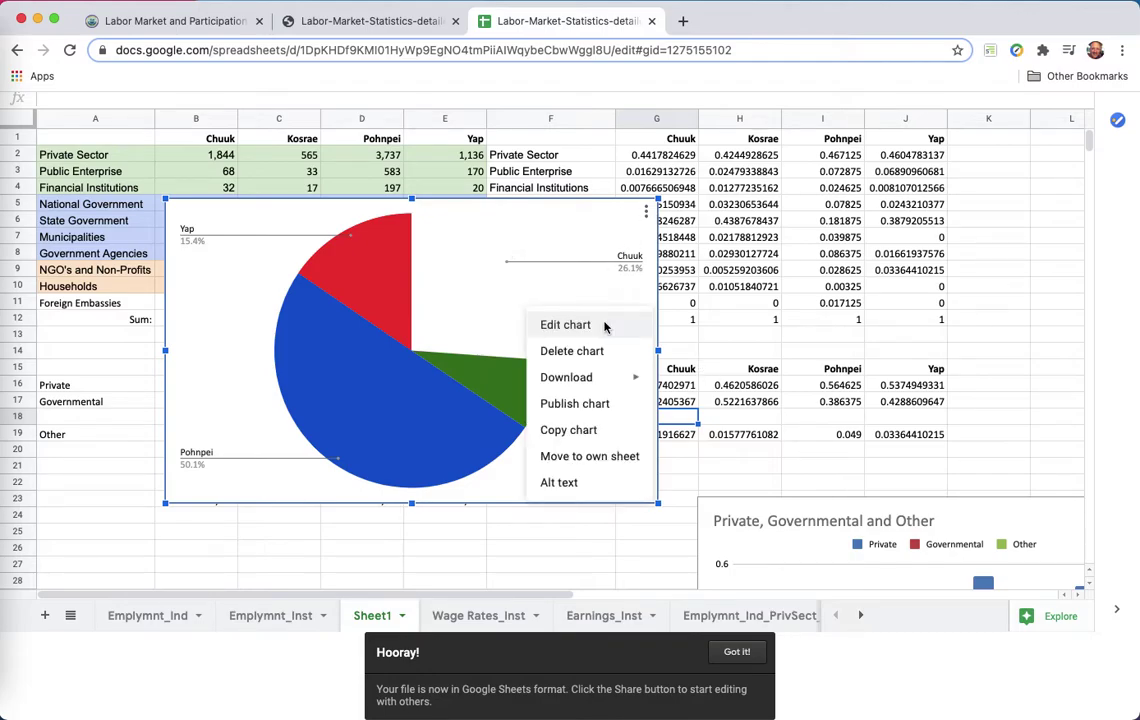
click(565, 325)
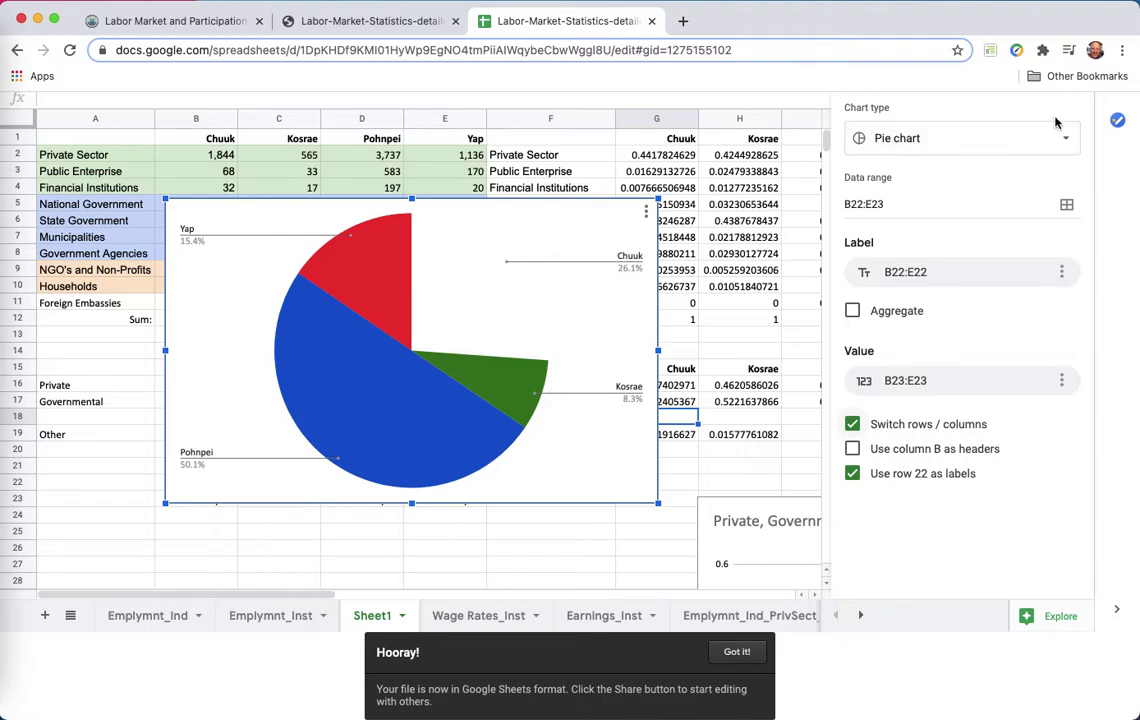
scroll(771, 214, down, 3)
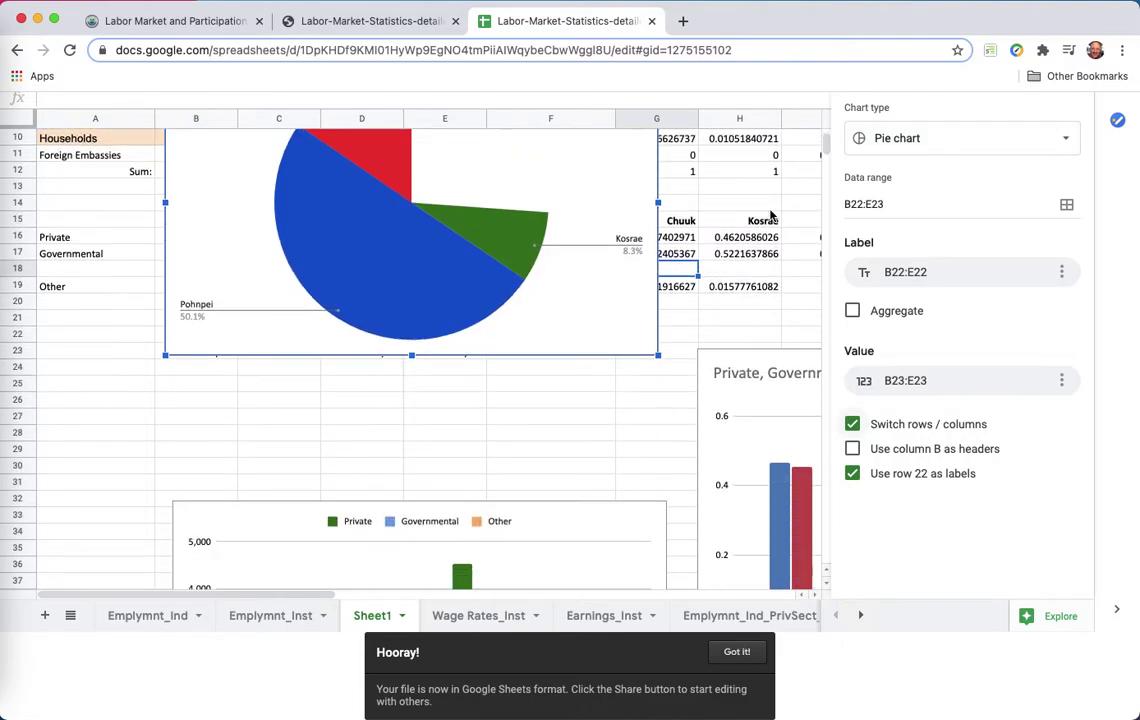
scroll(771, 214, up, 3)
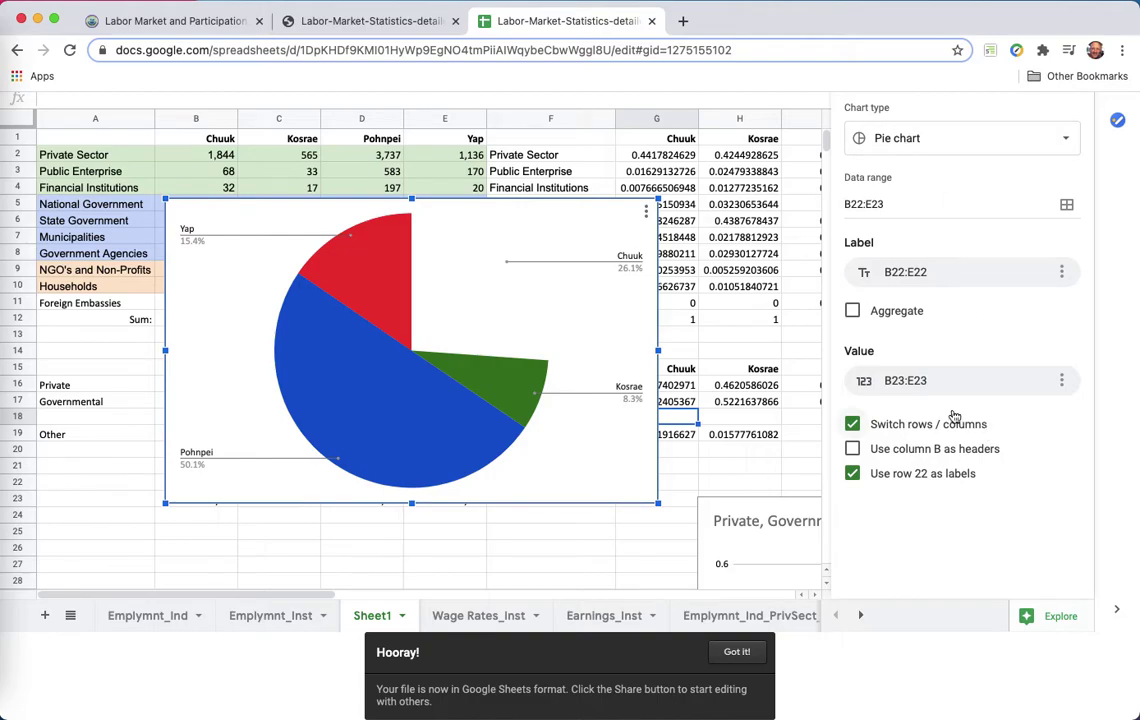
click(415, 377)
click(451, 304)
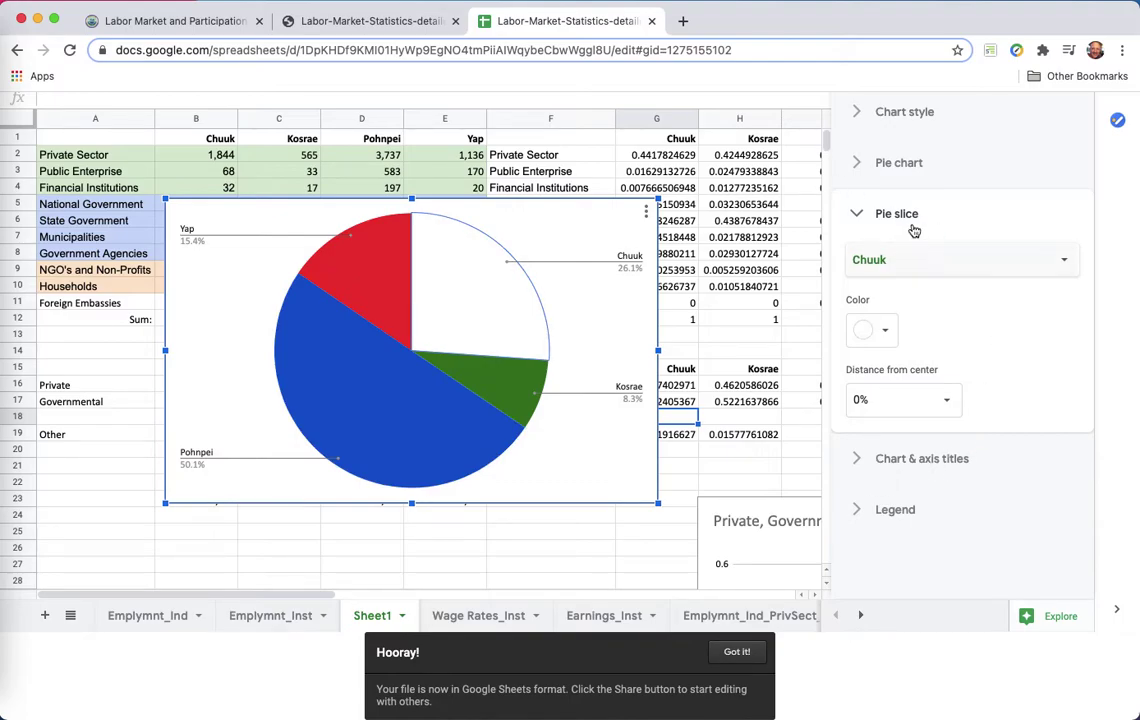
click(908, 162)
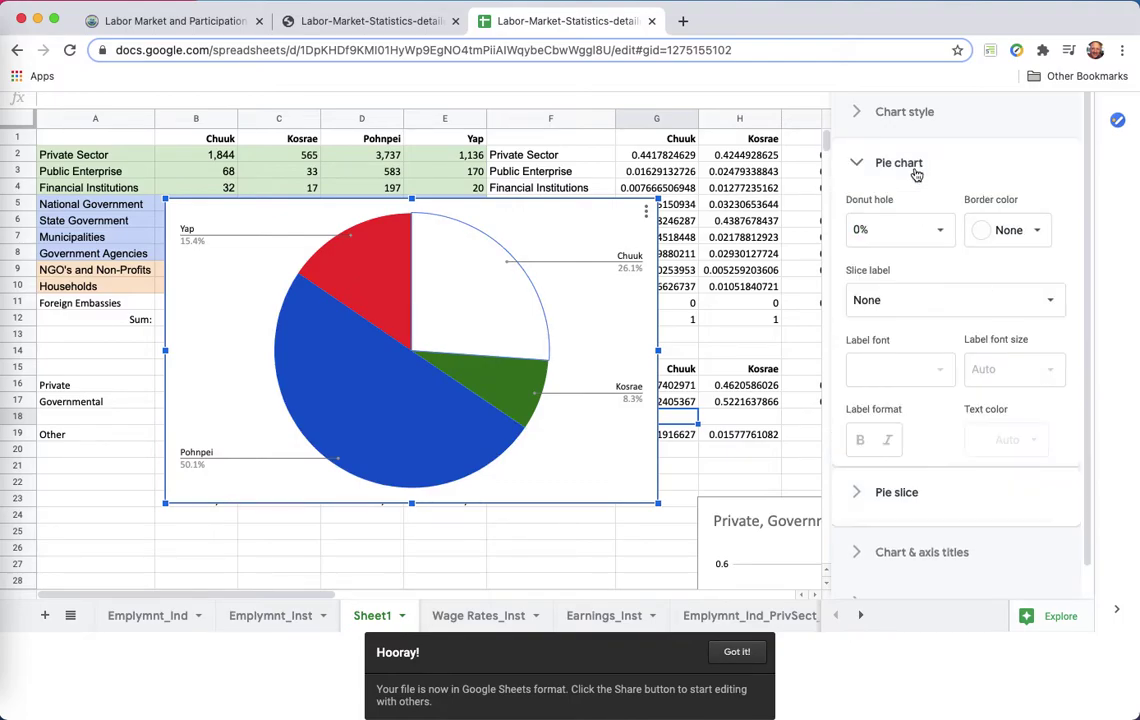
click(1008, 231)
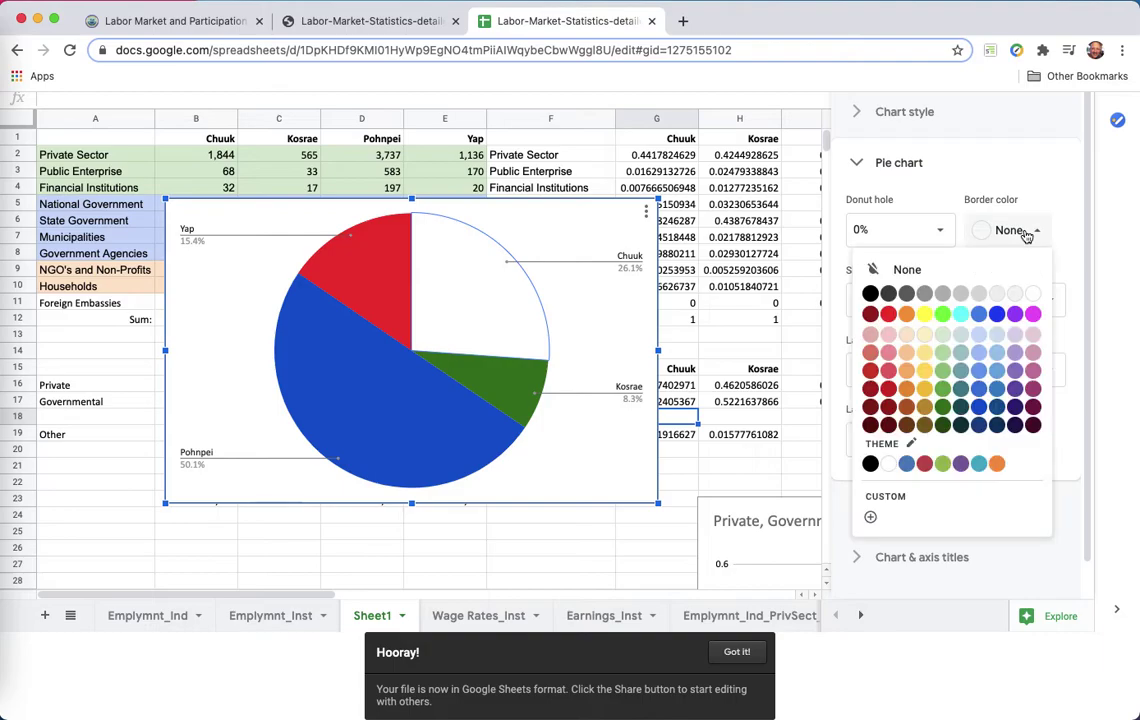
click(871, 294)
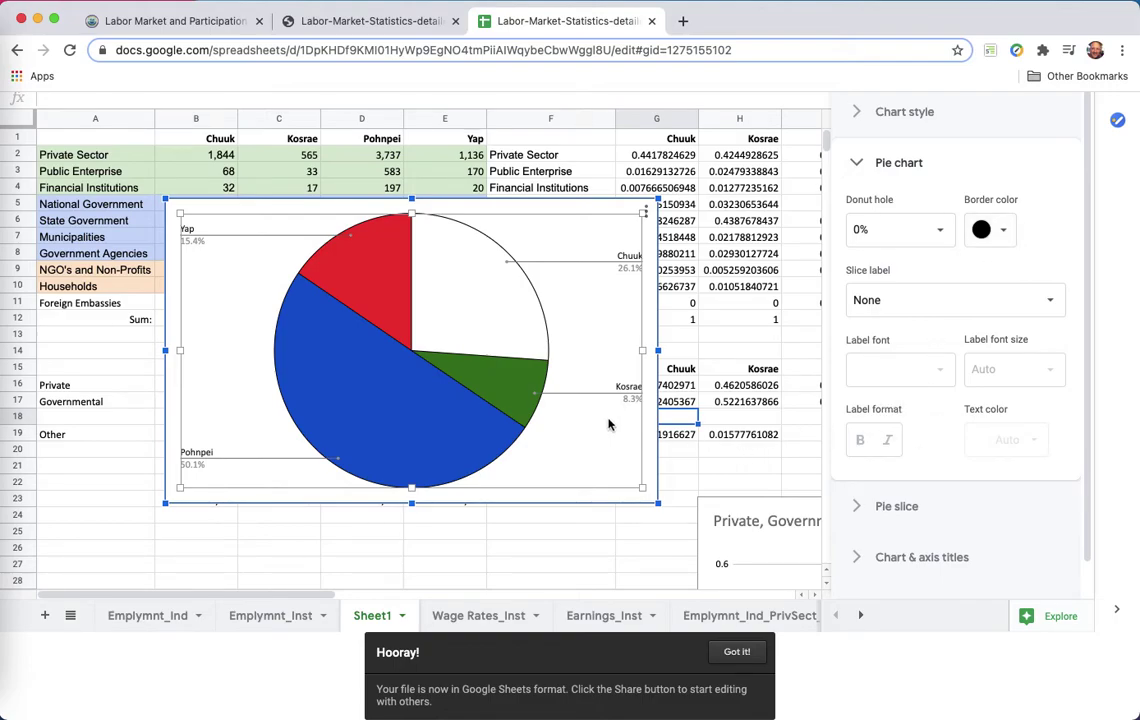
click(555, 532)
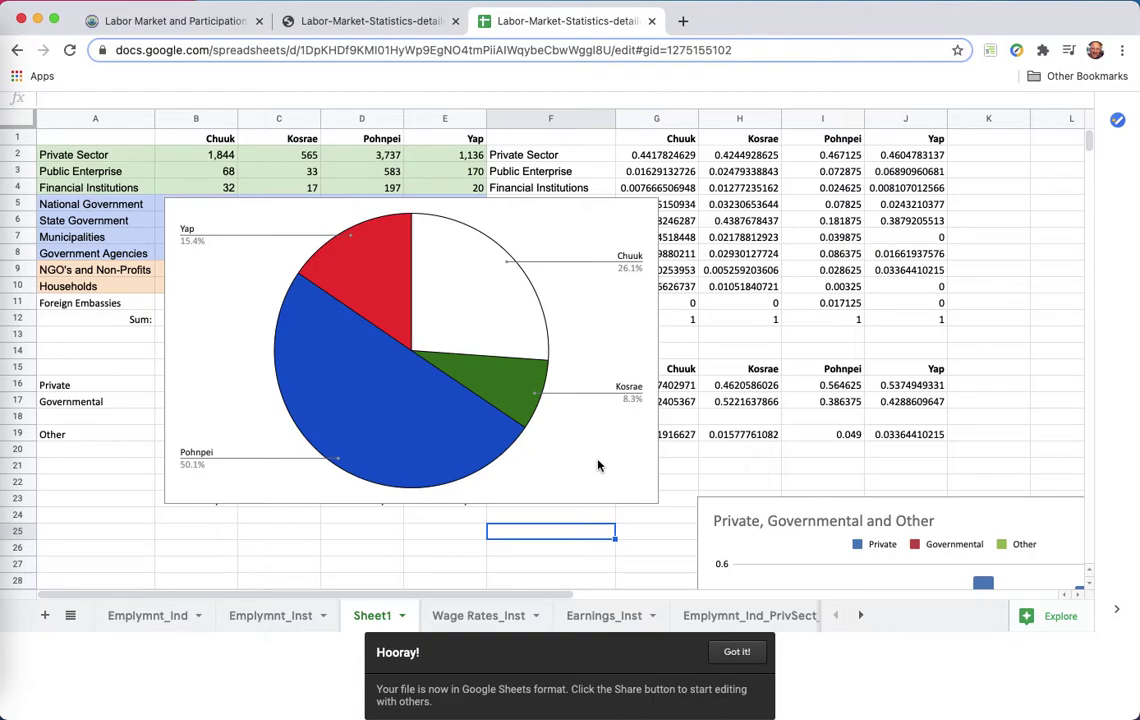
double_click(298, 213)
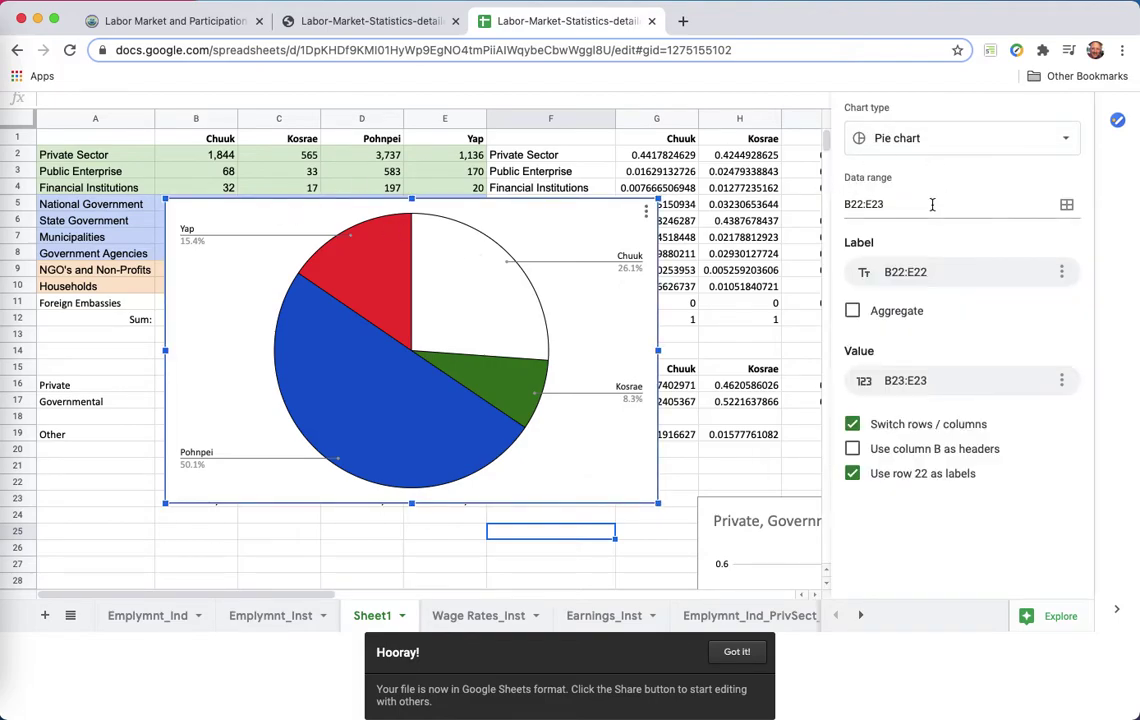
click(645, 220)
click(580, 324)
click(961, 150)
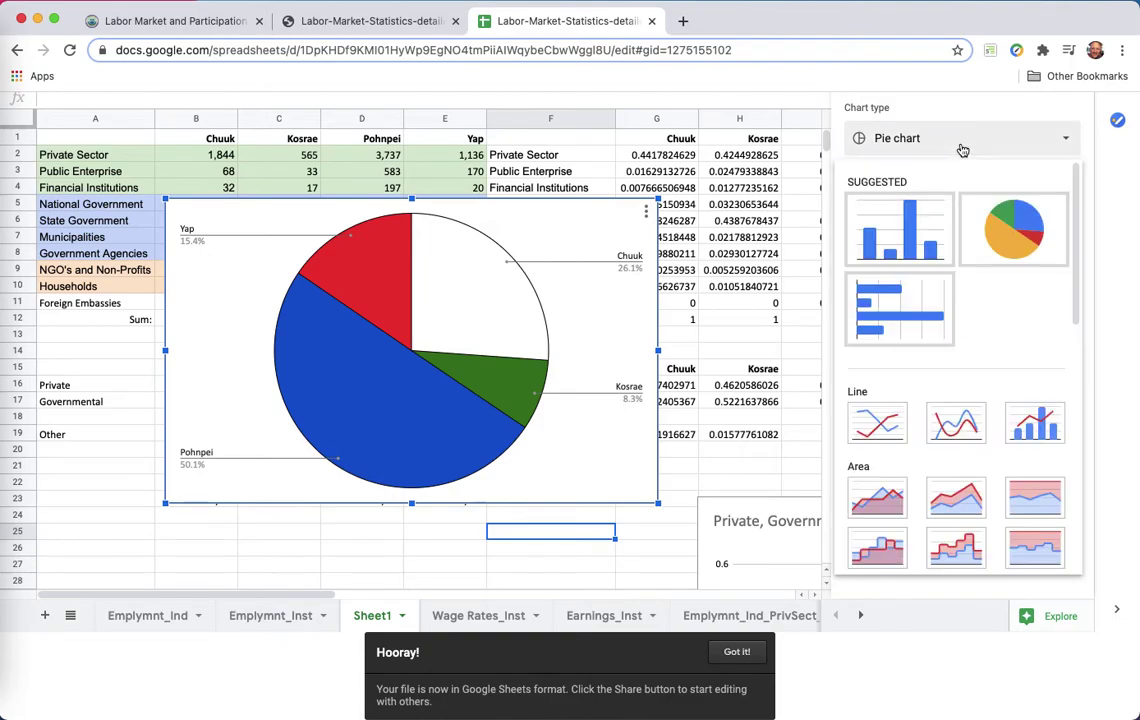
click(1013, 222)
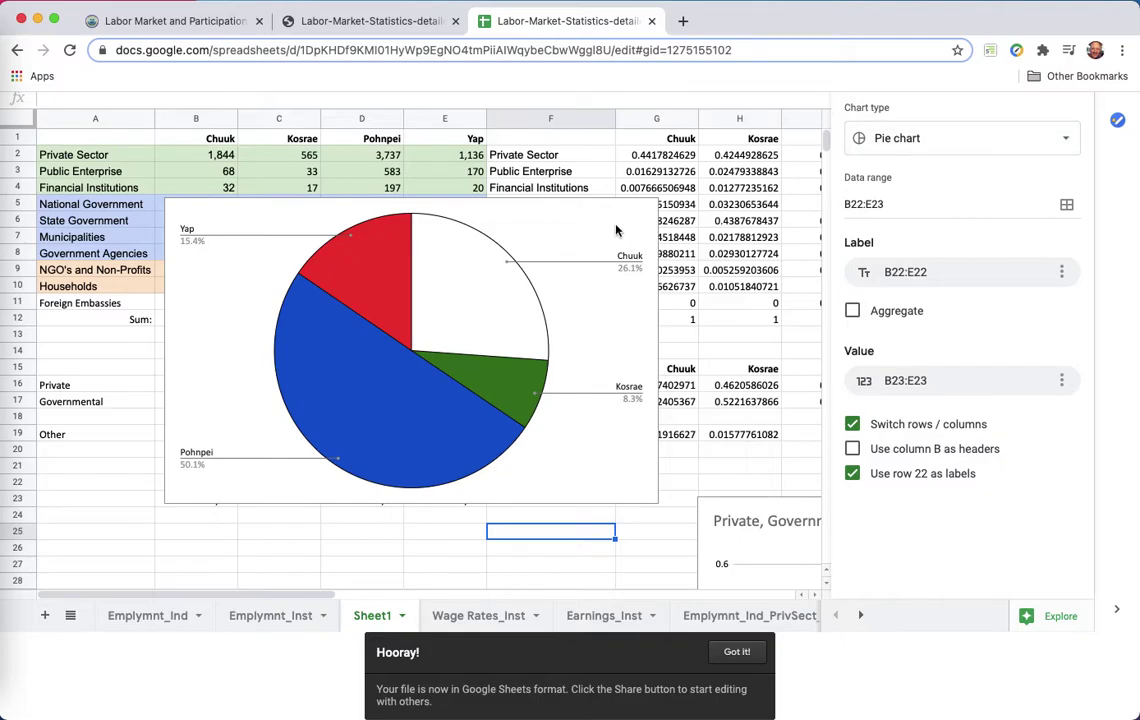
click(580, 215)
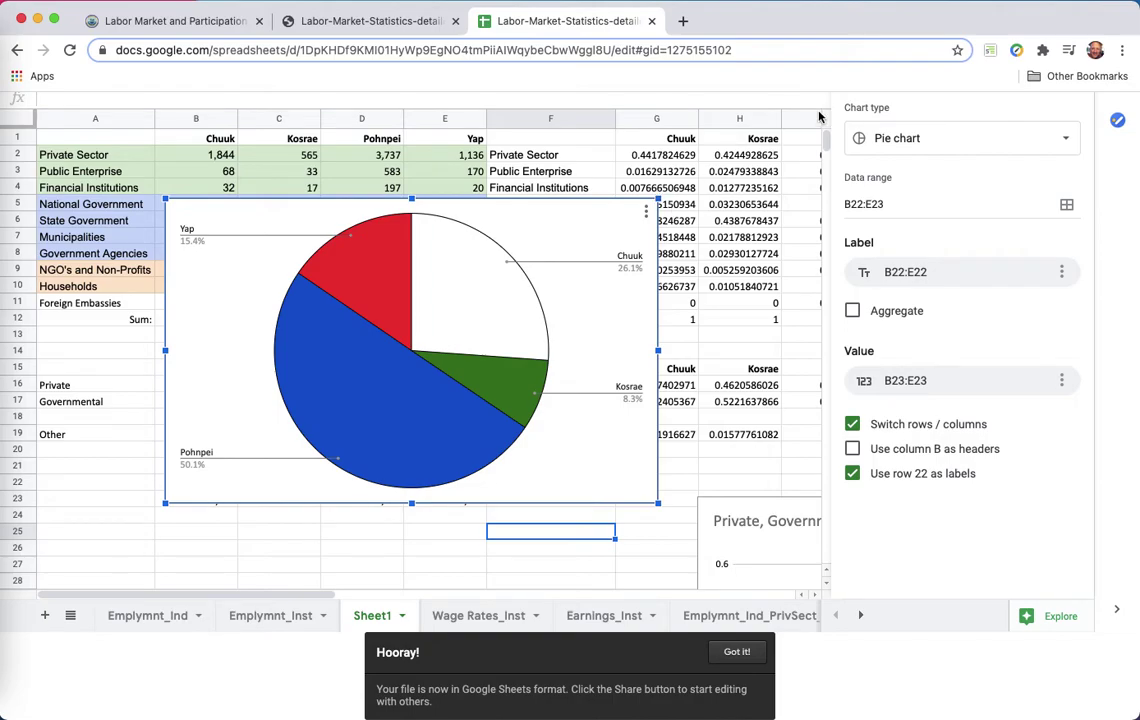
click(937, 347)
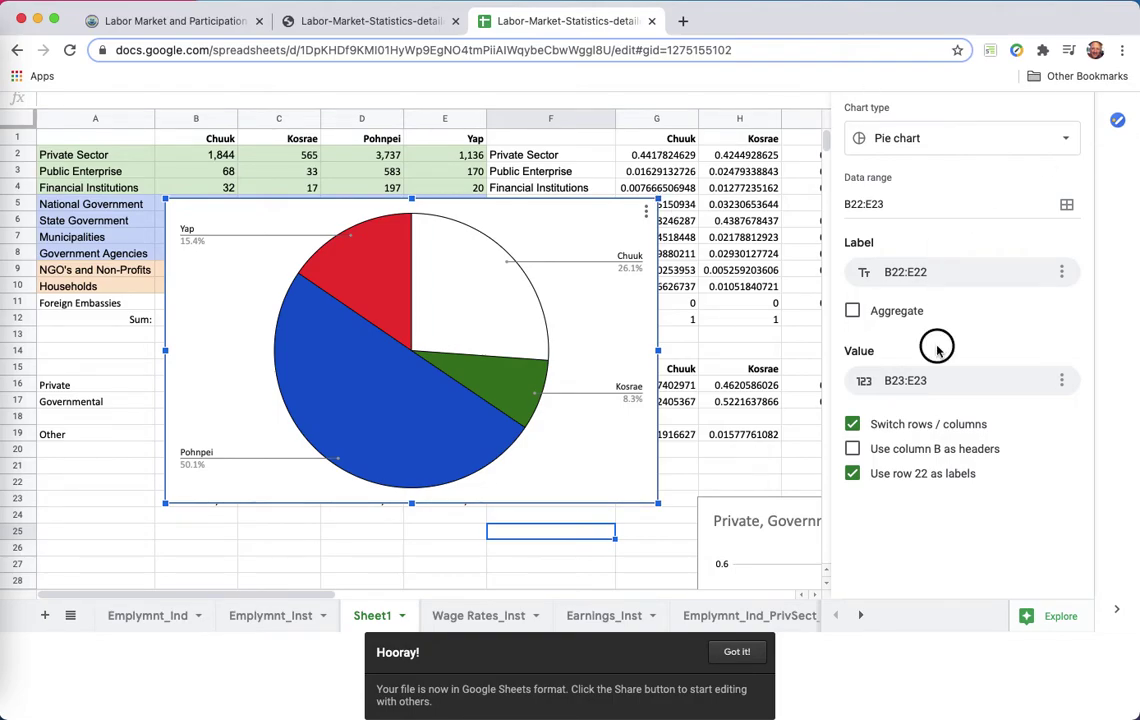
click(741, 653)
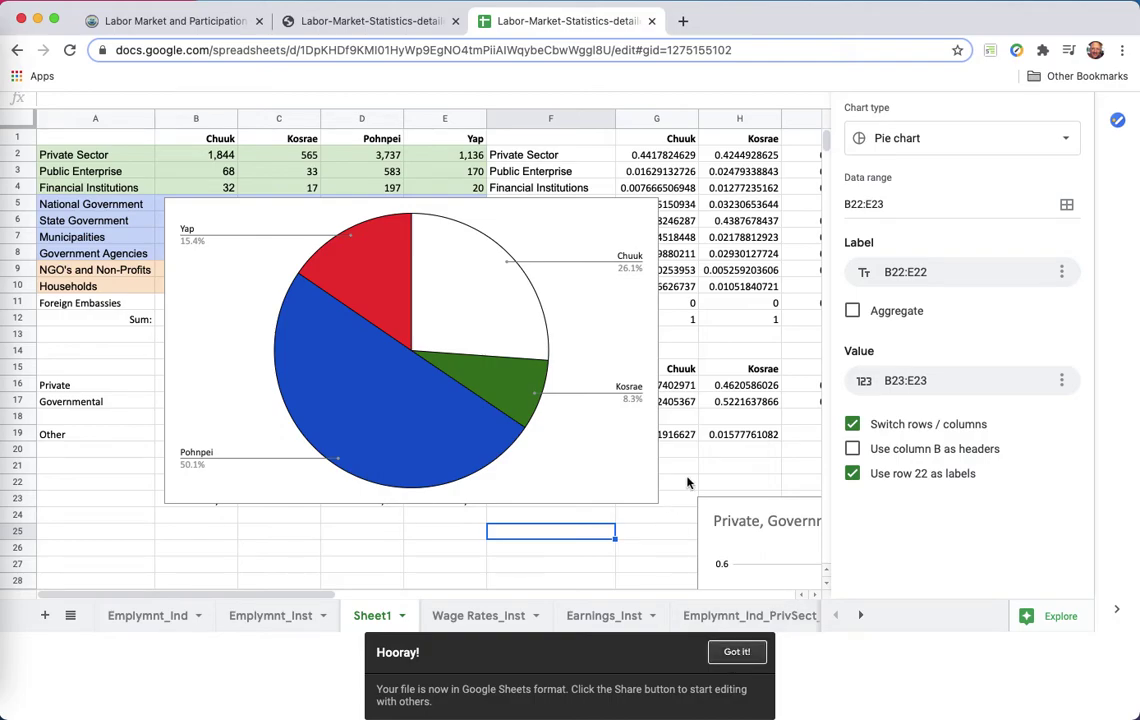
click(690, 370)
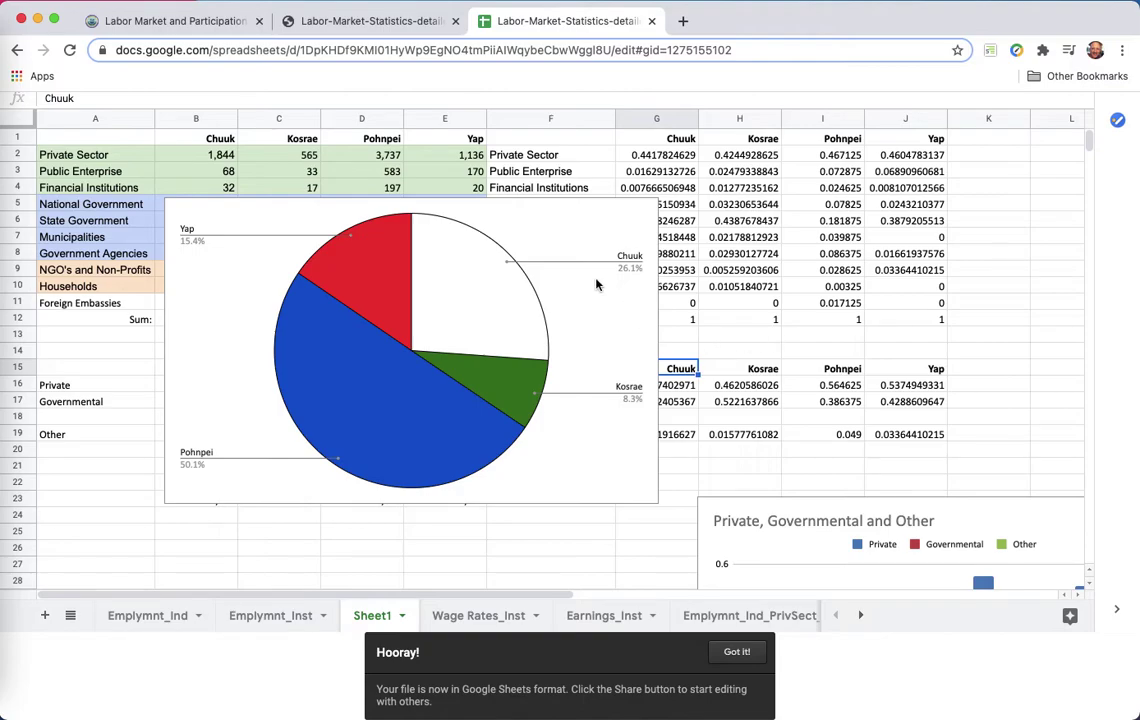
Step: Move the pie chart off the state employment tables to the area over columns G to L, above the Private, Governmental and Other chart
click(577, 205)
drag(577, 205, 483, 307)
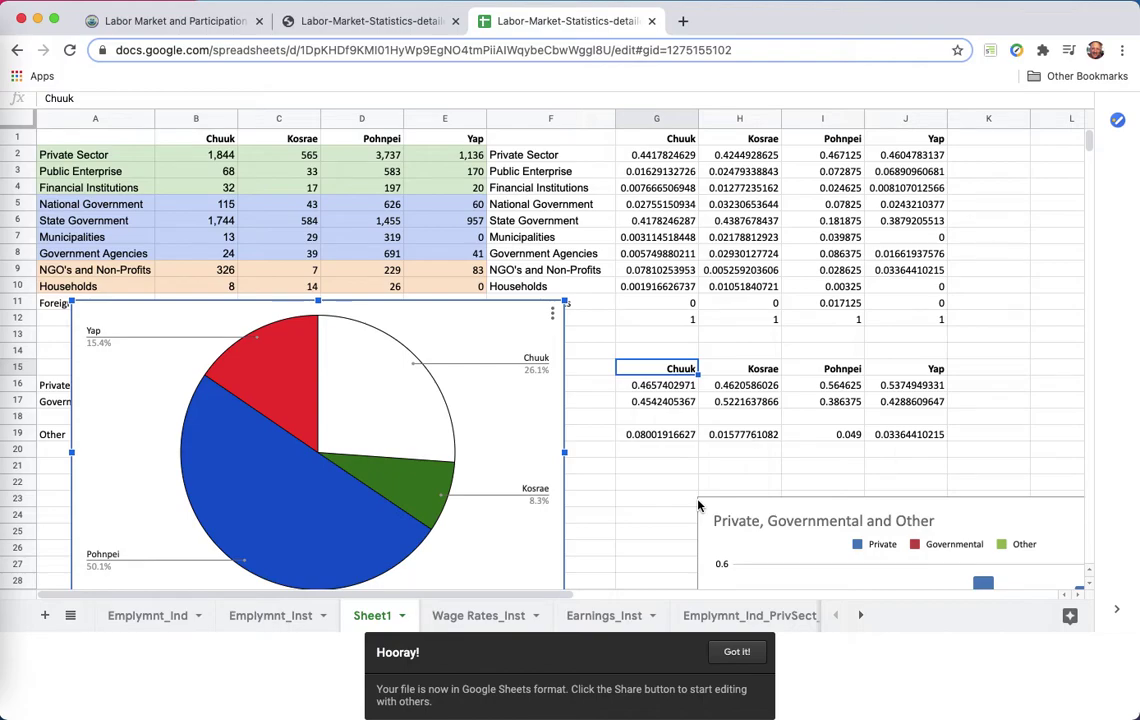
scroll(693, 480, down, 5)
scroll(688, 469, down, 3)
scroll(688, 469, up, 2)
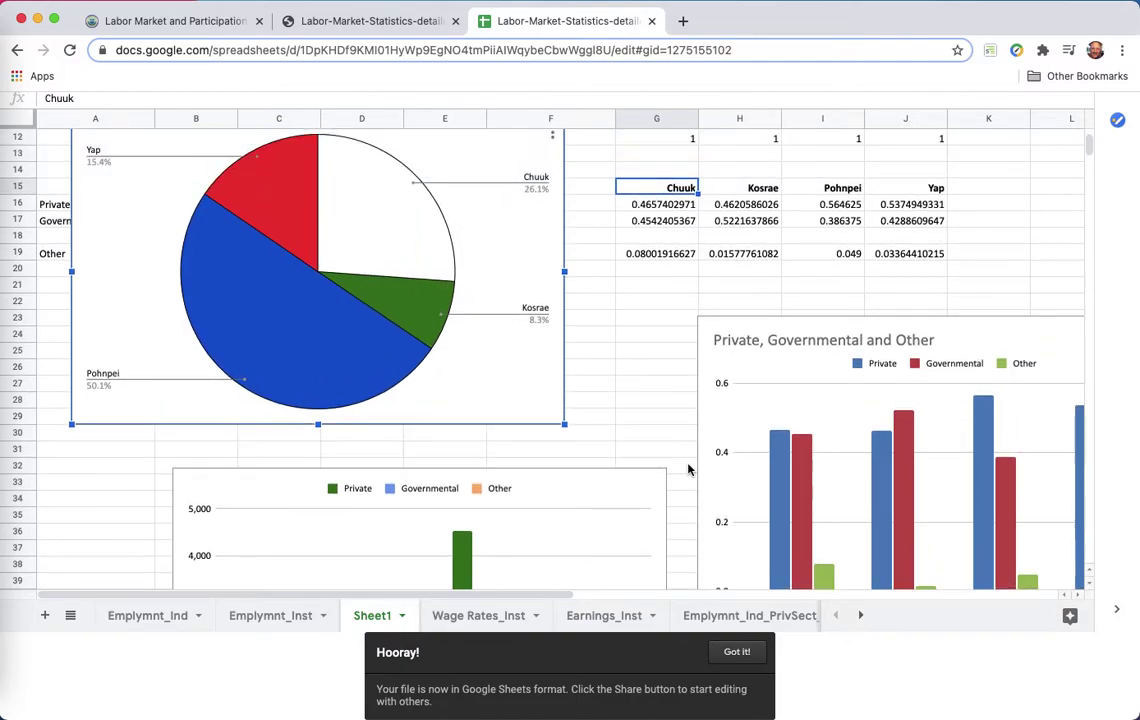
scroll(688, 469, down, 3)
scroll(688, 469, up, 8)
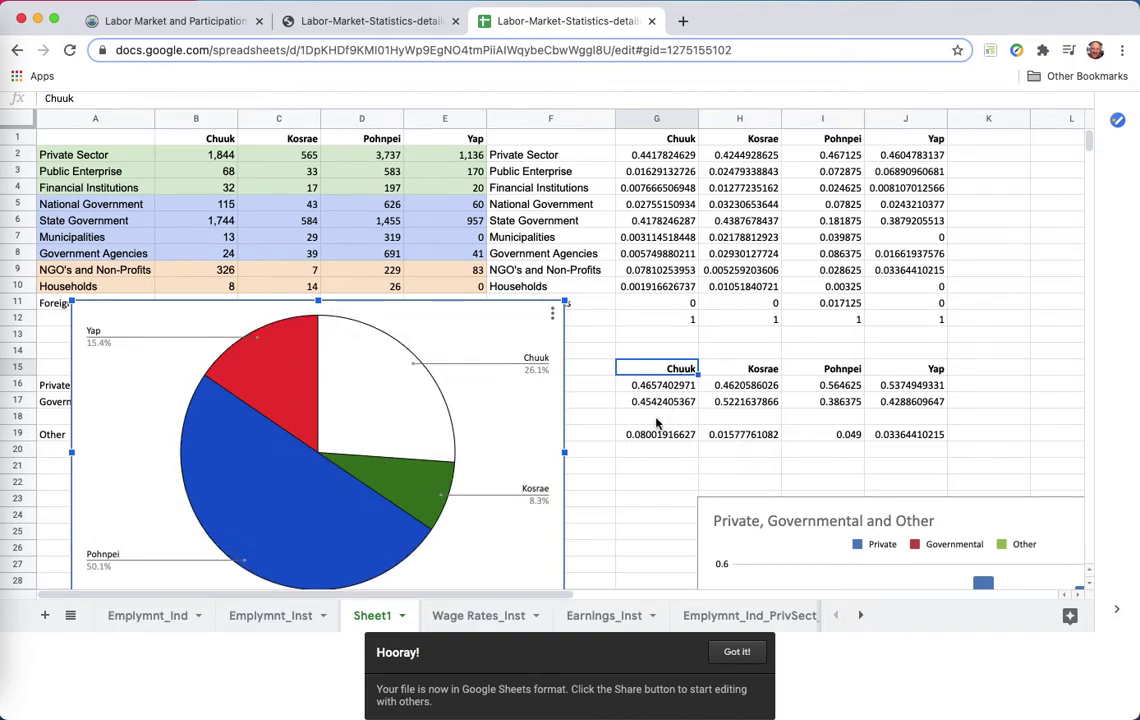
scroll(656, 423, down, 10)
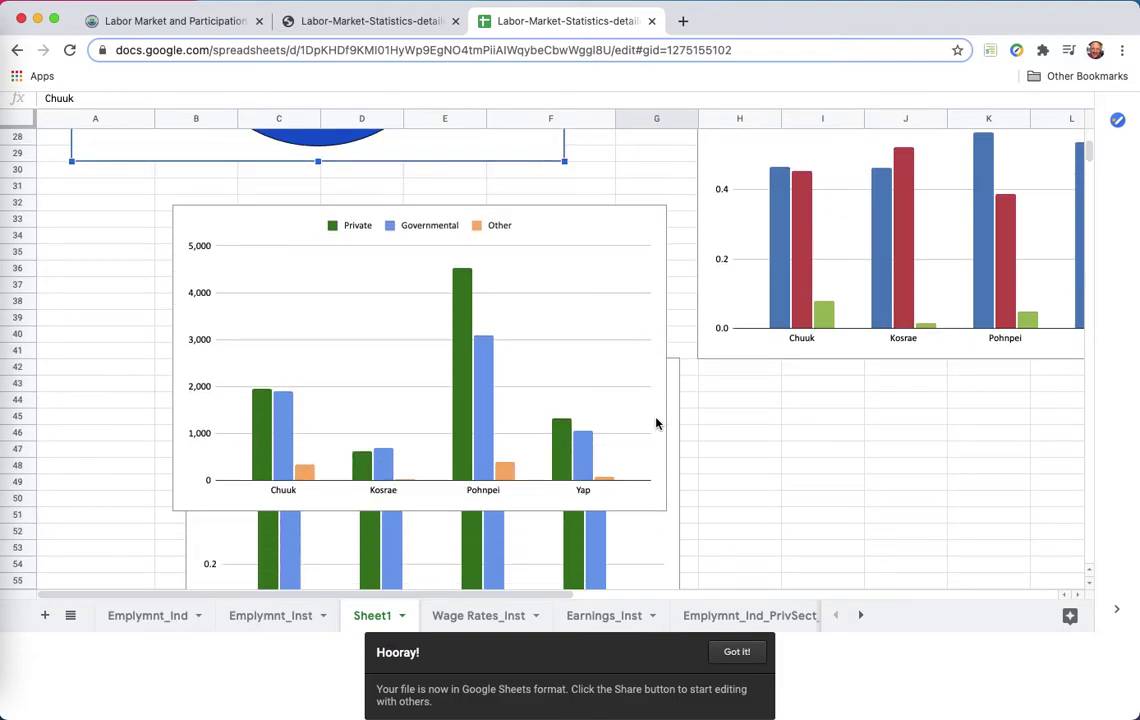
scroll(656, 423, up, 10)
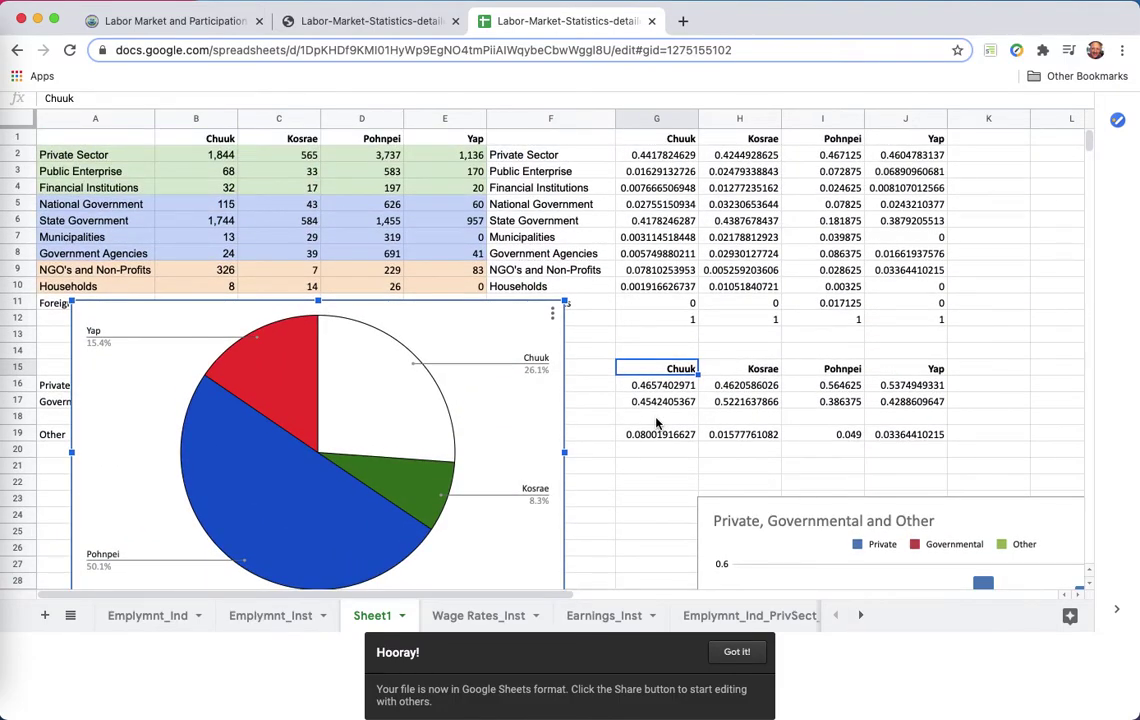
drag(505, 335, 1029, 203)
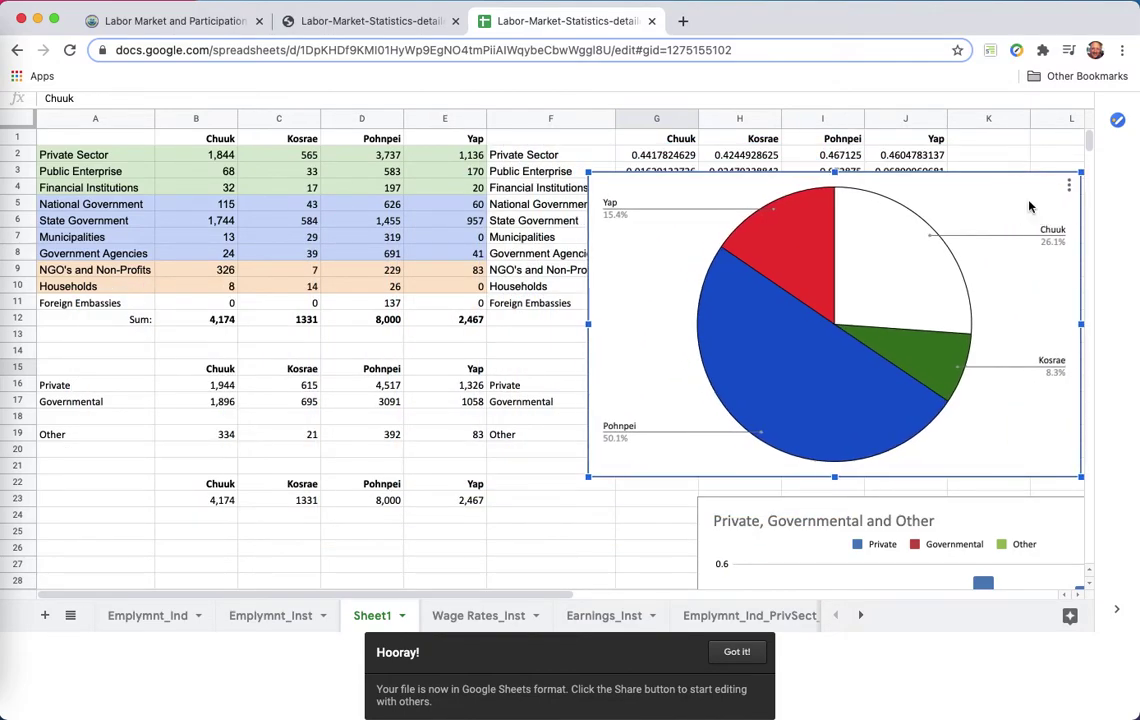
Step: Compare the overlapping column charts of employment counts and employment shares by state with the pie chart of state totals
scroll(494, 469, down, 5)
scroll(494, 469, down, 7)
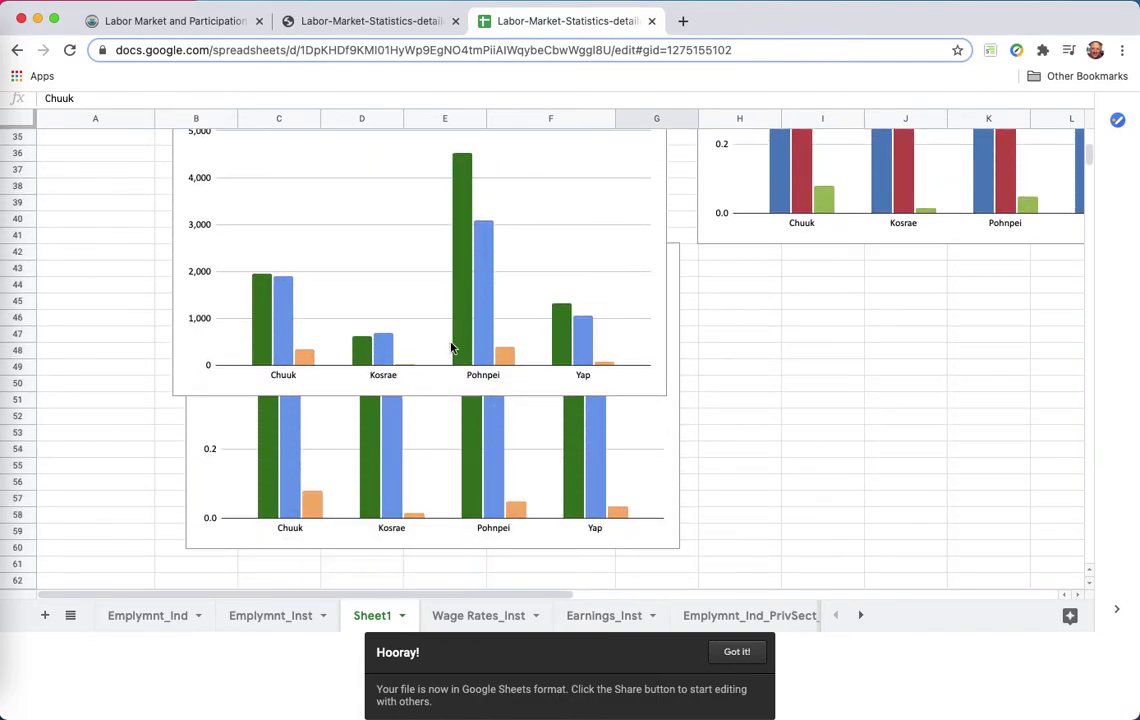
click(450, 340)
scroll(417, 304, up, 9)
scroll(417, 304, down, 5)
scroll(417, 304, down, 3)
click(389, 548)
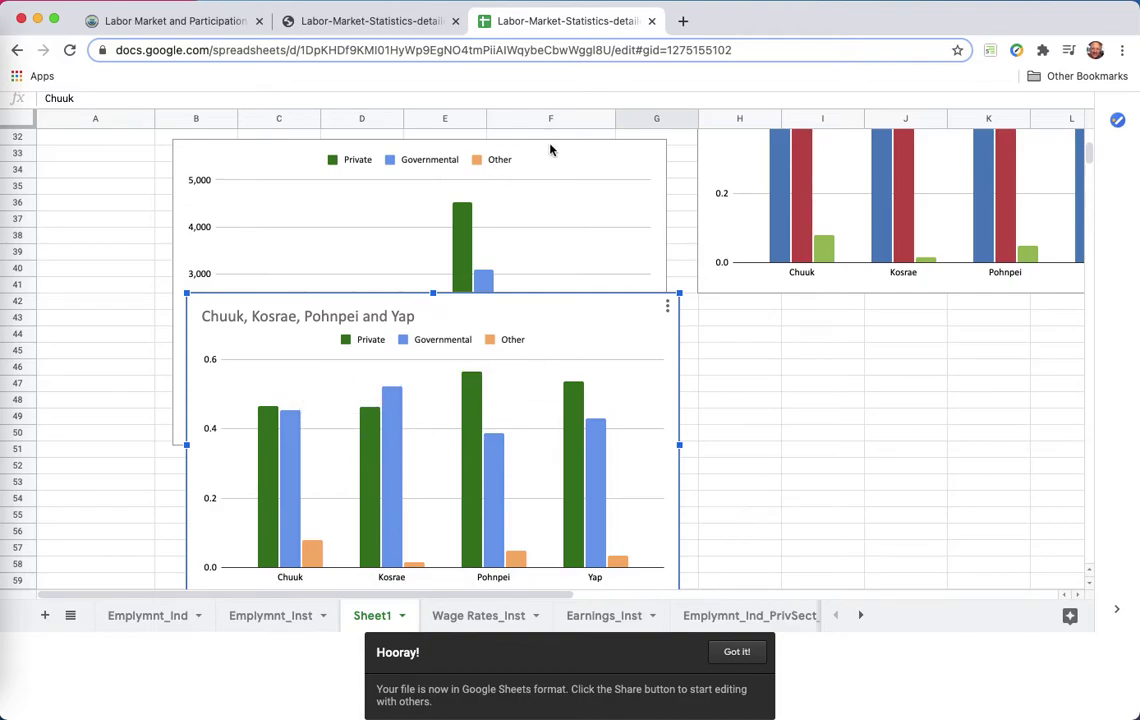
scroll(682, 262, up, 3)
scroll(630, 330, up, 5)
scroll(588, 389, down, 5)
click(542, 575)
scroll(588, 300, up, 2)
scroll(610, 232, up, 5)
Step: Examine the Yap and Chuuk slices of the pie chart alongside the employment figures for Yap and Pohnpei, including Pohnpei's sum in D12
click(770, 318)
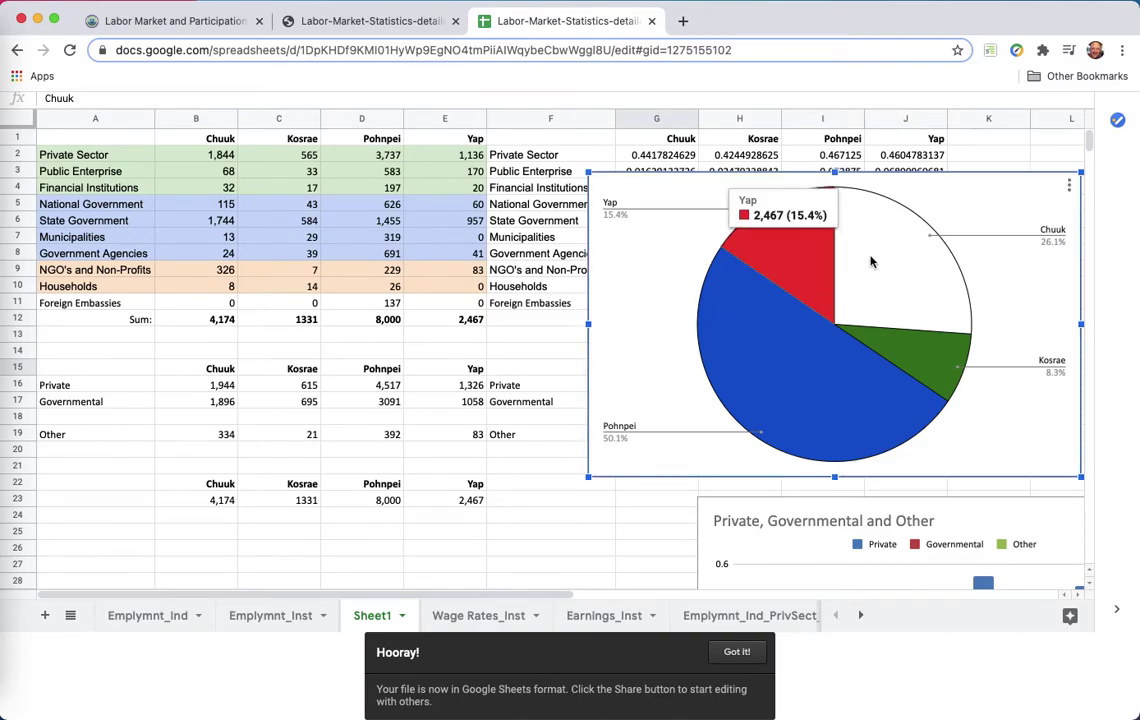
mouse_move(868, 258)
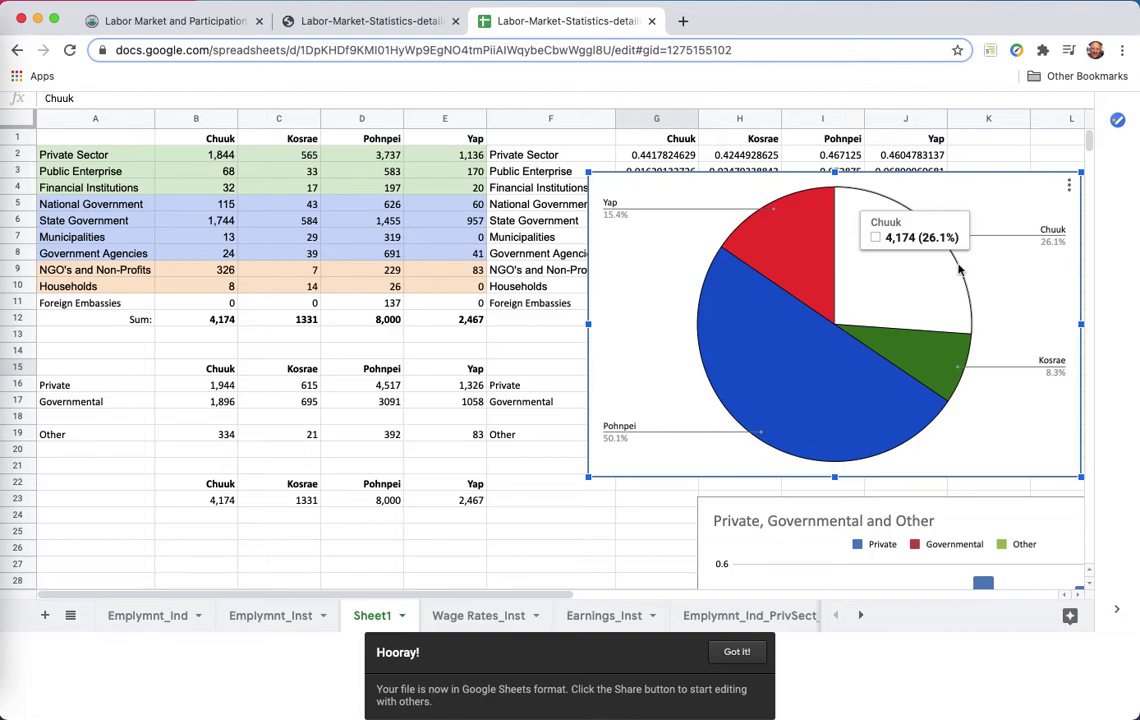
click(426, 471)
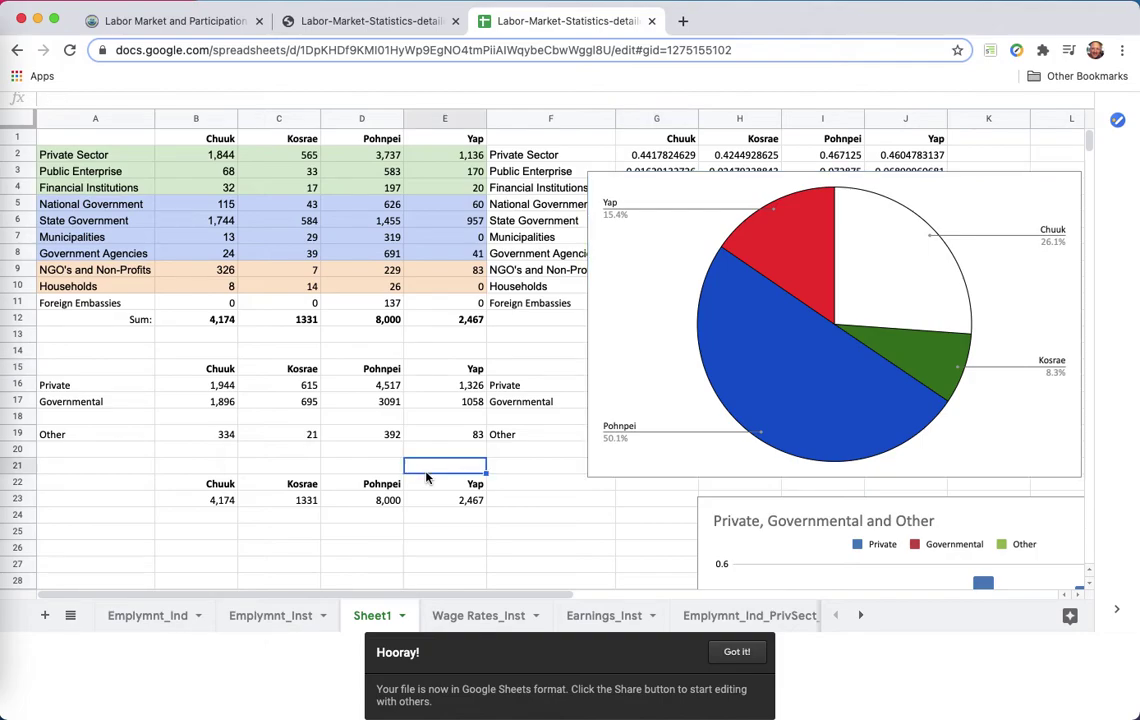
click(458, 369)
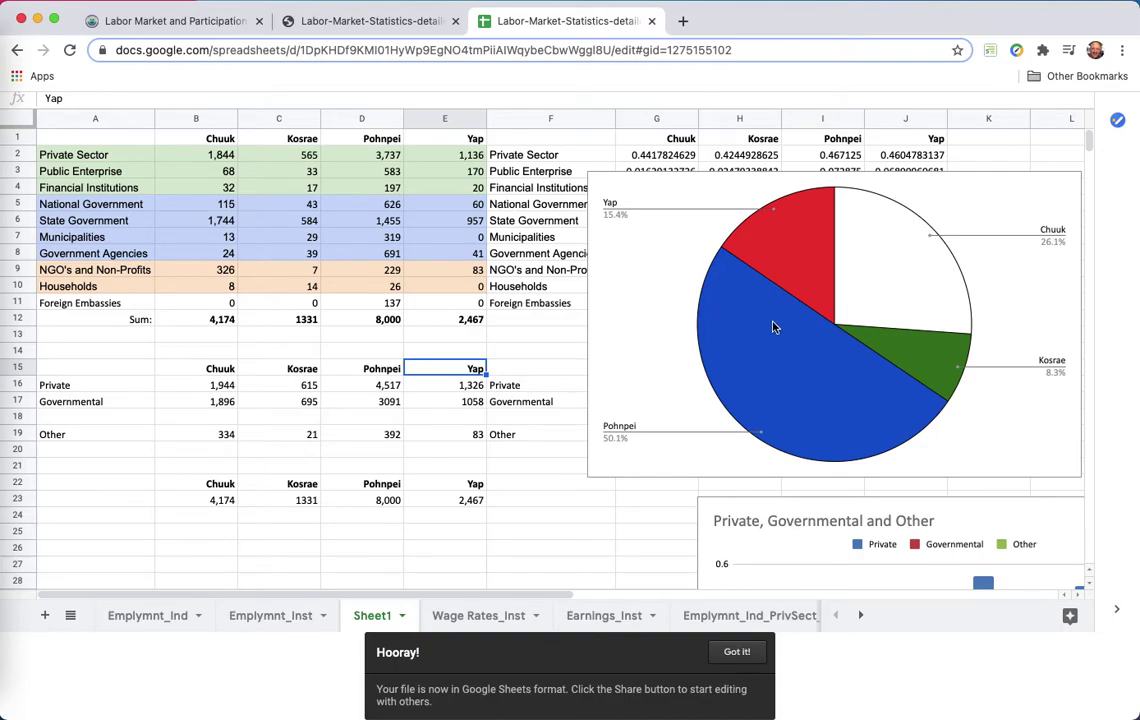
click(833, 318)
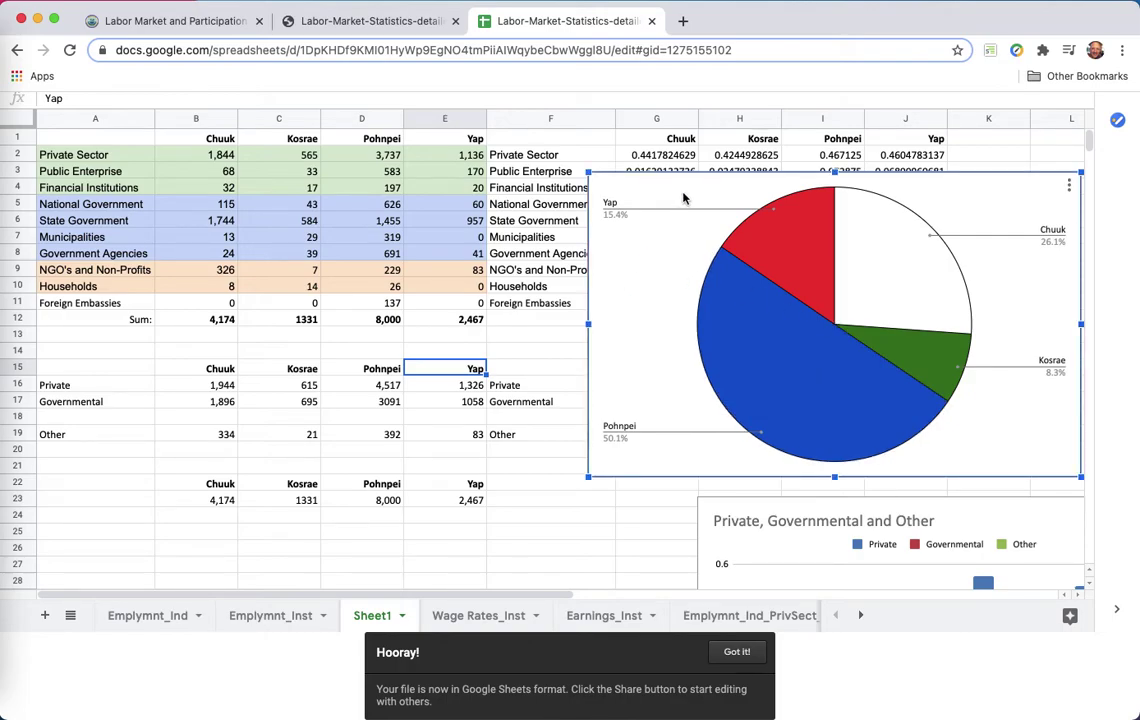
click(470, 221)
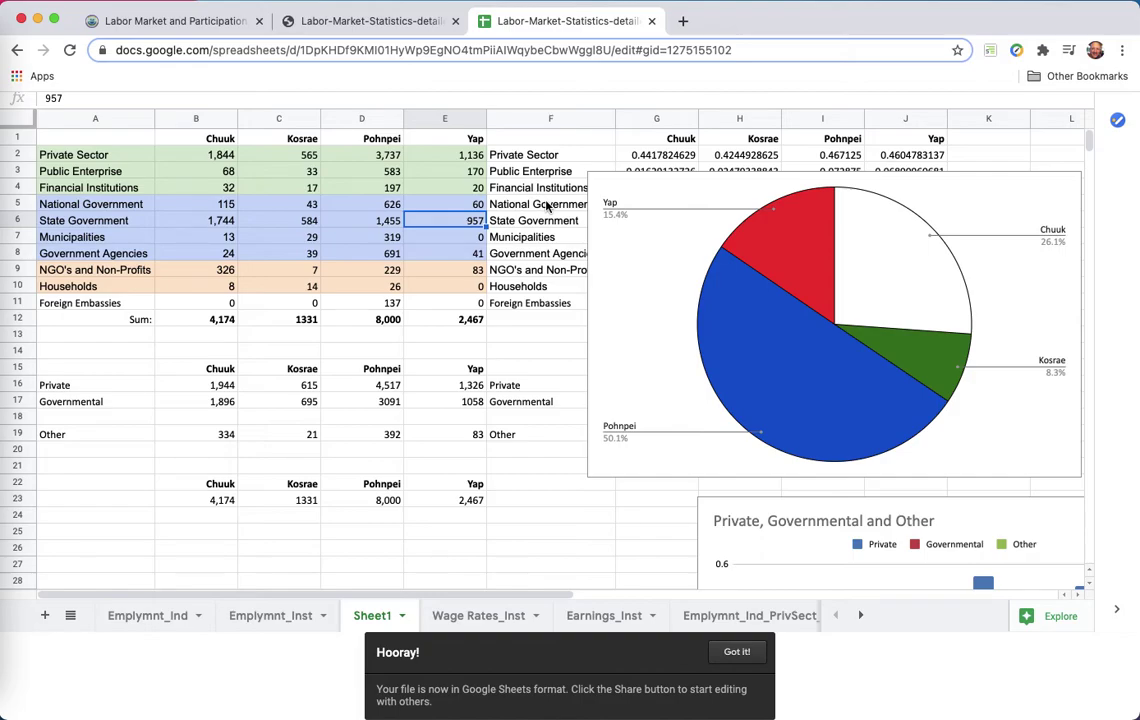
click(380, 336)
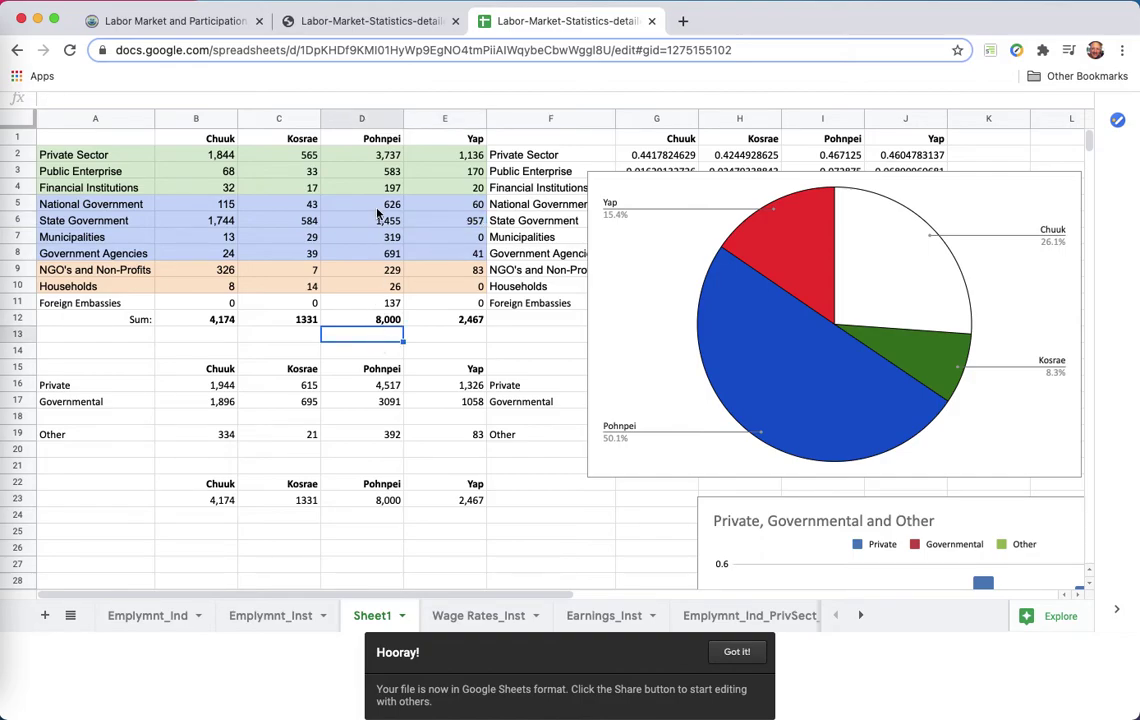
click(379, 207)
click(380, 320)
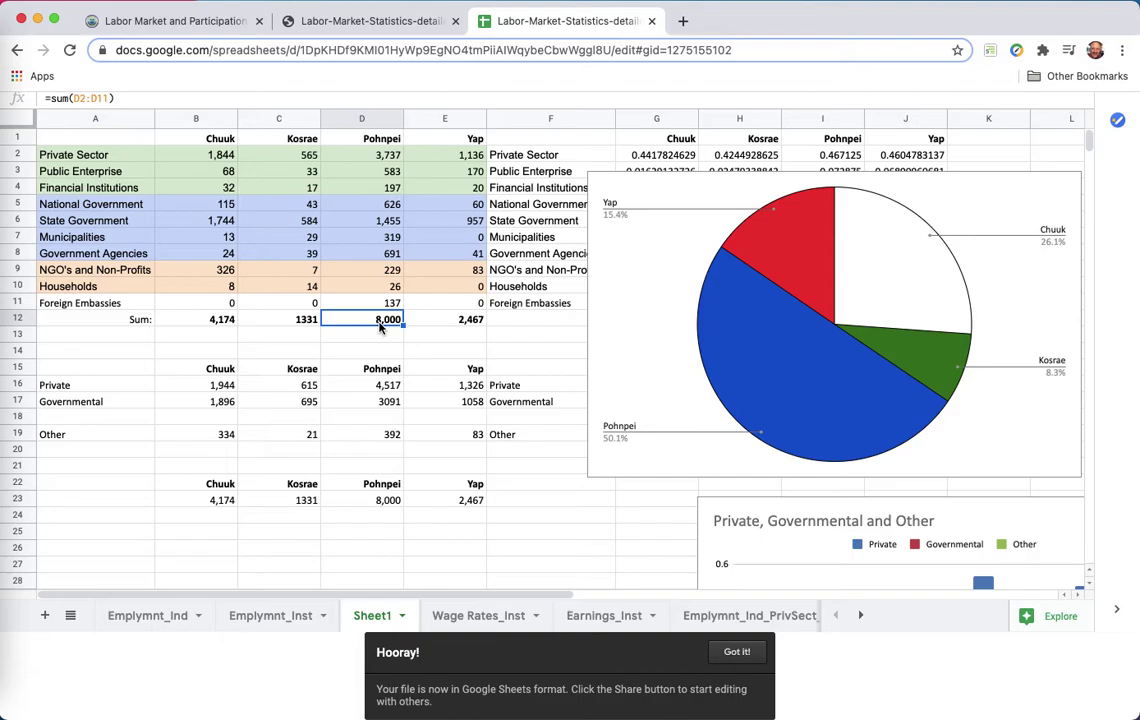